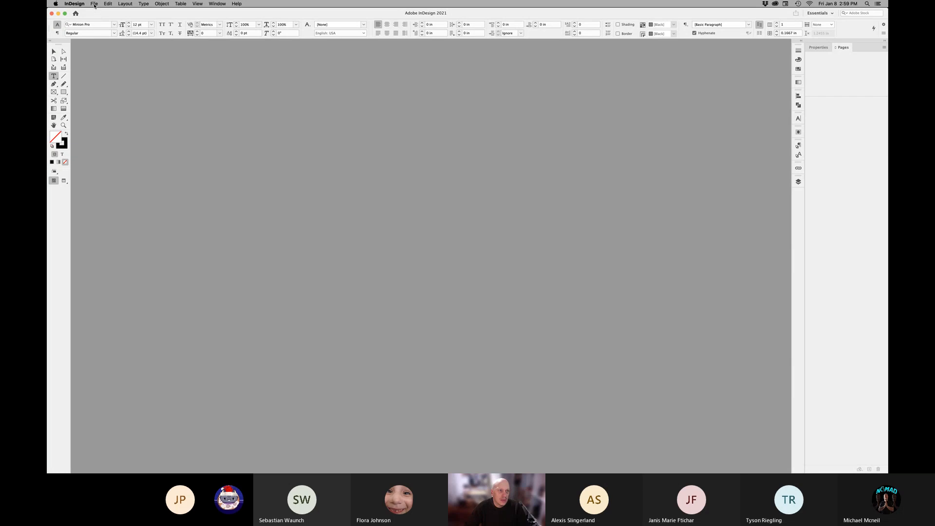
- Open 03_End_Newsletter.indd from the Lesson03 Pages folder, update its modified links, and collapse the list of links
{"action": "left_click", "coordinate": [95, 5]}
{"action": "left_click", "coordinate": [105, 19]}
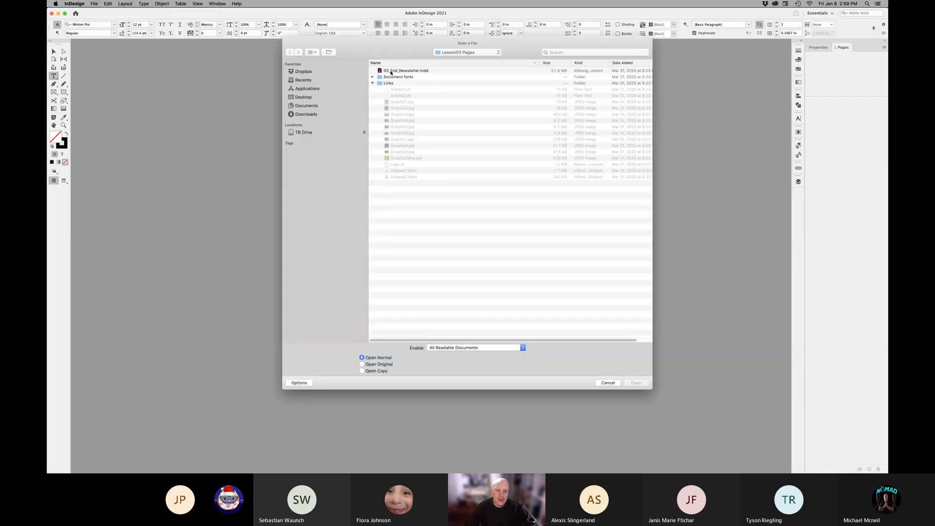
{"action": "left_click", "coordinate": [435, 71]}
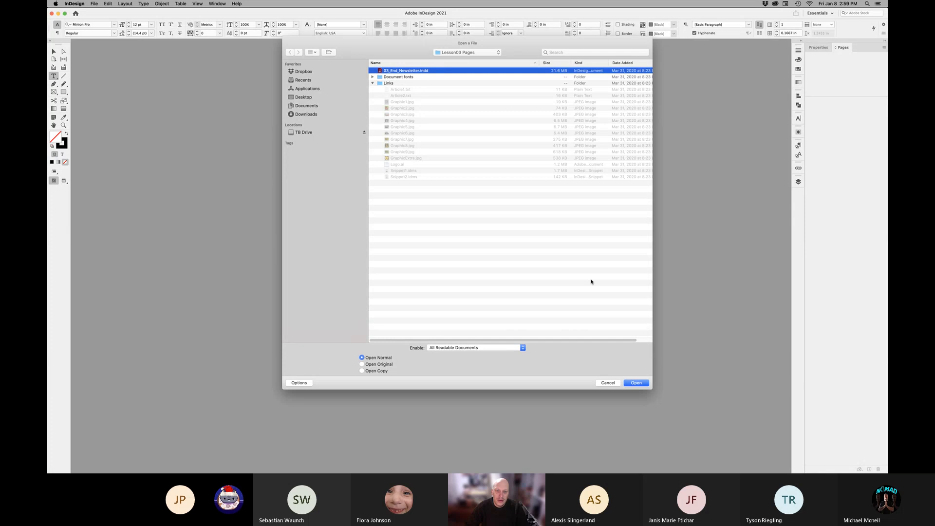
{"action": "left_click", "coordinate": [637, 383]}
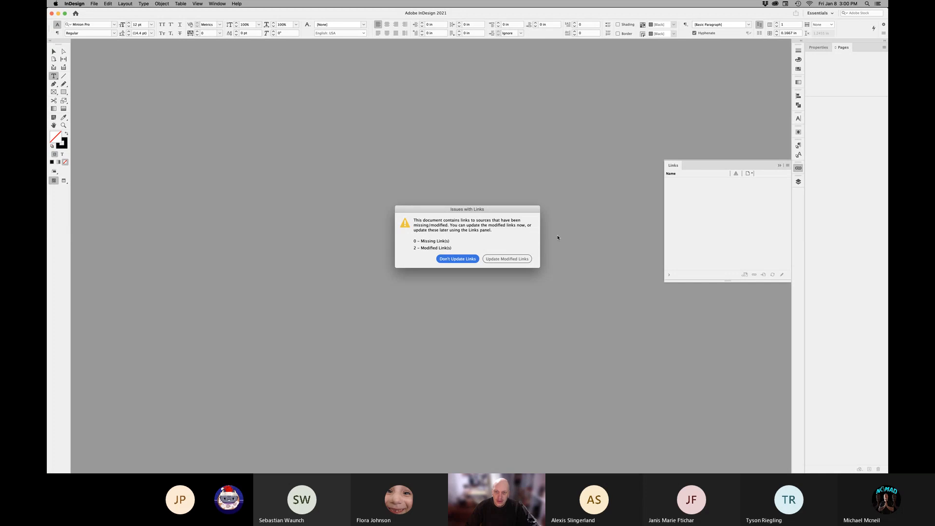
{"action": "left_click", "coordinate": [511, 259]}
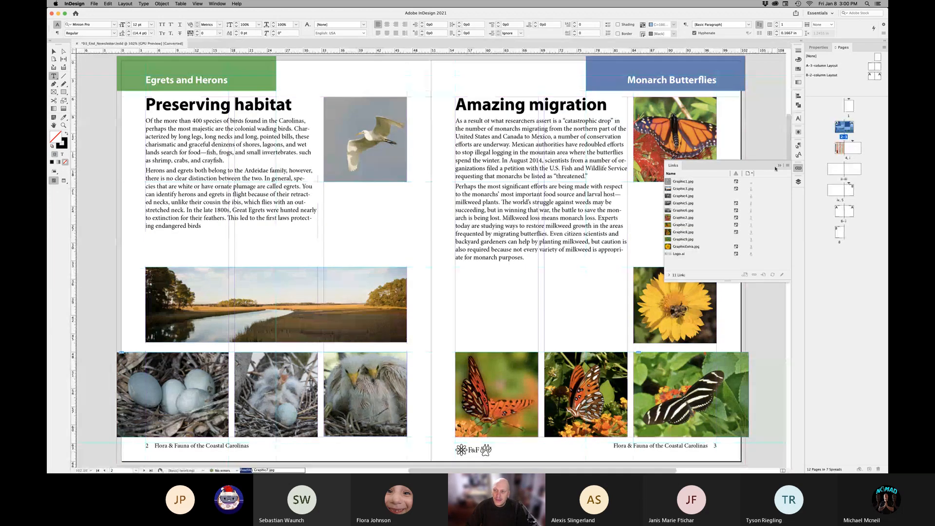
{"action": "left_click", "coordinate": [780, 166]}
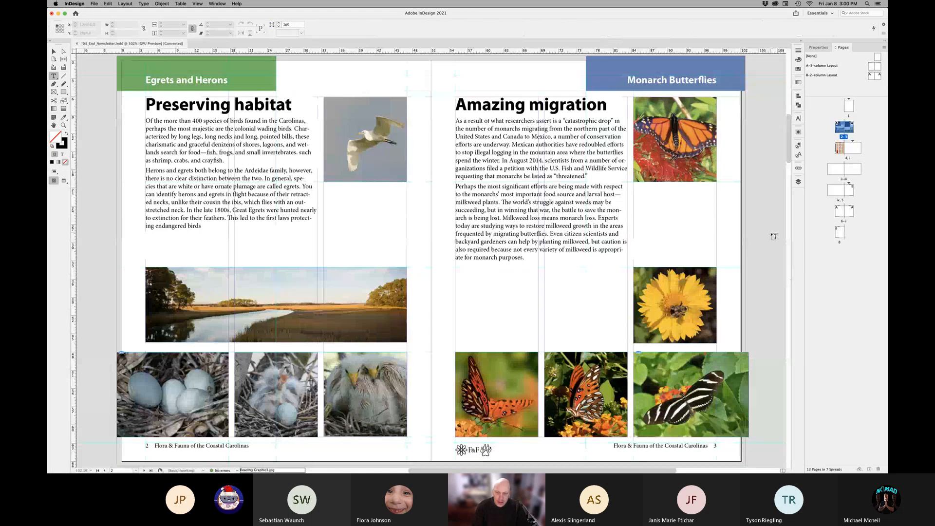
- Examine the finished newsletter's spreads, including the articles, events calendar, card pages and placeholder layouts
{"action": "key", "text": "super+minus"}
{"action": "key", "text": "super+minus"}
{"action": "key", "text": "super+minus"}
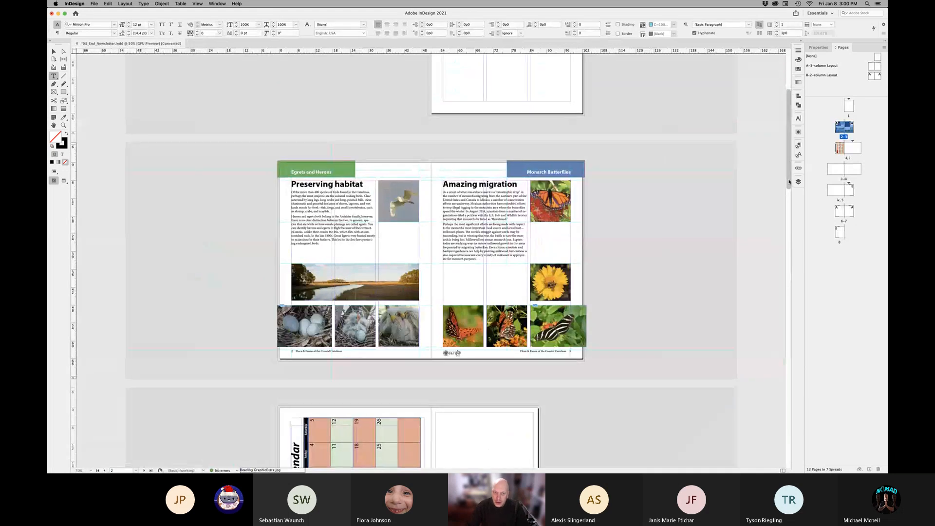
{"action": "mouse_move", "coordinate": [789, 182]}
{"action": "left_mouse_down"}
{"action": "mouse_move", "coordinate": [789, 158]}
{"action": "mouse_move", "coordinate": [789, 181]}
{"action": "left_mouse_up"}
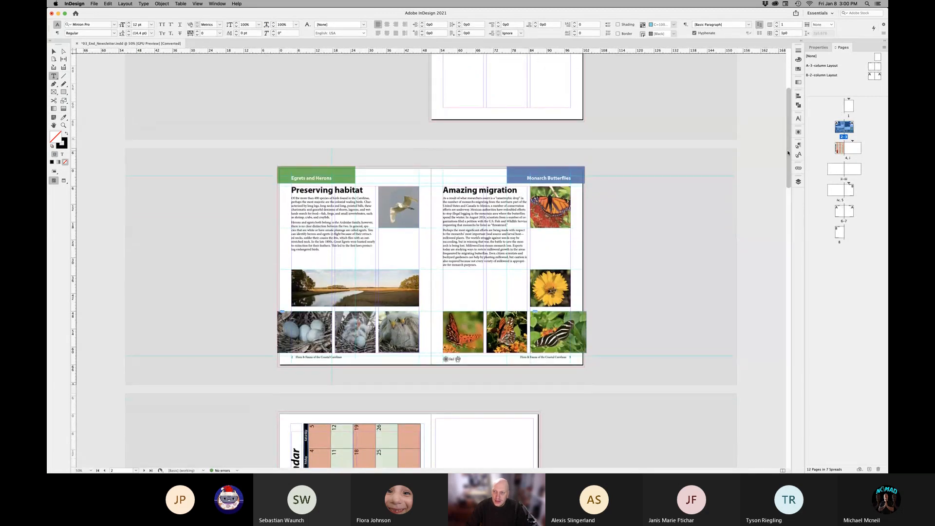
{"action": "left_click_drag", "start_coordinate": [786, 162], "coordinate": [786, 176]}
{"action": "scroll", "coordinate": [786, 175], "scroll_direction": "down", "scroll_amount": 10}
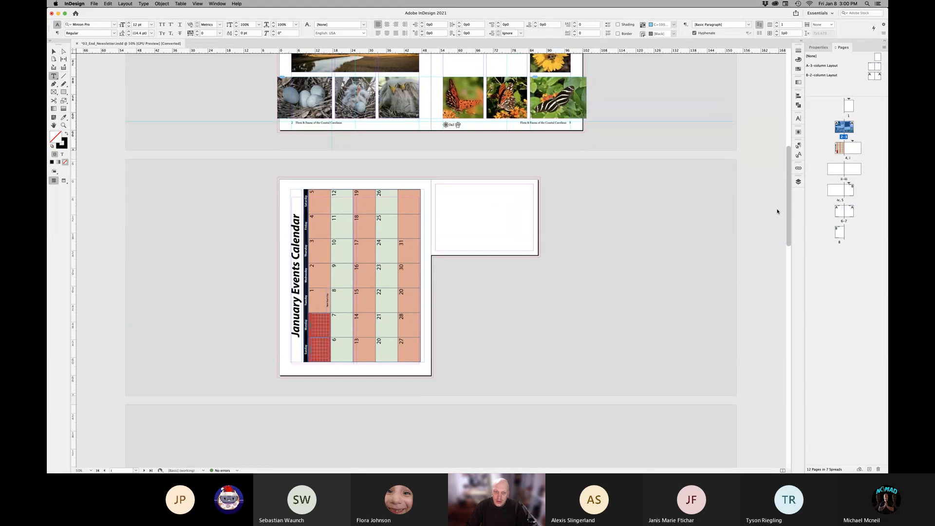
{"action": "scroll", "coordinate": [765, 263], "scroll_direction": "down", "scroll_amount": 12}
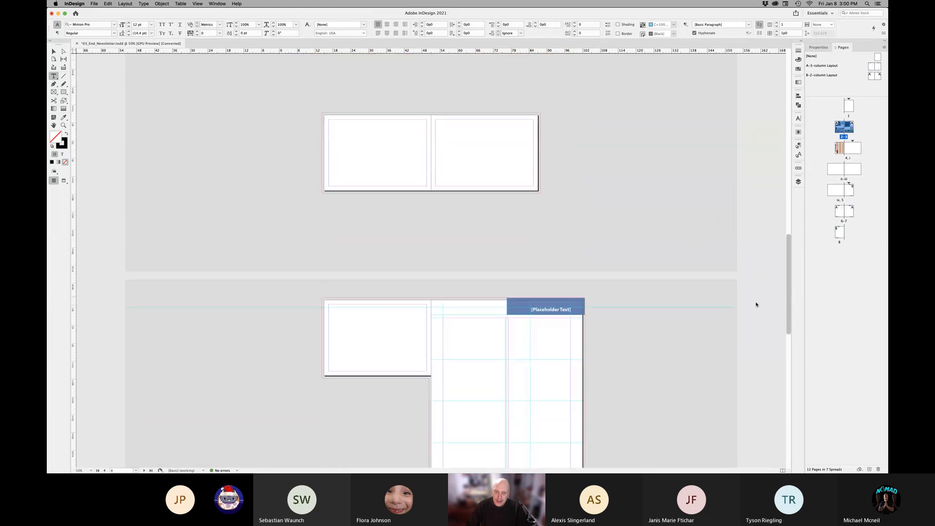
{"action": "scroll", "coordinate": [753, 346], "scroll_direction": "down", "scroll_amount": 5}
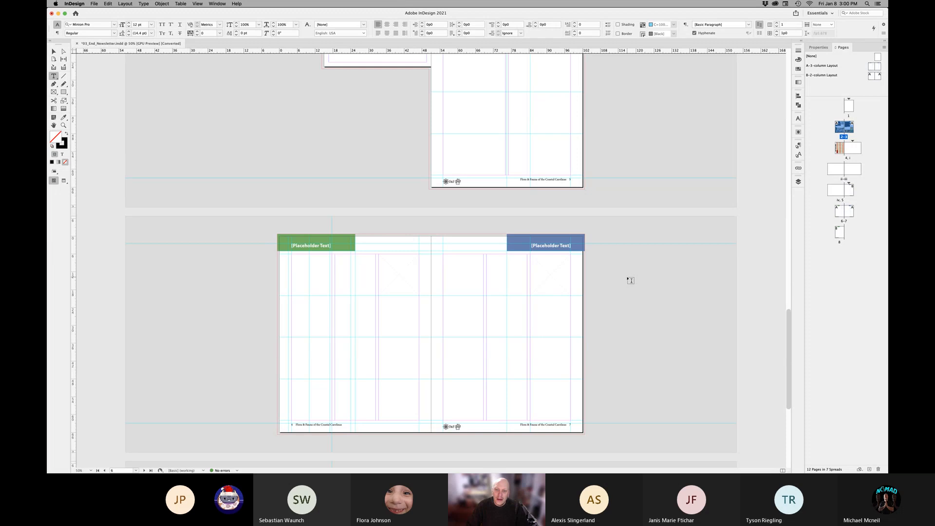
{"action": "scroll", "coordinate": [631, 280], "scroll_direction": "up", "scroll_amount": 2}
{"action": "scroll", "coordinate": [631, 281], "scroll_direction": "up", "scroll_amount": 2}
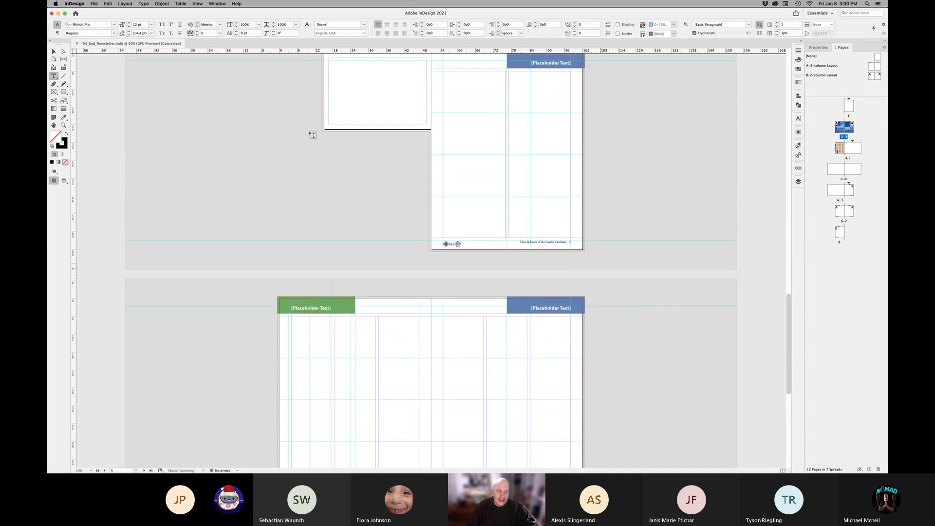
{"action": "left_click", "coordinate": [54, 52]}
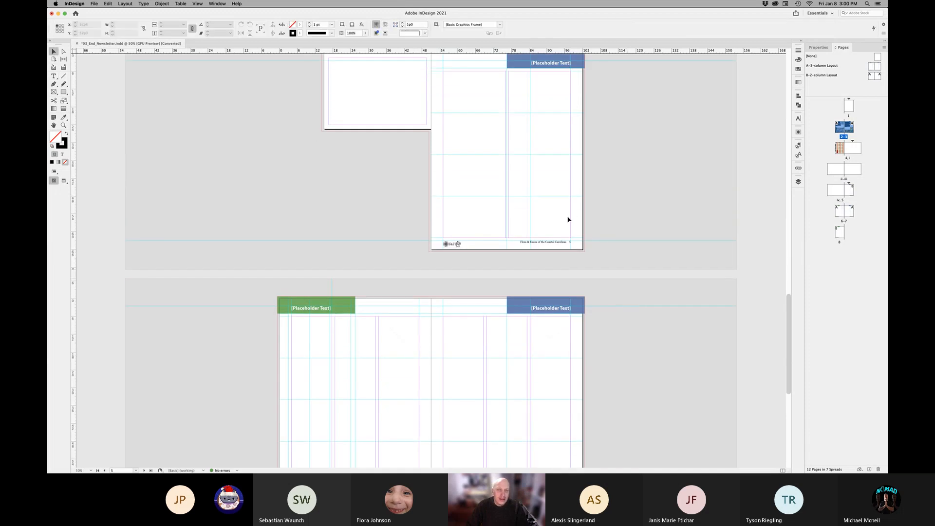
{"action": "left_click", "coordinate": [633, 225]}
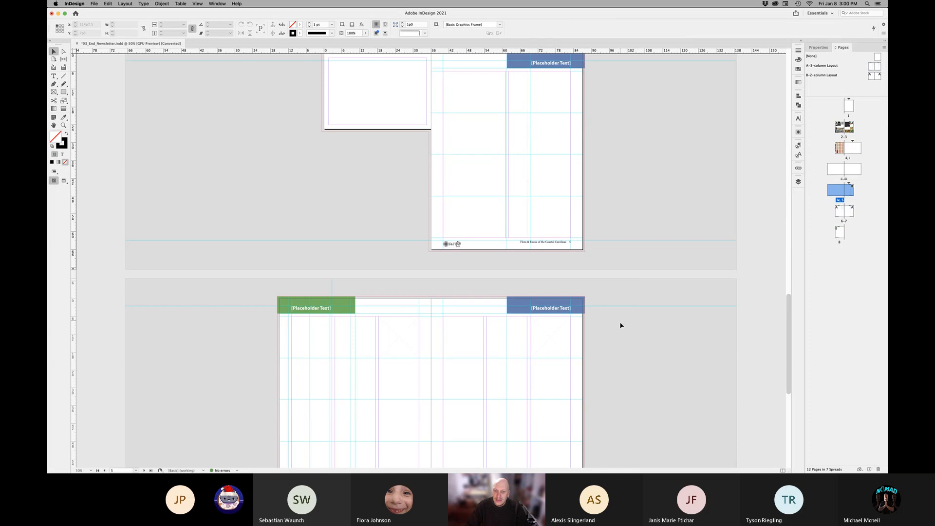
{"action": "scroll", "coordinate": [616, 312], "scroll_direction": "down", "scroll_amount": 2}
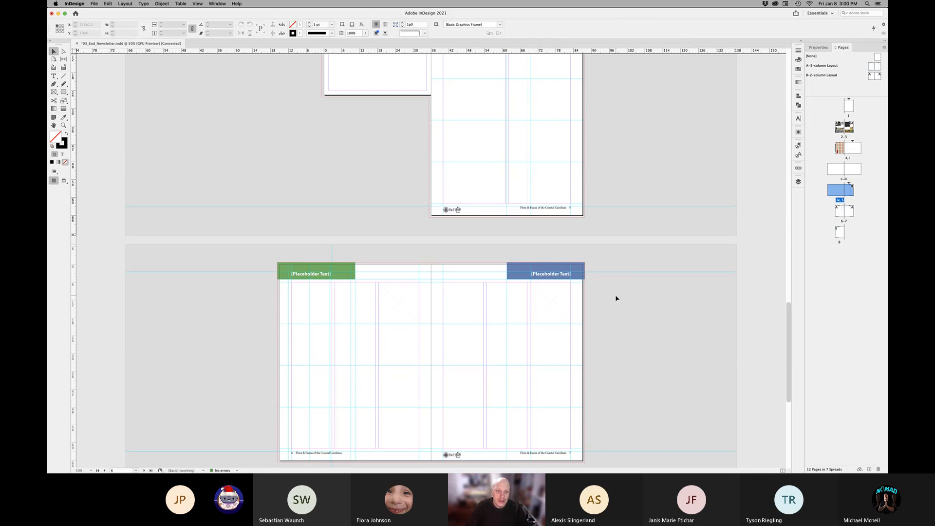
- Start a new print document from the Letter preset and set its units to Picas
{"action": "key", "text": "super+Tab"}
{"action": "left_click", "coordinate": [94, 4]}
{"action": "mouse_move", "coordinate": [126, 11]}
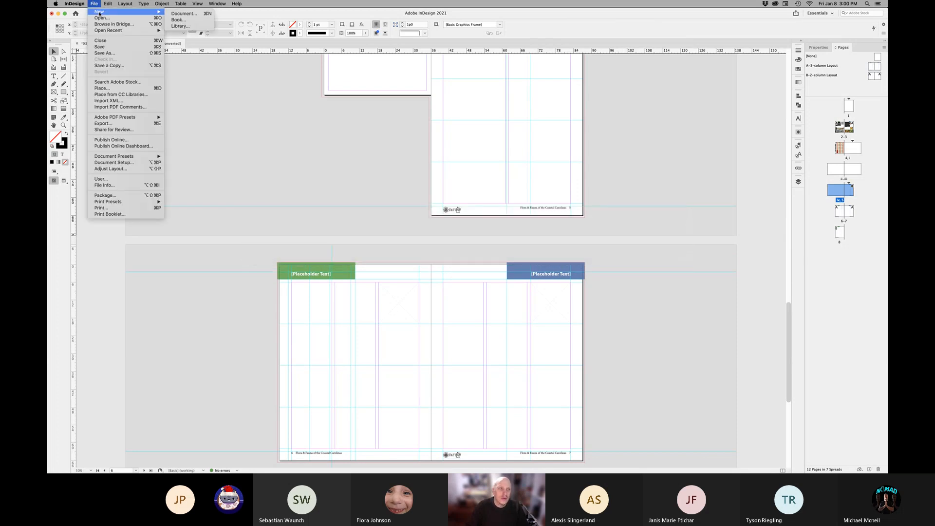
{"action": "left_click", "coordinate": [181, 15]}
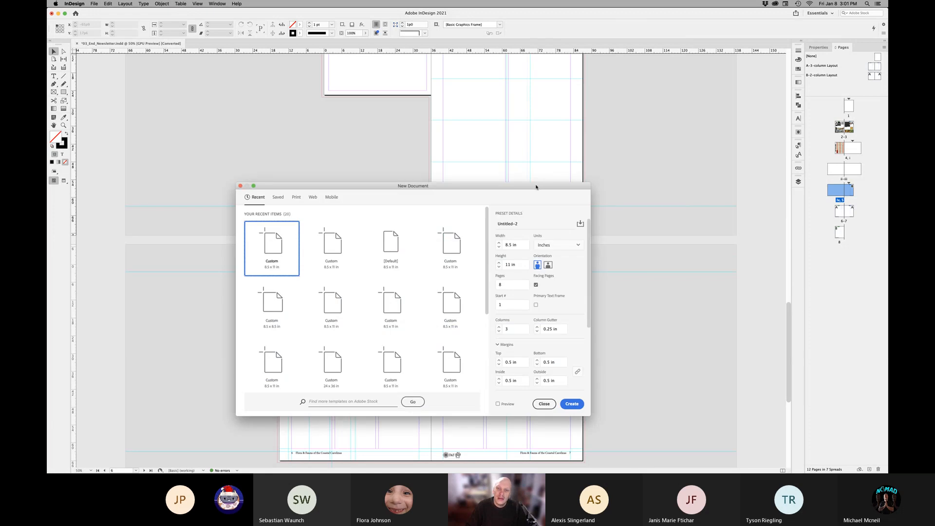
{"action": "left_click_drag", "start_coordinate": [536, 187], "coordinate": [574, 180]}
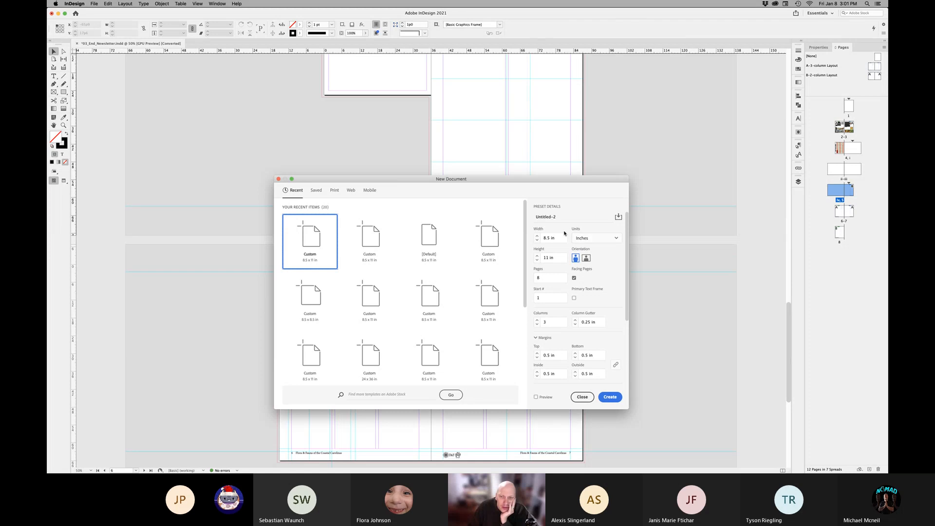
{"action": "left_click", "coordinate": [335, 191]}
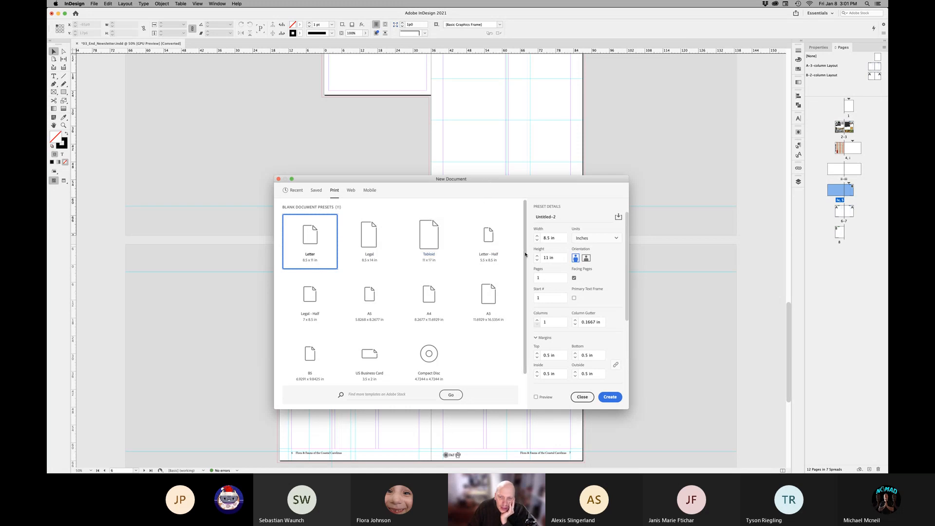
{"action": "scroll", "coordinate": [525, 271], "scroll_direction": "down", "scroll_amount": 1}
{"action": "scroll", "coordinate": [526, 267], "scroll_direction": "up", "scroll_amount": 1}
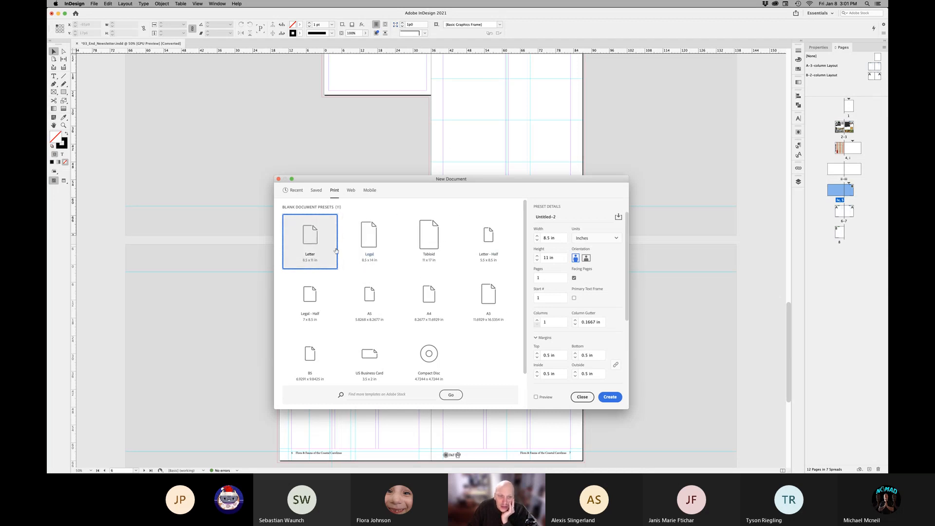
{"action": "left_click", "coordinate": [605, 240]}
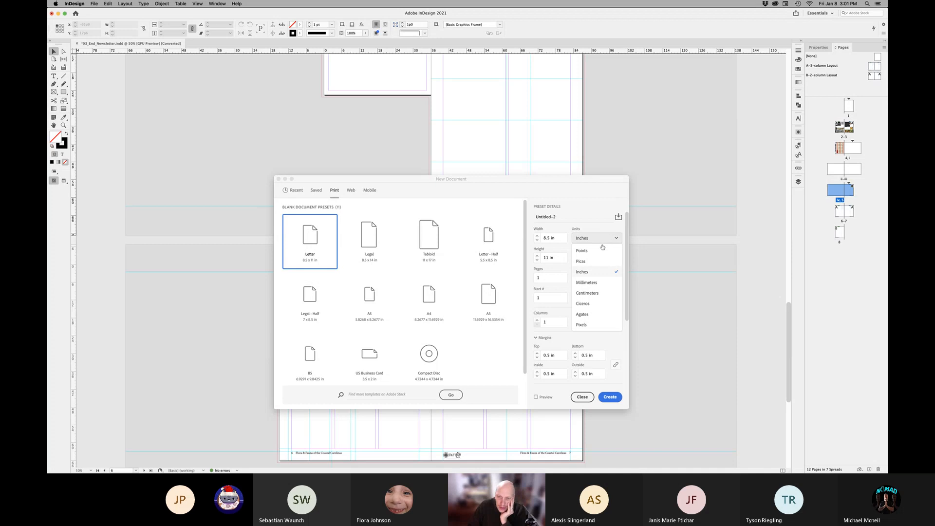
{"action": "left_click", "coordinate": [597, 263]}
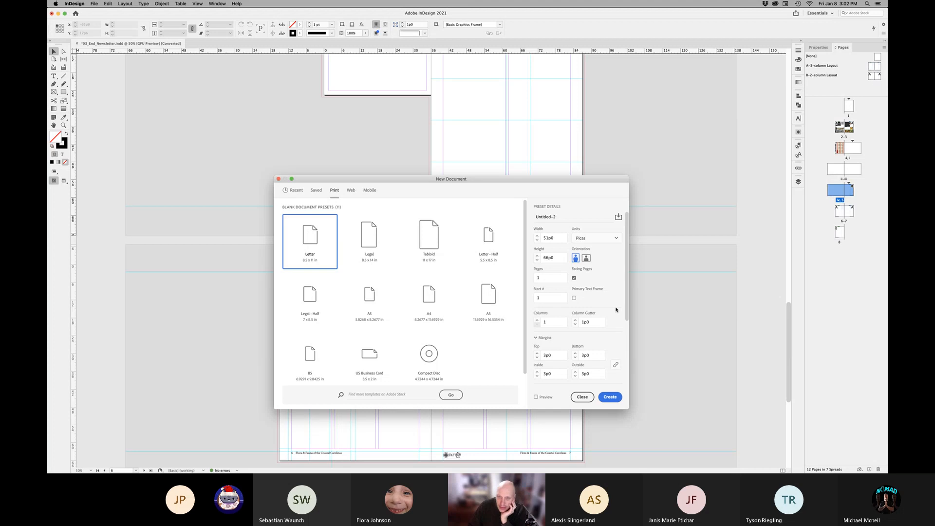
- Set the new document's number of columns to 3
{"action": "scroll", "coordinate": [623, 285], "scroll_direction": "down", "scroll_amount": 3}
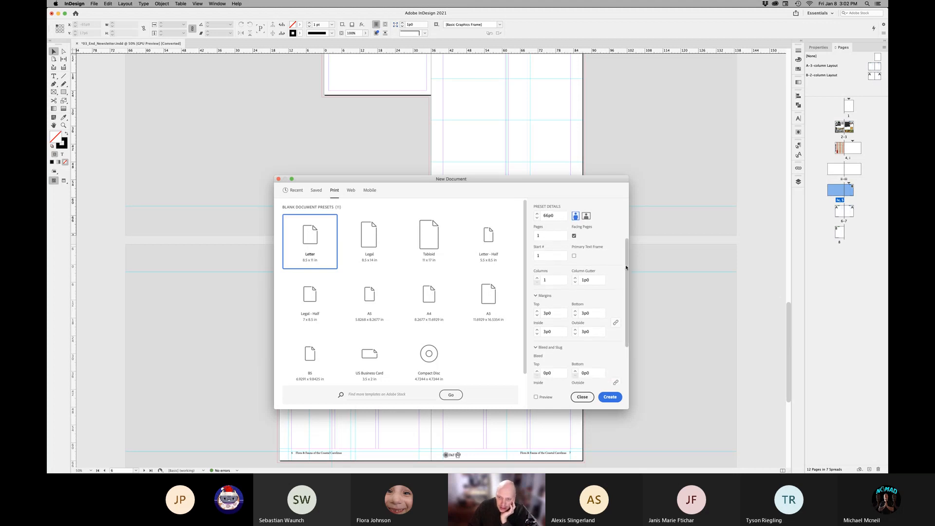
{"action": "scroll", "coordinate": [609, 253], "scroll_direction": "down", "scroll_amount": 2}
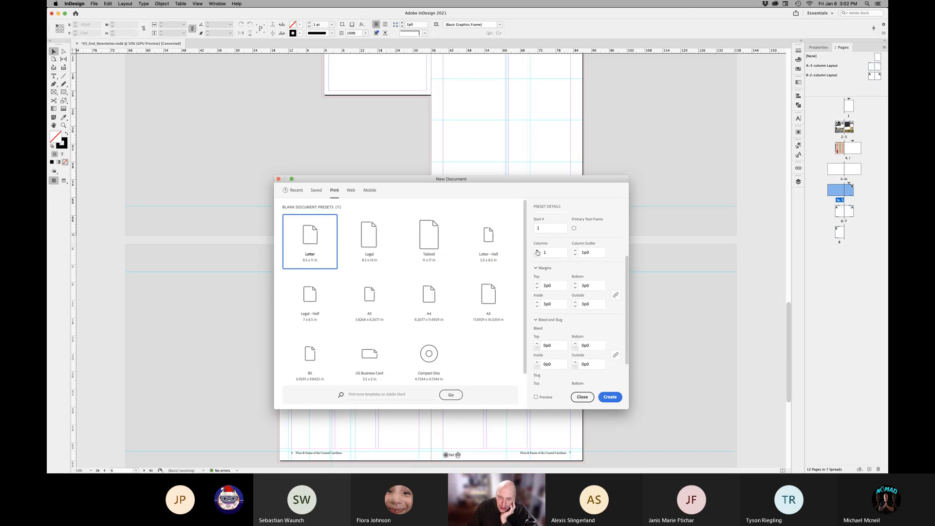
{"action": "left_click_drag", "start_coordinate": [492, 179], "coordinate": [485, 51]}
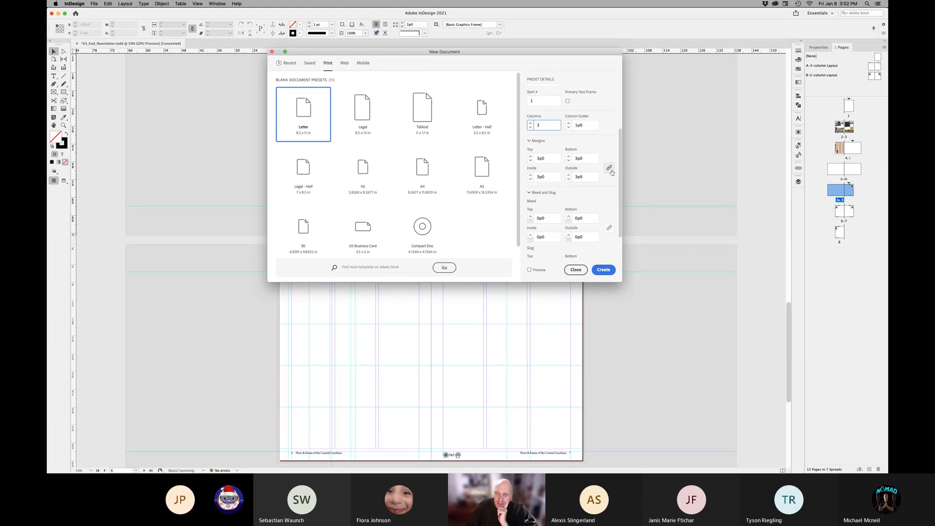
- Unlink the margin values and set the top margin to 6p0 and the bottom margin to 4p0
{"action": "left_click", "coordinate": [531, 159]}
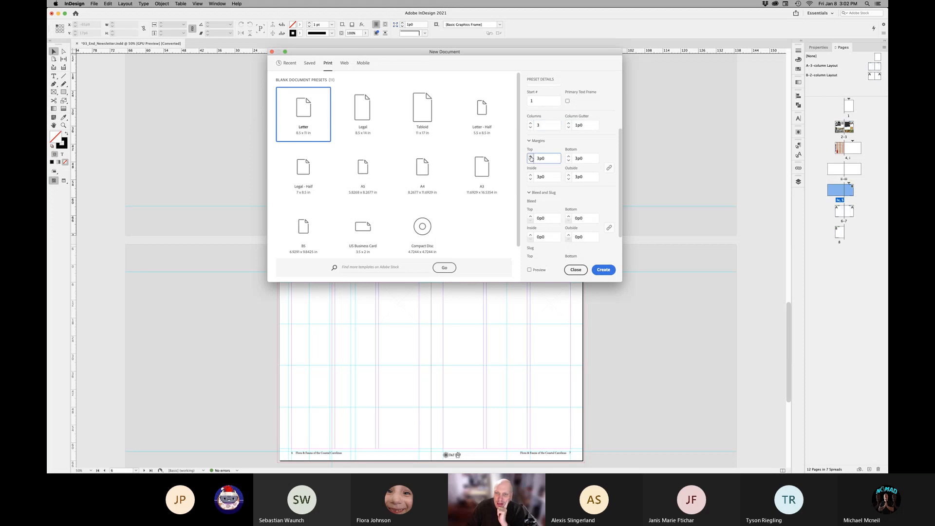
{"action": "left_click", "coordinate": [531, 157]}
{"action": "left_click", "coordinate": [531, 161]}
{"action": "left_click_drag", "start_coordinate": [549, 159], "coordinate": [522, 158]}
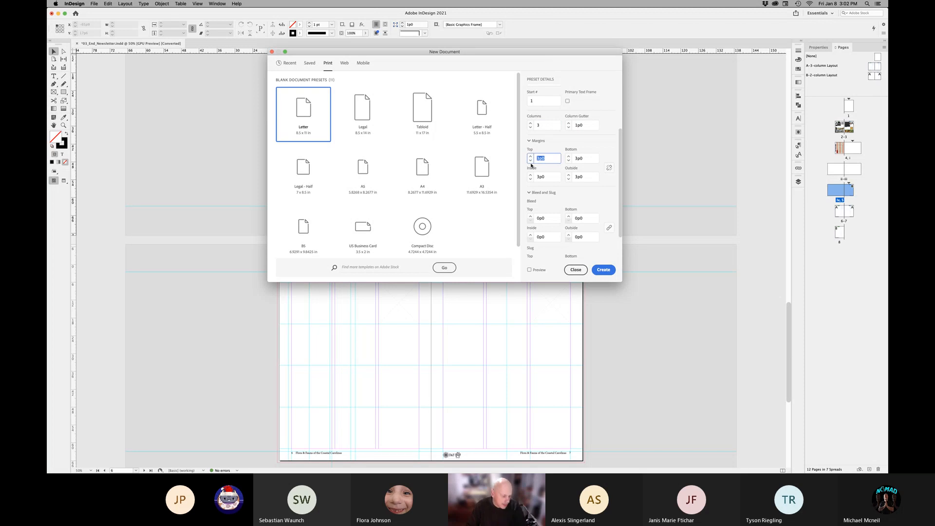
{"action": "type", "text": "6p"}
{"action": "key", "text": "Tab"}
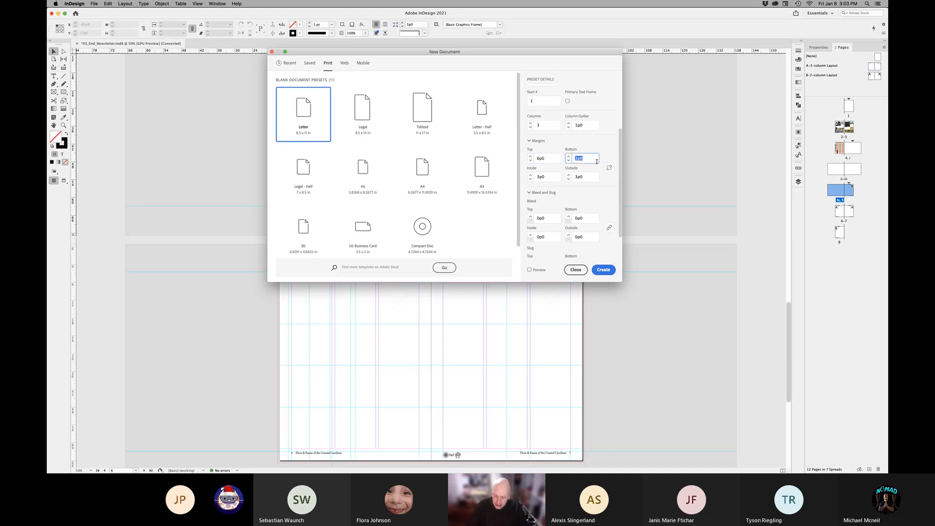
{"action": "left_click", "coordinate": [578, 158]}
{"action": "key", "text": "Tab"}
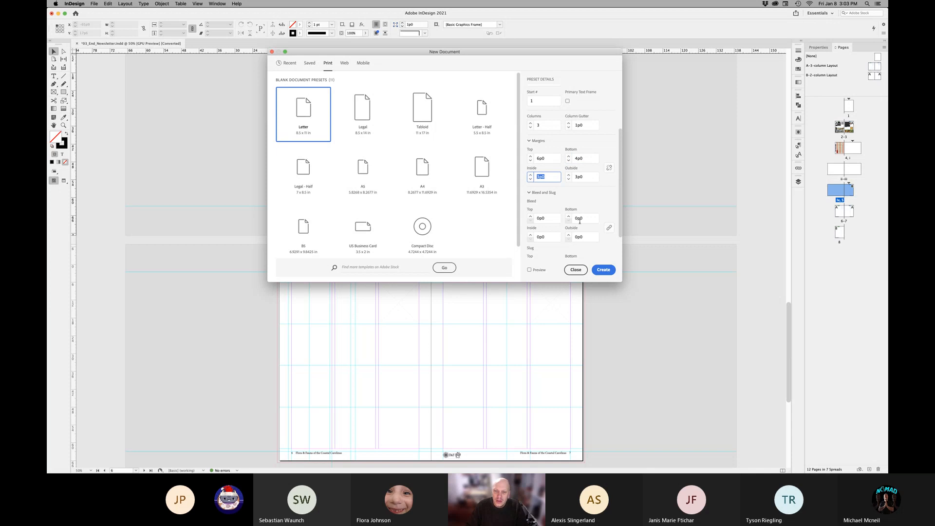
- Set the linked bleed to 0p5 on all four sides
{"action": "left_click", "coordinate": [552, 219]}
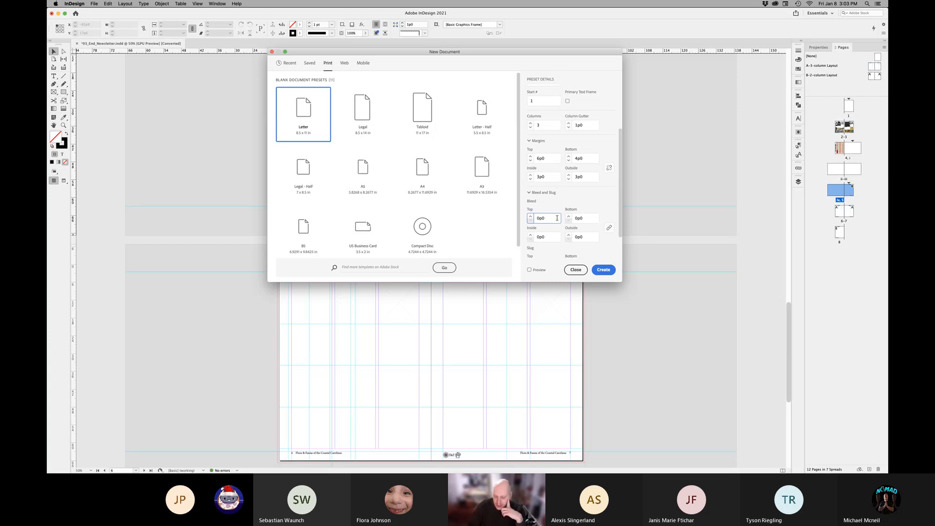
{"action": "key", "text": "BackSpace"}
{"action": "type", "text": "2"}
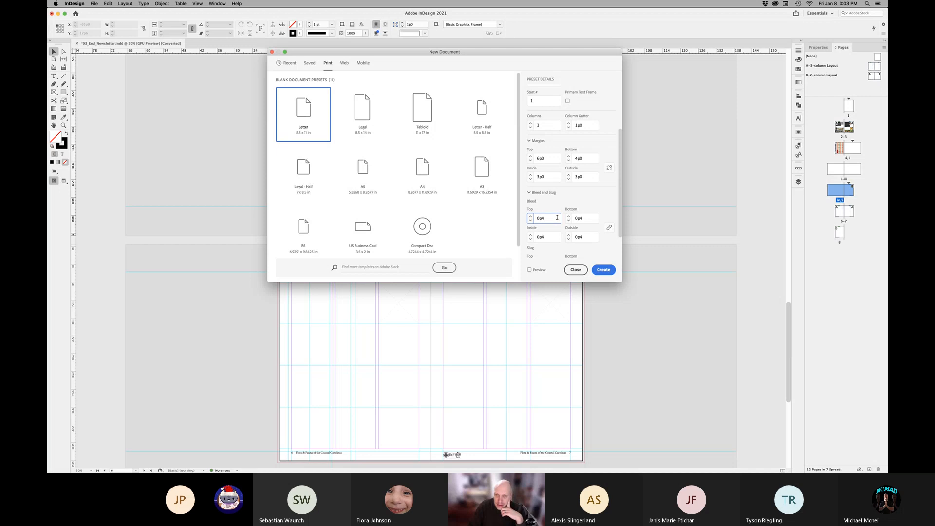
{"action": "key", "text": "Up"}
- Turn on the preview of the new document and move the dialog to uncover the page
{"action": "scroll", "coordinate": [618, 261], "scroll_direction": "down", "scroll_amount": 2}
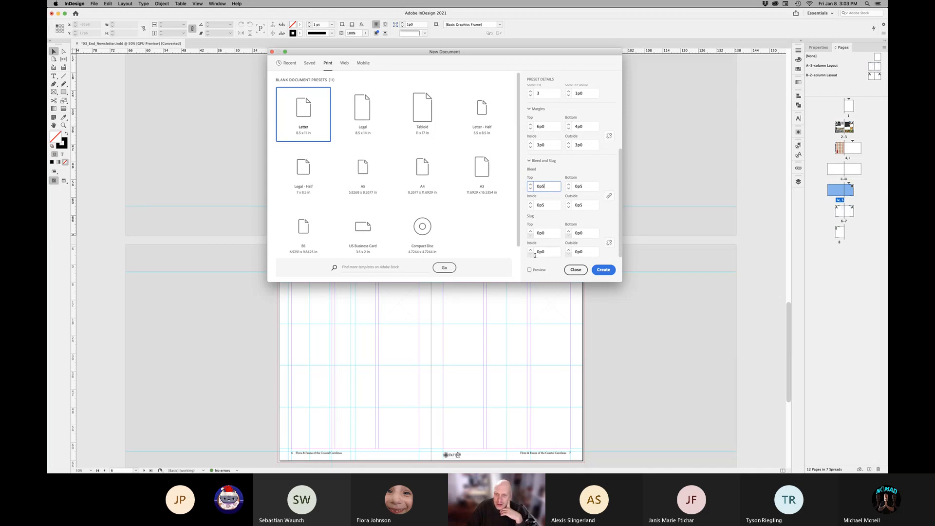
{"action": "left_click", "coordinate": [530, 271]}
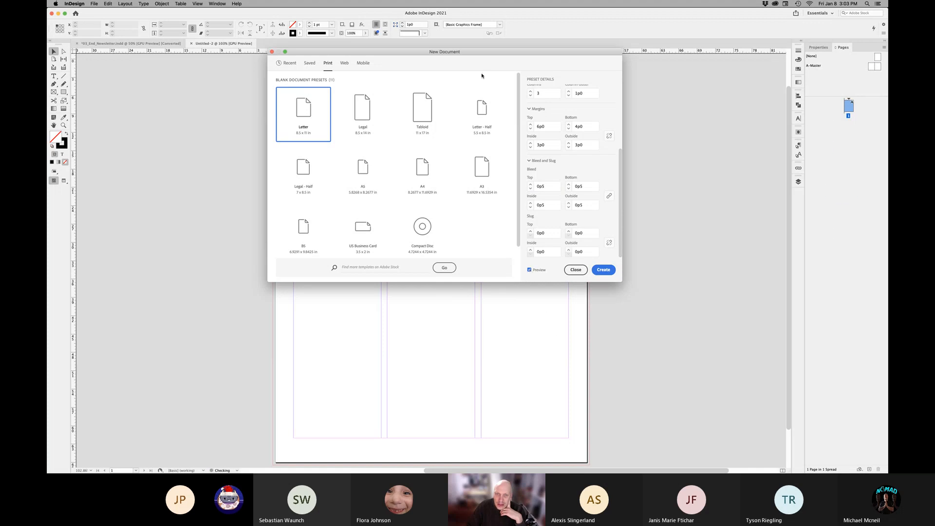
{"action": "left_click_drag", "start_coordinate": [483, 54], "coordinate": [575, 202]}
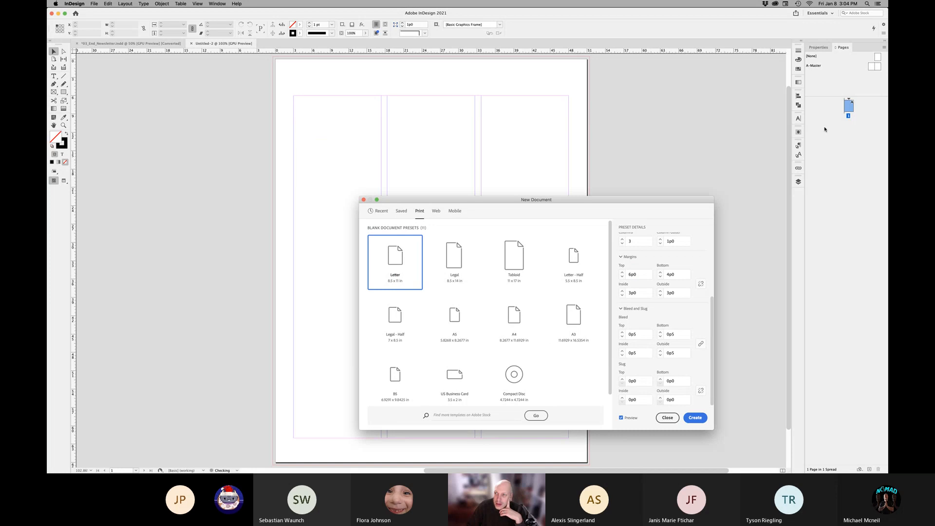
{"action": "left_click_drag", "start_coordinate": [632, 201], "coordinate": [617, 155]}
- Set the new document's number of pages to 8
{"action": "scroll", "coordinate": [696, 232], "scroll_direction": "up", "scroll_amount": 3}
{"action": "scroll", "coordinate": [697, 232], "scroll_direction": "up", "scroll_amount": 3}
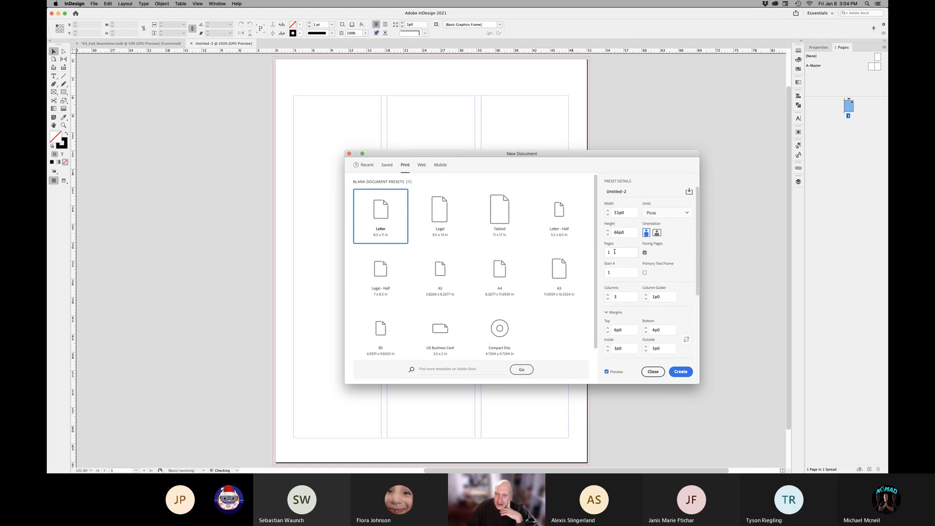
{"action": "left_click", "coordinate": [614, 252]}
{"action": "type", "text": "8"}
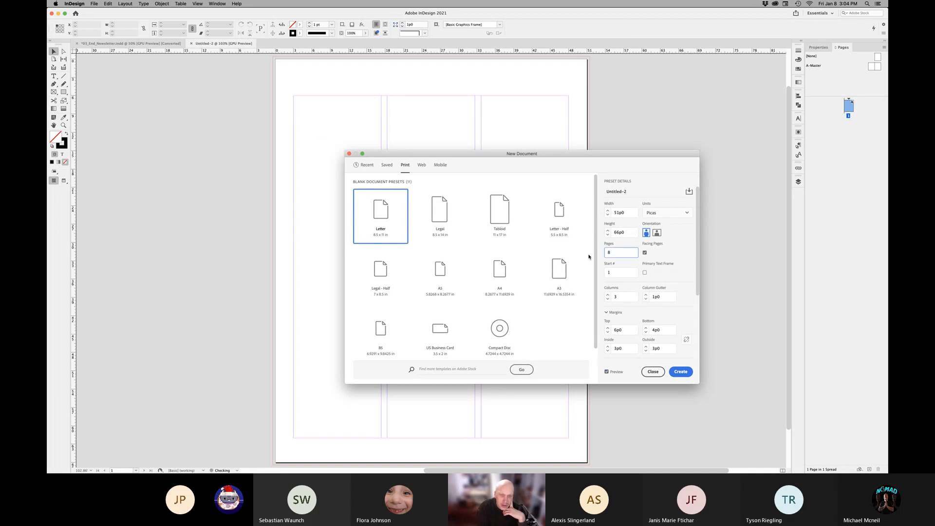
- Apply the new page count and raise the linked bleed to 0p10 on all four sides
{"action": "left_click", "coordinate": [693, 254]}
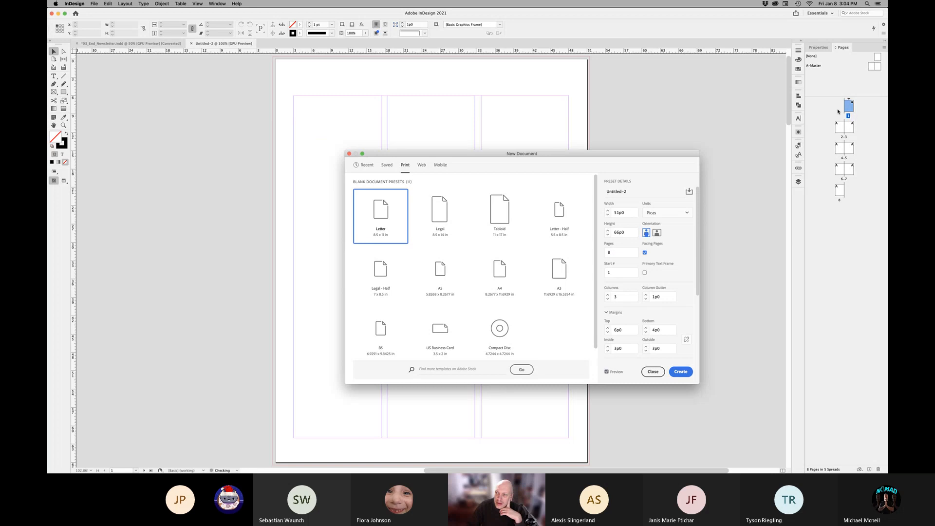
{"action": "scroll", "coordinate": [675, 266], "scroll_direction": "down", "scroll_amount": 5}
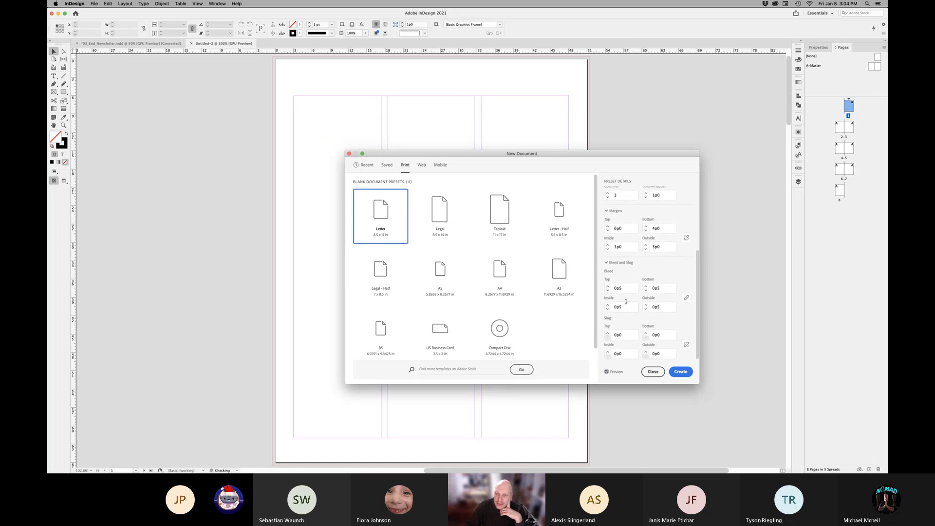
{"action": "left_click", "coordinate": [628, 290]}
{"action": "key", "text": "Up"}
{"action": "key", "text": "Up"}
{"action": "key", "text": "Up"}
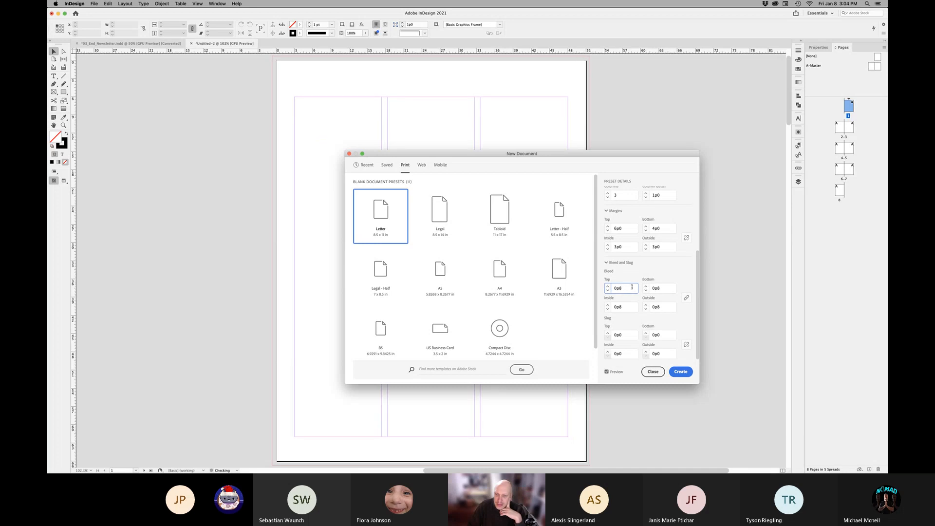
{"action": "key", "text": "Up"}
{"action": "key", "text": "Up"}
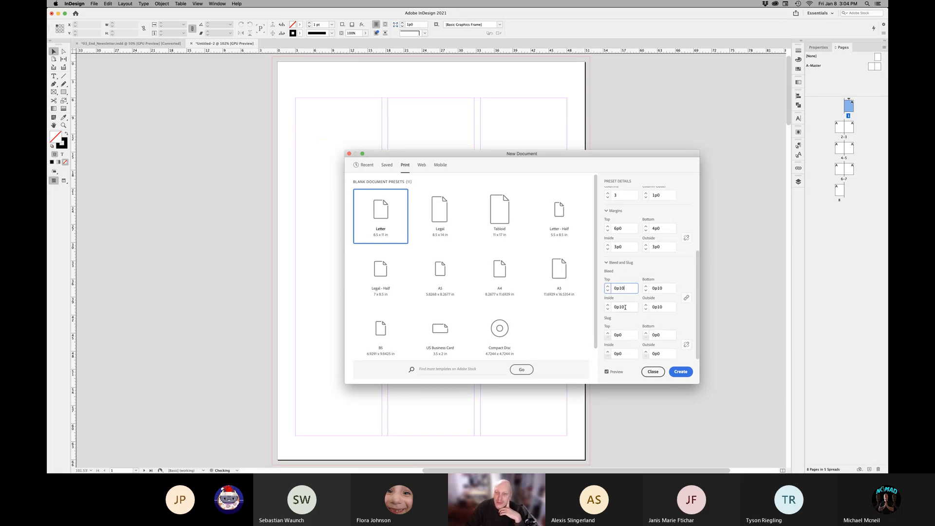
- Create the document and look over its first page and the spread of pages 2-3
{"action": "scroll", "coordinate": [646, 228], "scroll_direction": "up", "scroll_amount": 2}
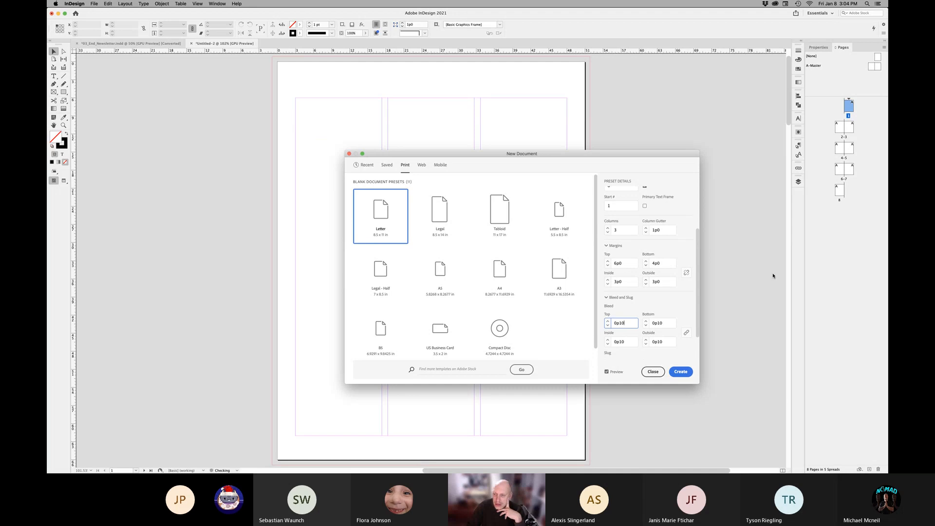
{"action": "left_click", "coordinate": [680, 371]}
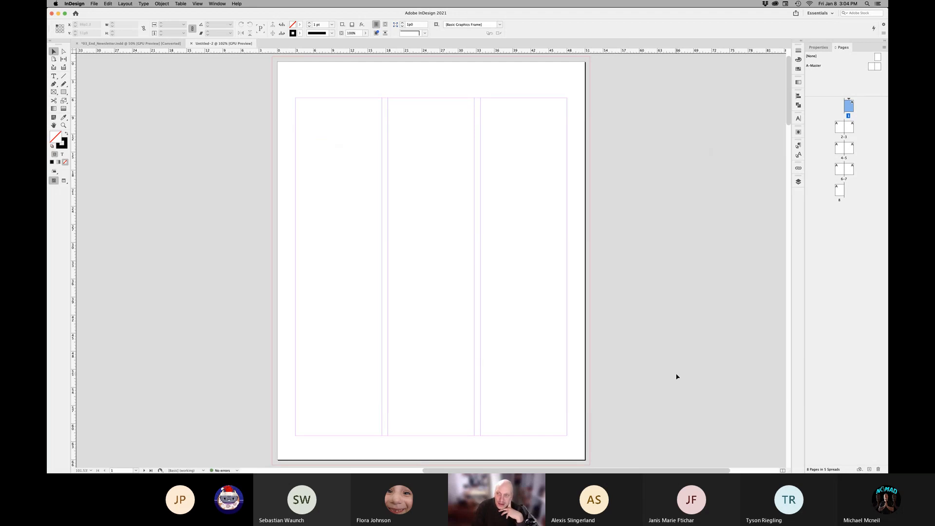
{"action": "key", "text": "super+minus"}
{"action": "key", "text": "super+minus"}
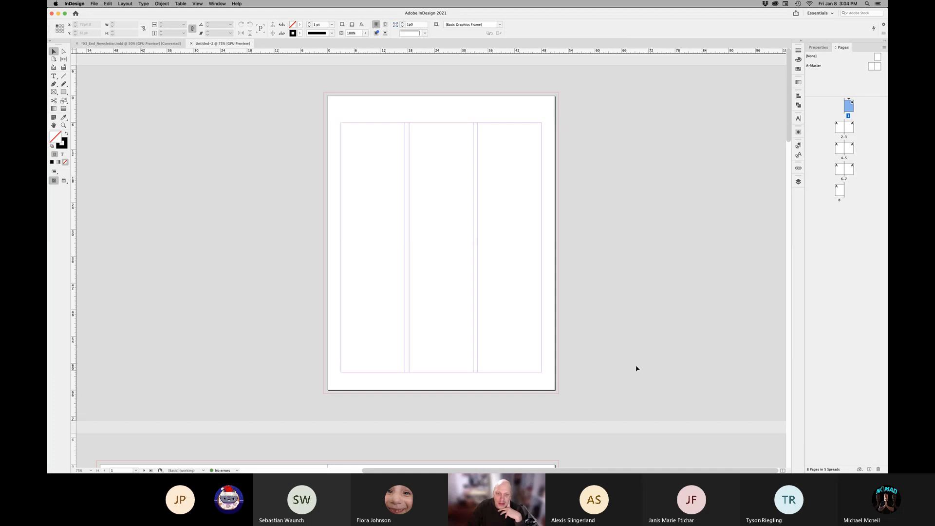
{"action": "scroll", "coordinate": [557, 357], "scroll_direction": "down", "scroll_amount": 6}
{"action": "scroll", "coordinate": [557, 358], "scroll_direction": "up", "scroll_amount": 2}
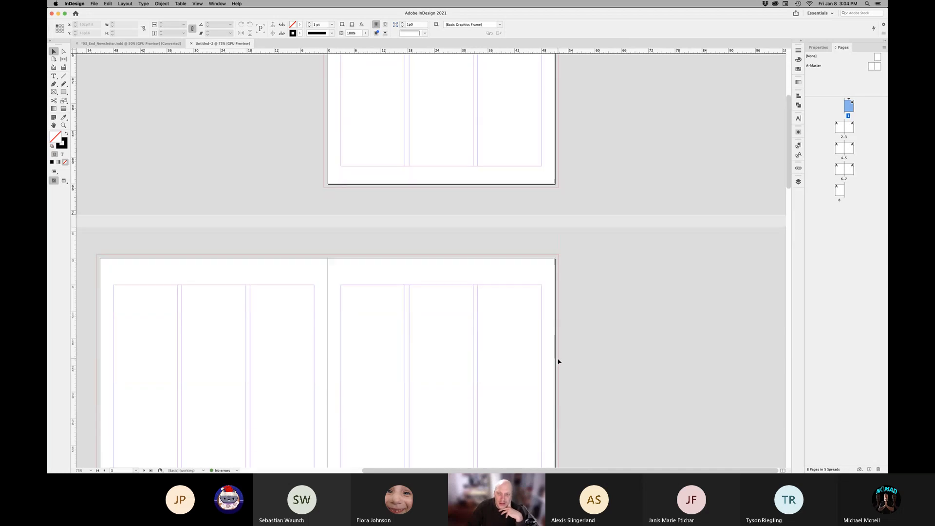
{"action": "scroll", "coordinate": [558, 359], "scroll_direction": "up", "scroll_amount": 4}
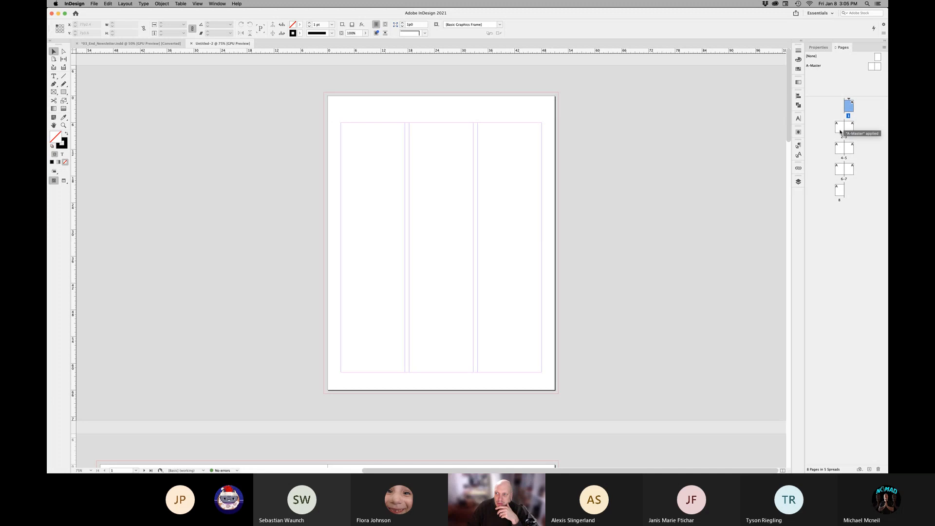
- Open the A-Master spread for editing and fill the view with both of its pages
{"action": "left_click", "coordinate": [871, 67]}
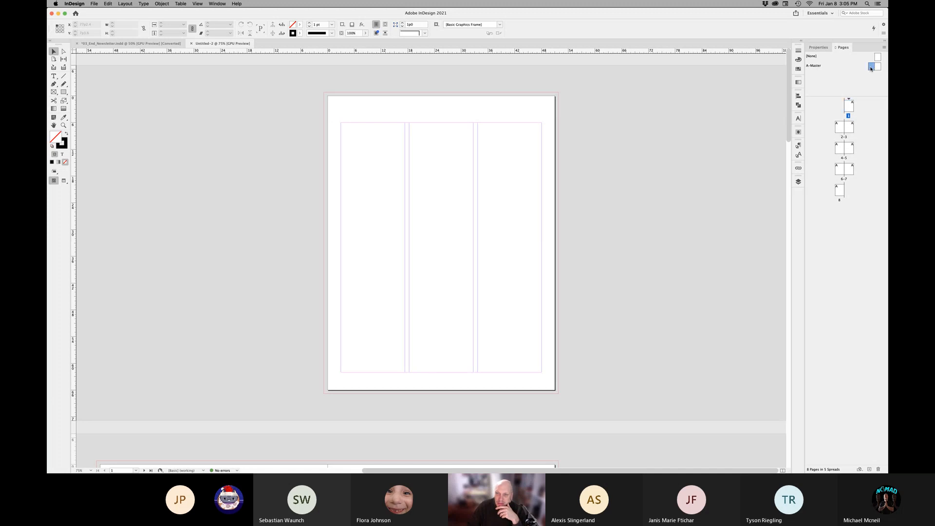
{"action": "double_click", "coordinate": [872, 68]}
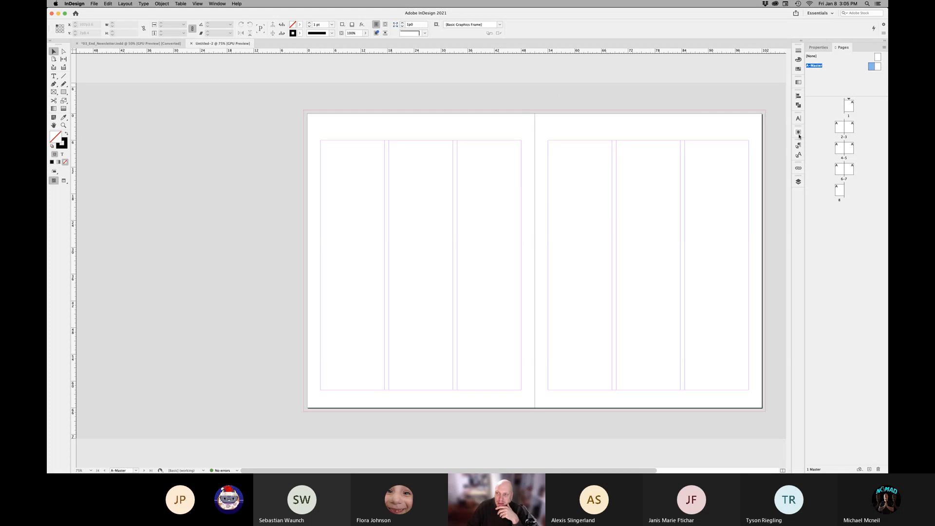
{"action": "scroll", "coordinate": [585, 165], "scroll_direction": "right", "scroll_amount": 3}
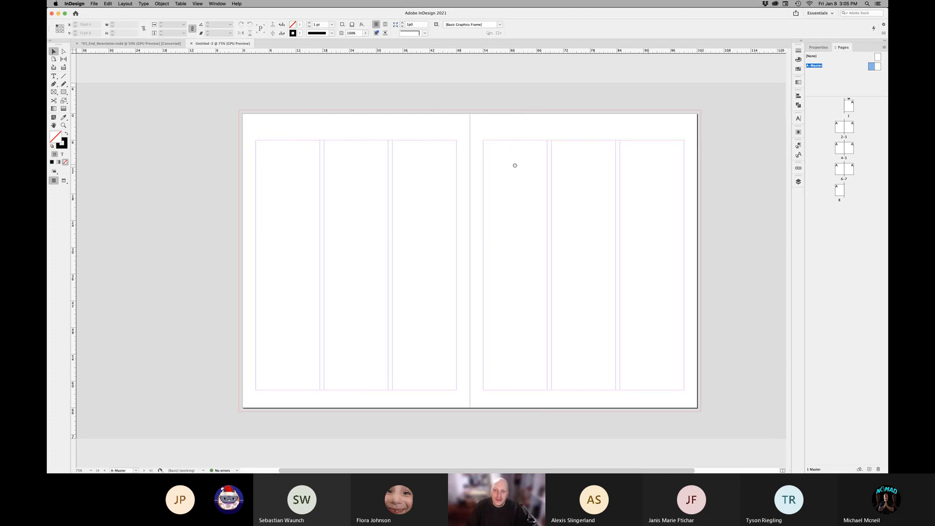
{"action": "left_click_drag", "start_coordinate": [515, 165], "coordinate": [511, 166]}
{"action": "left_click", "coordinate": [405, 228], "text": "super"}
{"action": "left_click_drag", "start_coordinate": [405, 229], "coordinate": [410, 191]}
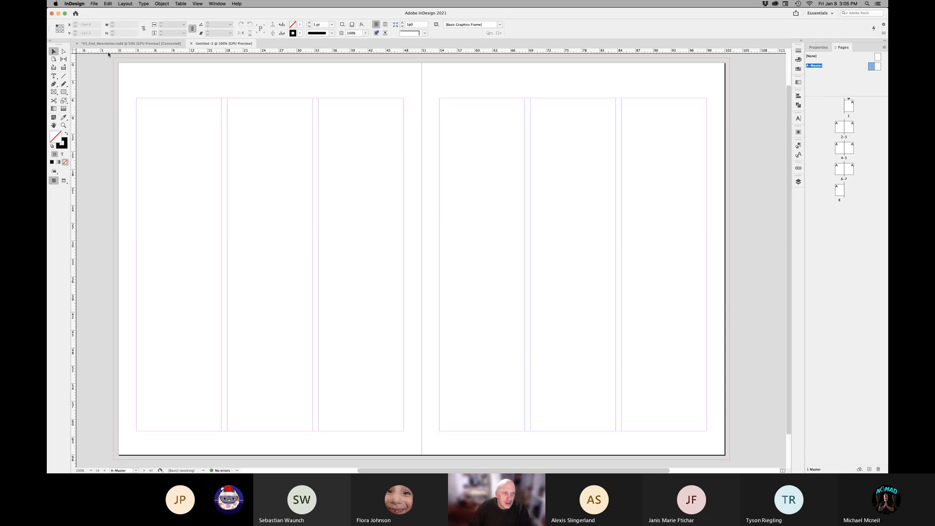
- Place a horizontal guide across the whole master spread at about 13p10, and delete it
{"action": "left_click_drag", "start_coordinate": [108, 54], "coordinate": [104, 144]}
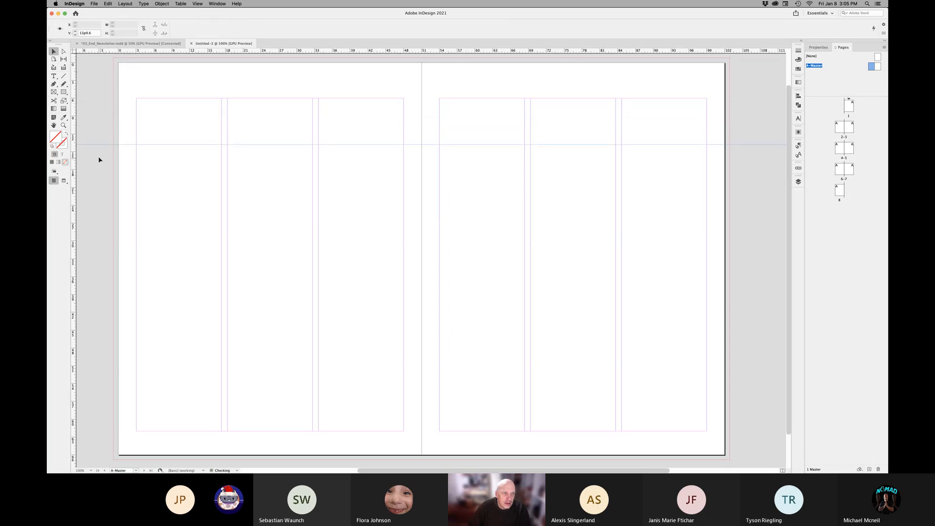
{"action": "left_click", "coordinate": [100, 151]}
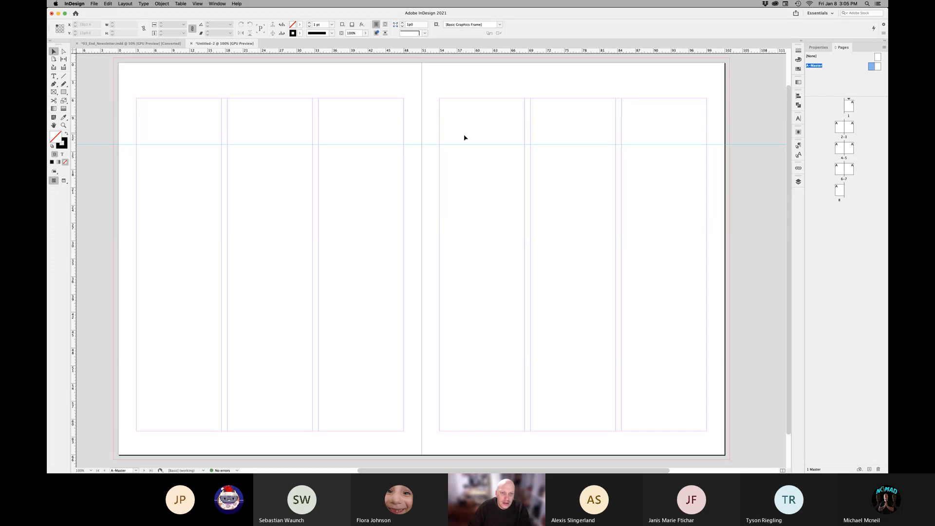
{"action": "left_click_drag", "start_coordinate": [209, 124], "coordinate": [161, 173]}
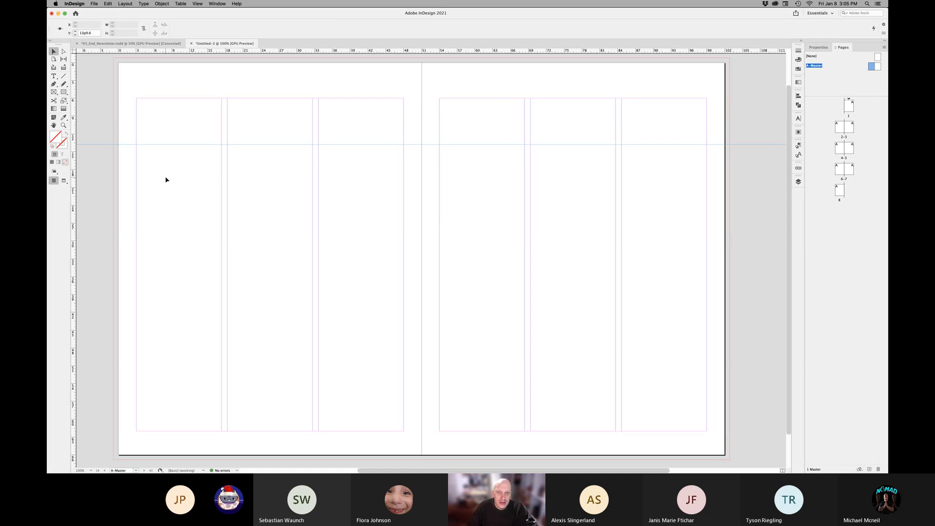
{"action": "key", "text": "Delete"}
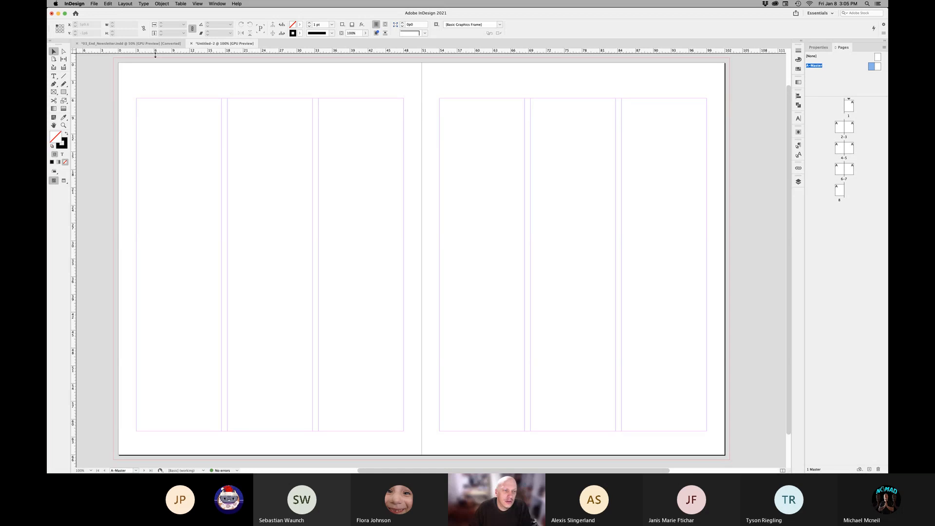
- Place a page guide at about 3p7 on the left-hand master page and a spread-wide guide at about 8p2, and delete both
{"action": "left_click_drag", "start_coordinate": [156, 55], "coordinate": [190, 85]}
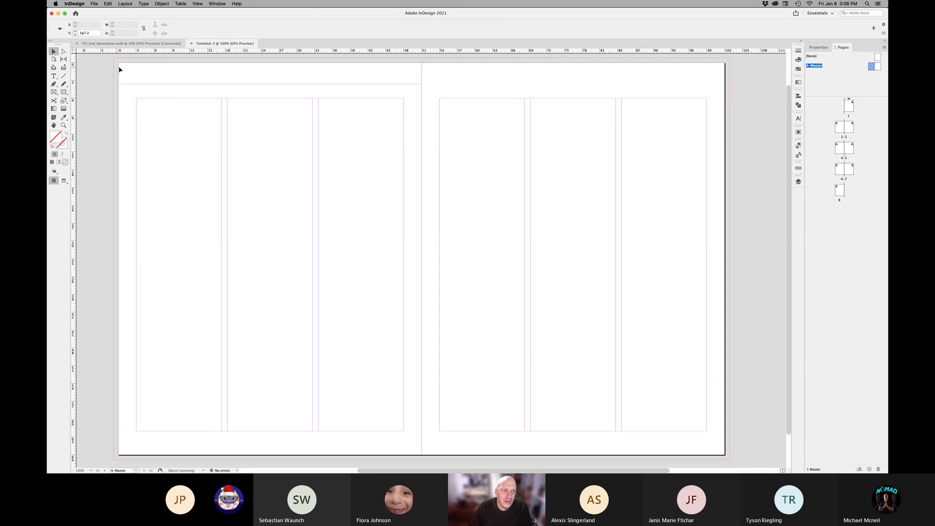
{"action": "left_click_drag", "start_coordinate": [113, 53], "coordinate": [97, 112]}
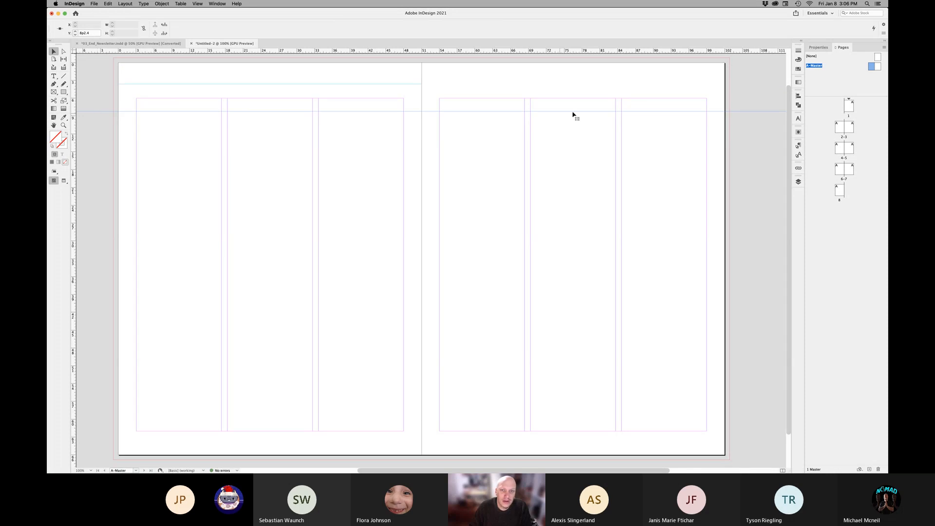
{"action": "left_click_drag", "start_coordinate": [397, 74], "coordinate": [328, 140]}
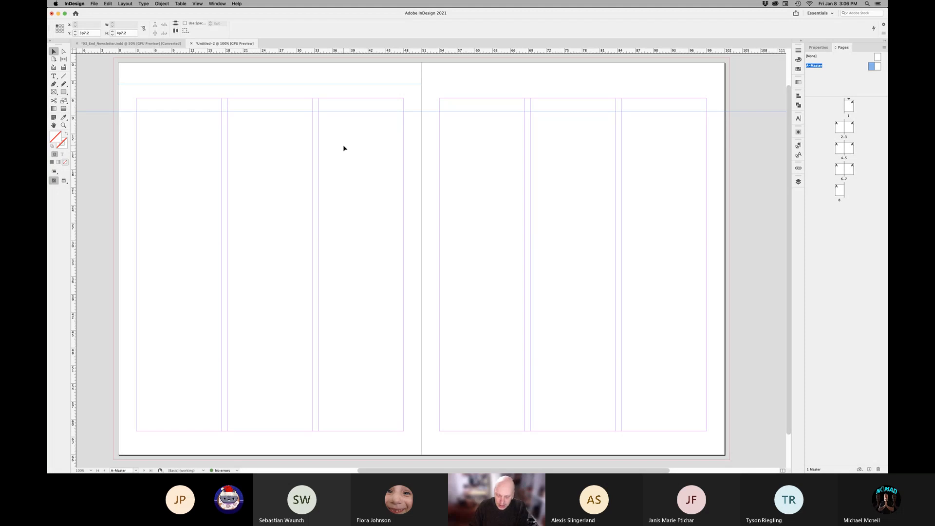
{"action": "key", "text": "Delete"}
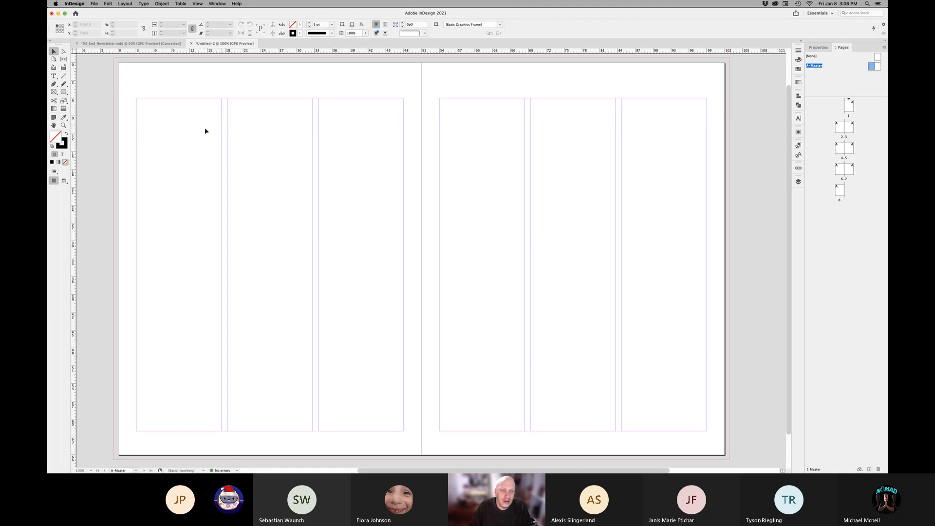
- Add a horizontal page guide at about 4p2 and a vertical page guide at about 5p1 to the left-hand master page
{"action": "left_click_drag", "start_coordinate": [190, 53], "coordinate": [186, 88]}
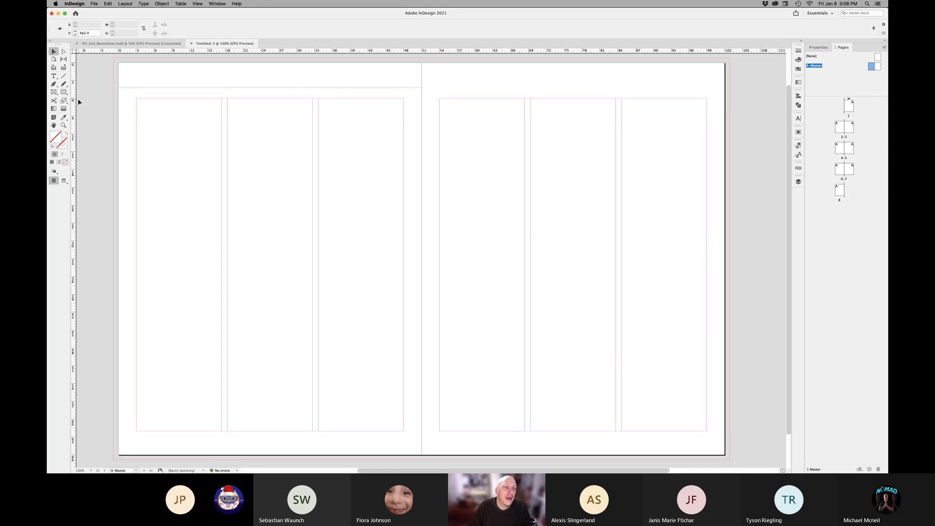
{"action": "left_click_drag", "start_coordinate": [74, 102], "coordinate": [148, 101]}
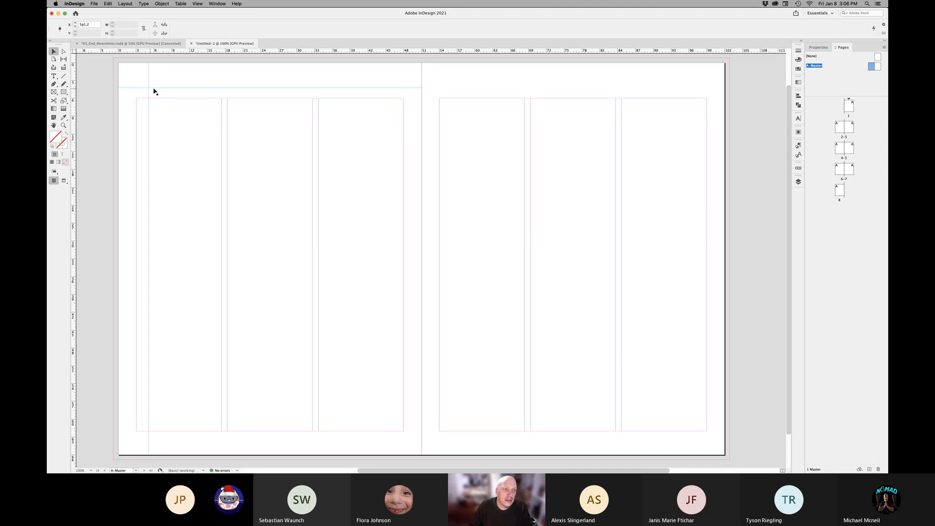
{"action": "left_click_drag", "start_coordinate": [157, 73], "coordinate": [141, 79]}
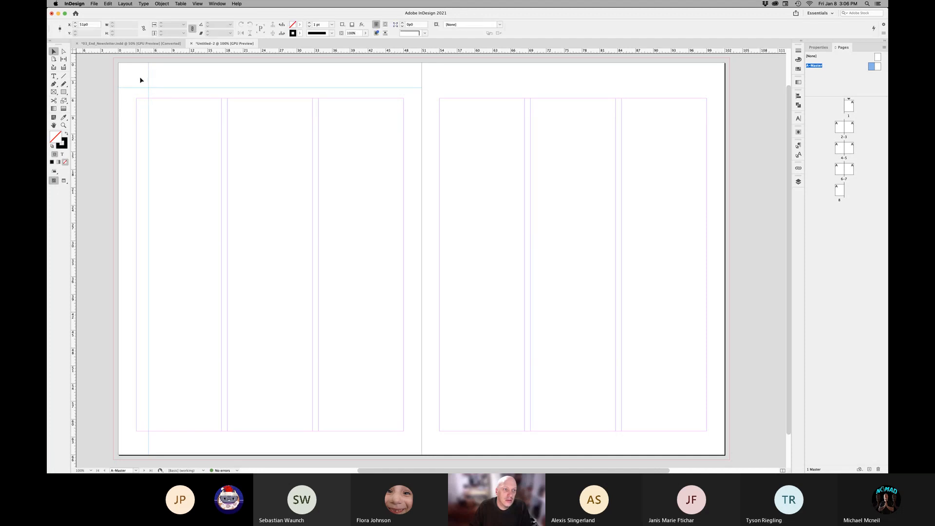
- Nudge the vertical guide's X position up and down in small increments
{"action": "left_click", "coordinate": [93, 25]}
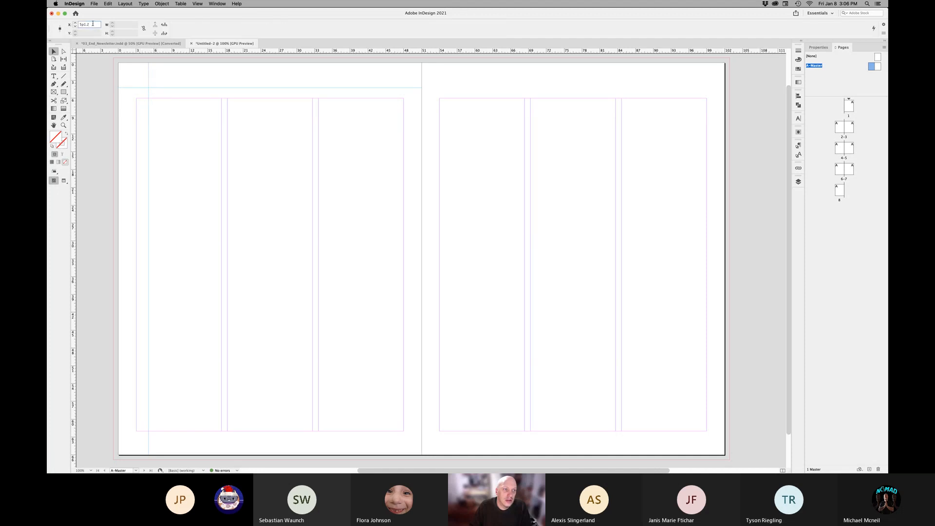
{"action": "key", "text": "Return"}
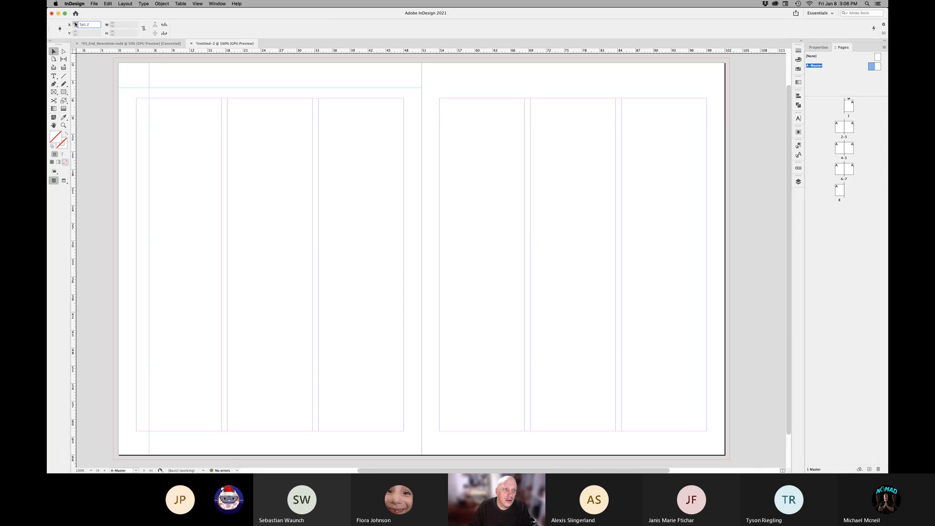
{"action": "left_click", "coordinate": [76, 23]}
{"action": "left_click", "coordinate": [76, 23]}
{"action": "left_click", "coordinate": [76, 23]}
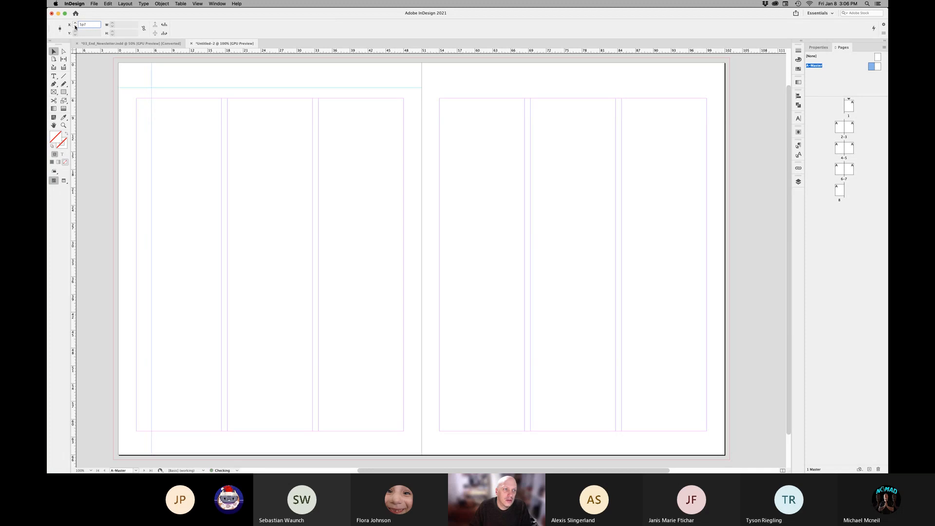
{"action": "left_click", "coordinate": [75, 27]}
{"action": "left_click", "coordinate": [76, 27]}
{"action": "left_click", "coordinate": [76, 27]}
{"action": "left_click", "coordinate": [76, 27]}
{"action": "left_click", "coordinate": [76, 26]}
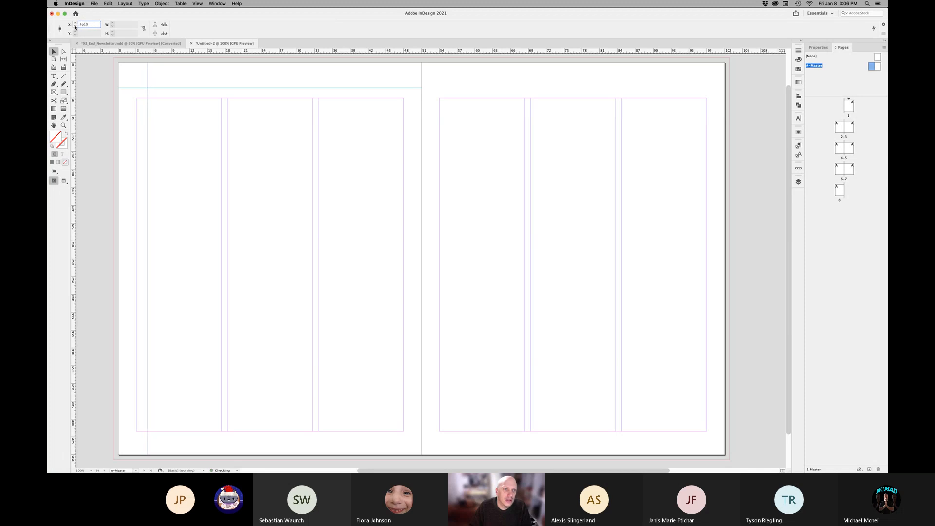
{"action": "left_click", "coordinate": [76, 27]}
{"action": "left_click", "coordinate": [76, 27]}
{"action": "left_click", "coordinate": [75, 26]}
{"action": "left_click", "coordinate": [75, 27]}
{"action": "left_click", "coordinate": [75, 27]}
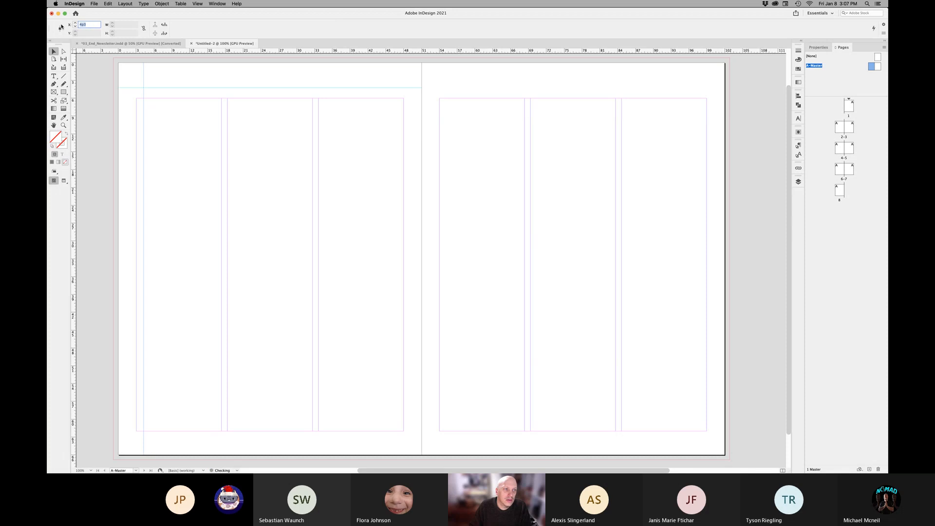
- Set the vertical guide's X position to 2p0 and move the horizontal guide up to 2p0
{"action": "type", "text": "2"}
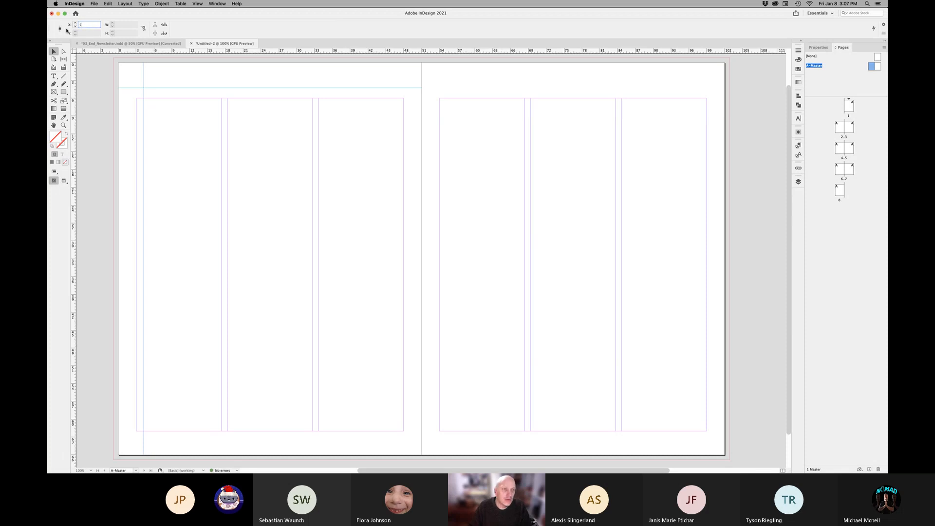
{"action": "key", "text": "Return"}
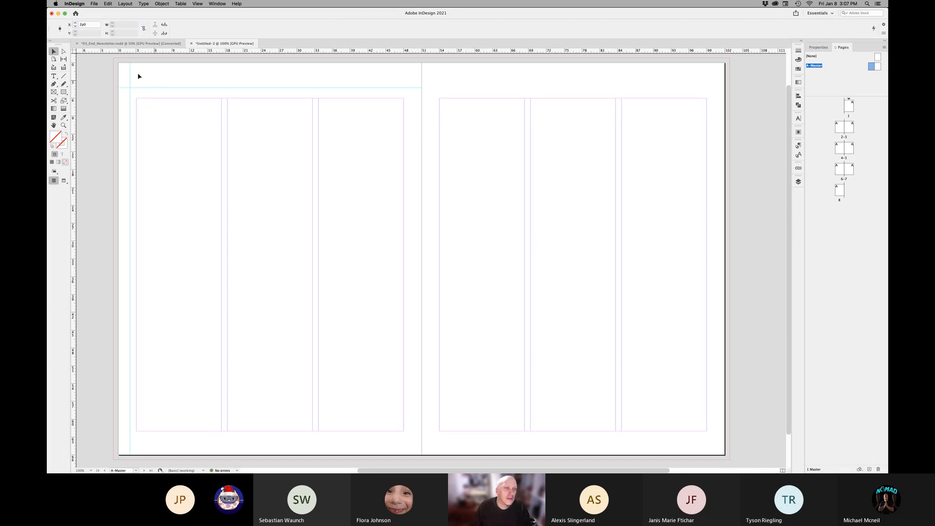
{"action": "left_click", "coordinate": [138, 76]}
{"action": "left_click", "coordinate": [146, 88]}
{"action": "left_click_drag", "start_coordinate": [140, 88], "coordinate": [141, 75]}
{"action": "double_click", "coordinate": [87, 31]}
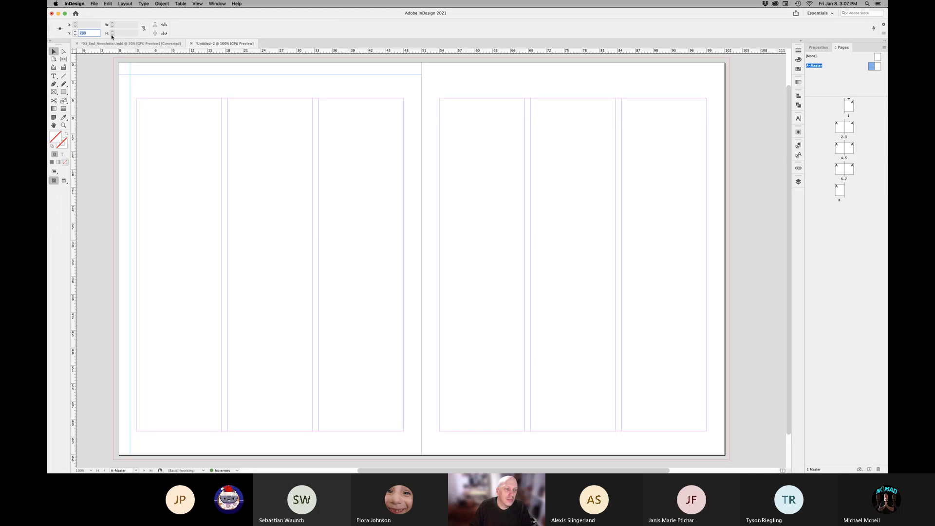
{"action": "left_click", "coordinate": [156, 92]}
- Move the horizontal guide on the left-hand master page down by adding 6p to its Y position
{"action": "left_click", "coordinate": [146, 76]}
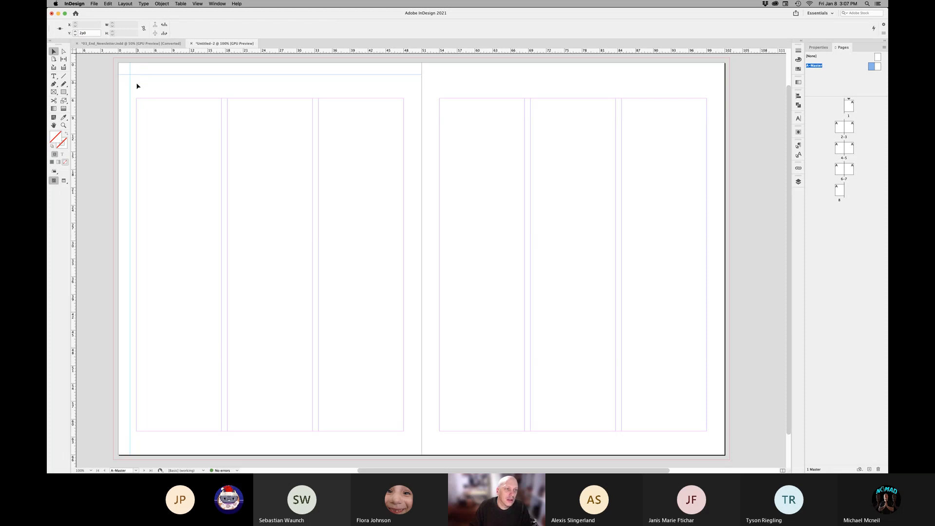
{"action": "left_click", "coordinate": [87, 33]}
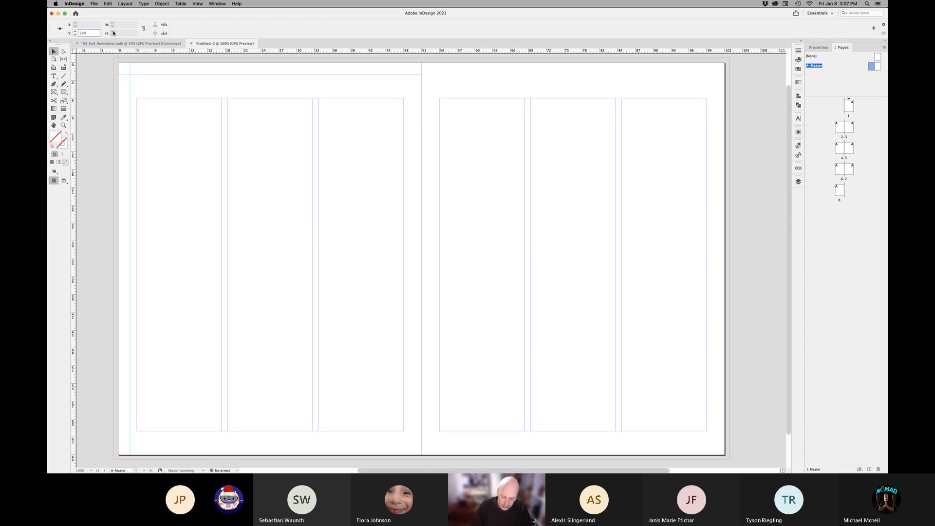
{"action": "type", "text": "+6p"}
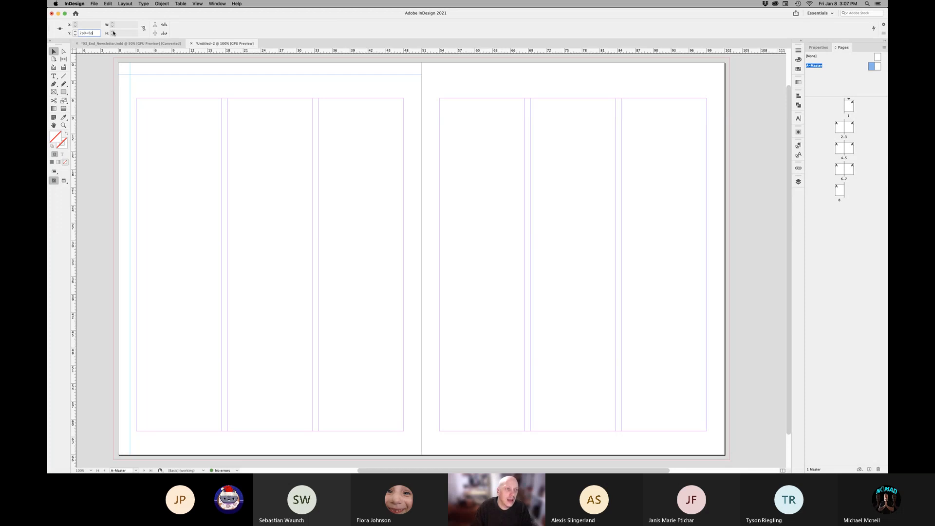
{"action": "key", "text": "Return"}
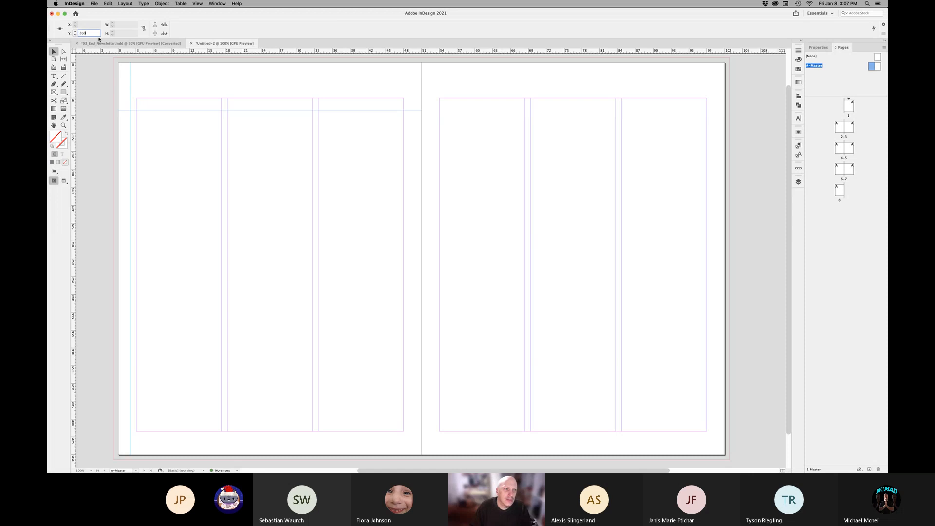
- Select both ruler guides on the left-hand master page and delete them
{"action": "left_click", "coordinate": [167, 134]}
{"action": "left_click_drag", "start_coordinate": [165, 129], "coordinate": [123, 104]}
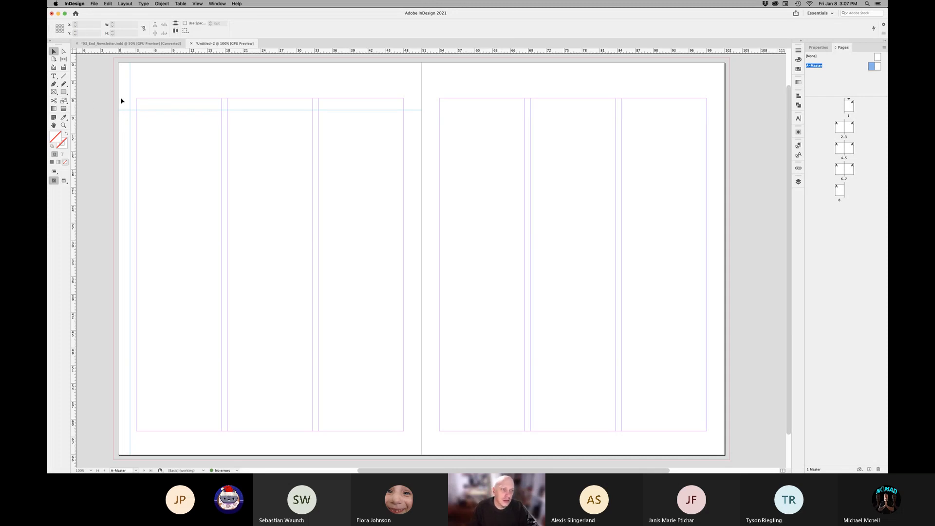
{"action": "left_click", "coordinate": [121, 101]}
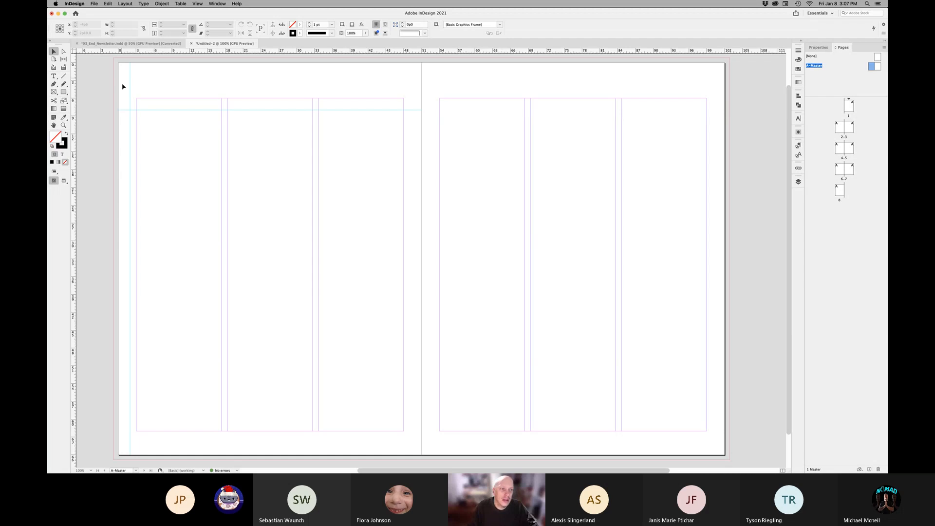
{"action": "left_click_drag", "start_coordinate": [118, 102], "coordinate": [157, 127]}
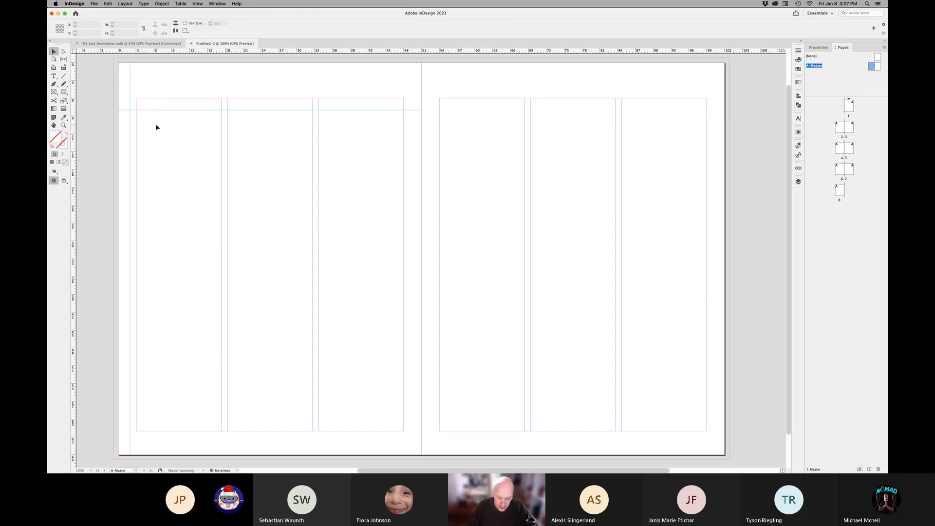
{"action": "key", "text": "Delete"}
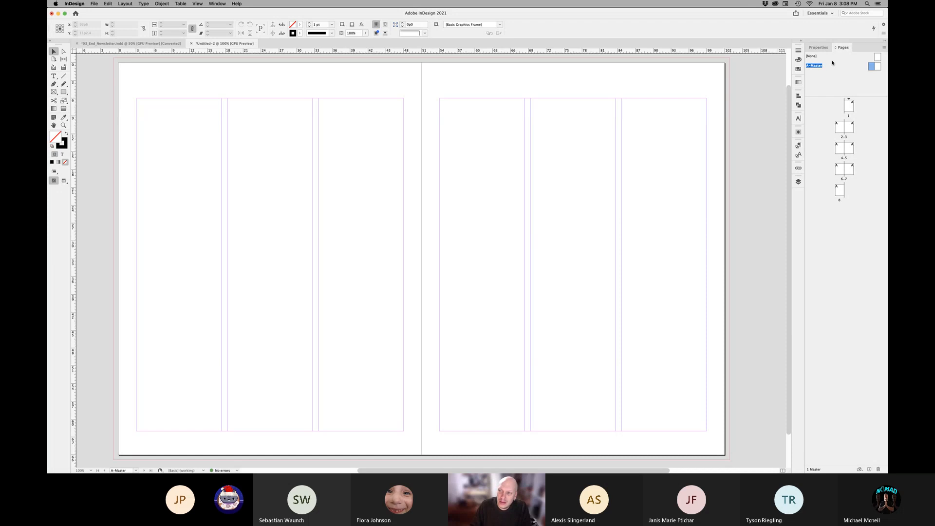
- Select both pages of the A-Master spread together
{"action": "left_click", "coordinate": [878, 68]}
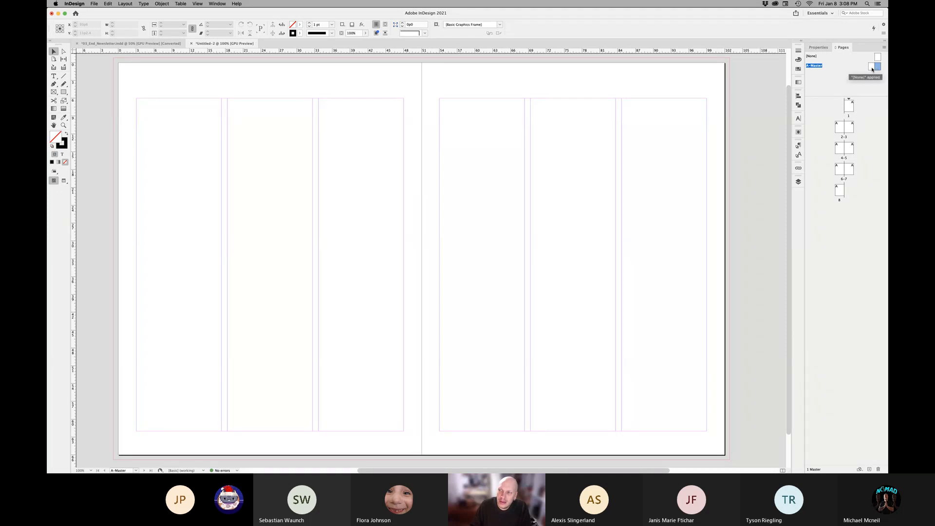
{"action": "left_click", "coordinate": [871, 68]}
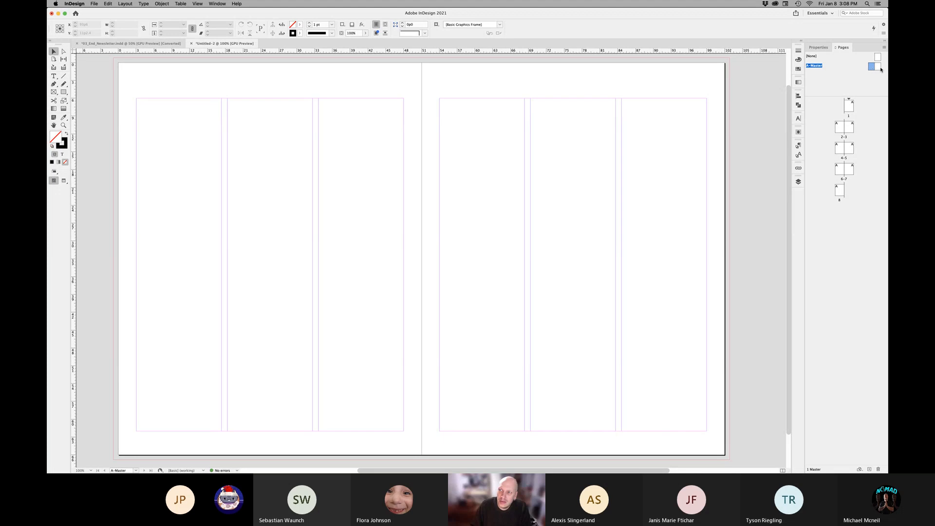
{"action": "left_click", "coordinate": [876, 68]}
{"action": "left_click", "coordinate": [872, 68]}
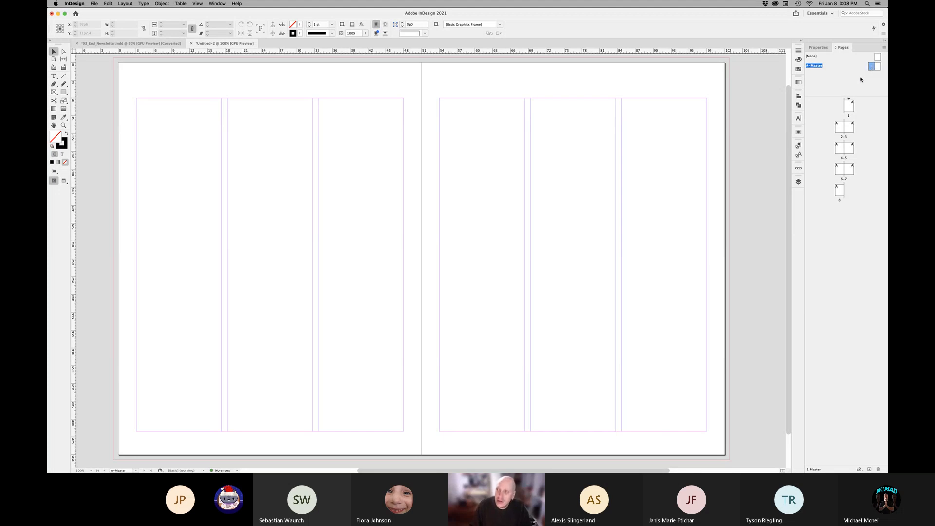
{"action": "mouse_move", "coordinate": [876, 68]}
{"action": "left_mouse_down"}
{"action": "mouse_move", "coordinate": [830, 73]}
{"action": "mouse_move", "coordinate": [852, 80]}
{"action": "mouse_move", "coordinate": [870, 73]}
{"action": "left_mouse_up"}
{"action": "left_click", "coordinate": [873, 69]}
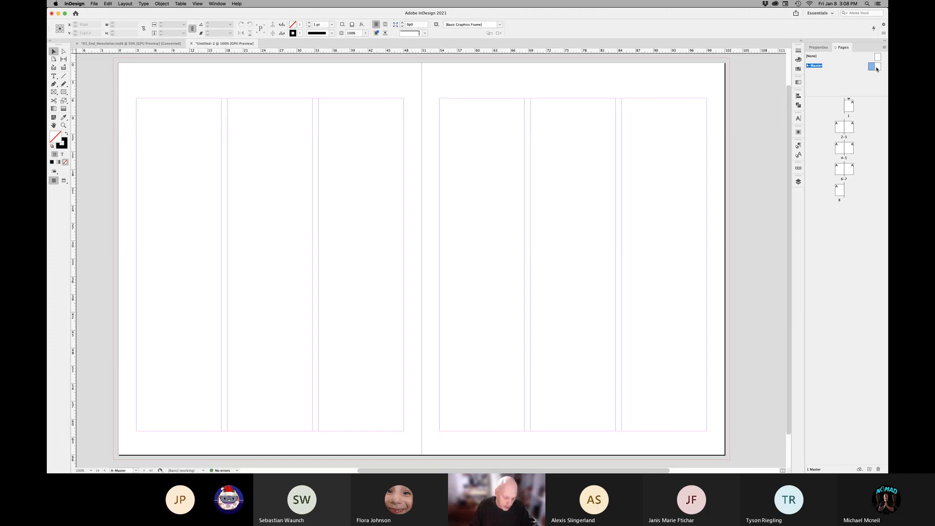
{"action": "left_click", "coordinate": [880, 68], "text": "shift"}
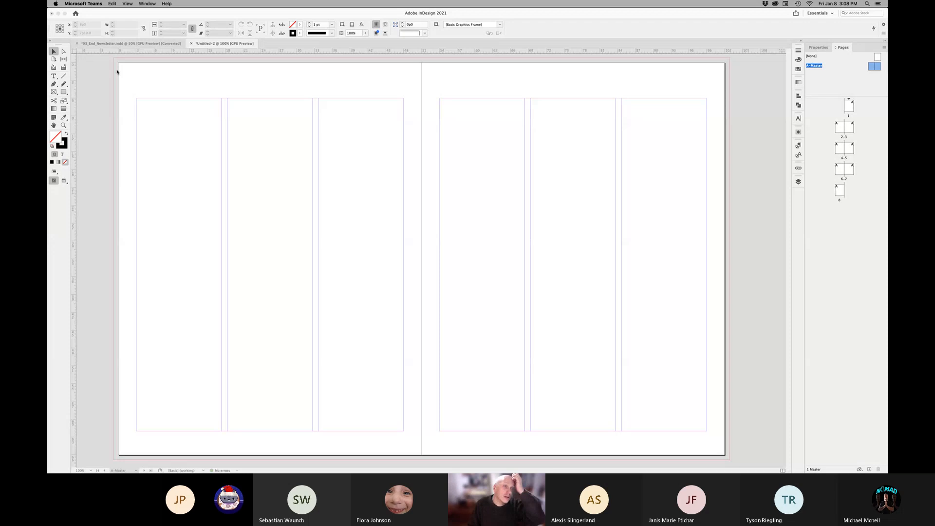
- Start creating guides on the selected master pages with preview on, using 4 rows and a row gutter of 0p0
{"action": "left_click", "coordinate": [125, 3]}
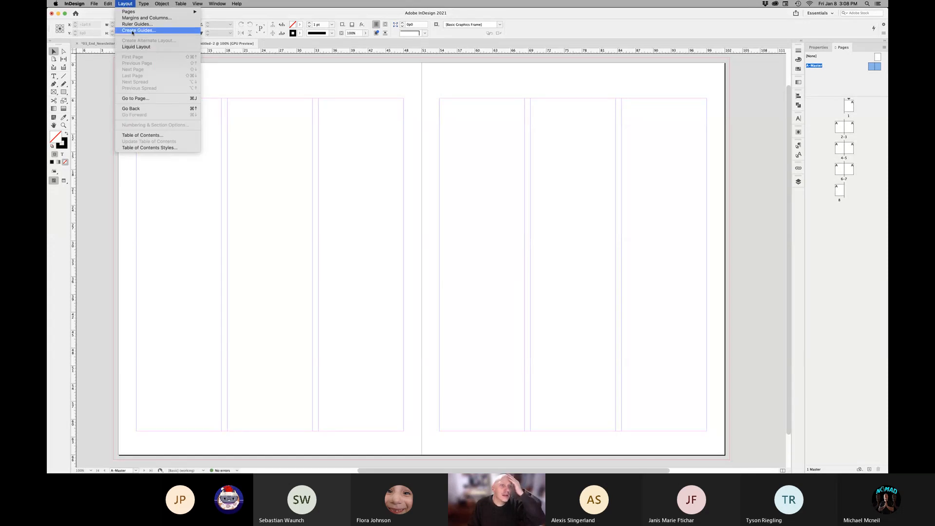
{"action": "left_click", "coordinate": [132, 31]}
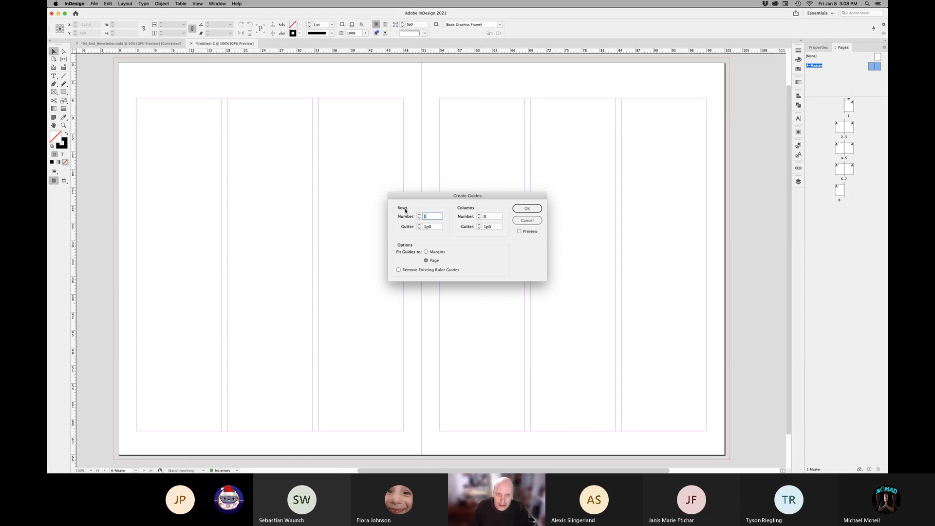
{"action": "left_click_drag", "start_coordinate": [429, 196], "coordinate": [373, 137]}
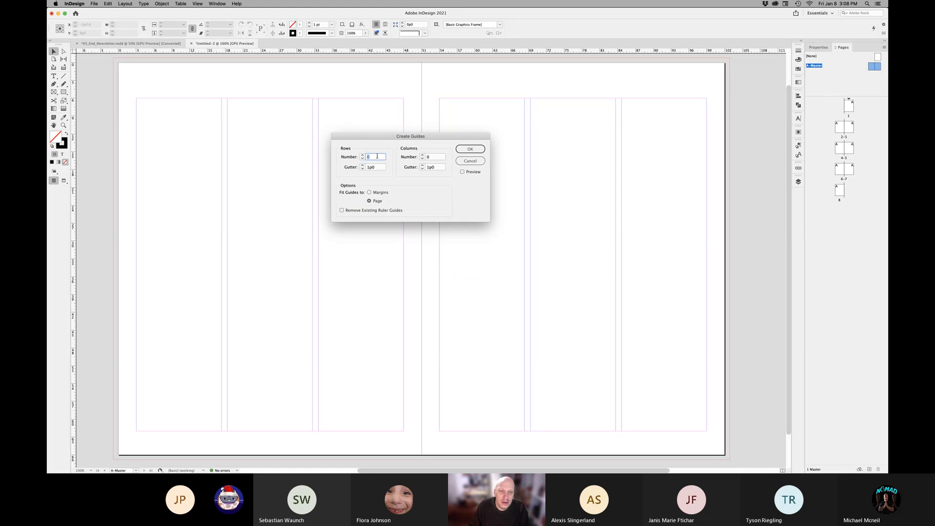
{"action": "type", "text": "4"}
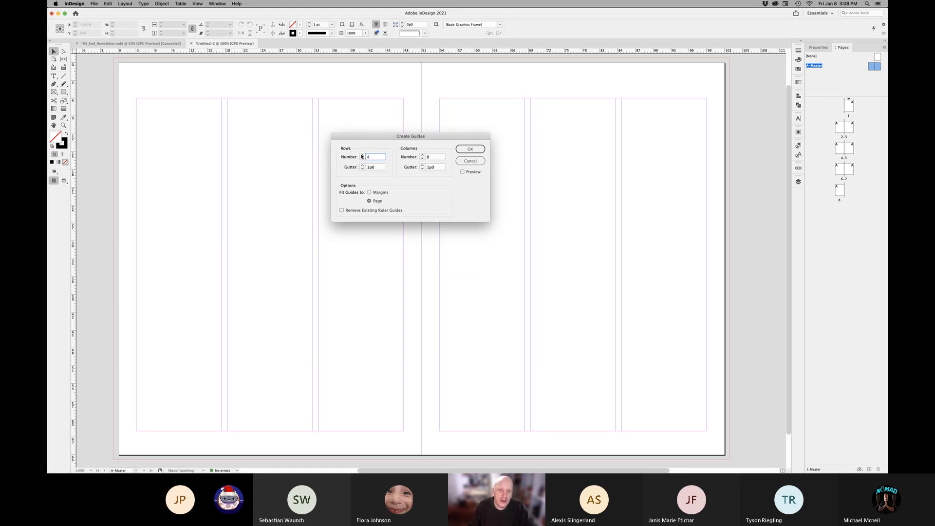
{"action": "key", "text": "Tab"}
{"action": "left_click", "coordinate": [462, 171]}
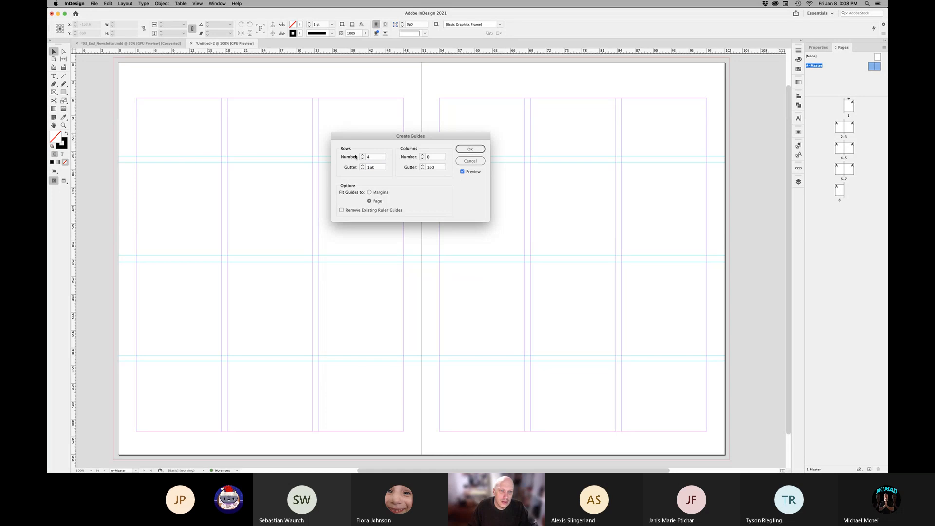
{"action": "left_click", "coordinate": [462, 172]}
{"action": "left_click", "coordinate": [461, 171]}
{"action": "double_click", "coordinate": [375, 168]}
{"action": "type", "text": "0"}
{"action": "key", "text": "Tab"}
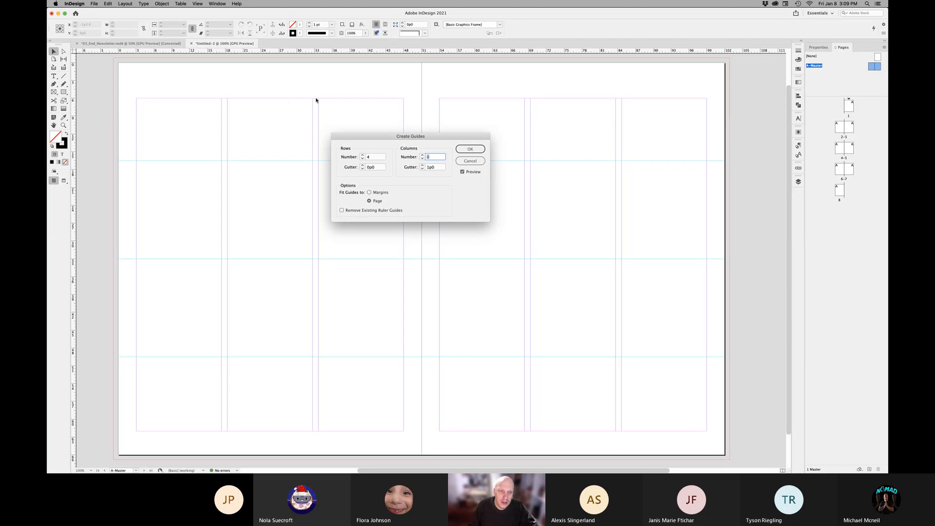
- Fit the guides to the margins, set 2 columns with a 0p0 gutter, and create them
{"action": "left_click", "coordinate": [369, 193]}
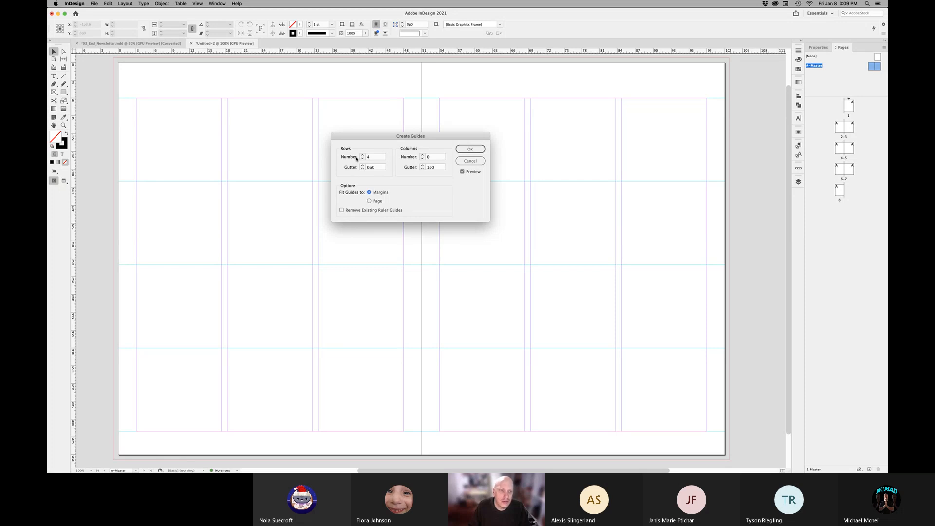
{"action": "left_click", "coordinate": [423, 156]}
{"action": "left_click", "coordinate": [422, 155]}
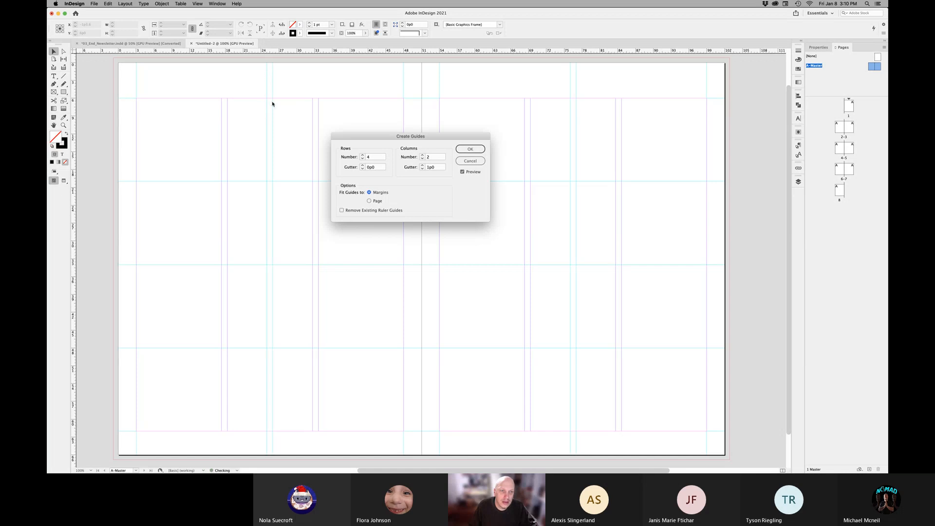
{"action": "double_click", "coordinate": [431, 167]}
{"action": "type", "text": "0"}
{"action": "key", "text": "Tab"}
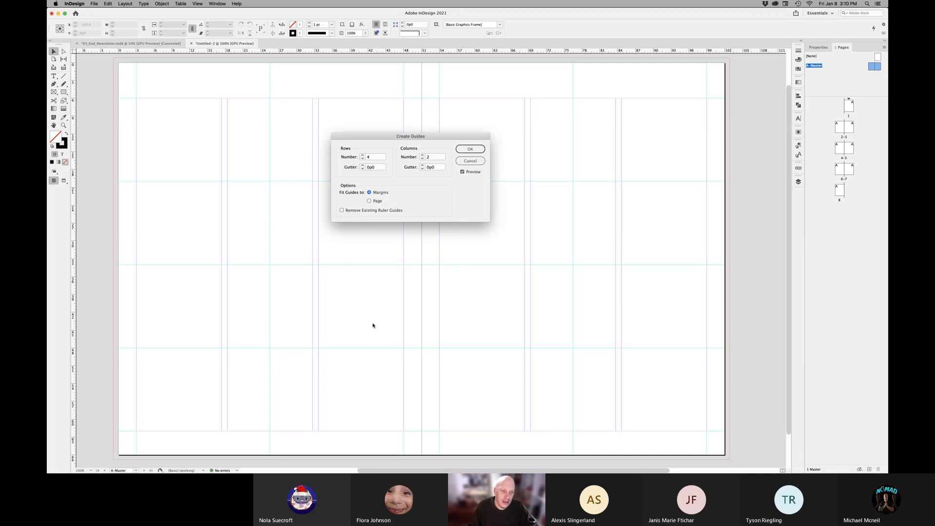
{"action": "left_click", "coordinate": [467, 152]}
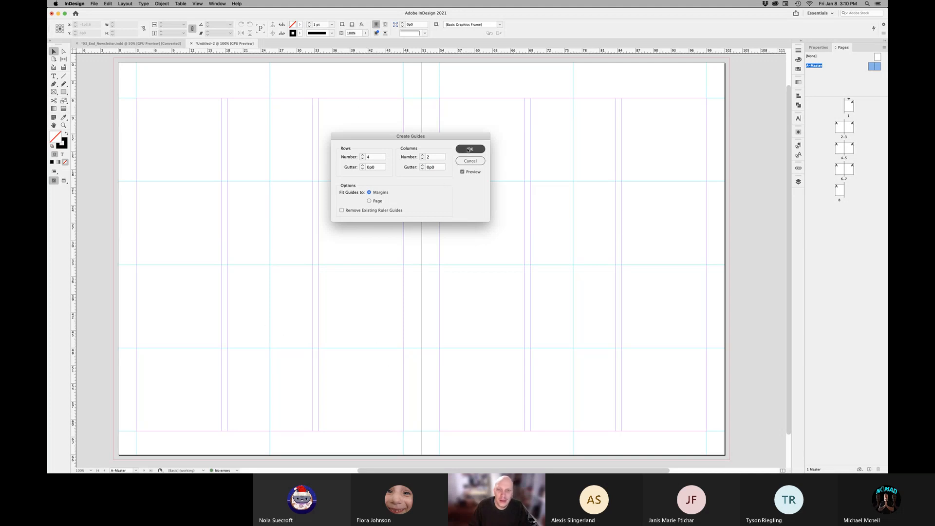
{"action": "left_click", "coordinate": [468, 149]}
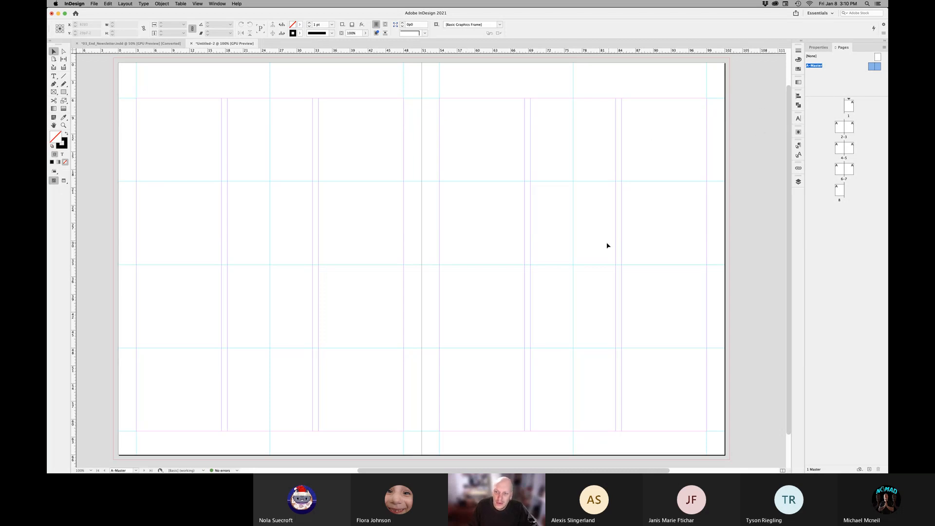
- Examine the guides on the A-Master spread, on pages 2-3 and on the neighbouring document pages
{"action": "scroll", "coordinate": [607, 245], "scroll_direction": "down", "scroll_amount": 2}
{"action": "scroll", "coordinate": [608, 245], "scroll_direction": "up", "scroll_amount": 2}
{"action": "scroll", "coordinate": [606, 239], "scroll_direction": "down", "scroll_amount": 2}
{"action": "scroll", "coordinate": [606, 239], "scroll_direction": "up", "scroll_amount": 2}
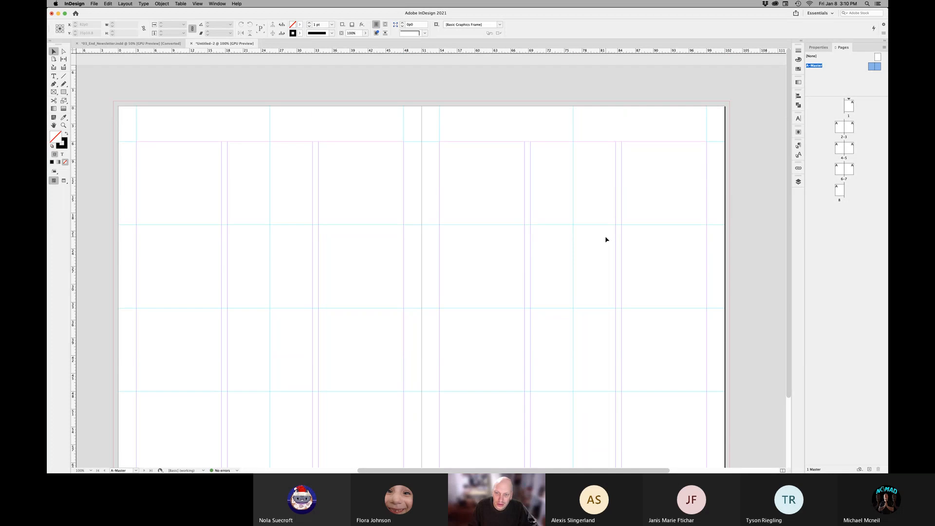
{"action": "scroll", "coordinate": [606, 239], "scroll_direction": "down", "scroll_amount": 2}
{"action": "scroll", "coordinate": [606, 239], "scroll_direction": "up", "scroll_amount": 2}
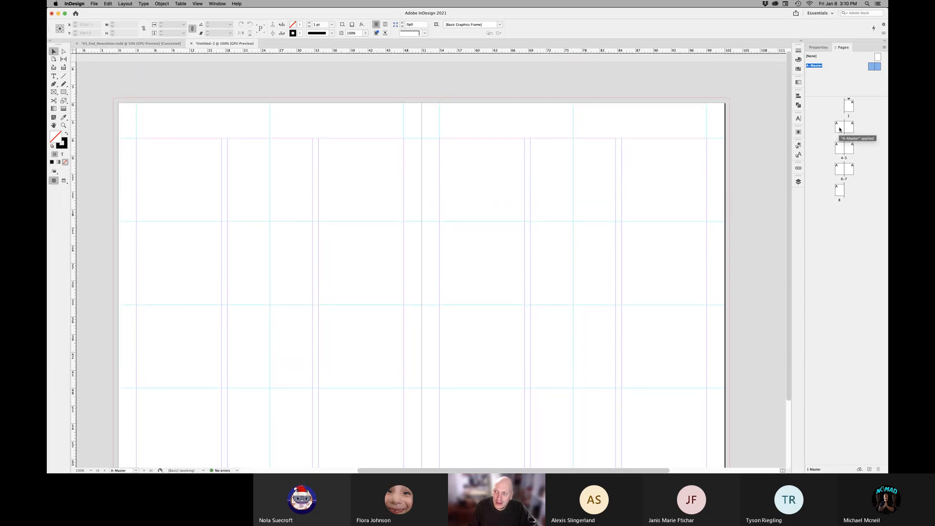
{"action": "double_click", "coordinate": [840, 129]}
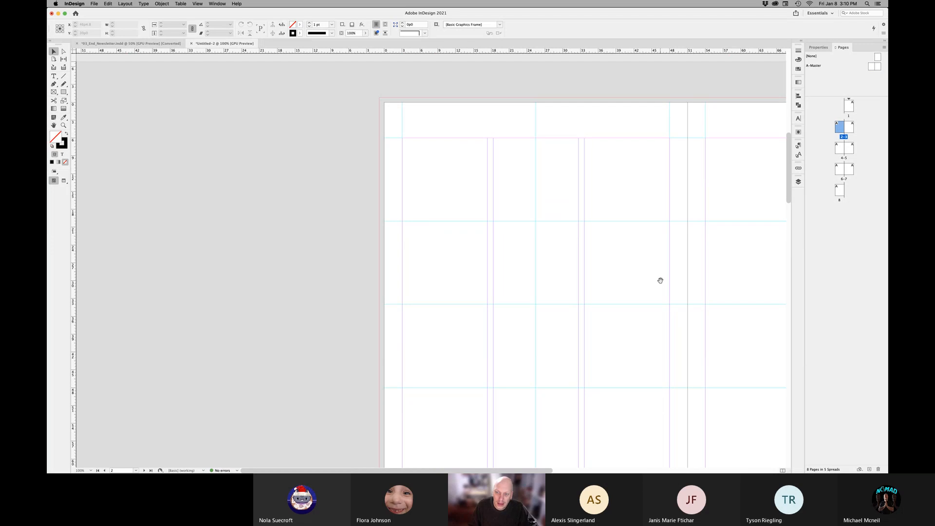
{"action": "left_click_drag", "start_coordinate": [672, 319], "coordinate": [392, 289]}
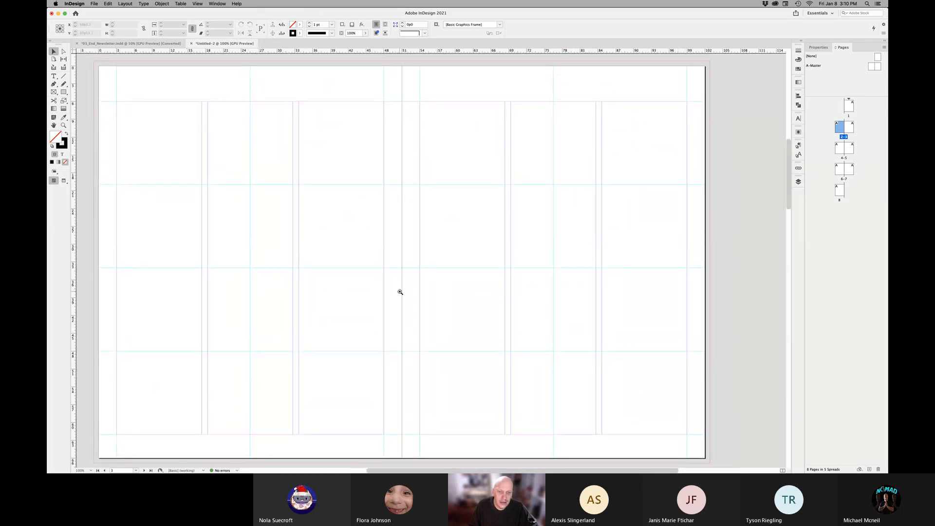
{"action": "left_click", "coordinate": [400, 292], "text": "super"}
{"action": "left_click", "coordinate": [400, 293], "text": "alt+super"}
{"action": "left_click", "coordinate": [400, 292], "text": "alt+super"}
{"action": "scroll", "coordinate": [437, 236], "scroll_direction": "down", "scroll_amount": 4}
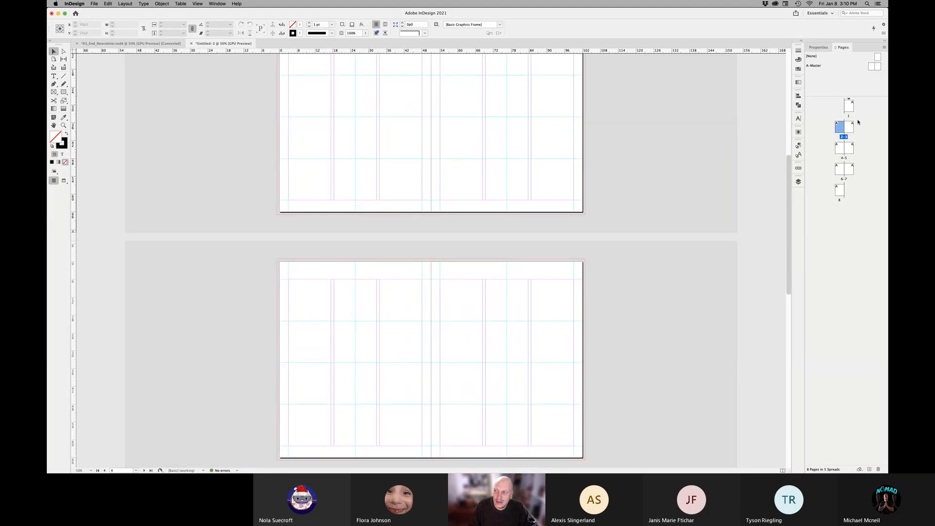
{"action": "key", "text": "c"}
{"action": "scroll", "coordinate": [604, 219], "scroll_direction": "up", "scroll_amount": 5}
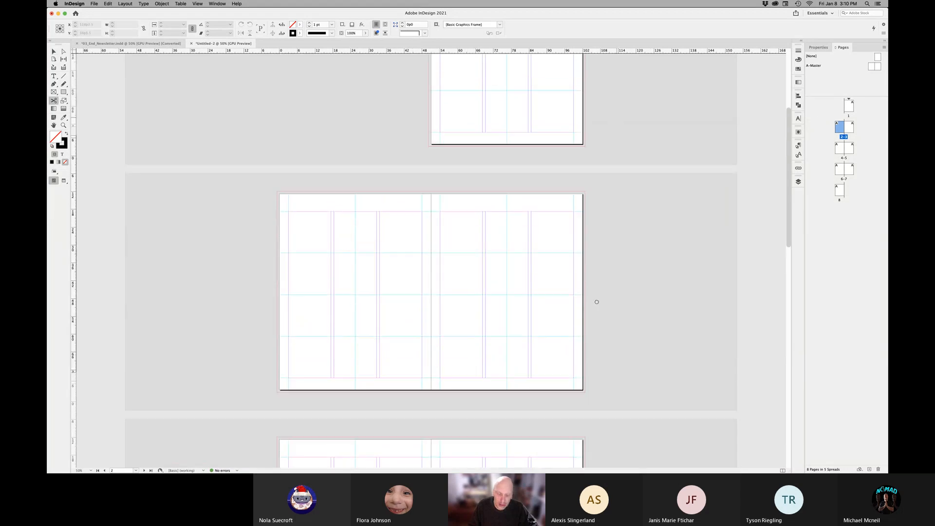
{"action": "key", "text": "v"}
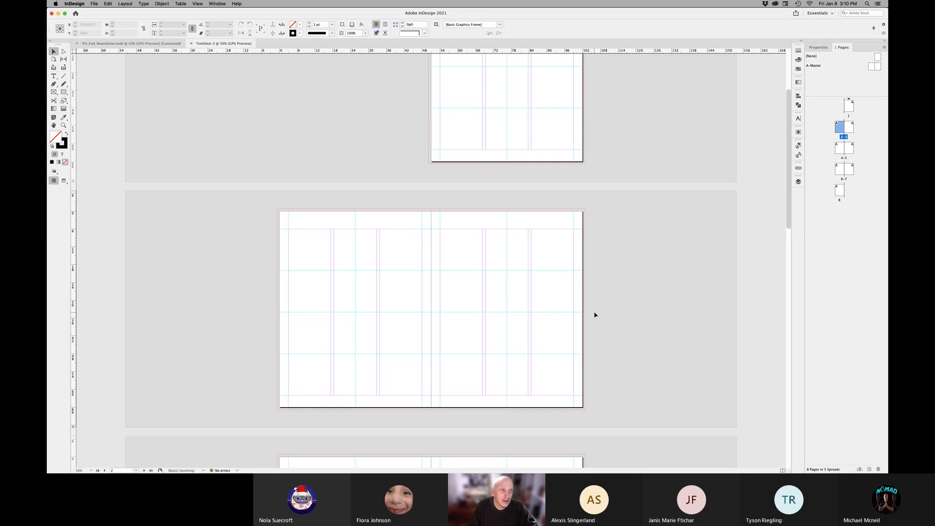
{"action": "scroll", "coordinate": [744, 194], "scroll_direction": "up", "scroll_amount": 3}
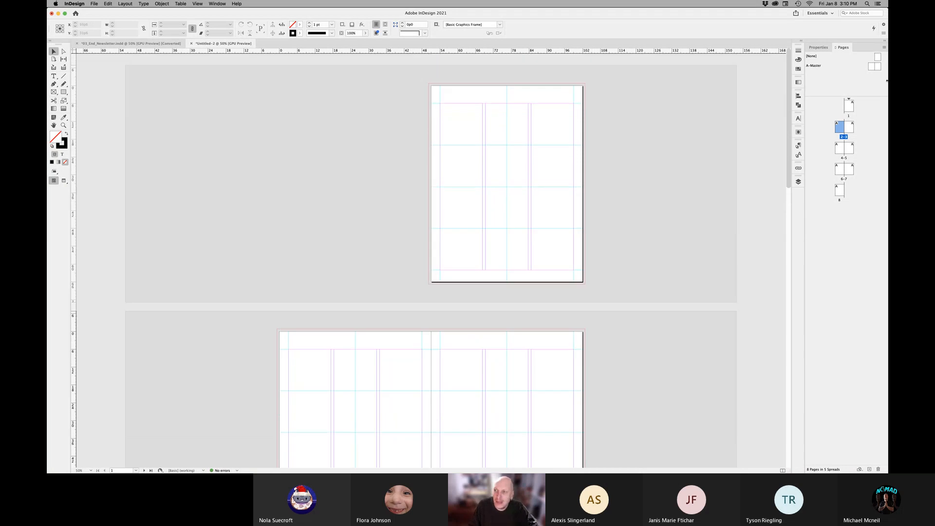
- Open the A-Master spread and add a horizontal ruler guide across the whole spread at 63p0, just below the bottom margin
{"action": "double_click", "coordinate": [872, 67]}
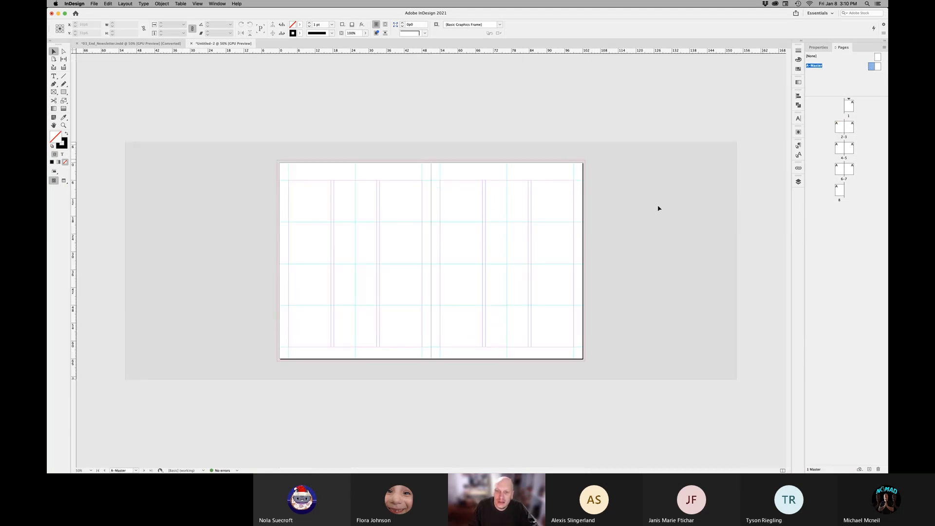
{"action": "left_click", "coordinate": [447, 243], "text": "super"}
{"action": "left_click_drag", "start_coordinate": [438, 248], "coordinate": [422, 248]}
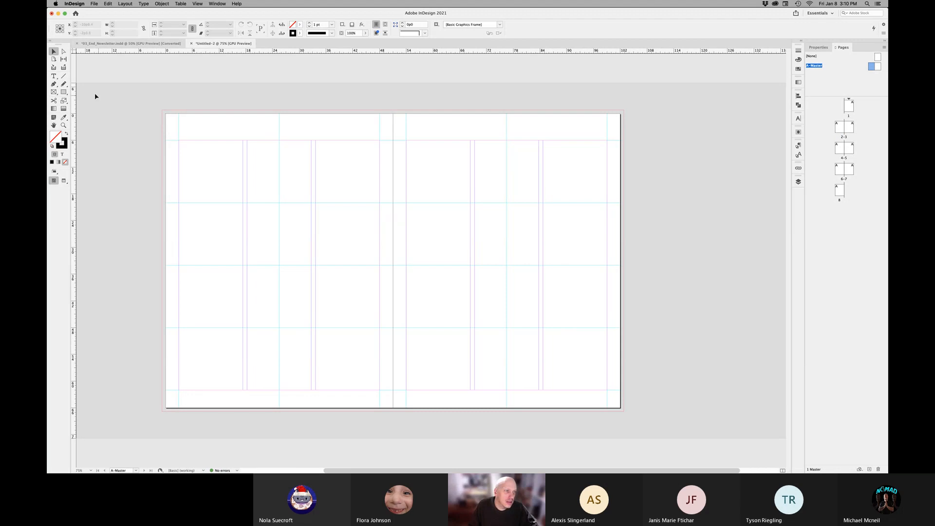
{"action": "left_click", "coordinate": [54, 77]}
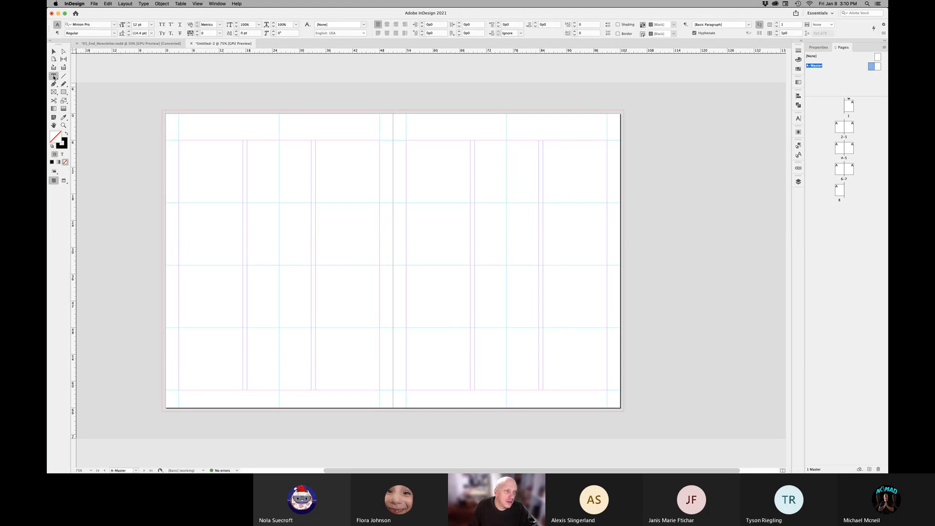
{"action": "left_click", "coordinate": [215, 363], "text": "super"}
{"action": "left_click_drag", "start_coordinate": [404, 357], "coordinate": [222, 310]}
{"action": "left_click", "coordinate": [278, 397], "text": "super"}
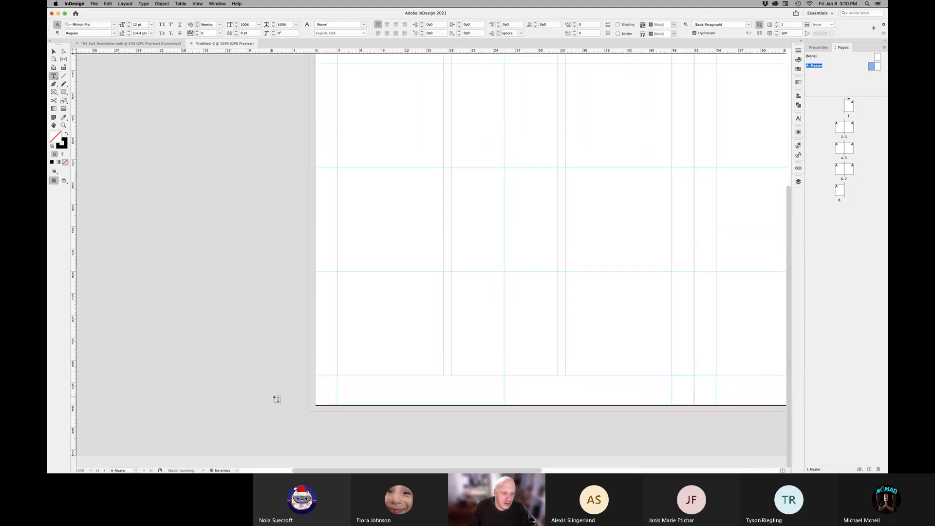
{"action": "left_click_drag", "start_coordinate": [390, 361], "coordinate": [168, 348]}
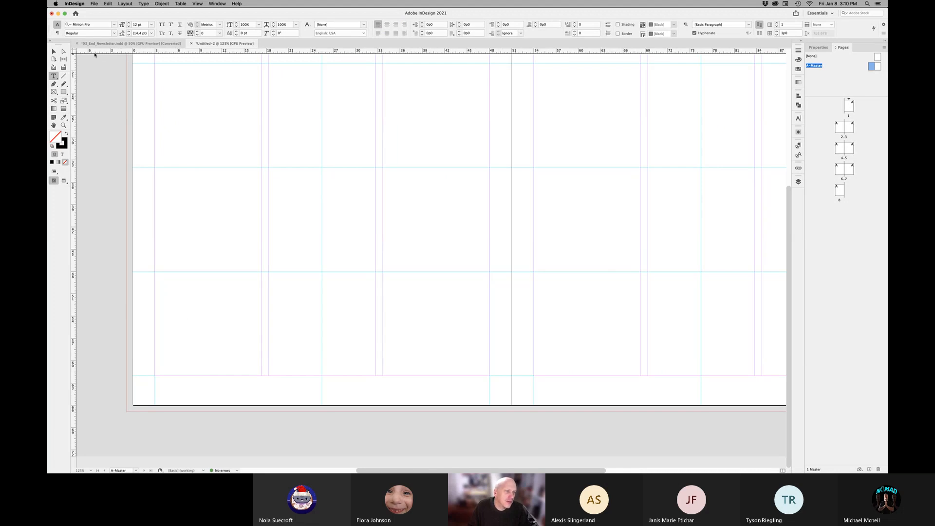
{"action": "left_click_drag", "start_coordinate": [100, 52], "coordinate": [103, 383]}
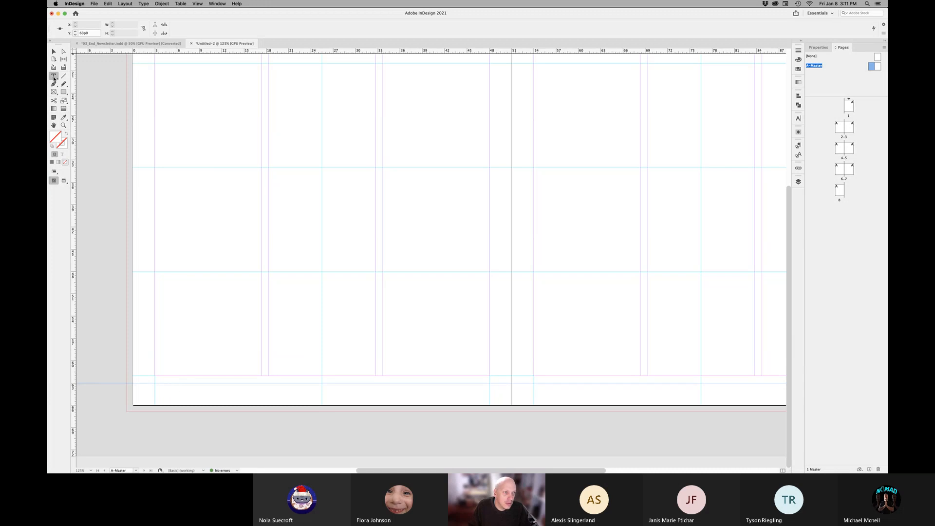
- Draw a text frame about 22p6 by 3p0 at the left master page's foot, starting at the left margin on the 63p0 guide, and start editing its text
{"action": "left_click", "coordinate": [161, 396]}
{"action": "left_click_drag", "start_coordinate": [158, 386], "coordinate": [322, 406]}
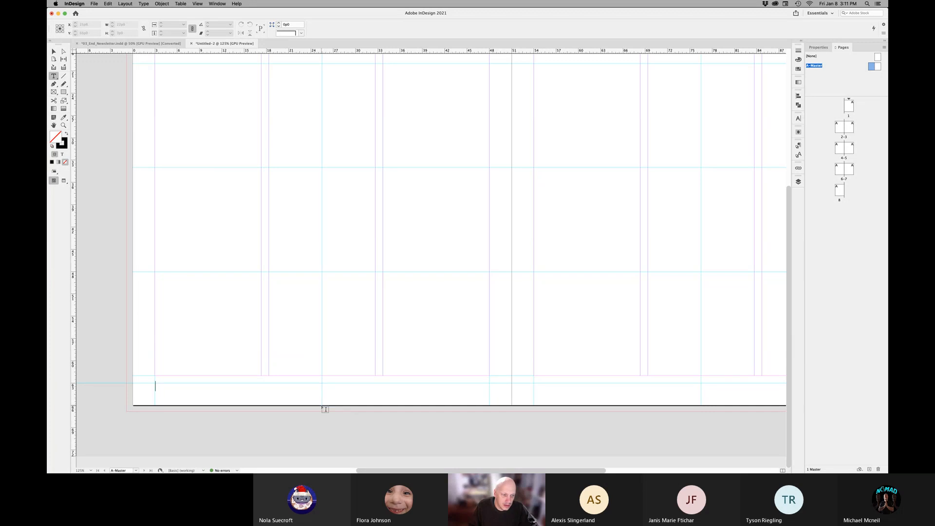
{"action": "key", "text": "Escape"}
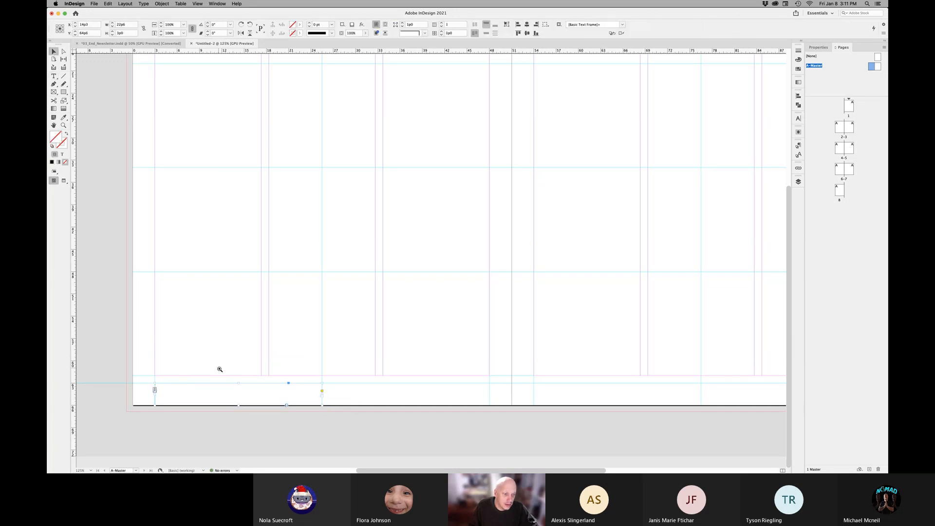
{"action": "left_click_drag", "start_coordinate": [220, 370], "coordinate": [265, 407]}
{"action": "left_click_drag", "start_coordinate": [273, 311], "coordinate": [352, 257]}
{"action": "left_click_drag", "start_coordinate": [340, 343], "coordinate": [390, 359]}
{"action": "left_click_drag", "start_coordinate": [187, 379], "coordinate": [347, 295]}
{"action": "left_click_drag", "start_coordinate": [233, 234], "coordinate": [237, 275]}
{"action": "key", "text": "t"}
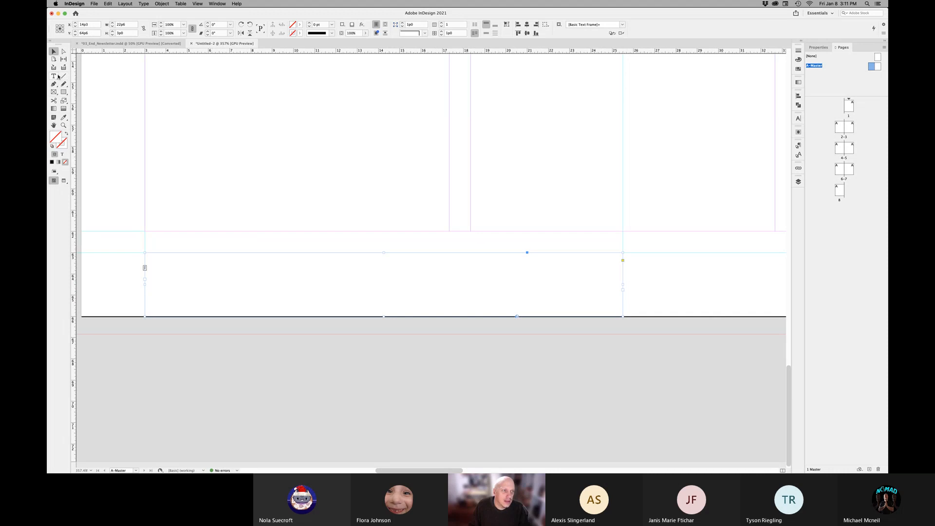
{"action": "left_click", "coordinate": [169, 272]}
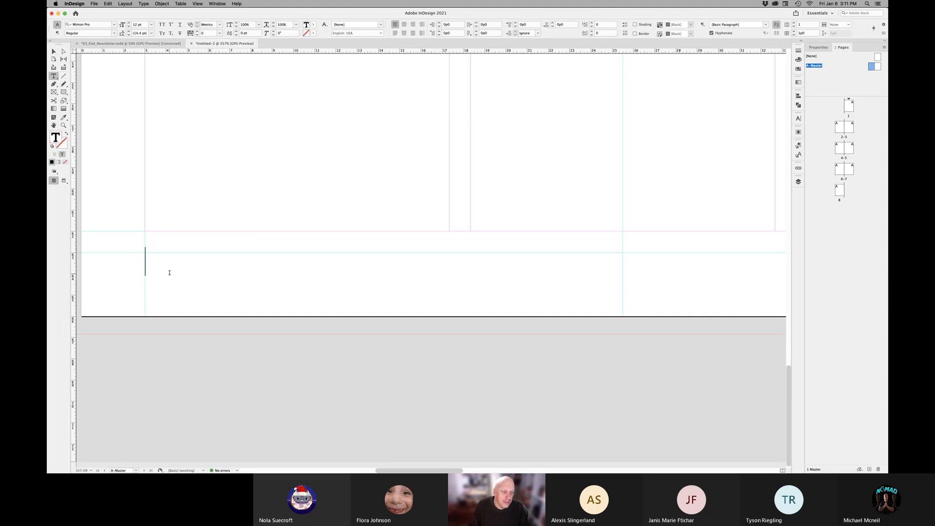
- Switch to Chrome and find the "Working with master pages" section of the InDesign Classroom in a Book lesson
{"action": "key", "text": "super+Tab"}
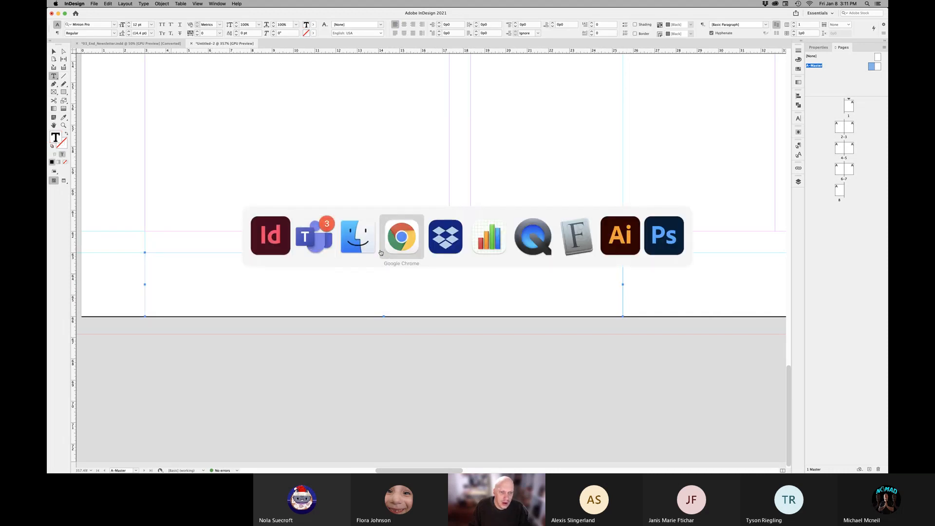
{"action": "left_click", "coordinate": [408, 245]}
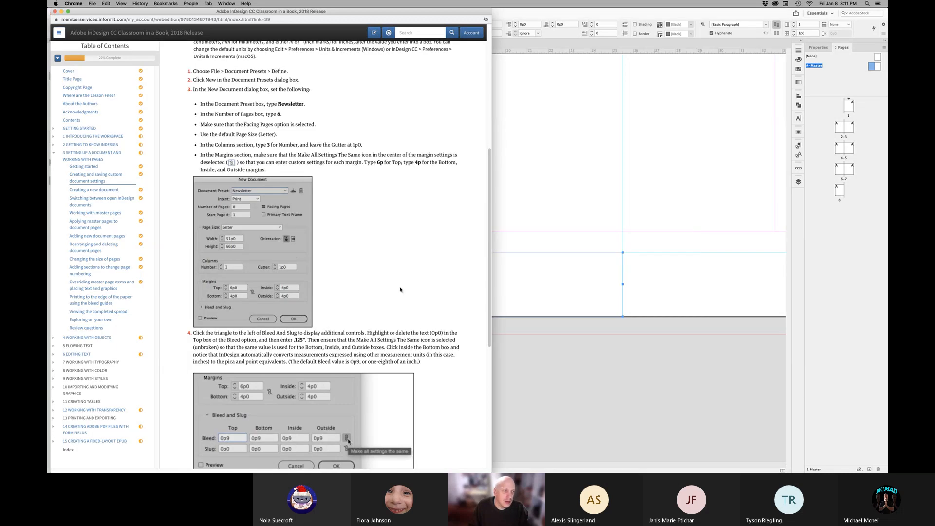
{"action": "scroll", "coordinate": [401, 290], "scroll_direction": "down", "scroll_amount": 3}
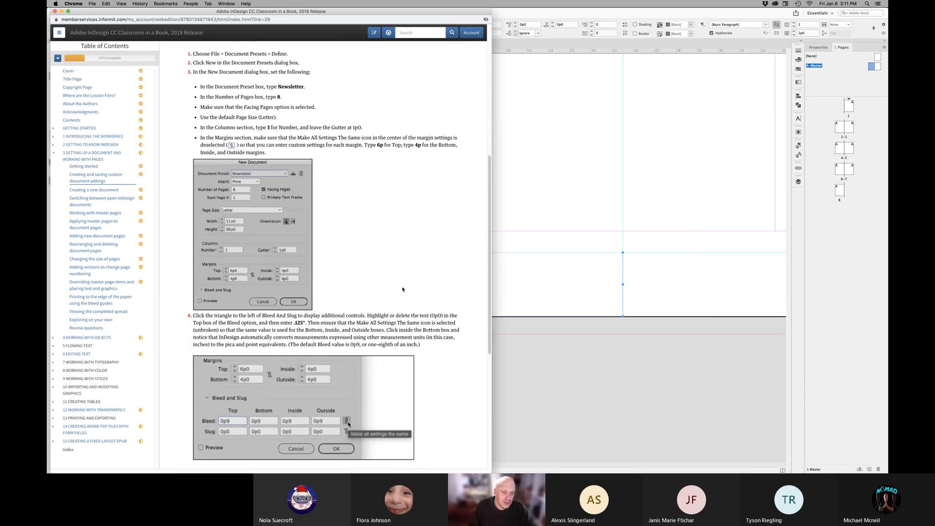
{"action": "scroll", "coordinate": [421, 291], "scroll_direction": "down", "scroll_amount": 8}
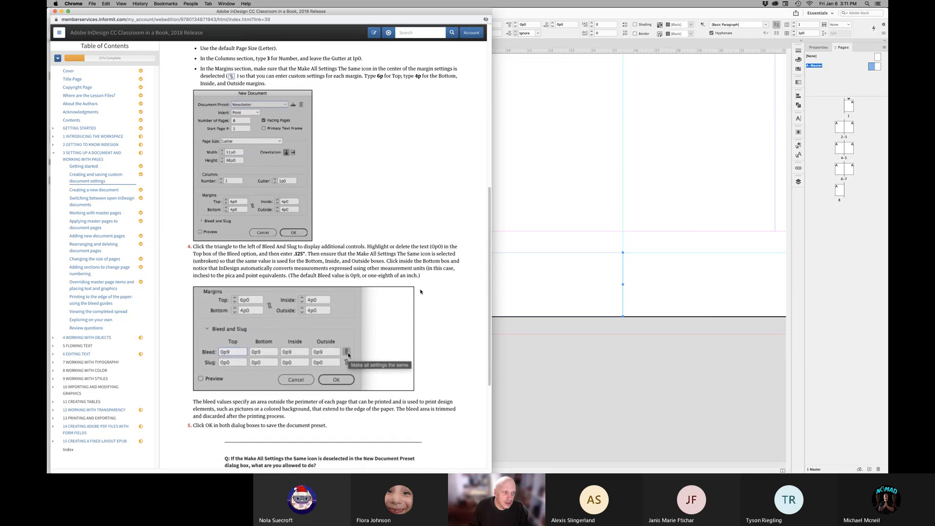
{"action": "scroll", "coordinate": [421, 292], "scroll_direction": "up", "scroll_amount": 10}
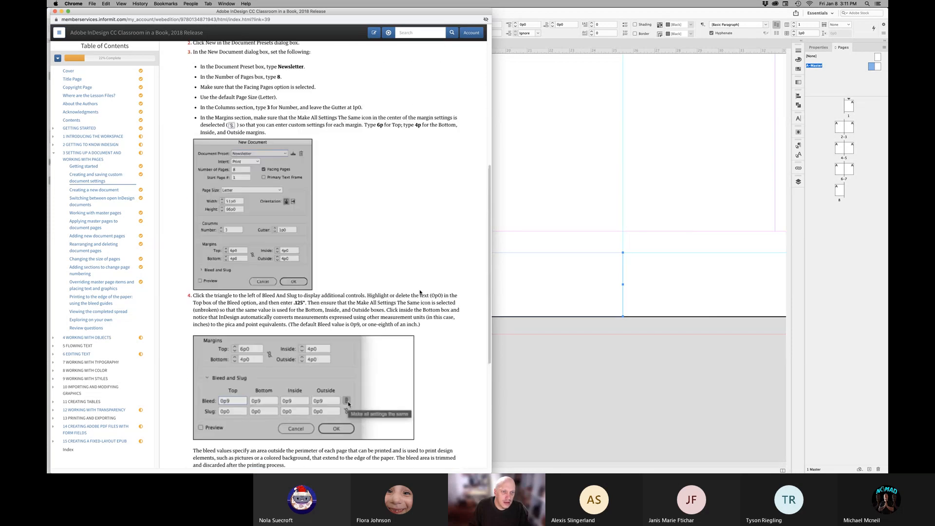
{"action": "scroll", "coordinate": [420, 292], "scroll_direction": "down", "scroll_amount": 4}
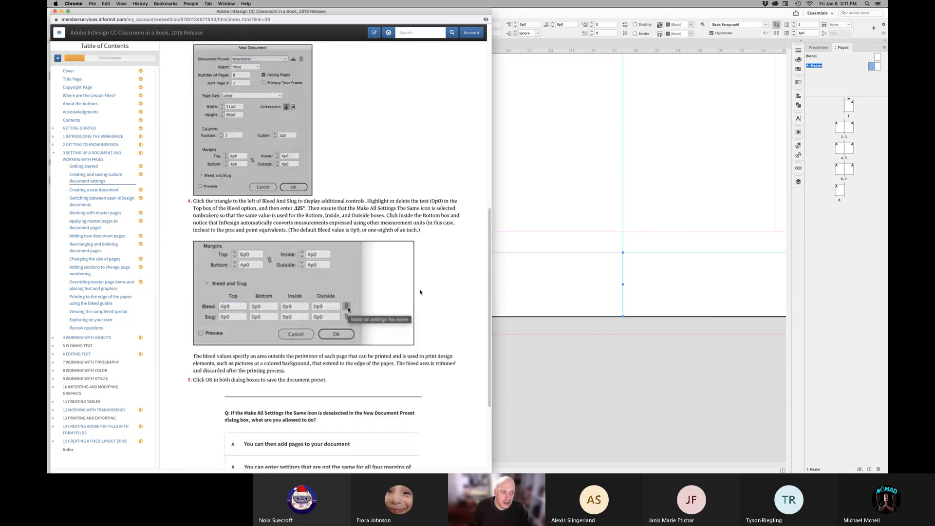
{"action": "left_click", "coordinate": [94, 190]}
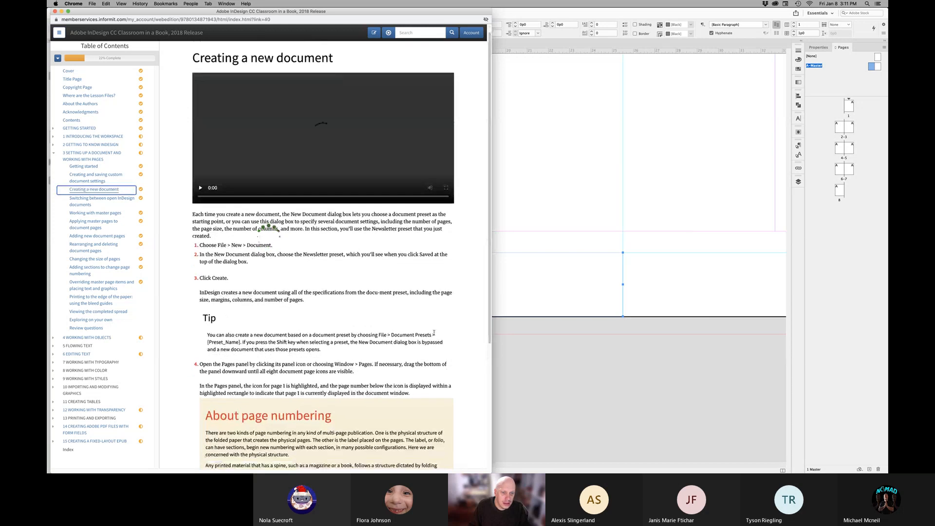
{"action": "scroll", "coordinate": [433, 334], "scroll_direction": "down", "scroll_amount": 20}
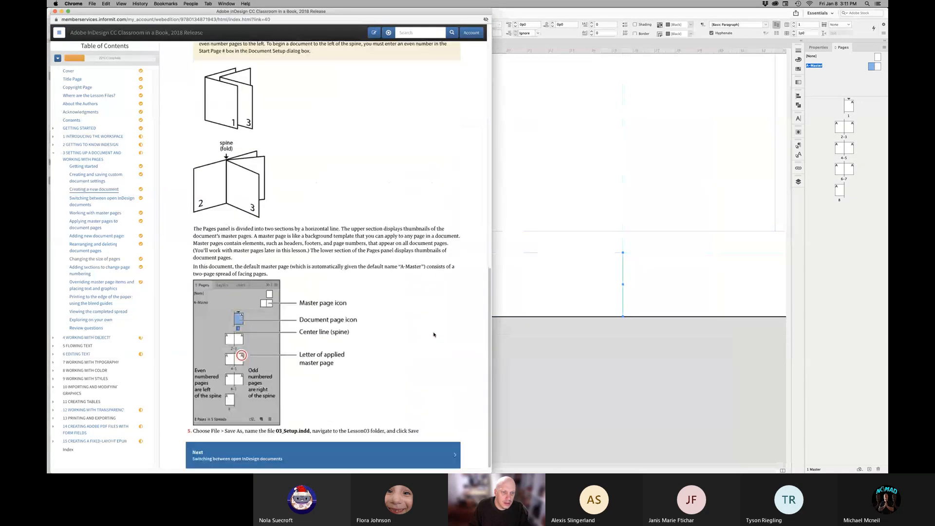
{"action": "left_click", "coordinate": [95, 213]}
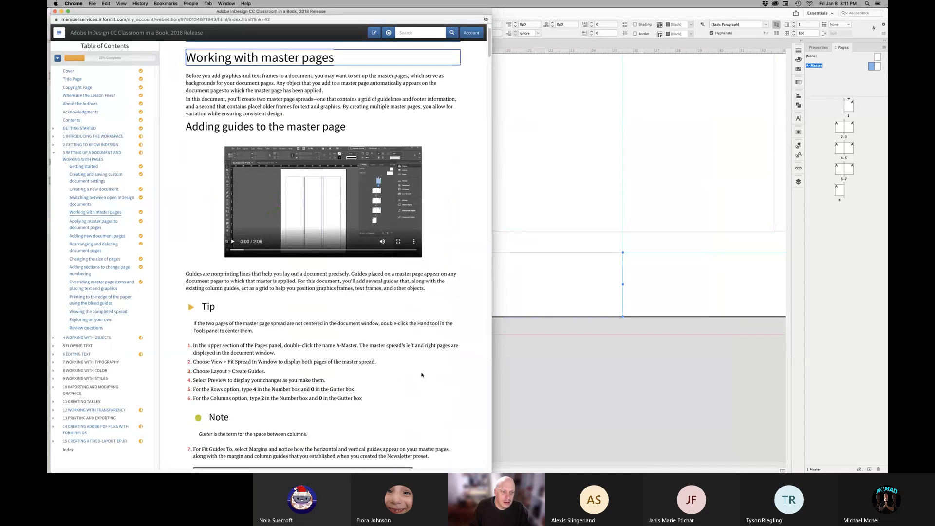
- Read through the master page instructions as far as the footer text steps under "Creating a text frame on the master page"
{"action": "scroll", "coordinate": [422, 376], "scroll_direction": "down", "scroll_amount": 7}
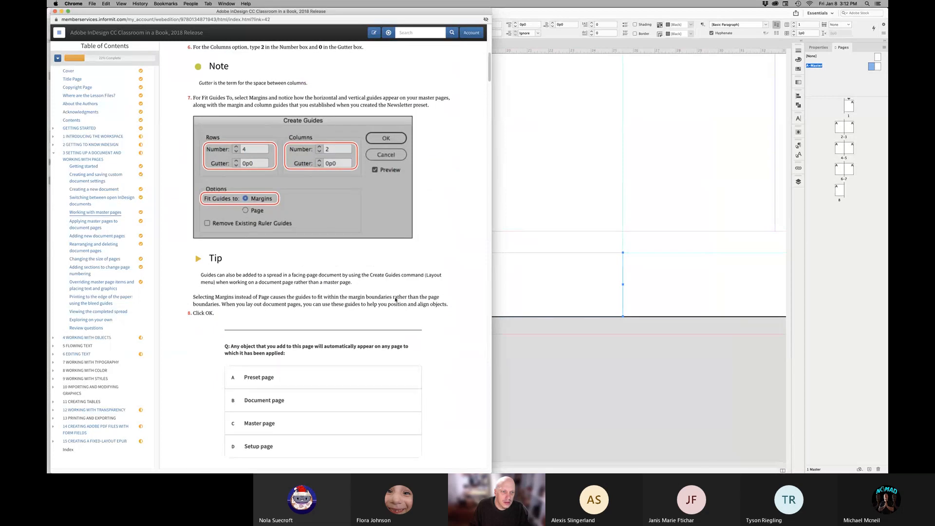
{"action": "scroll", "coordinate": [435, 307], "scroll_direction": "down", "scroll_amount": 1}
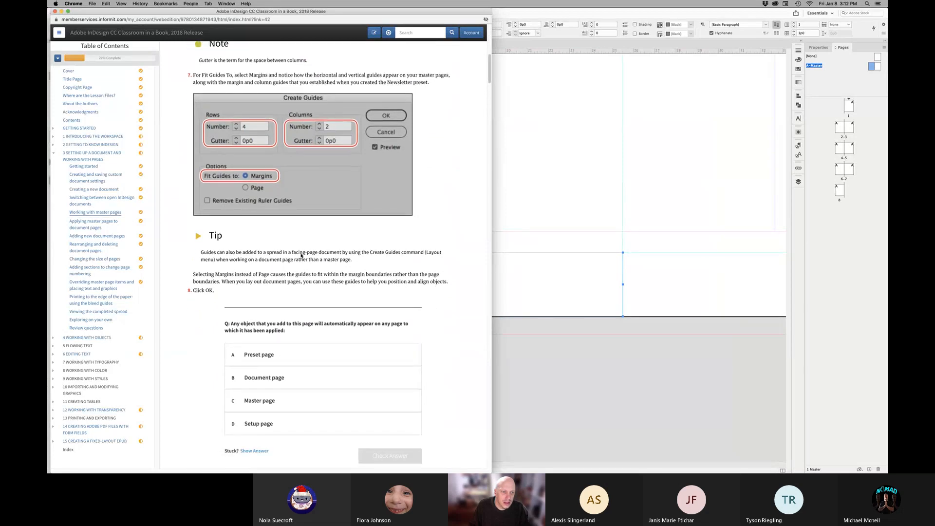
{"action": "scroll", "coordinate": [302, 255], "scroll_direction": "down", "scroll_amount": 15}
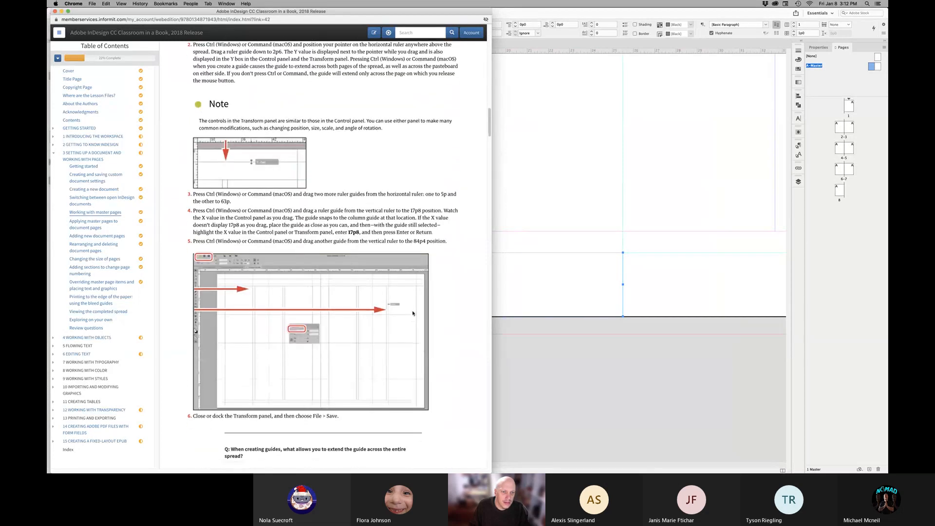
{"action": "scroll", "coordinate": [413, 314], "scroll_direction": "down", "scroll_amount": 3}
{"action": "scroll", "coordinate": [414, 314], "scroll_direction": "up", "scroll_amount": 3}
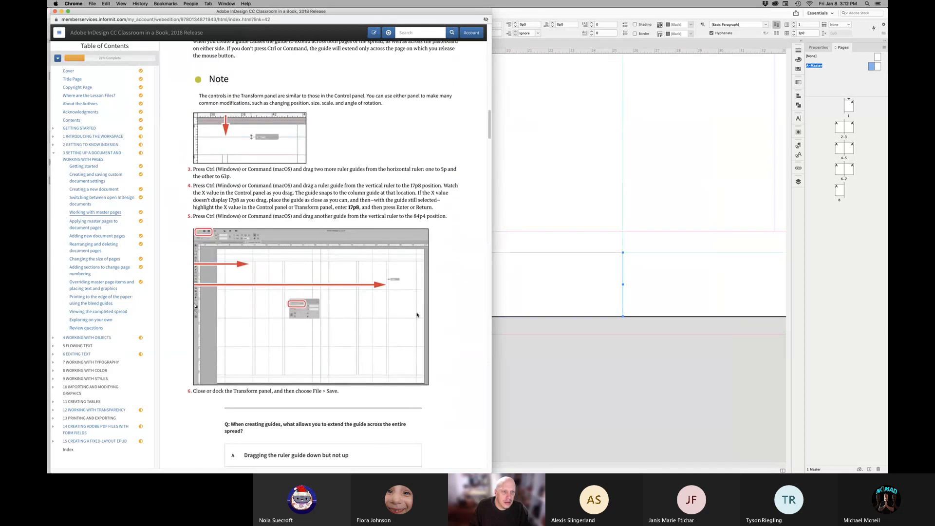
{"action": "scroll", "coordinate": [417, 315], "scroll_direction": "down", "scroll_amount": 10}
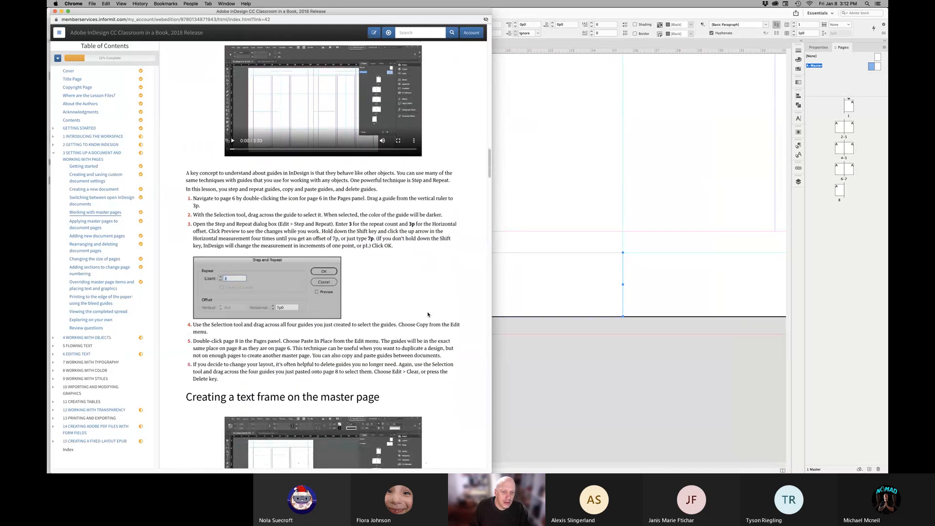
{"action": "scroll", "coordinate": [428, 315], "scroll_direction": "down", "scroll_amount": 1}
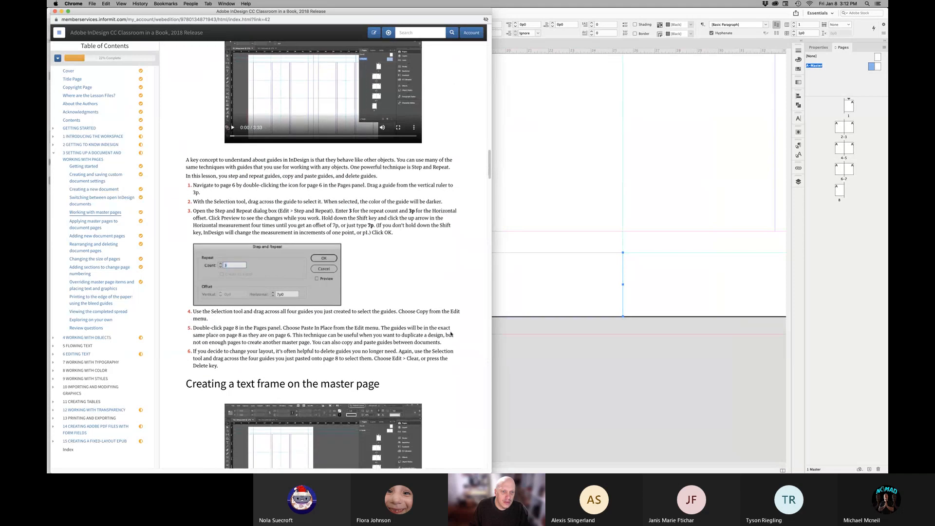
{"action": "scroll", "coordinate": [451, 334], "scroll_direction": "down", "scroll_amount": 10}
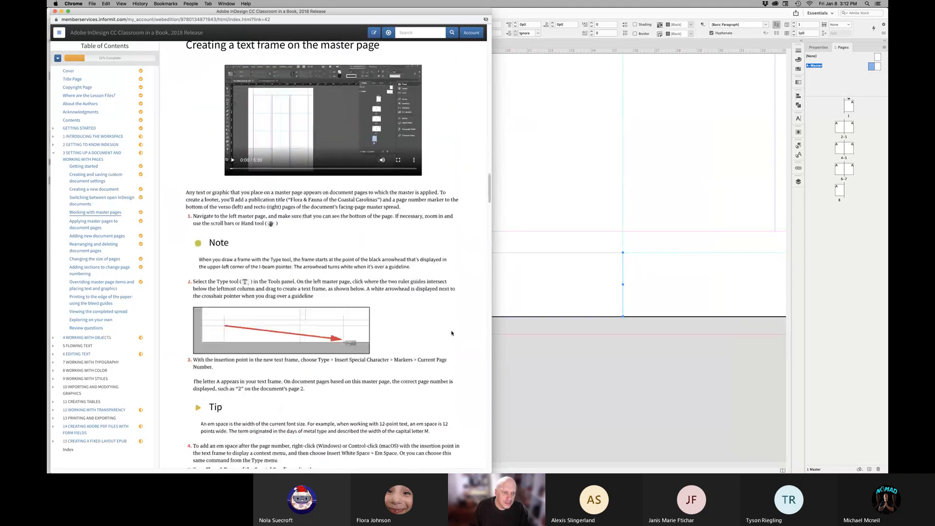
{"action": "scroll", "coordinate": [452, 333], "scroll_direction": "down", "scroll_amount": 5}
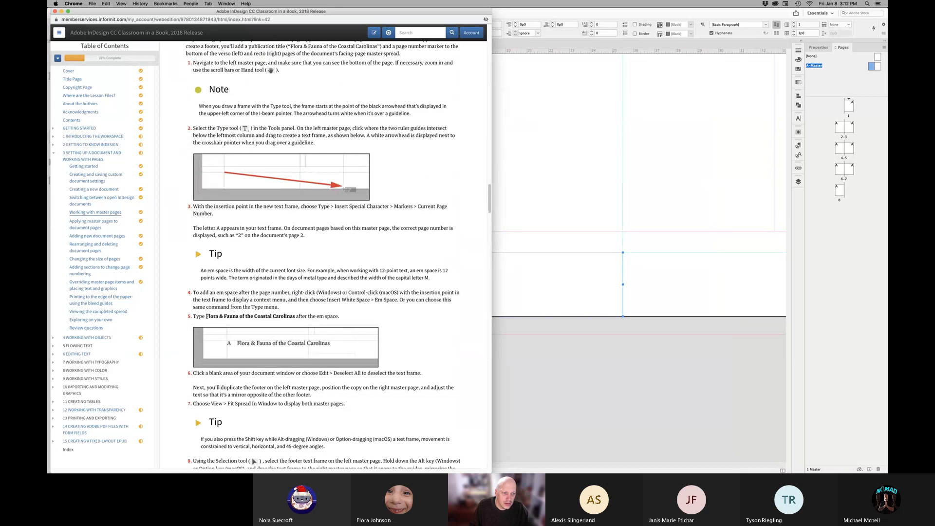
- Copy "Flora & Fauna of the Coastal Carolinas" from the lesson and paste it into the footer text frame back in InDesign
{"action": "left_click_drag", "start_coordinate": [220, 316], "coordinate": [290, 318]}
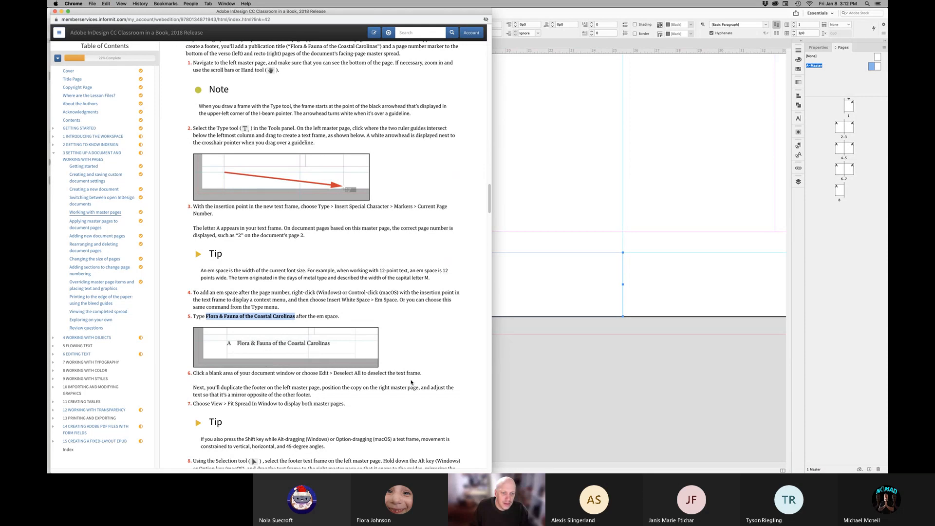
{"action": "left_click", "coordinate": [538, 368]}
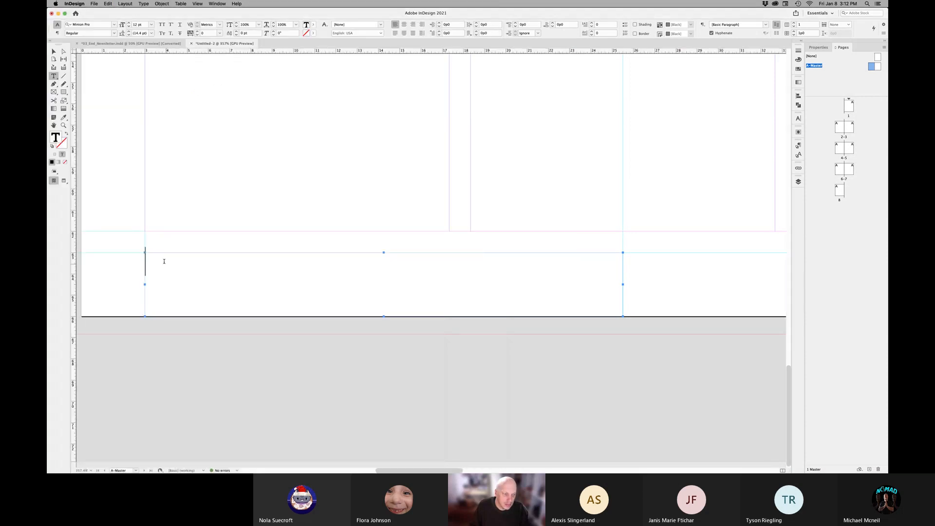
{"action": "key", "text": "super+v"}
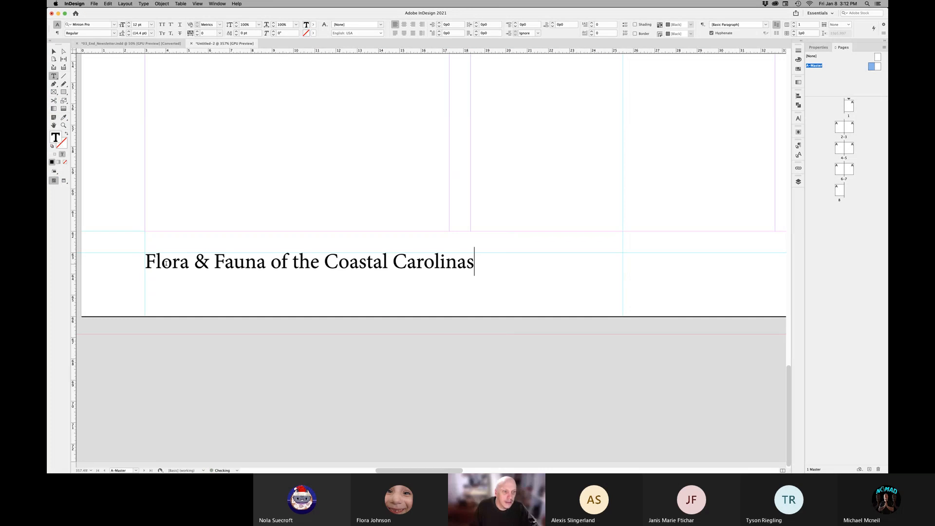
- Set the entire footer text on the left master page to 10 pt and deselect it
{"action": "triple_click", "coordinate": [166, 264]}
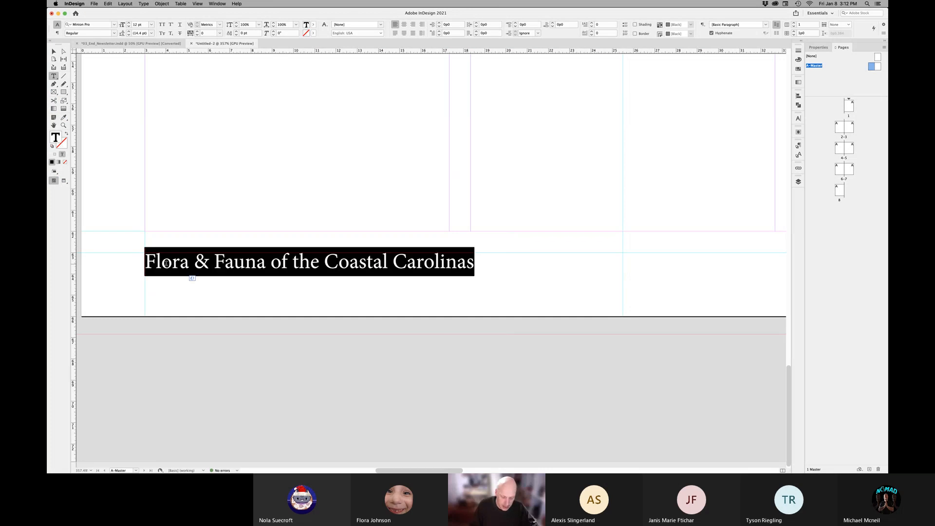
{"action": "key", "text": "super+minus"}
{"action": "key", "text": "super+minus"}
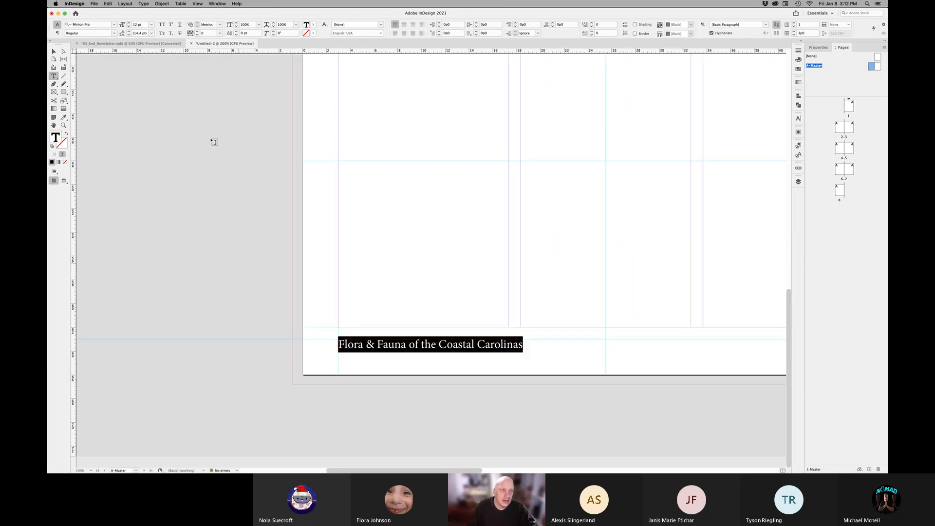
{"action": "left_click", "coordinate": [128, 27]}
{"action": "left_click", "coordinate": [128, 27]}
{"action": "key", "text": "super+minus"}
{"action": "key", "text": "super+minus"}
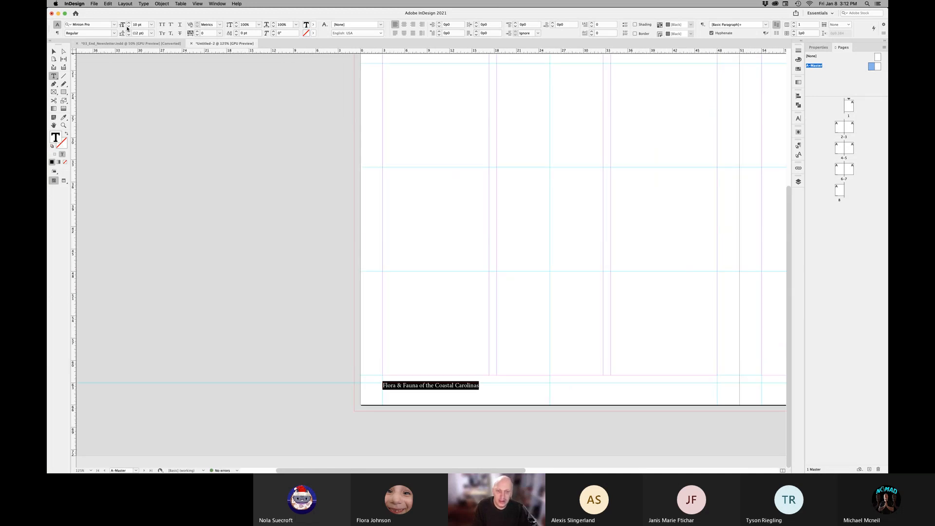
{"action": "left_click", "coordinate": [311, 285]}
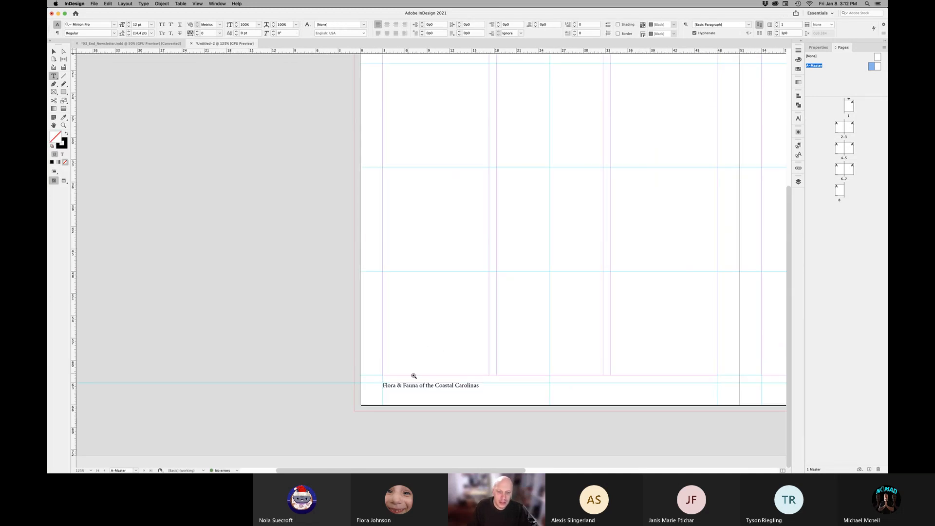
{"action": "scroll", "coordinate": [444, 346], "scroll_direction": "up", "scroll_amount": 5}
{"action": "scroll", "coordinate": [467, 357], "scroll_direction": "right", "scroll_amount": 5}
{"action": "scroll", "coordinate": [468, 357], "scroll_direction": "down", "scroll_amount": 3}
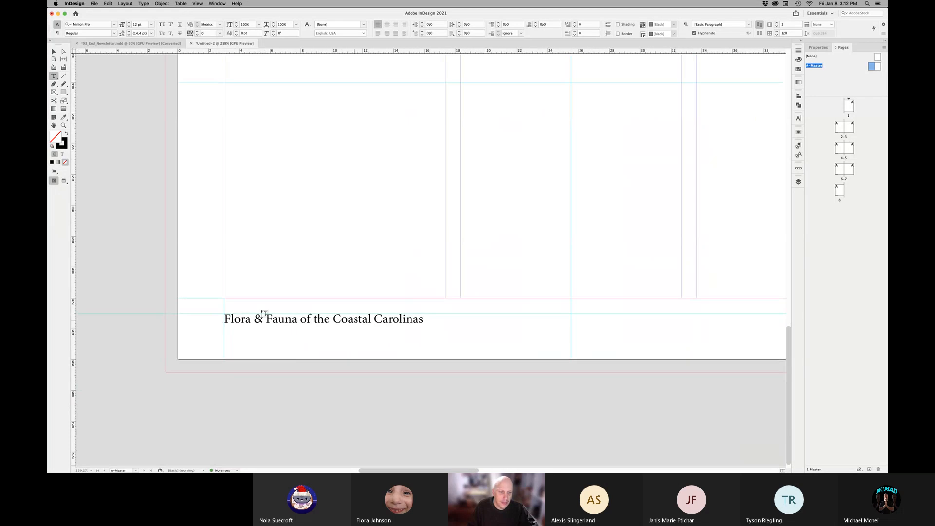
- Insert a Current Page Number marker before "Flora" in the left master page's footer text
{"action": "left_click", "coordinate": [227, 319]}
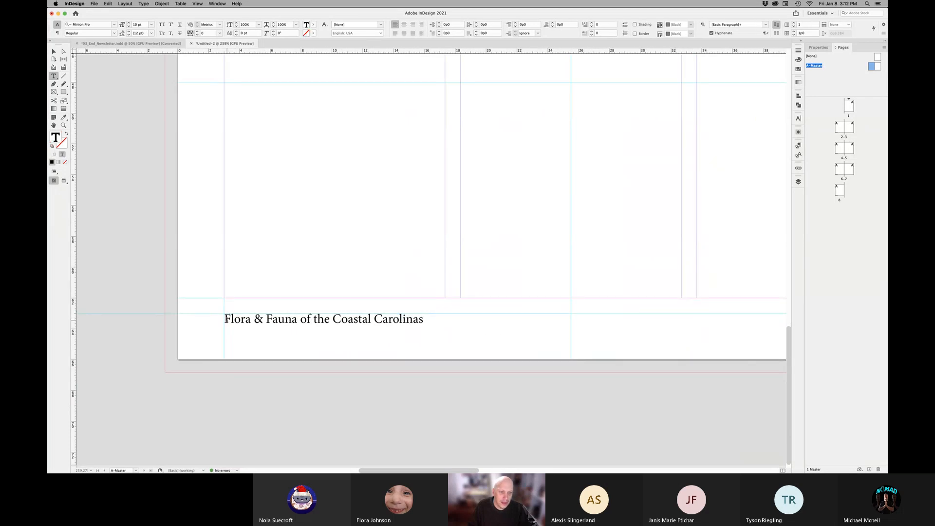
{"action": "right_click", "coordinate": [226, 322]}
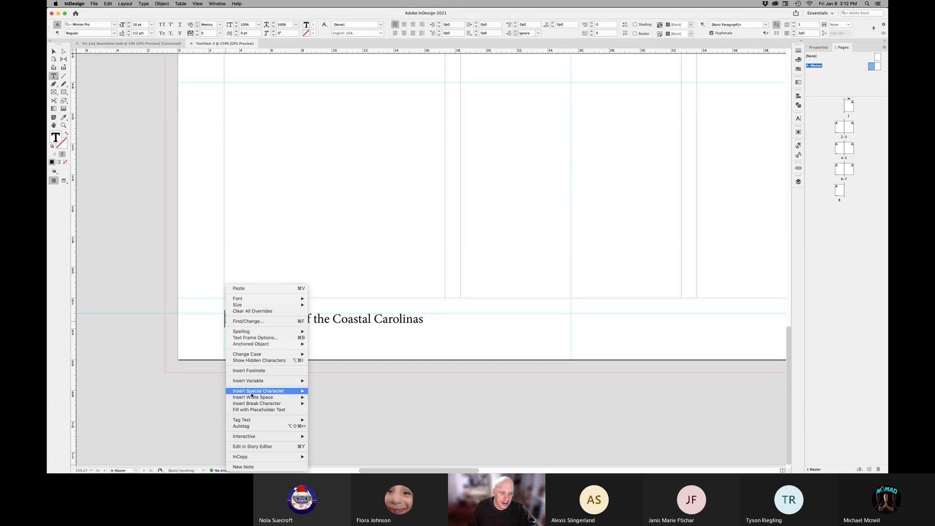
{"action": "mouse_move", "coordinate": [260, 394]}
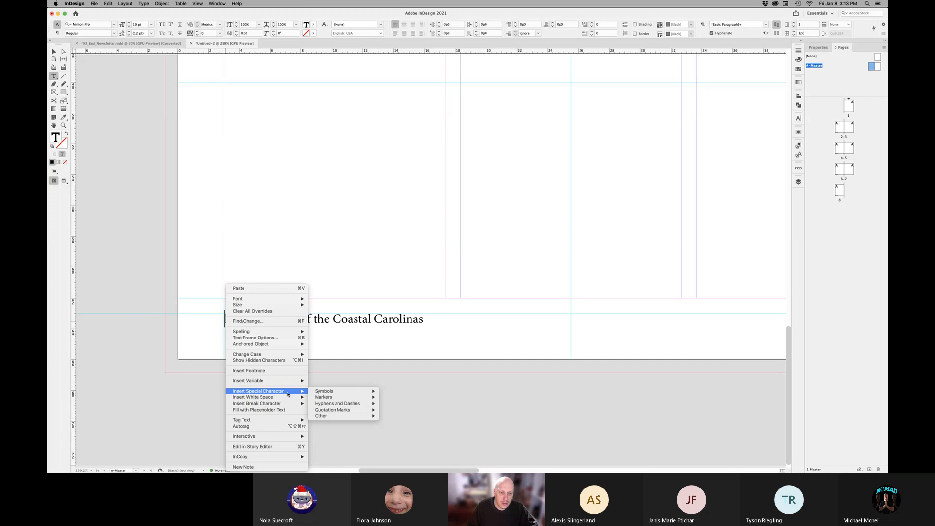
{"action": "mouse_move", "coordinate": [320, 398]}
{"action": "mouse_move", "coordinate": [337, 399]}
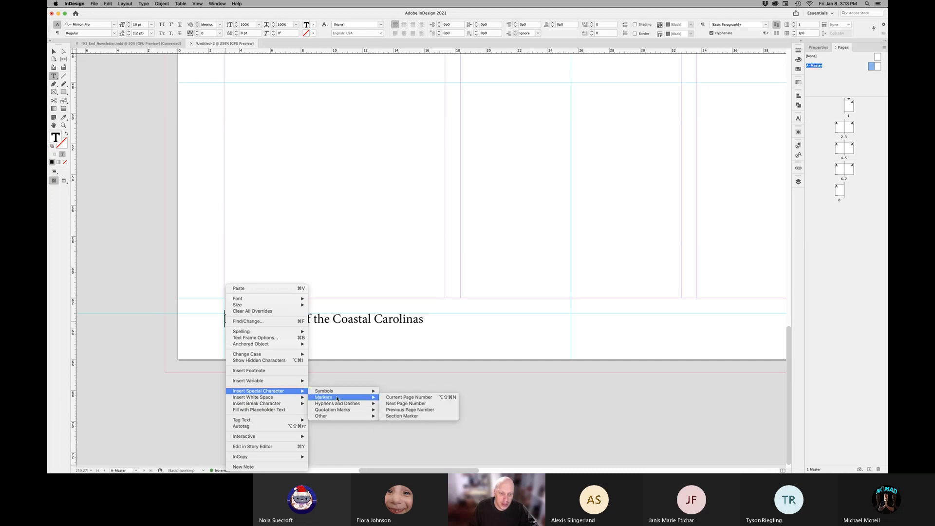
{"action": "left_click", "coordinate": [398, 397]}
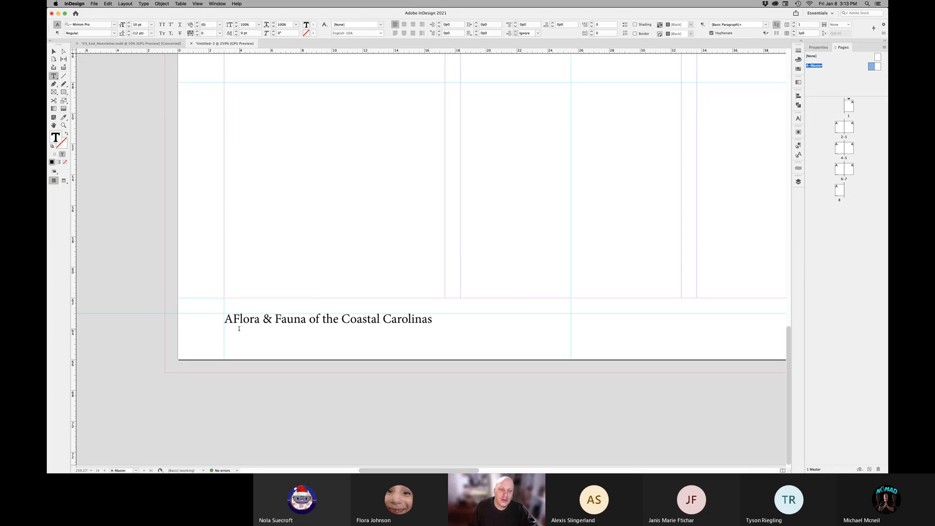
- Insert an em space between the page number marker and "Flora" in the footer
{"action": "left_click_drag", "start_coordinate": [226, 320], "coordinate": [232, 321]}
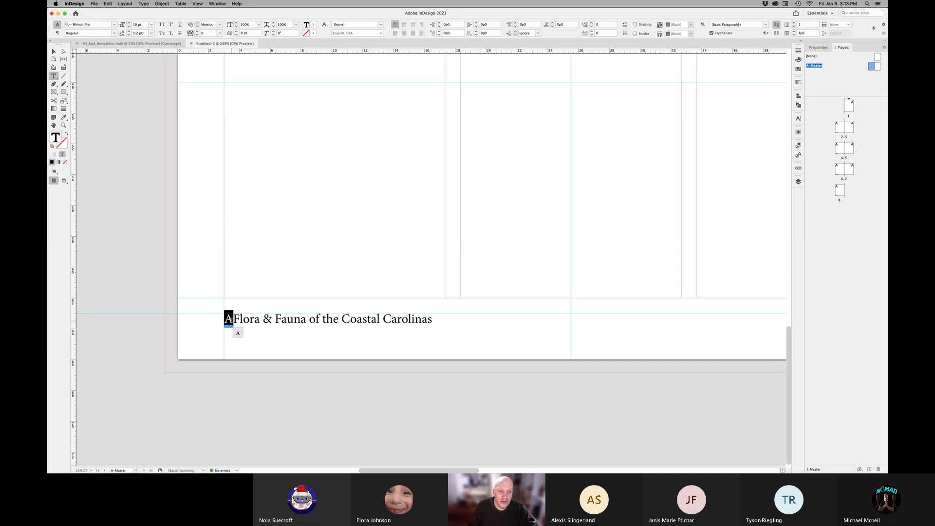
{"action": "left_click", "coordinate": [230, 319]}
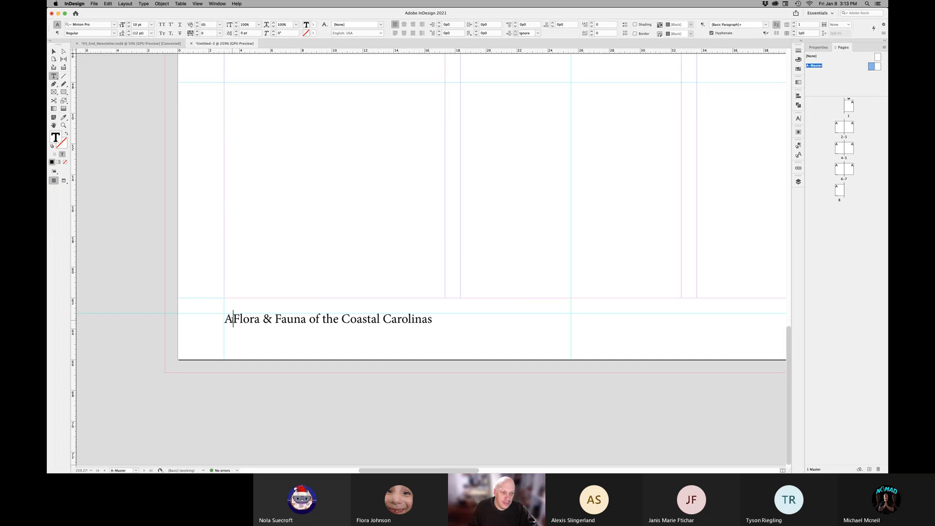
{"action": "right_click", "coordinate": [233, 322]}
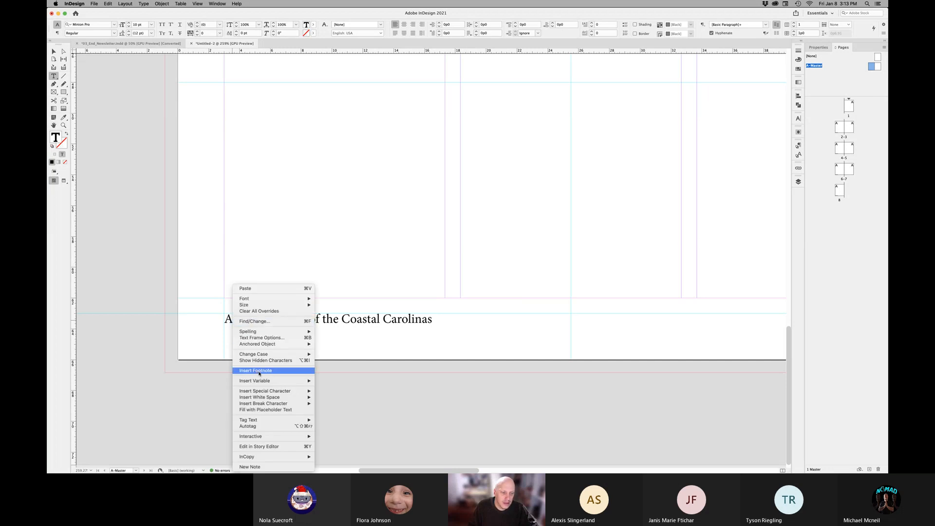
{"action": "mouse_move", "coordinate": [273, 397]}
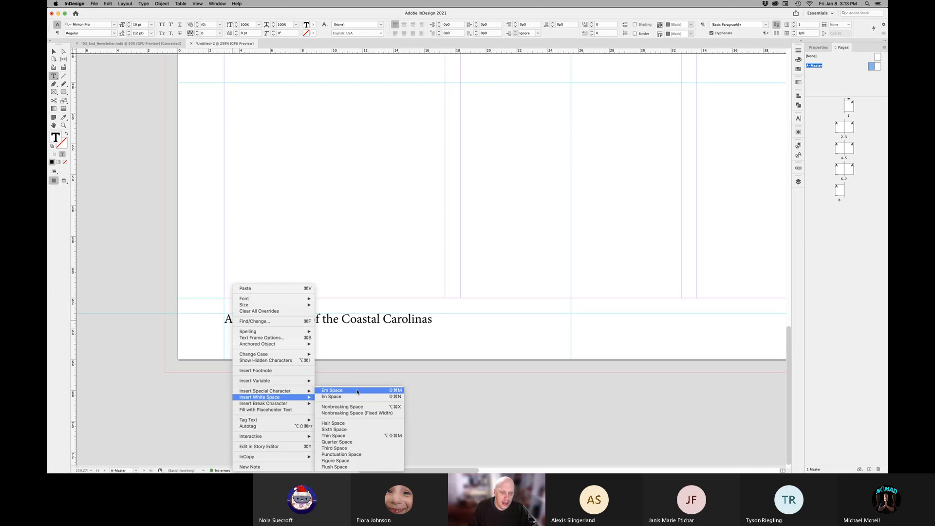
{"action": "left_click", "coordinate": [357, 392]}
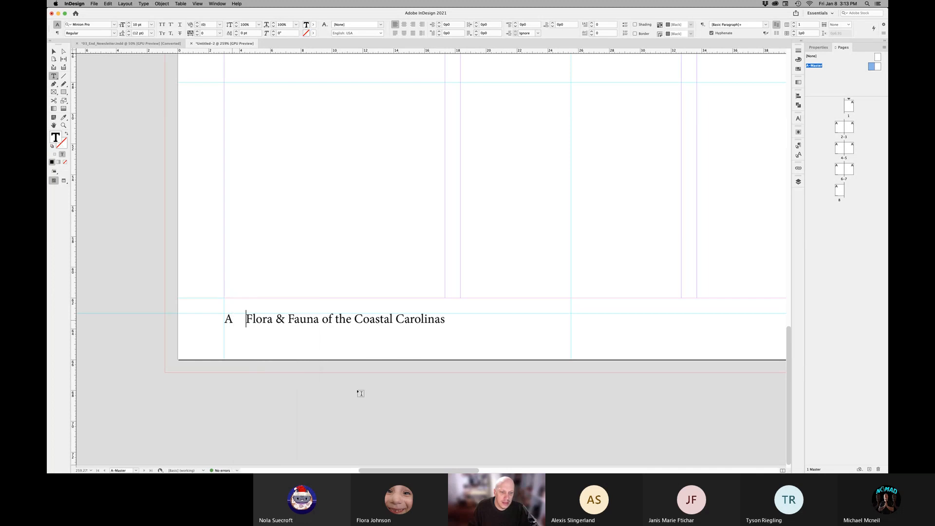
- Deselect the footer text and show the document's hidden characters
{"action": "double_click", "coordinate": [242, 319]}
{"action": "left_click", "coordinate": [241, 320]}
{"action": "double_click", "coordinate": [241, 320]}
{"action": "left_click", "coordinate": [199, 278]}
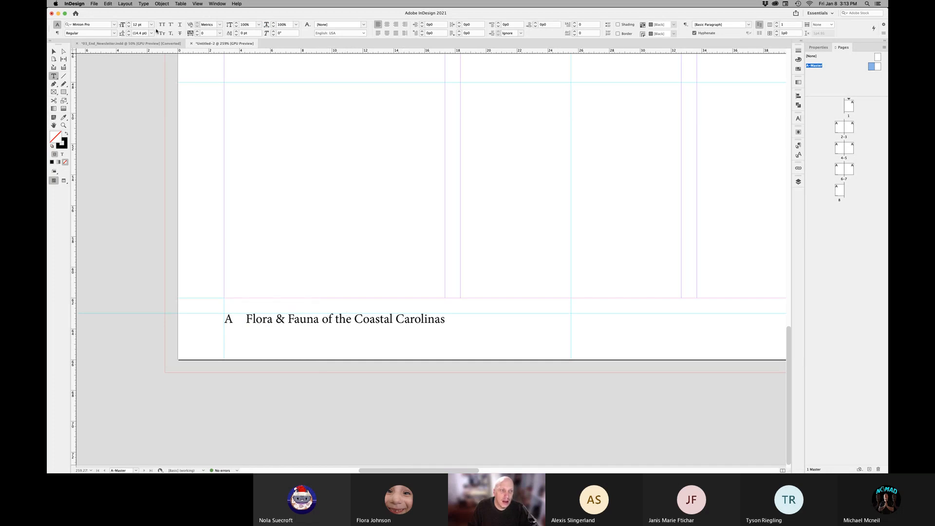
{"action": "left_click", "coordinate": [144, 4]}
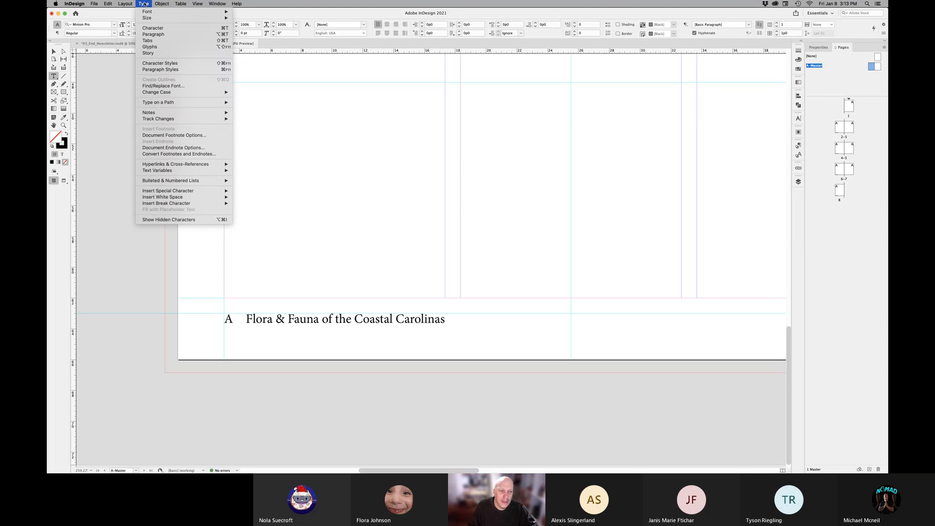
{"action": "left_click", "coordinate": [163, 220]}
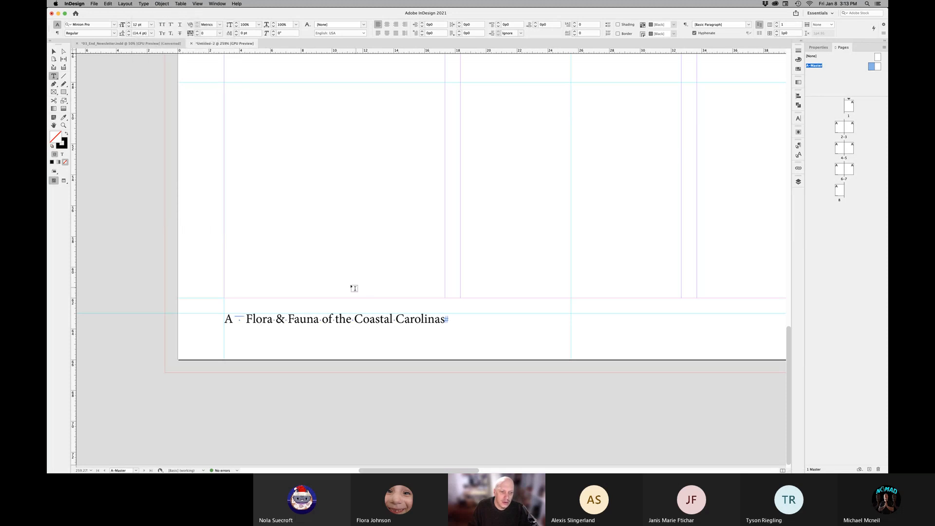
- Examine the hidden-character marks of the footer's regular word spaces and its em space up close
{"action": "scroll", "coordinate": [349, 327], "scroll_direction": "up", "scroll_amount": 5}
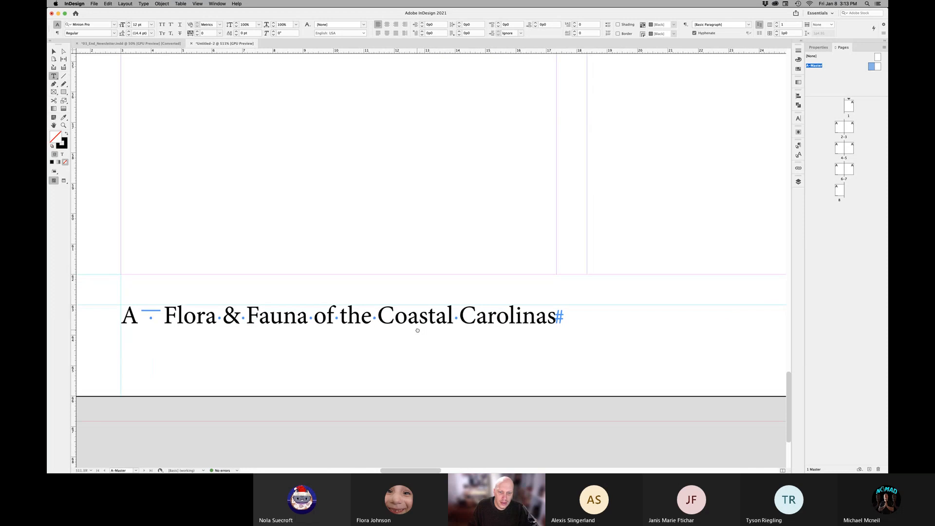
{"action": "left_click_drag", "start_coordinate": [418, 330], "coordinate": [438, 312]}
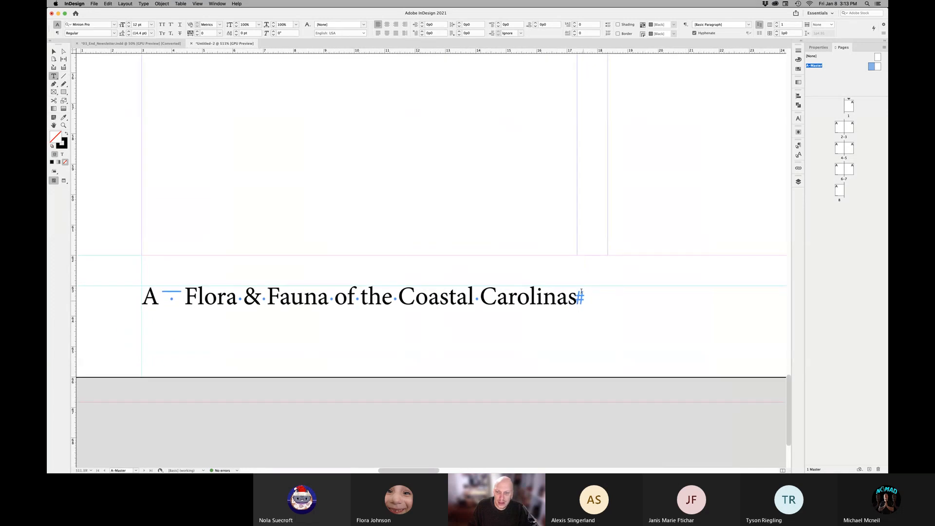
{"action": "left_click", "coordinate": [478, 299]}
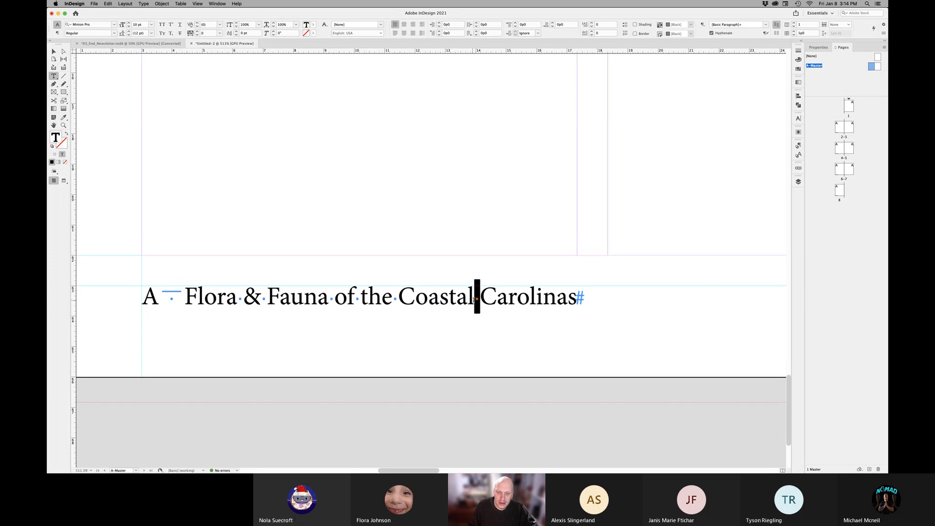
{"action": "left_click", "coordinate": [395, 299]}
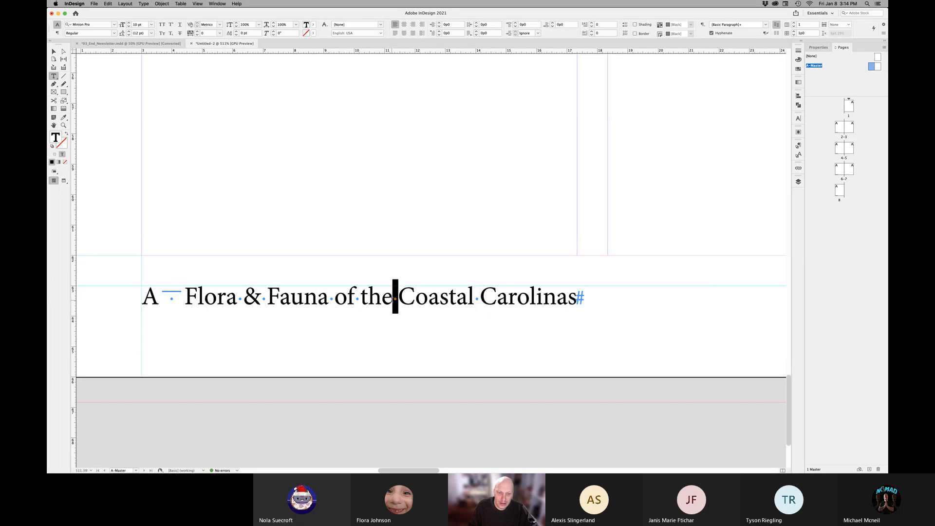
{"action": "double_click", "coordinate": [172, 301]}
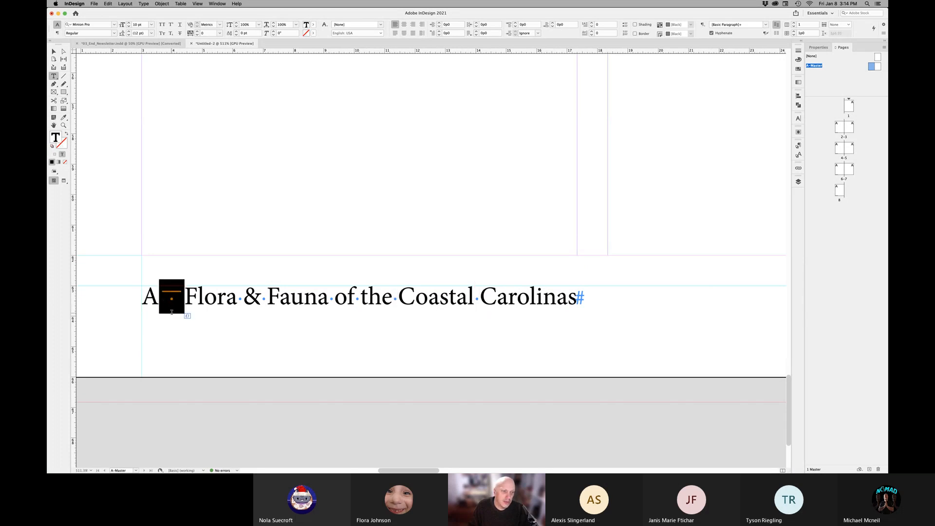
{"action": "left_click", "coordinate": [128, 317]}
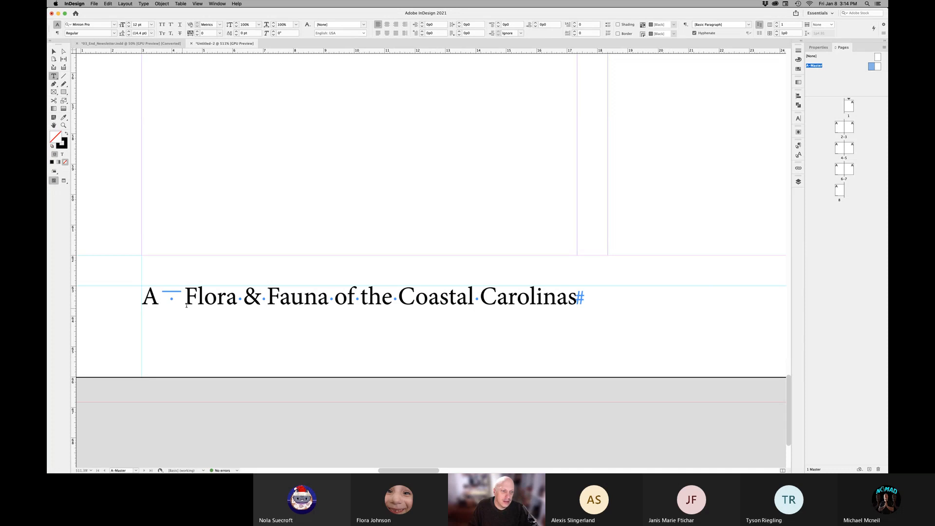
- Try a tab between "Flora" and "&" in the footer to inspect its hidden-character mark, and undo it
{"action": "left_click", "coordinate": [242, 300]}
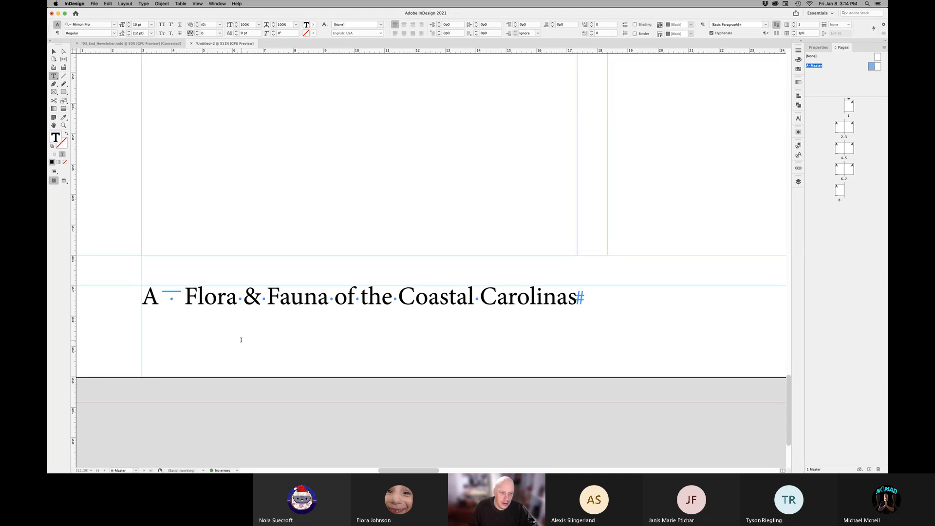
{"action": "key", "text": "Tab"}
{"action": "double_click", "coordinate": [277, 295]}
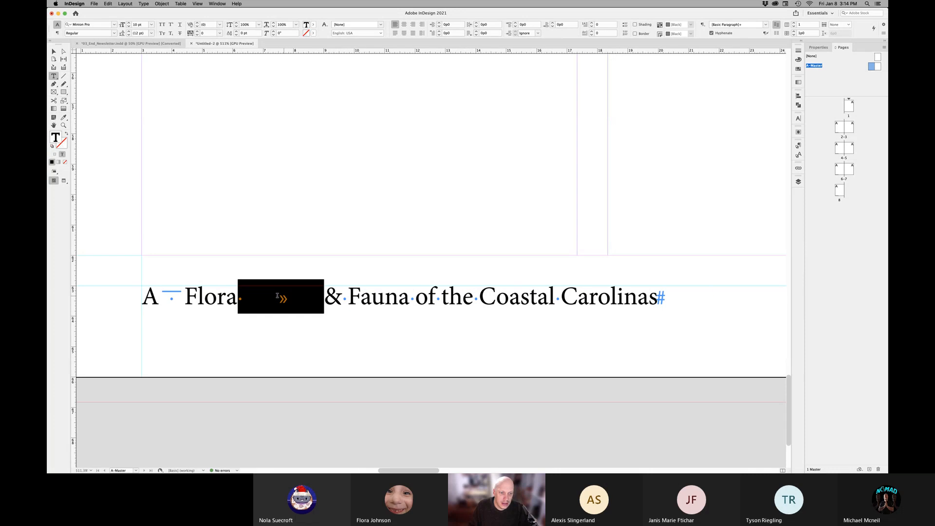
{"action": "left_click", "coordinate": [309, 299]}
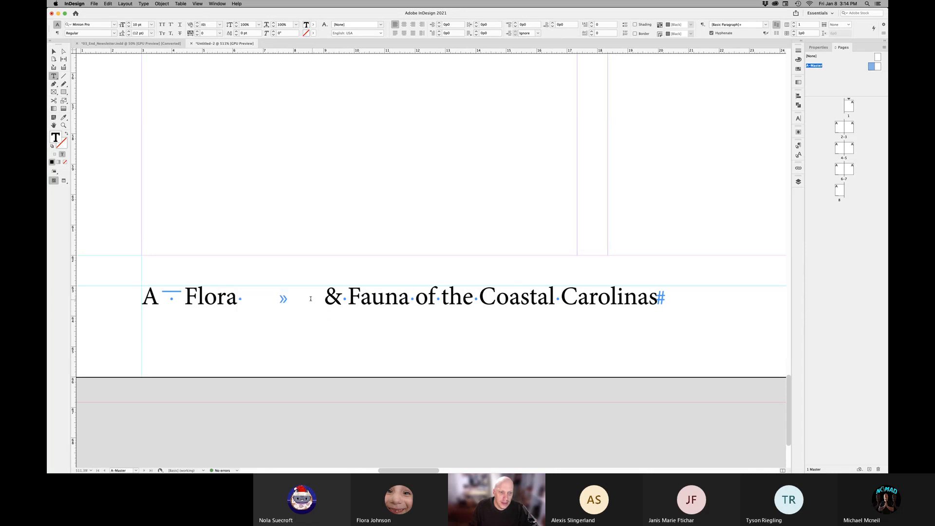
{"action": "double_click", "coordinate": [278, 299]}
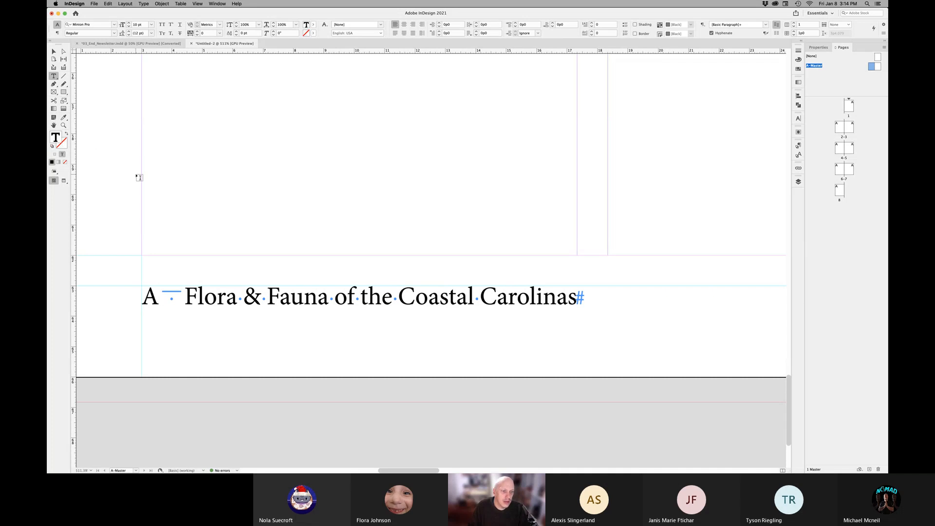
{"action": "key", "text": "super+minus"}
{"action": "key", "text": "super+minus"}
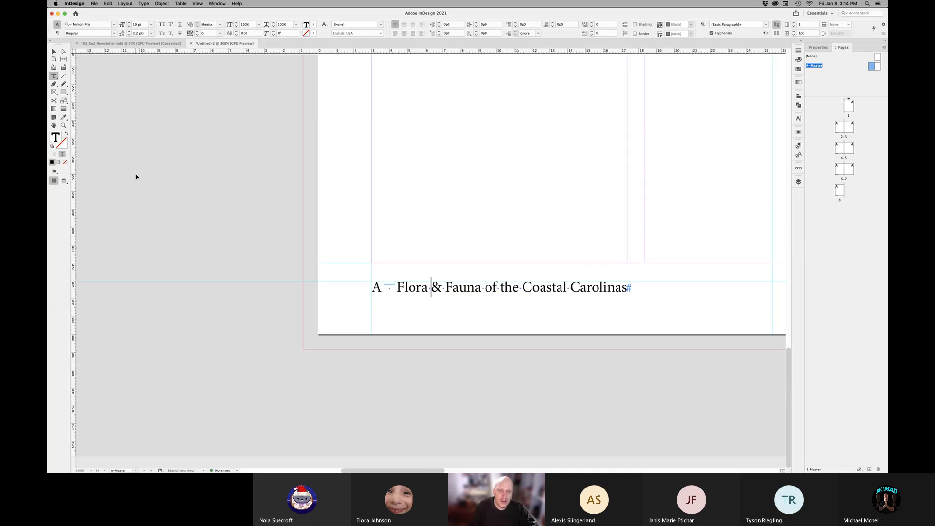
{"action": "left_click", "coordinate": [146, 4]}
{"action": "left_click", "coordinate": [146, 3]}
{"action": "key", "text": "super+minus"}
{"action": "key", "text": "super+minus"}
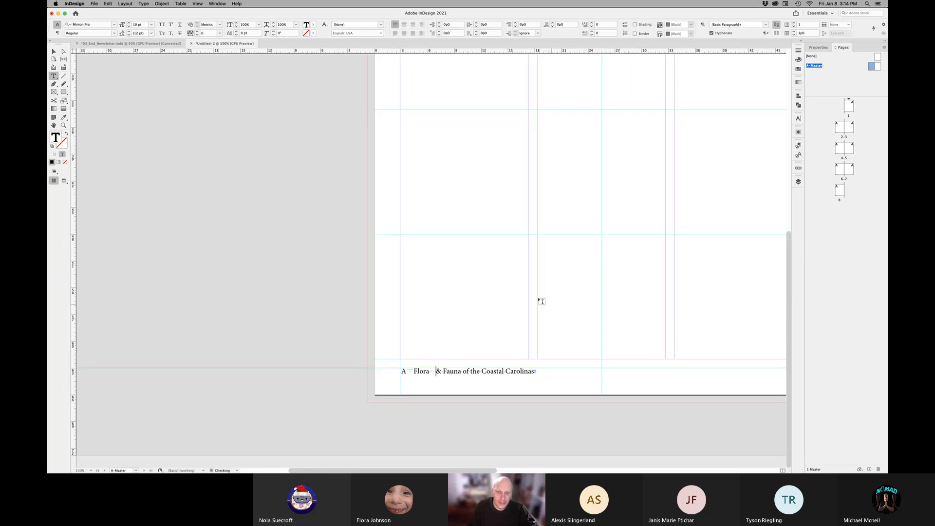
{"action": "key", "text": "super+shift+a"}
{"action": "key", "text": "super+z"}
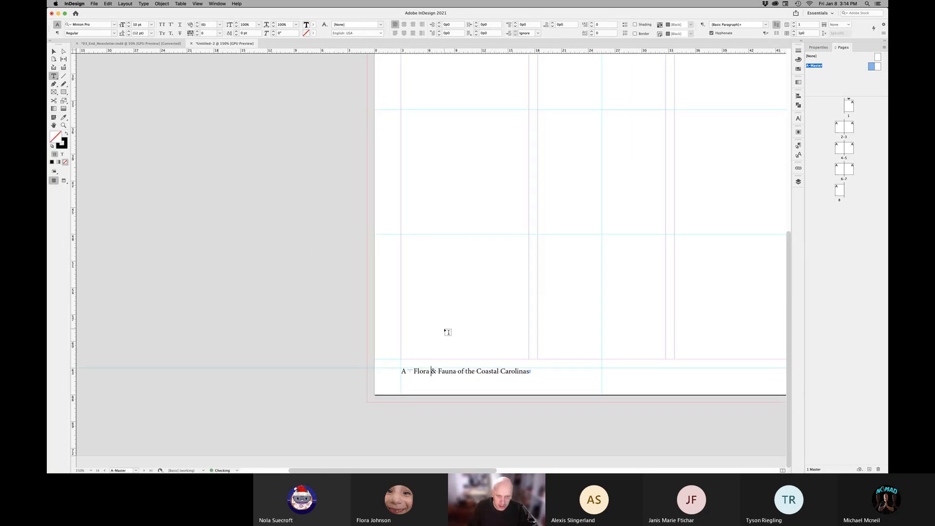
- Duplicate the left footer text frame to the right master page, level with the original and against the outer margin guide
{"action": "left_click", "coordinate": [300, 367], "text": "super"}
{"action": "left_click_drag", "start_coordinate": [477, 341], "coordinate": [268, 309]}
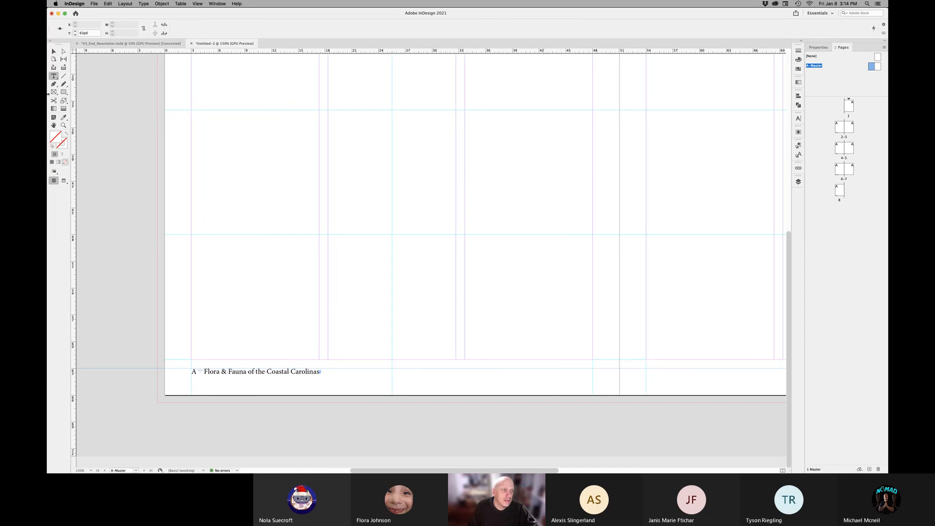
{"action": "left_click", "coordinate": [54, 52]}
{"action": "left_click", "coordinate": [254, 384]}
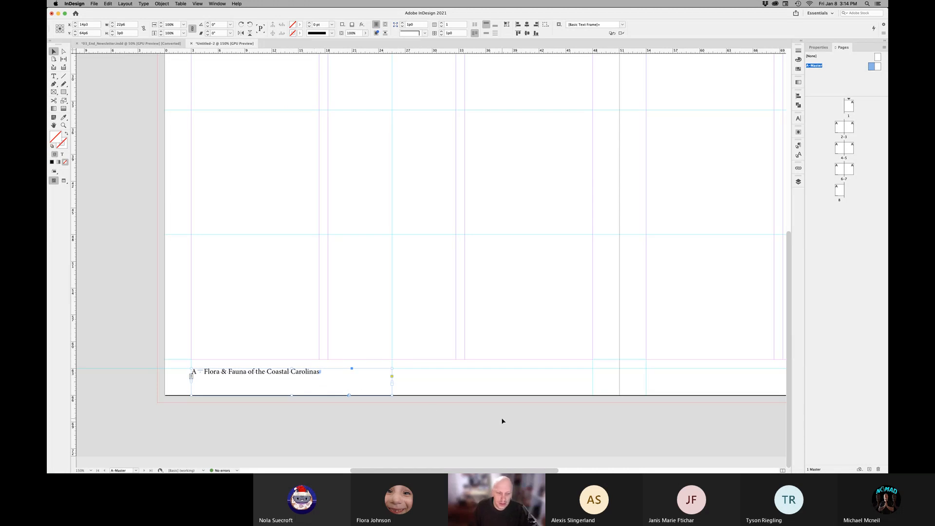
{"action": "left_click_drag", "start_coordinate": [469, 378], "coordinate": [370, 335]}
{"action": "key", "text": "super+minus"}
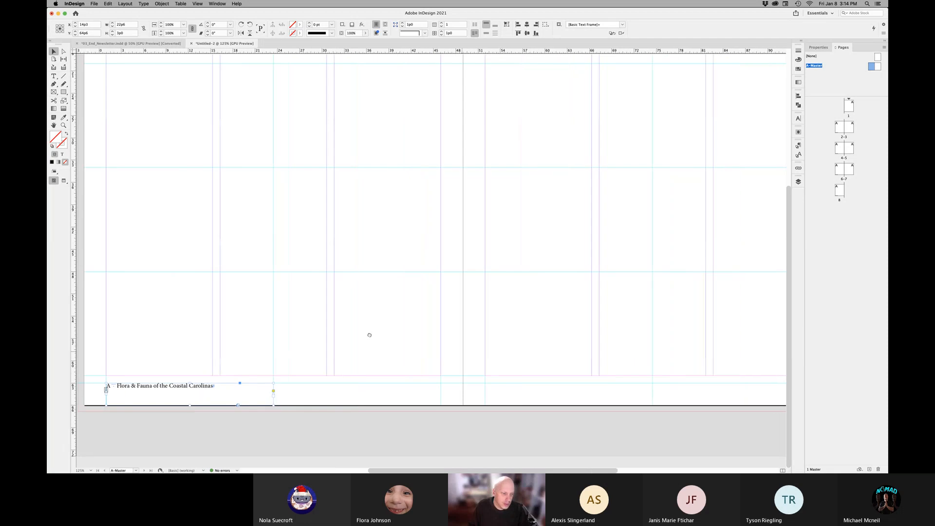
{"action": "left_click", "coordinate": [104, 389]}
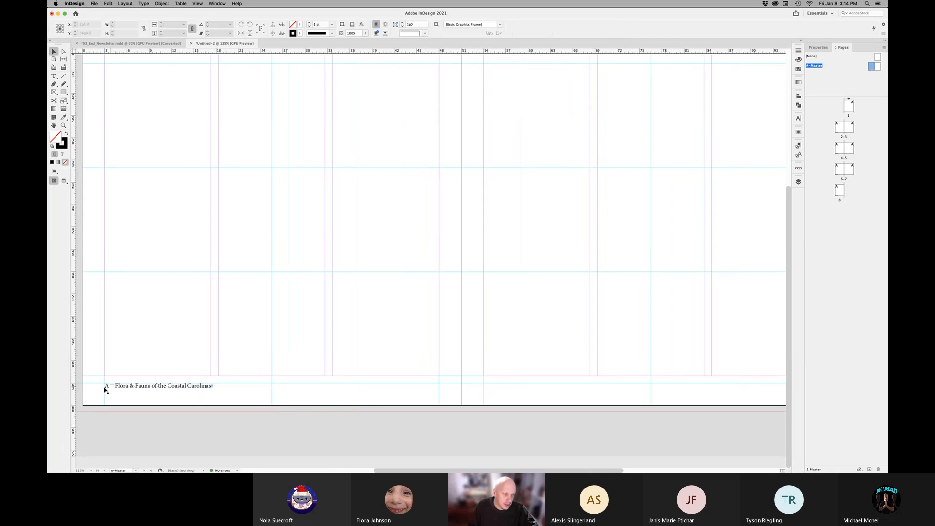
{"action": "key", "text": "Escape"}
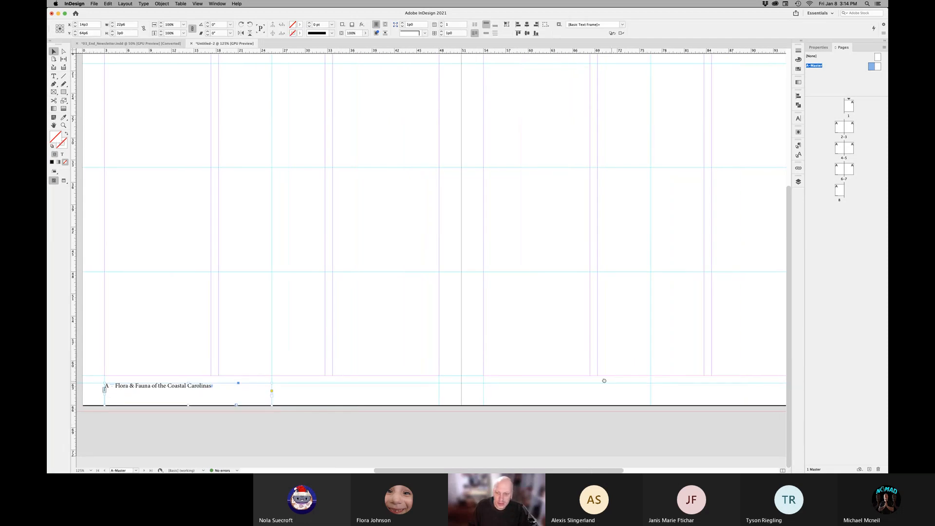
{"action": "left_click_drag", "start_coordinate": [606, 381], "coordinate": [417, 378]}
{"action": "left_click_drag", "start_coordinate": [484, 378], "coordinate": [493, 378]}
{"action": "scroll", "coordinate": [493, 378], "scroll_direction": "left", "scroll_amount": 5}
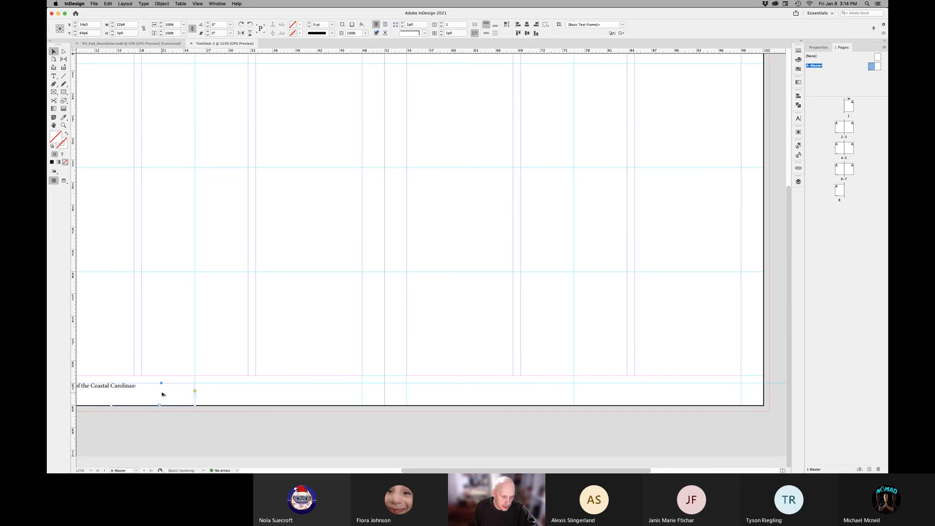
{"action": "left_click_drag", "start_coordinate": [164, 395], "coordinate": [672, 394]}
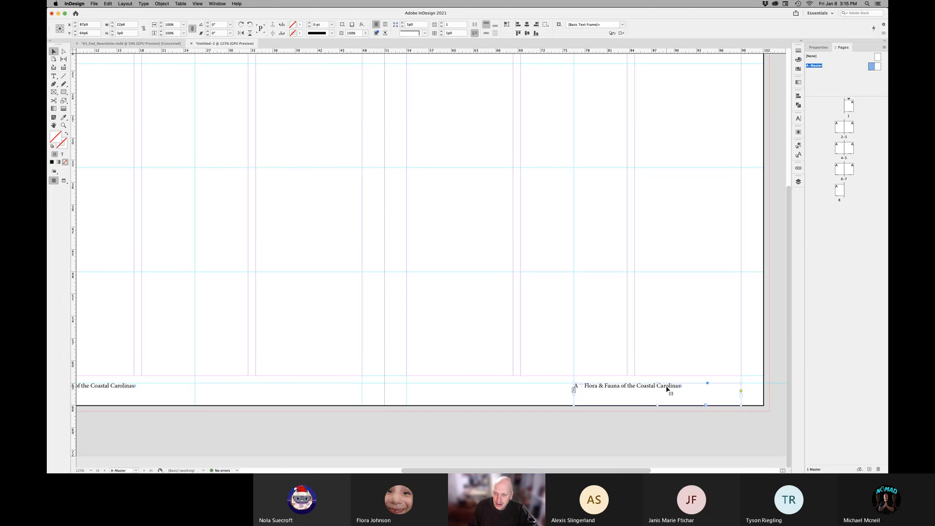
- Right-align the text in the footer frame on the right master page
{"action": "double_click", "coordinate": [666, 385]}
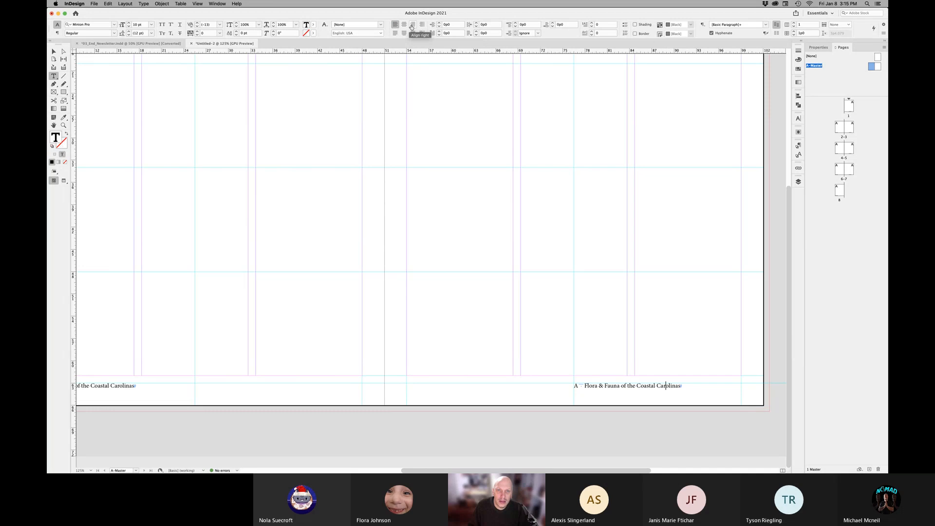
{"action": "left_click", "coordinate": [412, 25]}
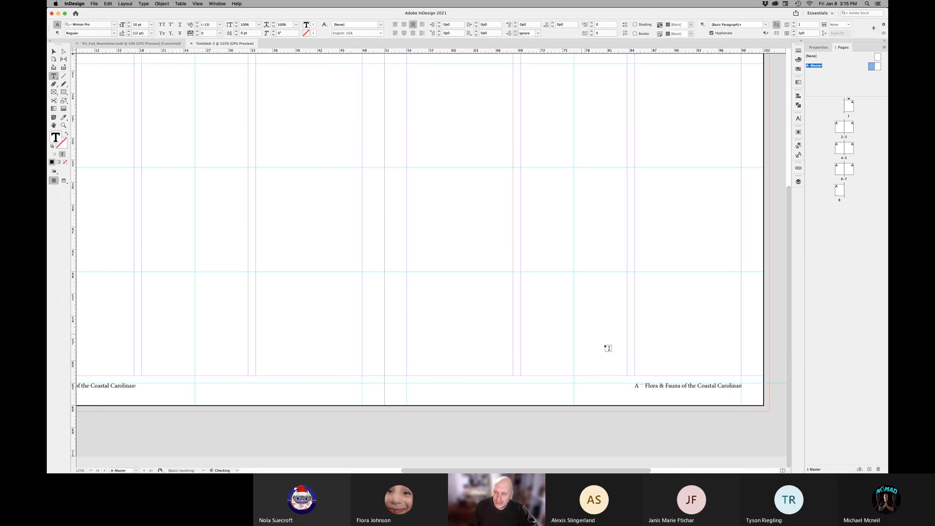
- Insert an em space after "Carolinas" at the end of the footer on the right master page
{"action": "left_click", "coordinate": [666, 426]}
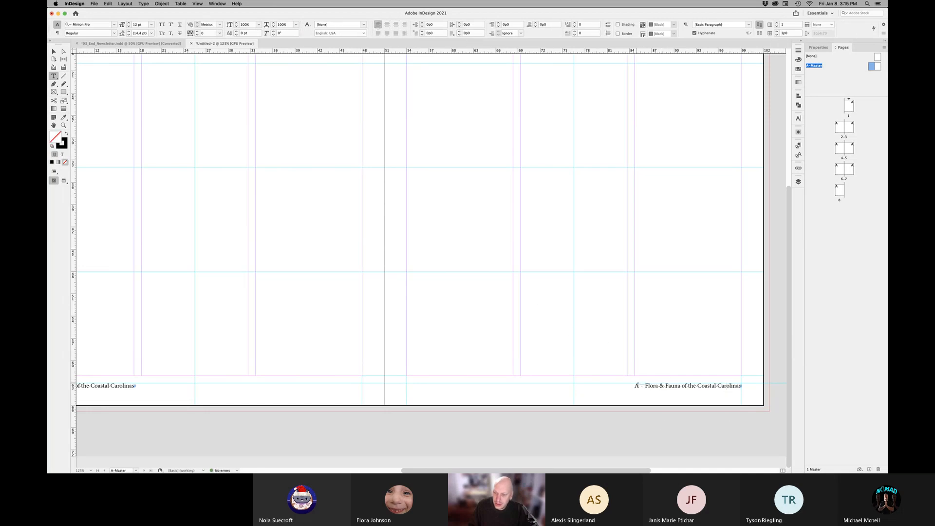
{"action": "left_click_drag", "start_coordinate": [656, 363], "coordinate": [711, 387]}
{"action": "left_click_drag", "start_coordinate": [706, 381], "coordinate": [577, 353]}
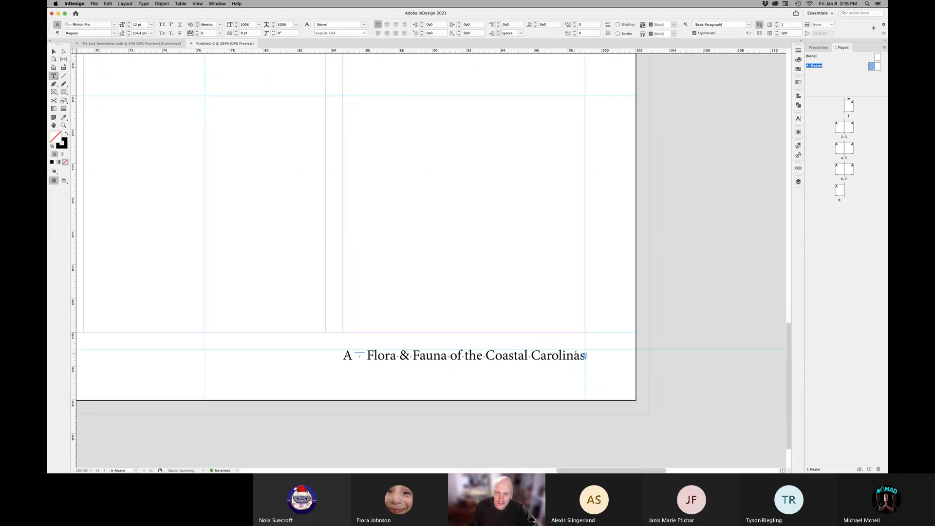
{"action": "double_click", "coordinate": [354, 356]}
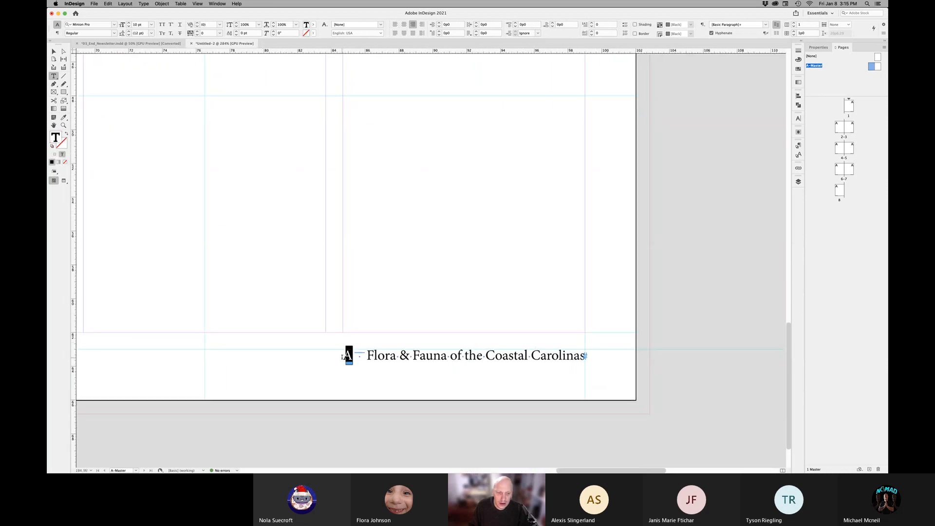
{"action": "left_click_drag", "start_coordinate": [355, 356], "coordinate": [366, 356]}
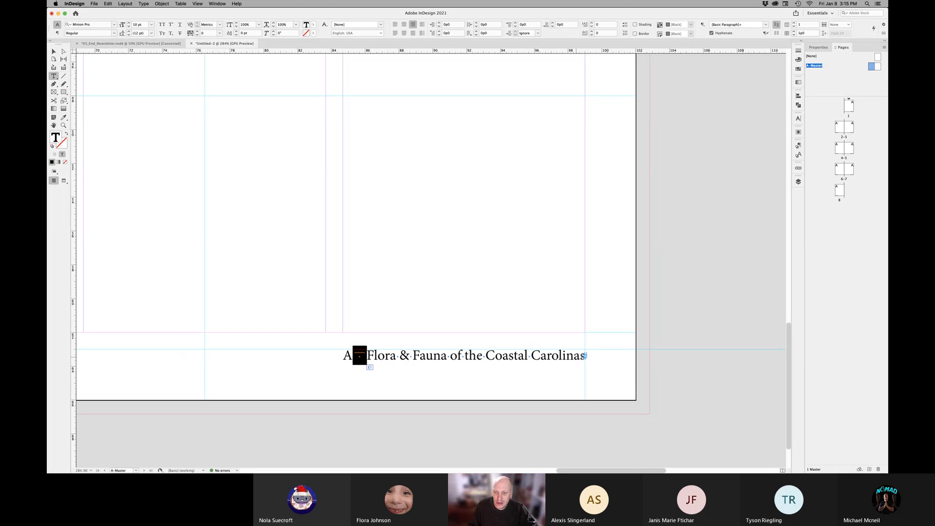
{"action": "left_click", "coordinate": [584, 356]}
{"action": "right_click", "coordinate": [584, 358]}
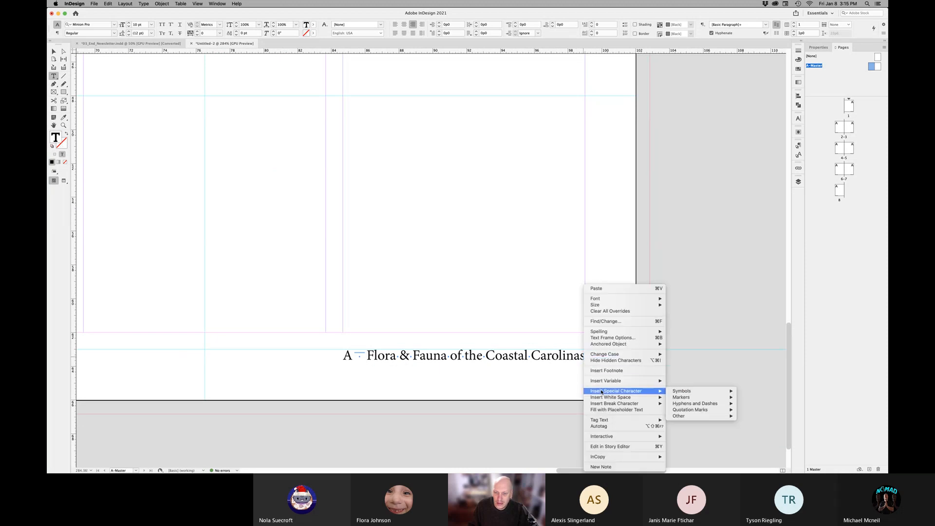
{"action": "mouse_move", "coordinate": [628, 397]}
{"action": "left_click", "coordinate": [702, 397]}
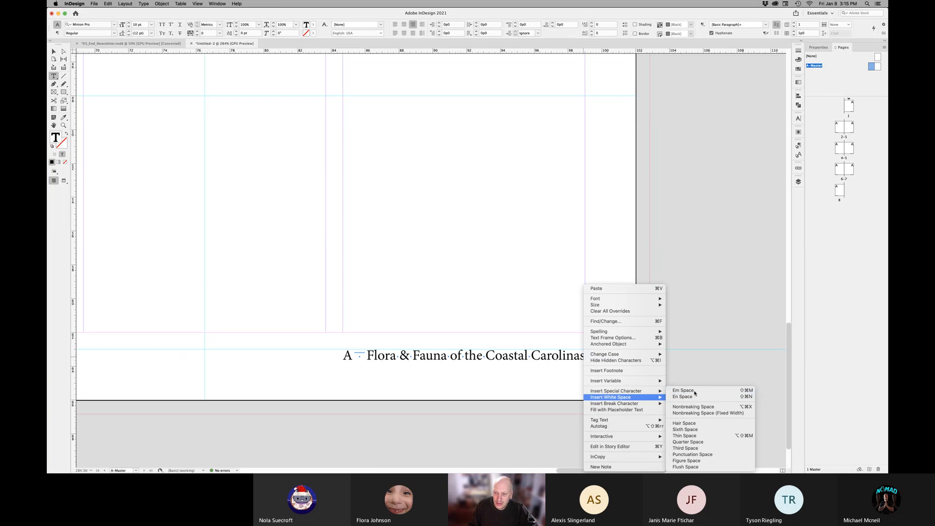
- Insert a Current Page Number marker after the em space at the end of the right master page's footer
{"action": "right_click", "coordinate": [584, 354]}
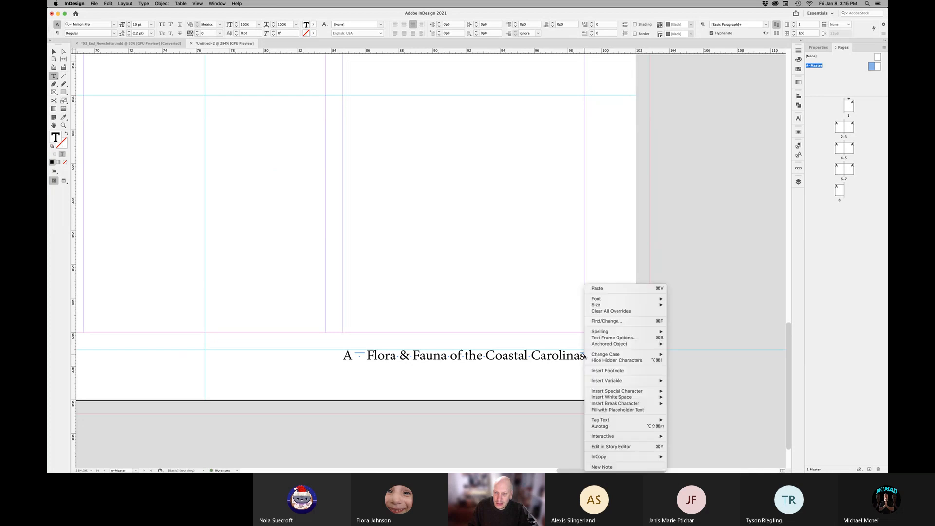
{"action": "mouse_move", "coordinate": [628, 391]}
{"action": "mouse_move", "coordinate": [688, 398]}
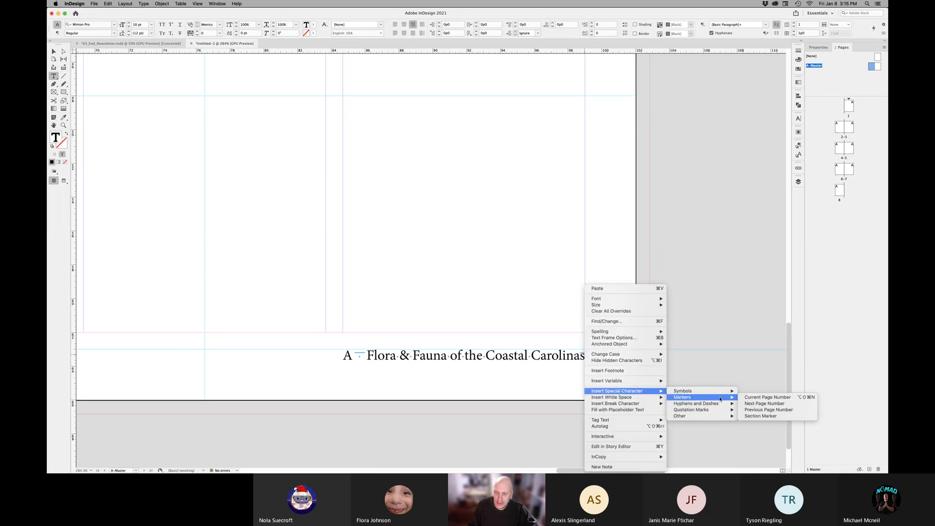
{"action": "left_click", "coordinate": [744, 397]}
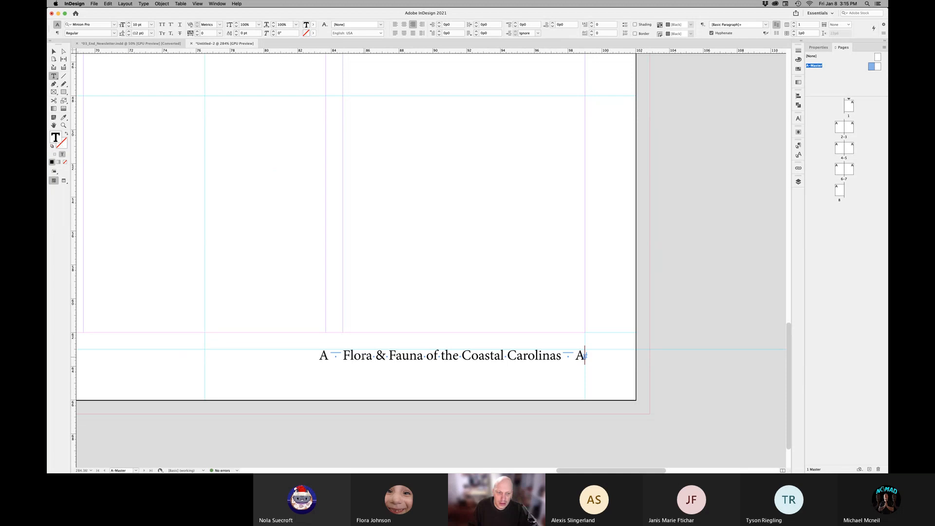
- Delete the leading page number marker and its em space from the right master page's footer
{"action": "left_click_drag", "start_coordinate": [337, 355], "coordinate": [312, 356]}
{"action": "key", "text": "BackSpace"}
{"action": "key", "text": "super+0"}
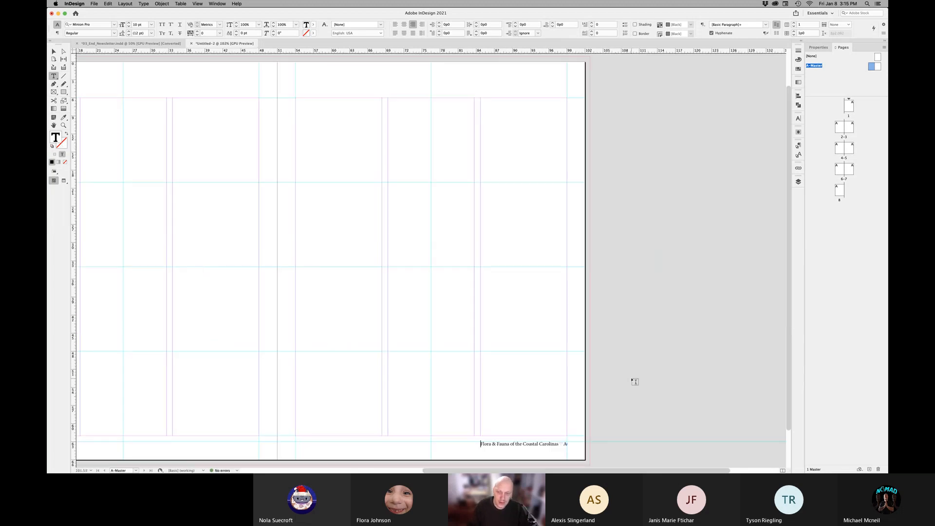
{"action": "left_click", "coordinate": [575, 381], "text": "super"}
{"action": "left_click_drag", "start_coordinate": [382, 371], "coordinate": [520, 368]}
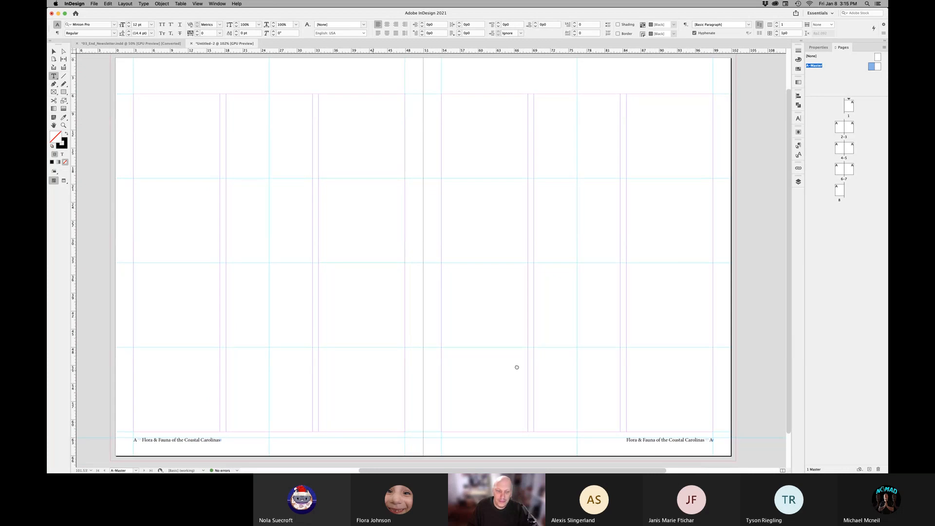
- Check the page numbers and titles in the footers on the document pages, from spread 2-3 onward and on page 1
{"action": "double_click", "coordinate": [839, 129]}
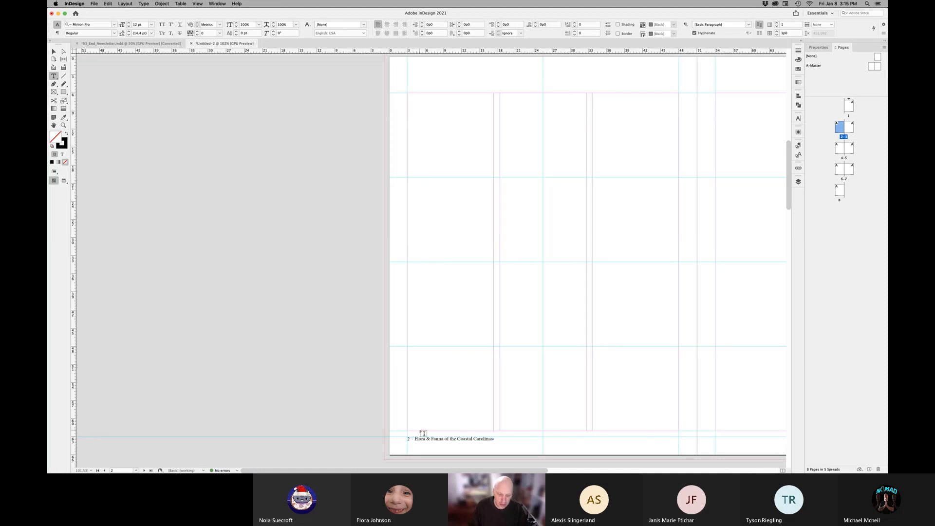
{"action": "scroll", "coordinate": [541, 392], "scroll_direction": "right", "scroll_amount": 10}
{"action": "scroll", "coordinate": [541, 392], "scroll_direction": "down", "scroll_amount": 5}
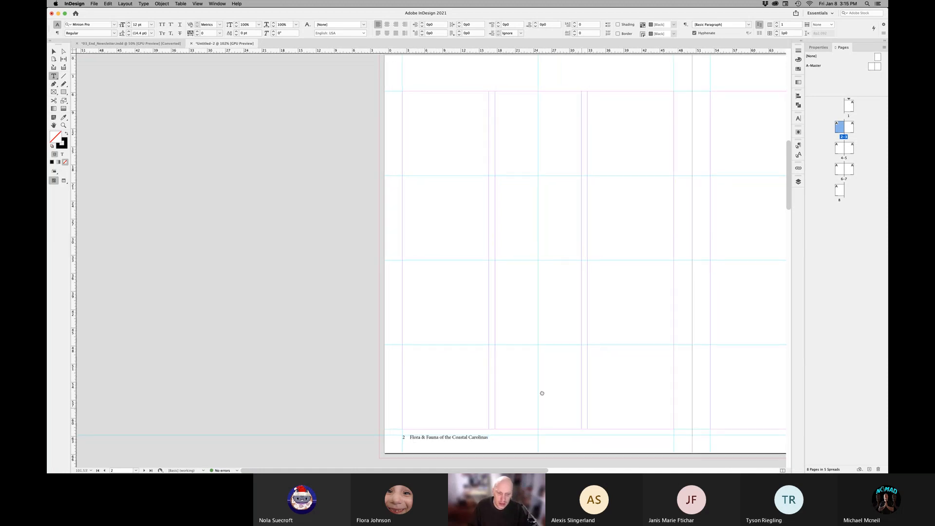
{"action": "scroll", "coordinate": [539, 372], "scroll_direction": "down", "scroll_amount": 10}
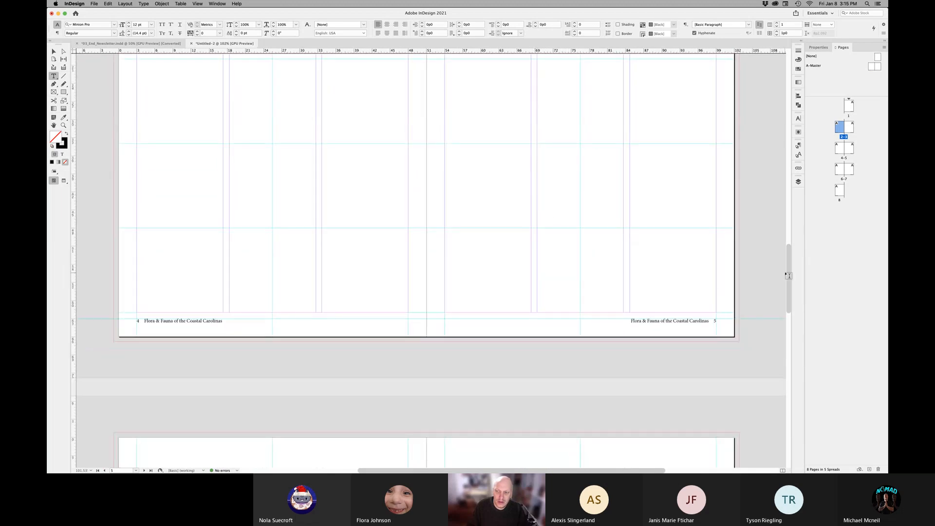
{"action": "left_click_drag", "start_coordinate": [790, 274], "coordinate": [784, 83]}
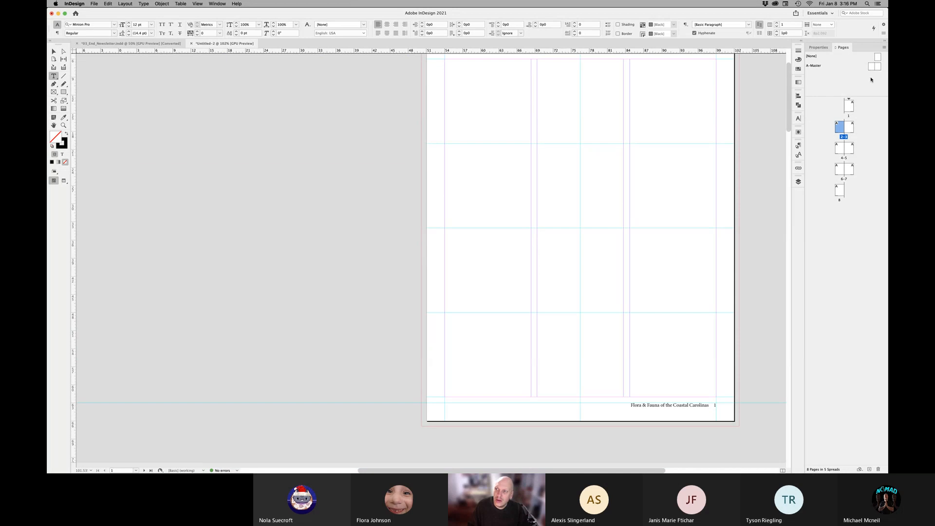
- Place Snippet1.idms on the A-Master spread, starting from the upper-left bleed corner of the left master page
{"action": "double_click", "coordinate": [872, 71]}
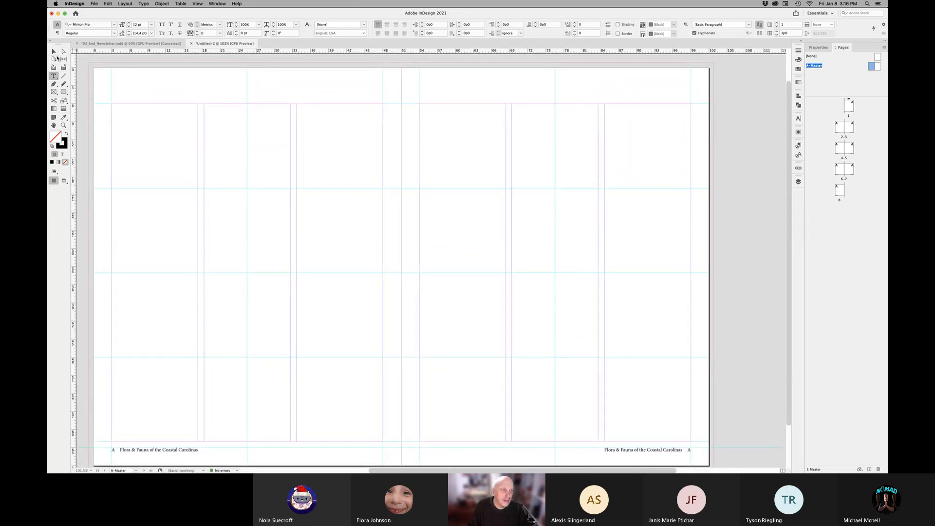
{"action": "left_click", "coordinate": [54, 52]}
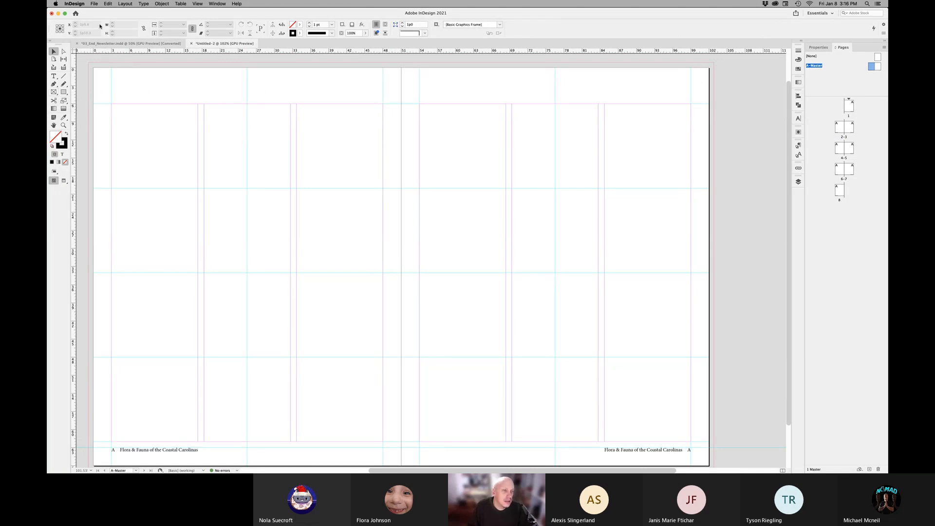
{"action": "left_click", "coordinate": [94, 4]}
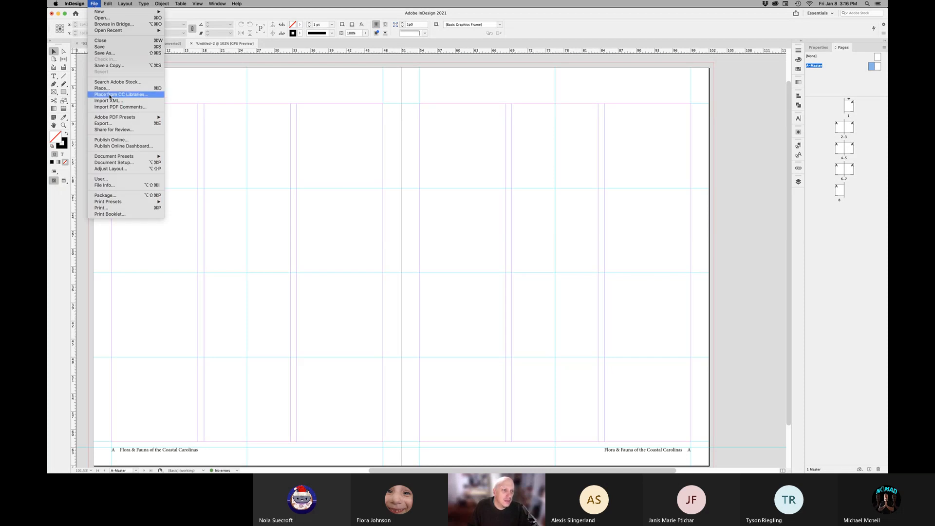
{"action": "left_click", "coordinate": [125, 89]}
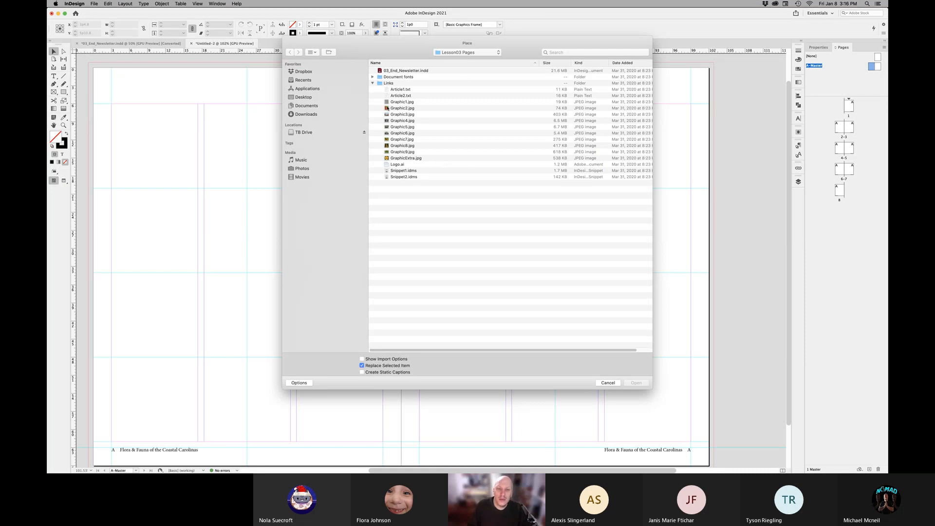
{"action": "left_click", "coordinate": [404, 171]}
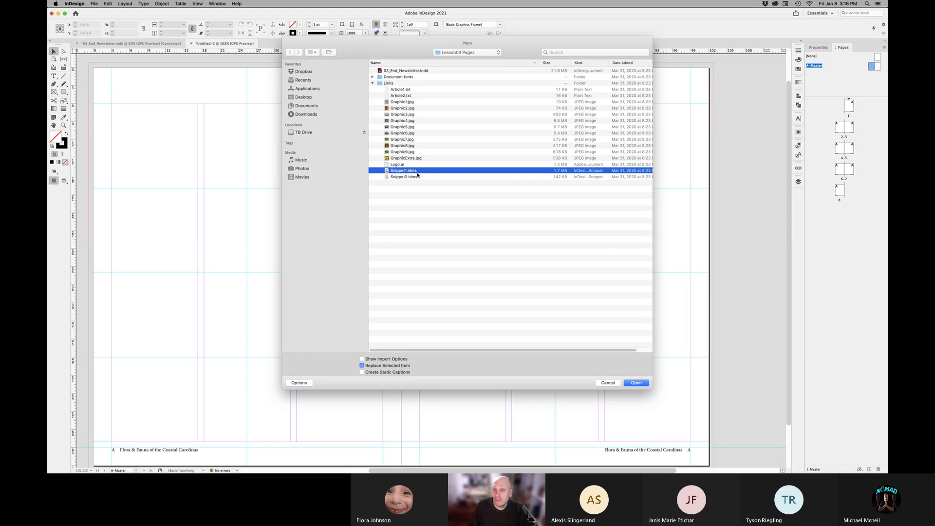
{"action": "left_click", "coordinate": [636, 383]}
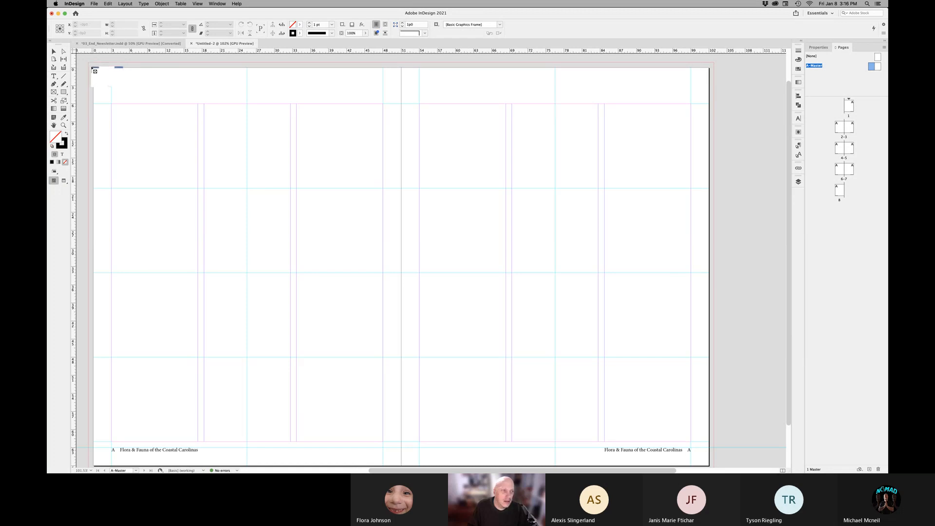
{"action": "left_click", "coordinate": [89, 64]}
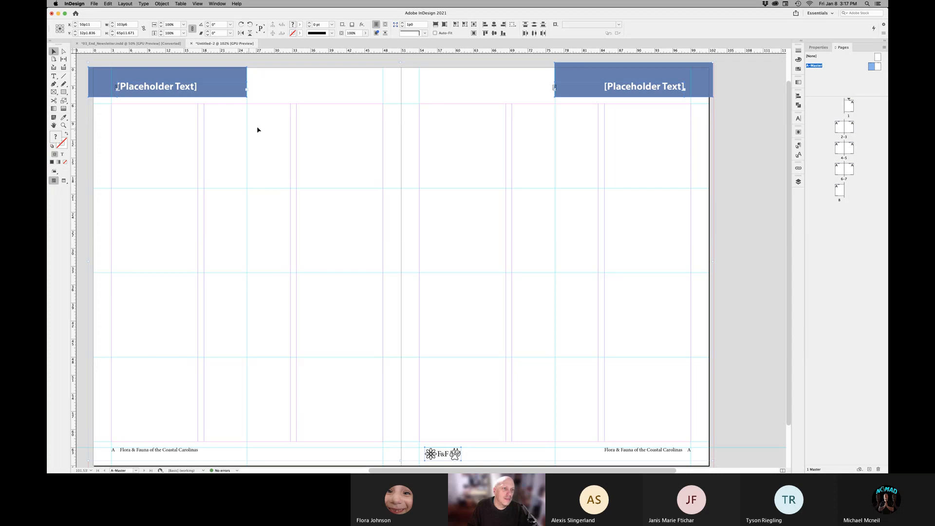
- Extend the top edge of the blue header box on the left master page up to the bleed guide
{"action": "left_click", "coordinate": [264, 84]}
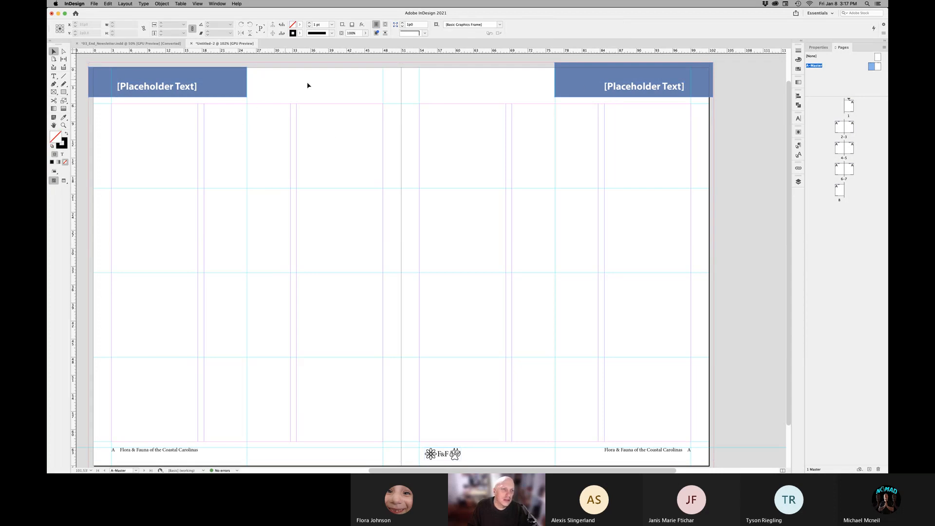
{"action": "left_click", "coordinate": [588, 69]}
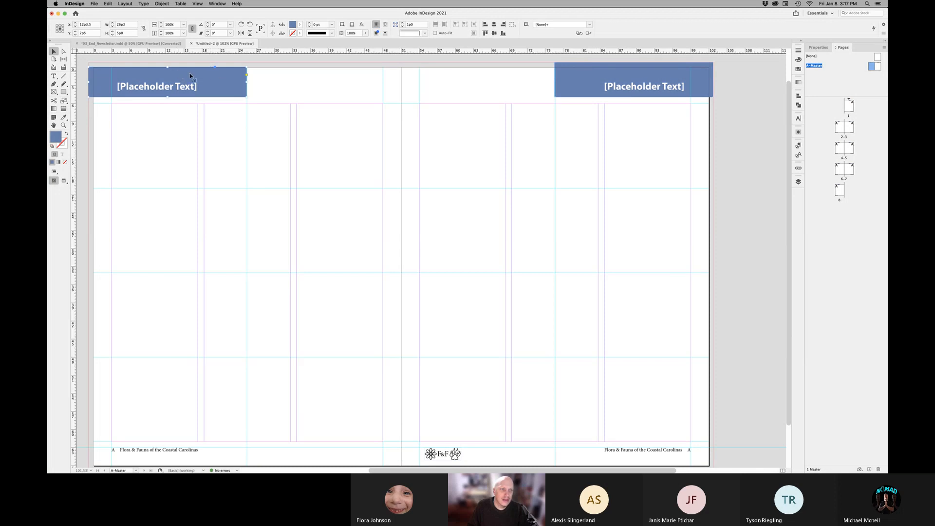
{"action": "left_click", "coordinate": [164, 72]}
{"action": "left_click_drag", "start_coordinate": [165, 69], "coordinate": [167, 62]}
{"action": "left_click", "coordinate": [705, 88]}
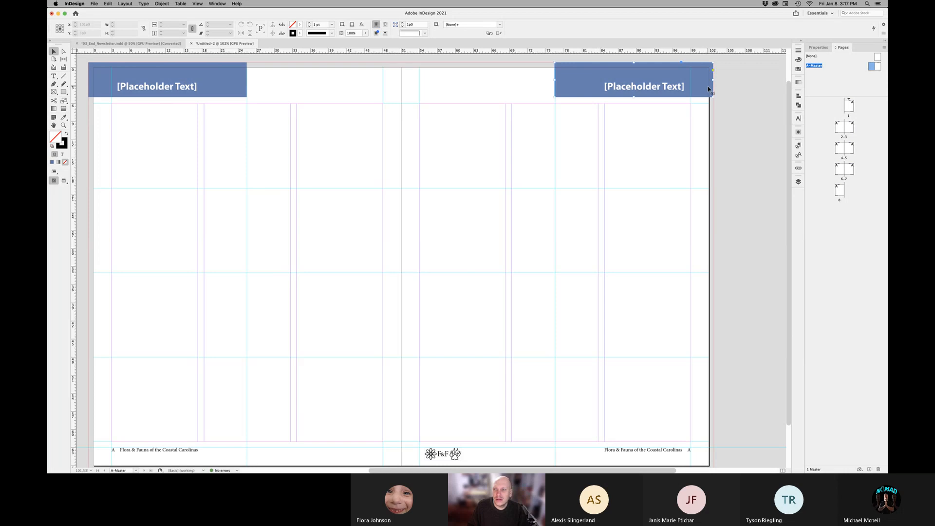
{"action": "left_click", "coordinate": [498, 138]}
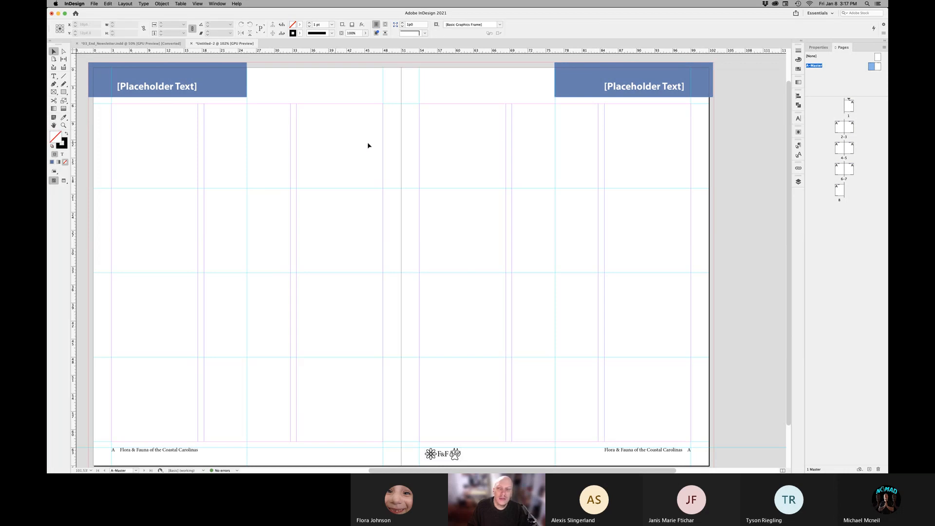
- Move the right master page's blue header box and placeholder text frame together so the box's outer edge meets the bleed guide
{"action": "left_click", "coordinate": [196, 93]}
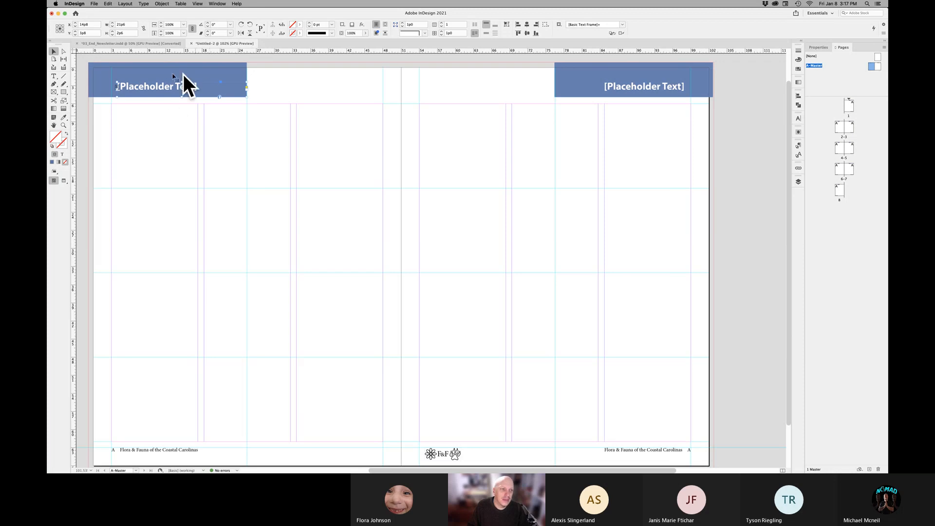
{"action": "scroll", "coordinate": [224, 158], "scroll_direction": "left", "scroll_amount": 2}
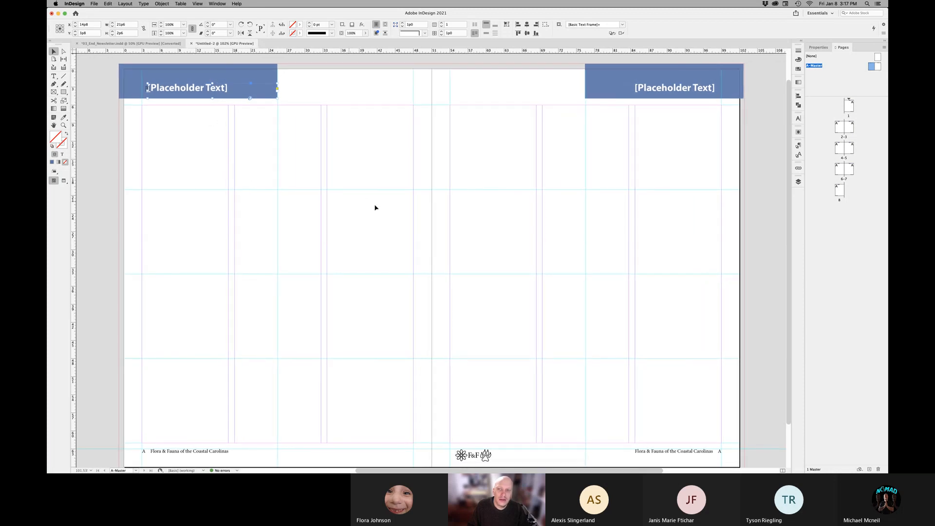
{"action": "left_click_drag", "start_coordinate": [693, 146], "coordinate": [556, 236]}
{"action": "left_click", "coordinate": [533, 211]}
{"action": "left_click_drag", "start_coordinate": [622, 211], "coordinate": [662, 182]}
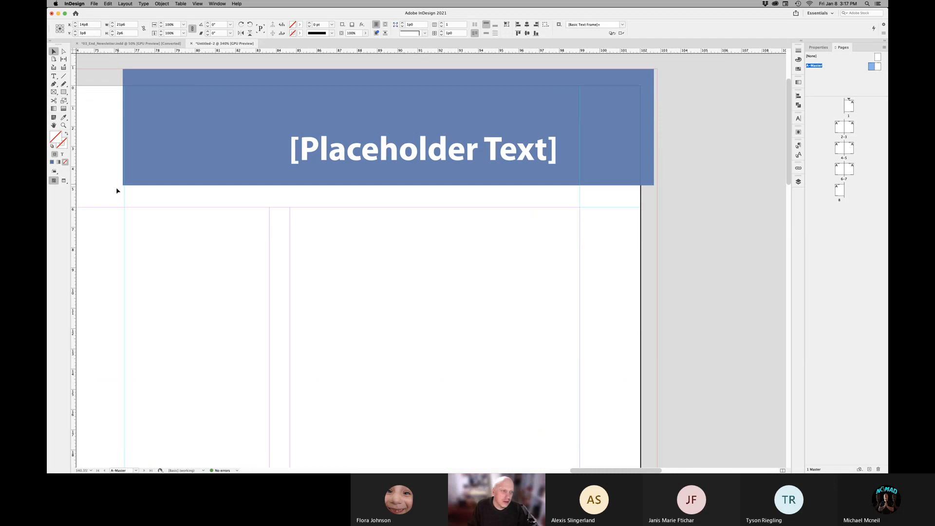
{"action": "left_click_drag", "start_coordinate": [118, 198], "coordinate": [414, 143]}
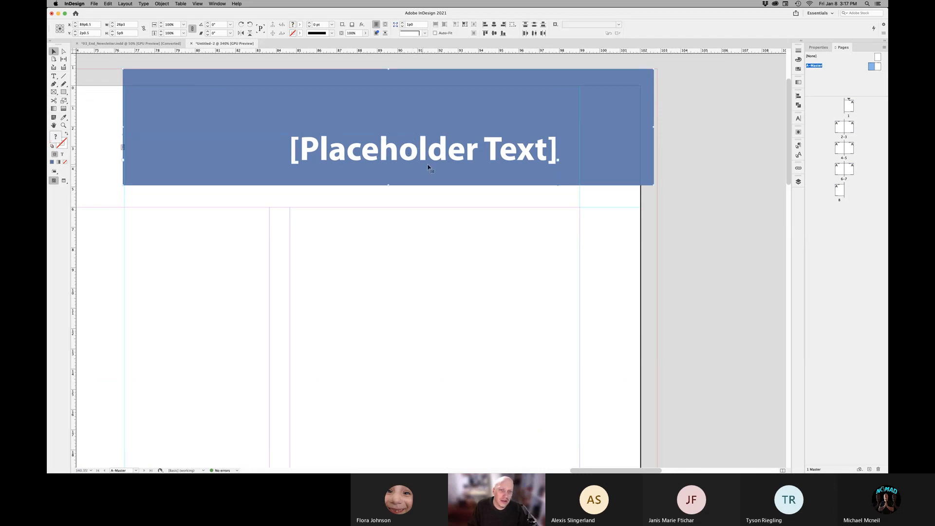
{"action": "left_click_drag", "start_coordinate": [457, 168], "coordinate": [463, 168]}
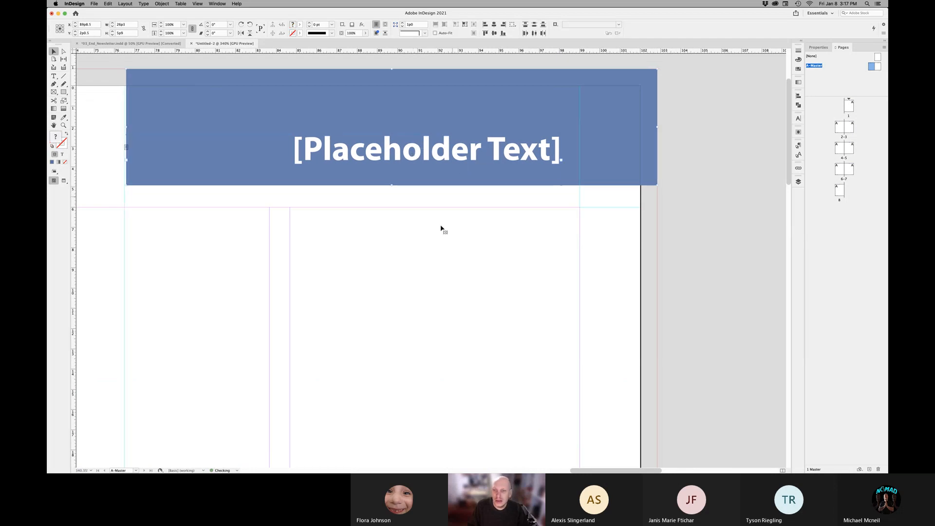
{"action": "left_click", "coordinate": [441, 227]}
{"action": "left_click", "coordinate": [293, 213], "text": "alt+super"}
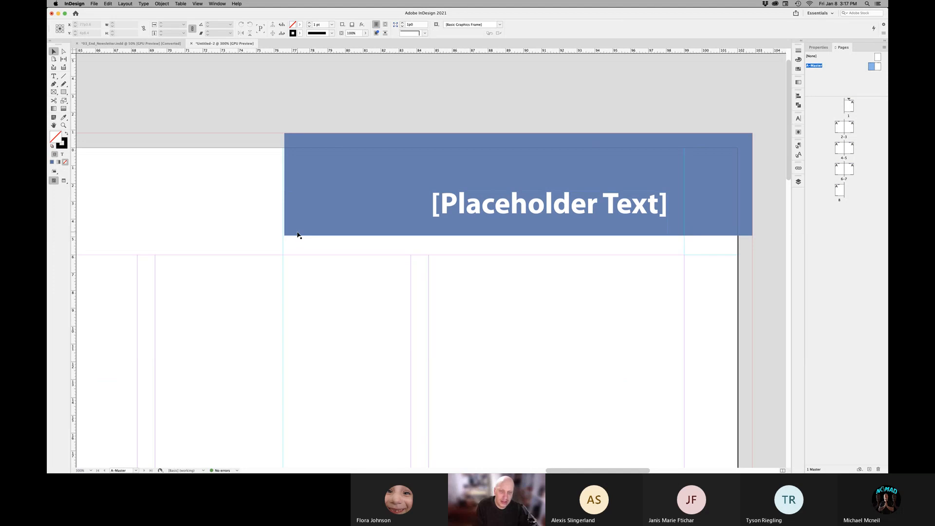
{"action": "left_click", "coordinate": [297, 231], "text": "alt+super"}
{"action": "left_click_drag", "start_coordinate": [260, 182], "coordinate": [405, 197]}
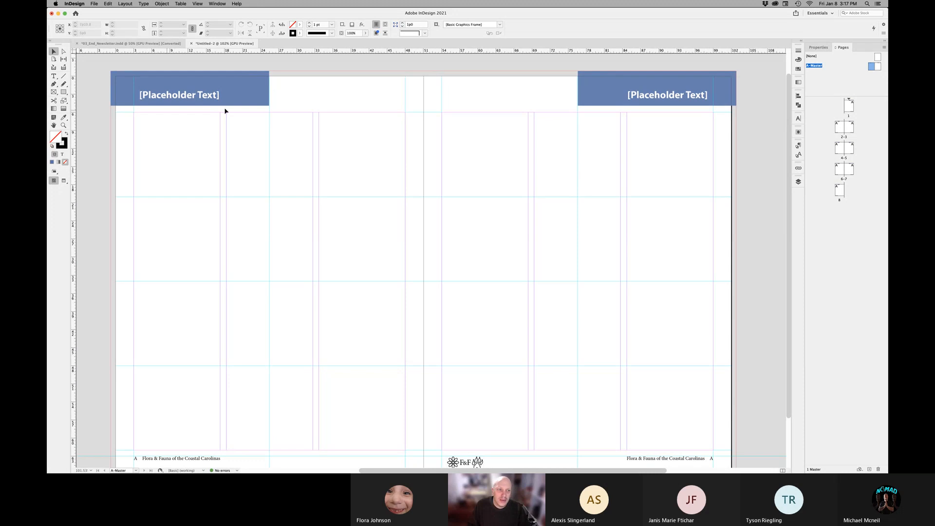
- Open spread 2–3 and examine how the headers, page numbers and footer logo from the master appear on it
{"action": "left_click", "coordinate": [721, 87]}
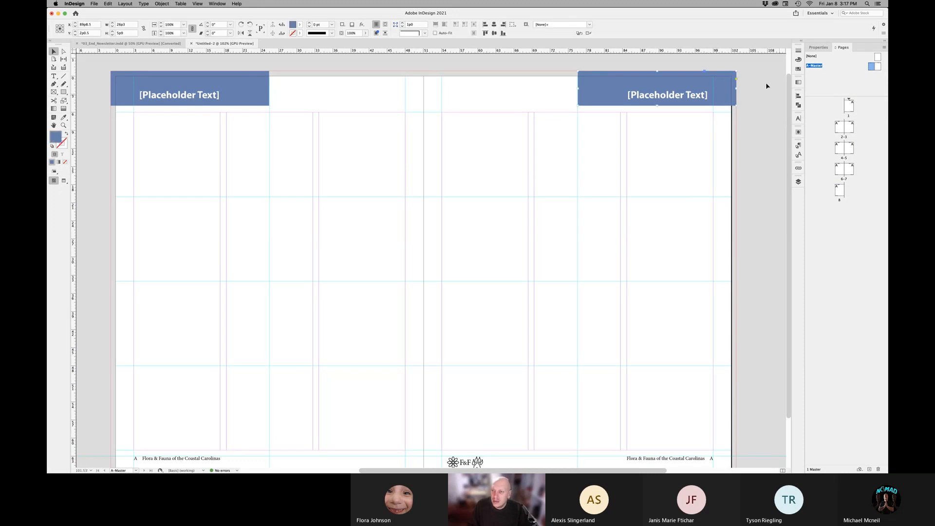
{"action": "double_click", "coordinate": [841, 128]}
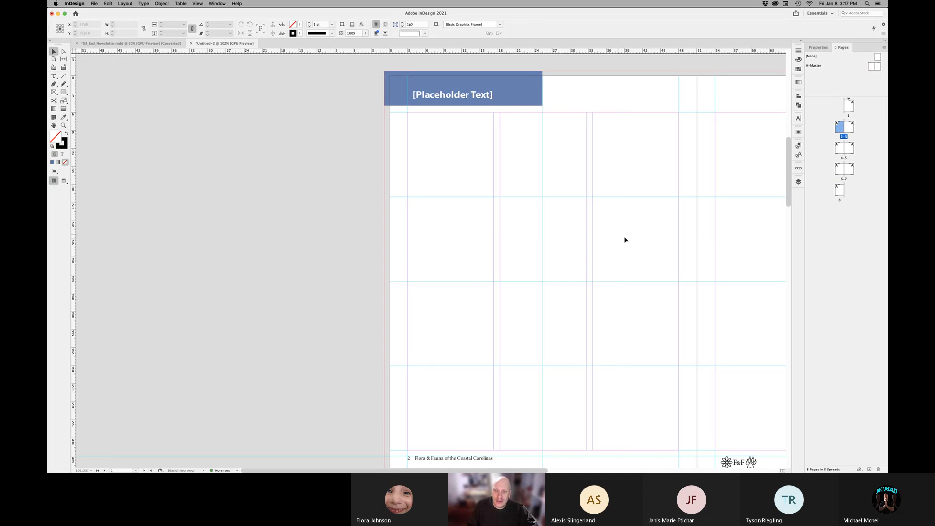
{"action": "left_click_drag", "start_coordinate": [647, 241], "coordinate": [386, 236]}
{"action": "left_click", "coordinate": [480, 215], "text": "alt+super"}
{"action": "left_click", "coordinate": [480, 215], "text": "alt+super"}
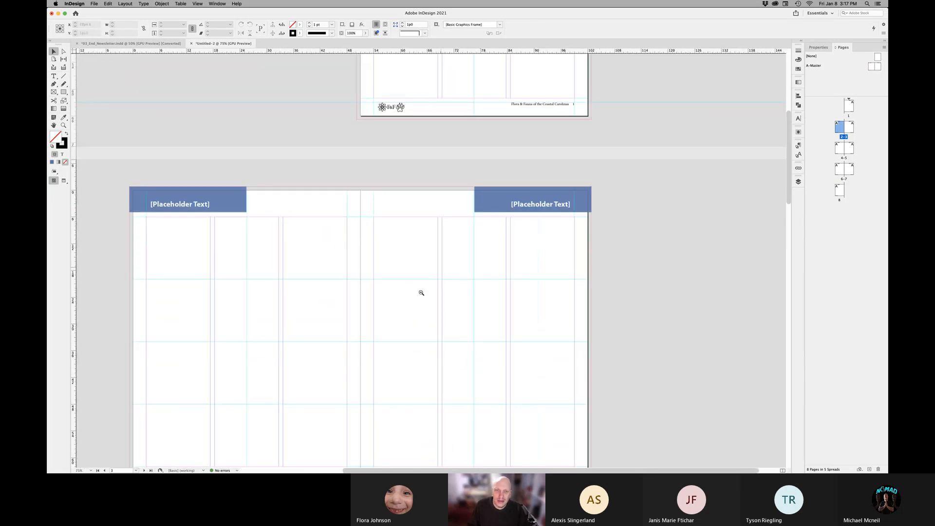
{"action": "left_click", "coordinate": [421, 293], "text": "alt+super"}
{"action": "scroll", "coordinate": [457, 349], "scroll_direction": "down", "scroll_amount": 1}
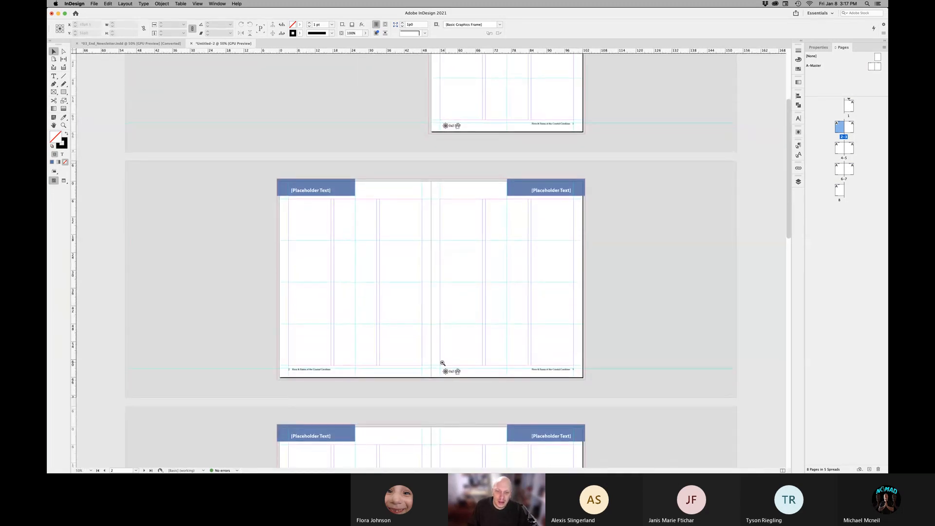
{"action": "left_click_drag", "start_coordinate": [433, 361], "coordinate": [512, 382]}
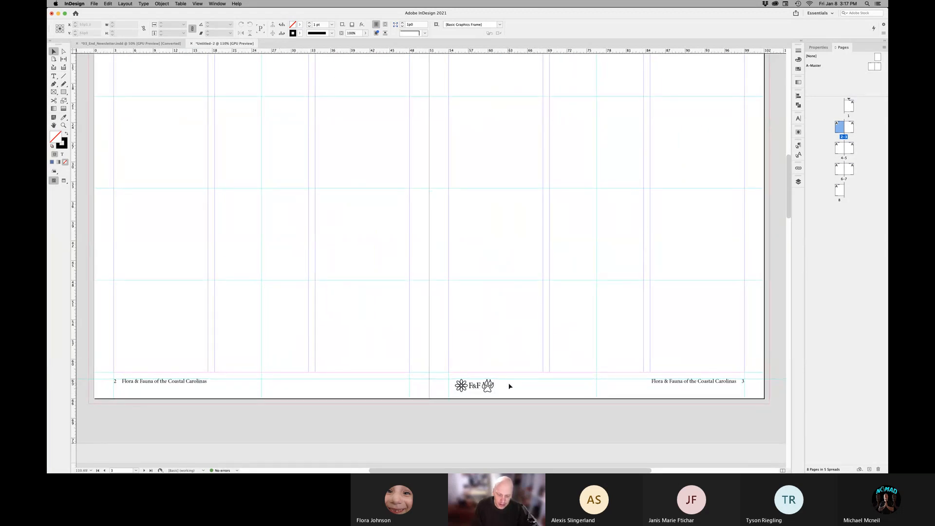
{"action": "key", "text": "super+1"}
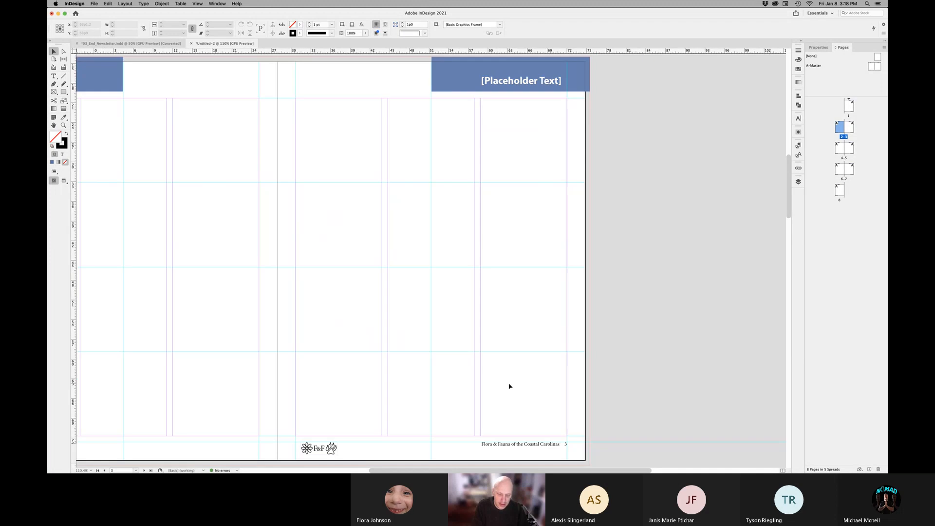
{"action": "scroll", "coordinate": [449, 236], "scroll_direction": "left", "scroll_amount": 5}
{"action": "scroll", "coordinate": [365, 170], "scroll_direction": "up", "scroll_amount": 2}
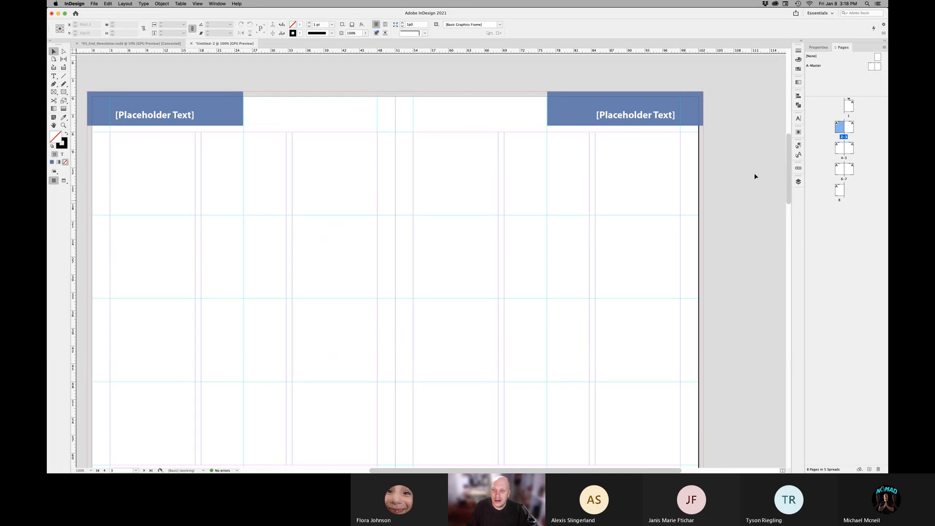
- Recolor the left page's header rectangle on A-Master with the green C=75 M=5 Y=100 K=0 swatch
{"action": "double_click", "coordinate": [873, 68]}
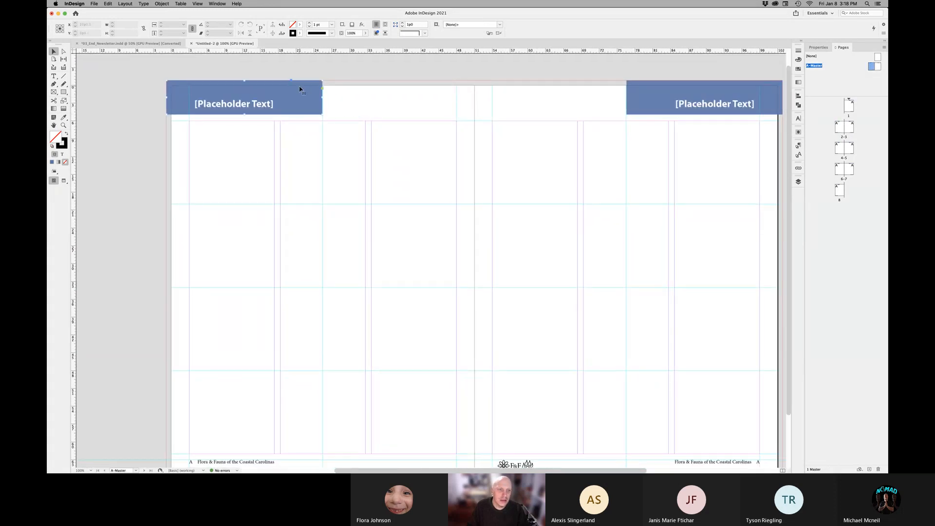
{"action": "left_click", "coordinate": [301, 90]}
{"action": "scroll", "coordinate": [455, 150], "scroll_direction": "right", "scroll_amount": 2}
{"action": "scroll", "coordinate": [455, 150], "scroll_direction": "down", "scroll_amount": 1}
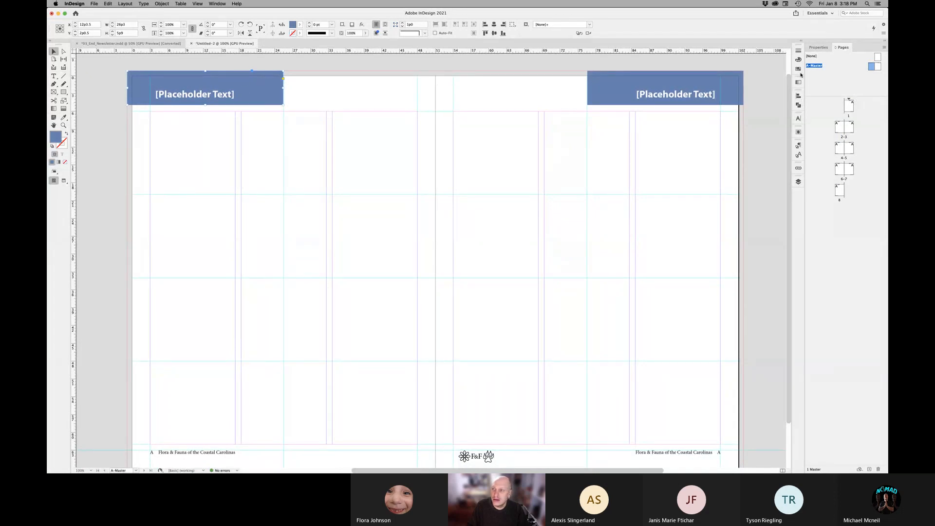
{"action": "left_click", "coordinate": [798, 69]}
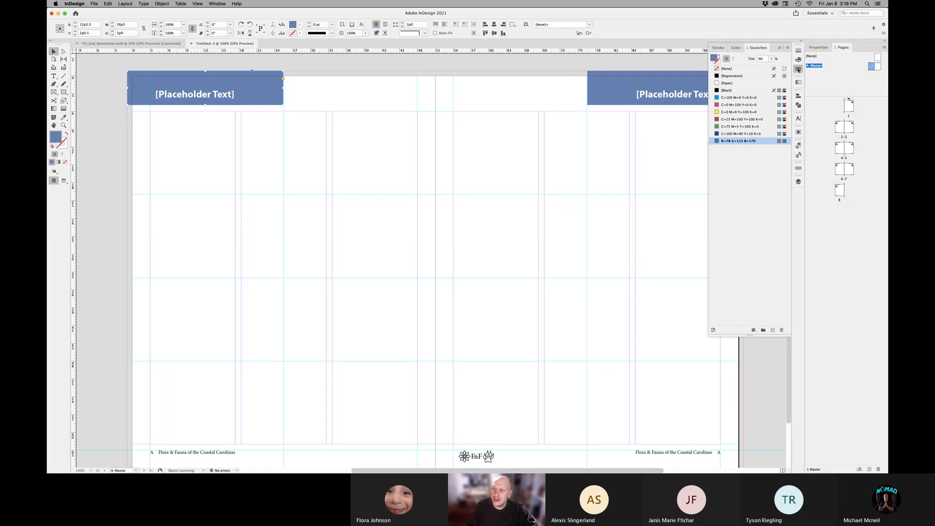
{"action": "left_click", "coordinate": [731, 127]}
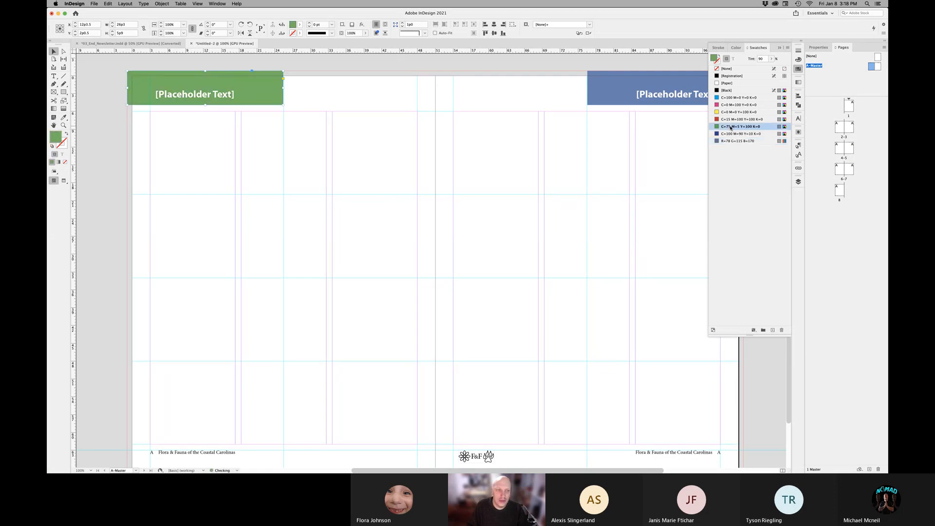
{"action": "left_click", "coordinate": [598, 175]}
{"action": "left_click", "coordinate": [778, 48]}
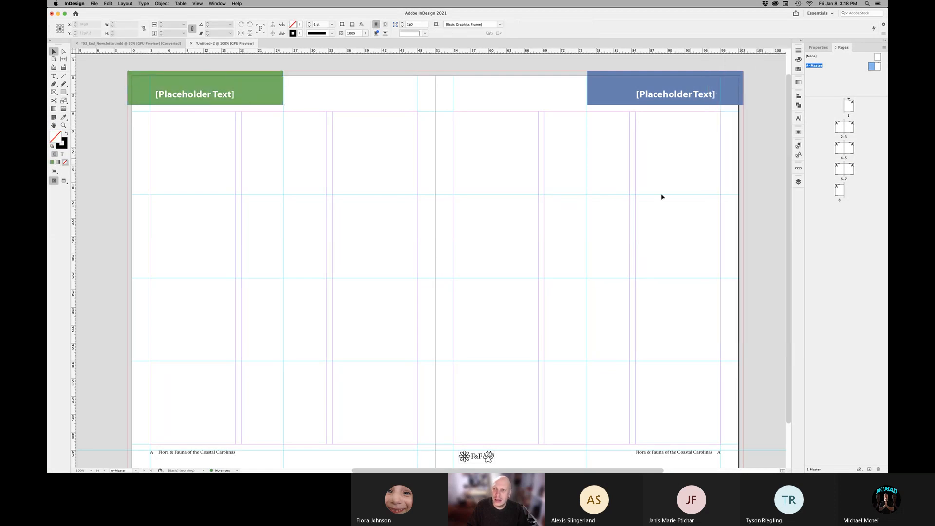
- Check the header colors across the document spreads, starting from pages 2–3, and return to A-Master
{"action": "double_click", "coordinate": [841, 129]}
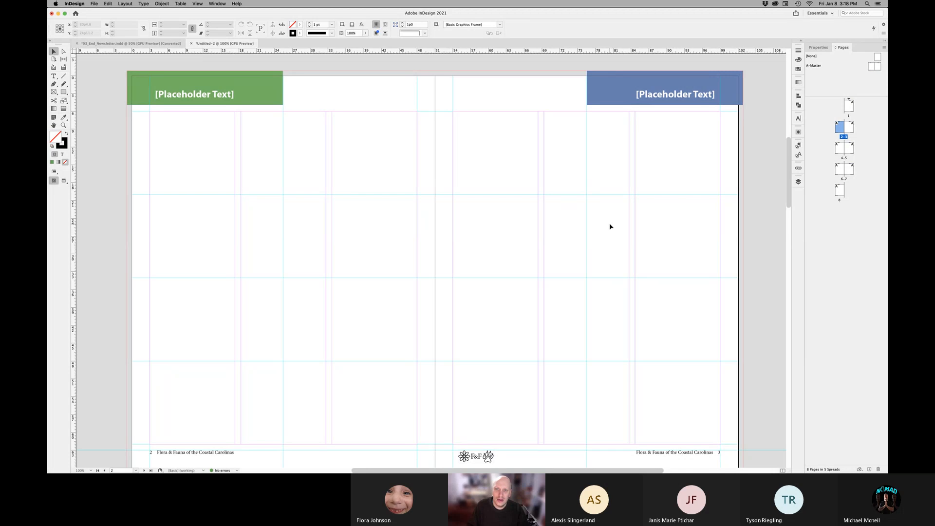
{"action": "scroll", "coordinate": [610, 226], "scroll_direction": "down", "scroll_amount": 5}
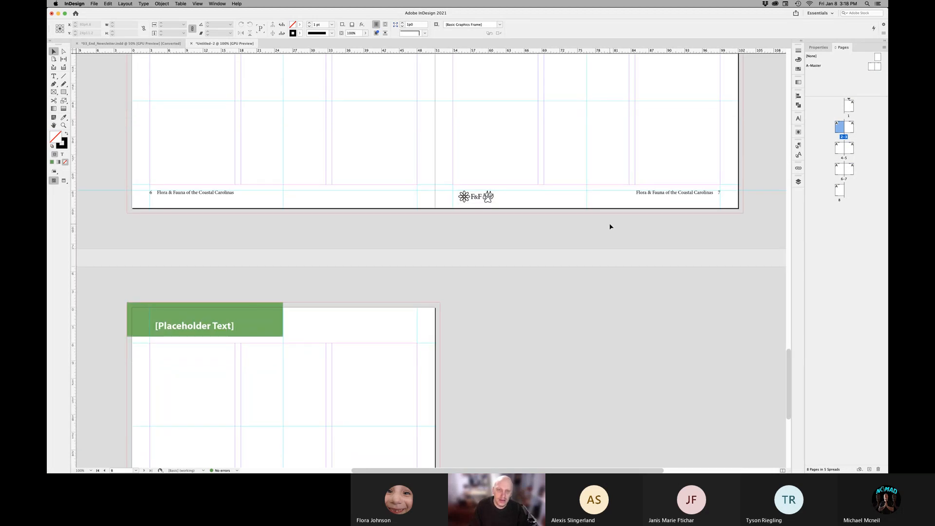
{"action": "scroll", "coordinate": [611, 227], "scroll_direction": "up", "scroll_amount": 5}
{"action": "scroll", "coordinate": [611, 226], "scroll_direction": "up", "scroll_amount": 2}
{"action": "scroll", "coordinate": [611, 226], "scroll_direction": "down", "scroll_amount": 6}
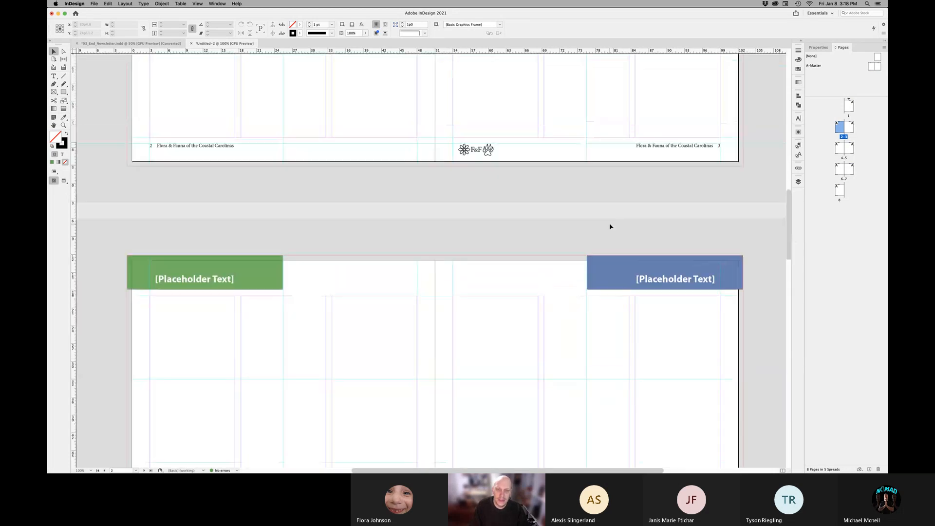
{"action": "double_click", "coordinate": [872, 68]}
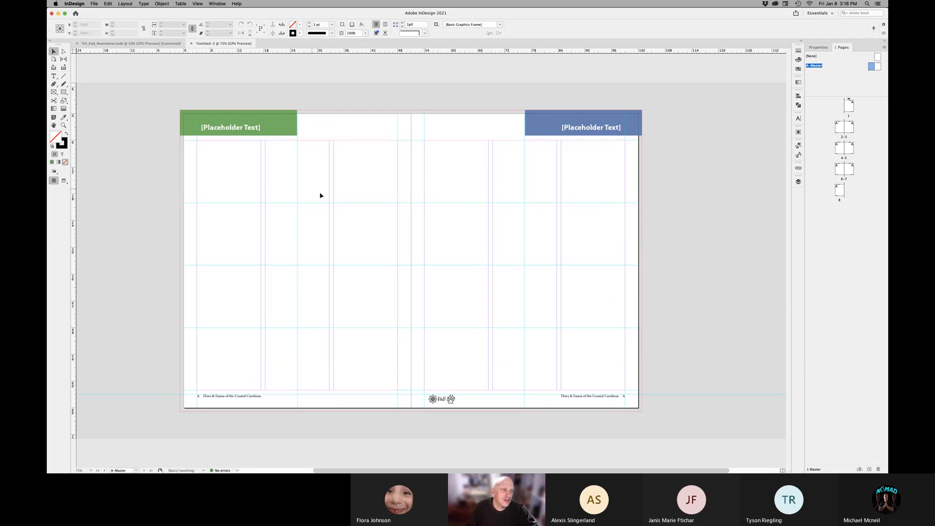
{"action": "left_click", "coordinate": [54, 76]}
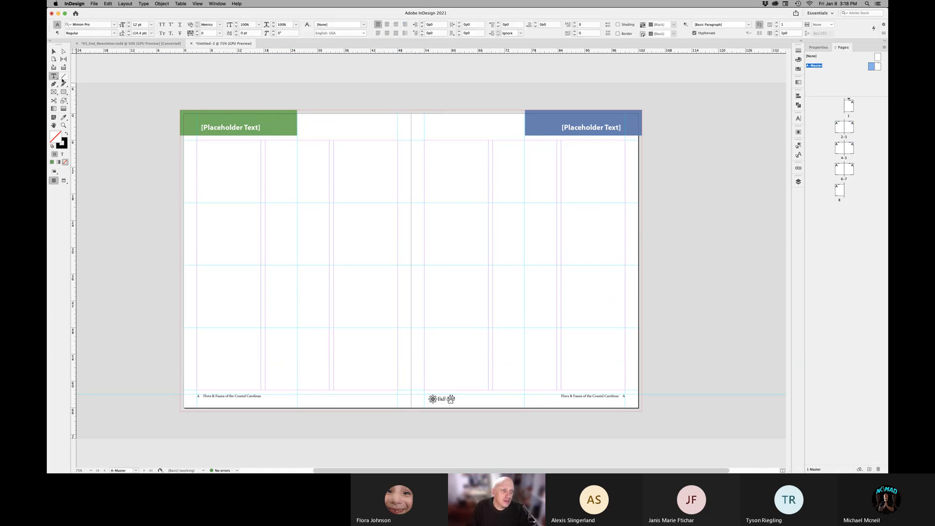
{"action": "left_click_drag", "start_coordinate": [197, 141], "coordinate": [333, 269]}
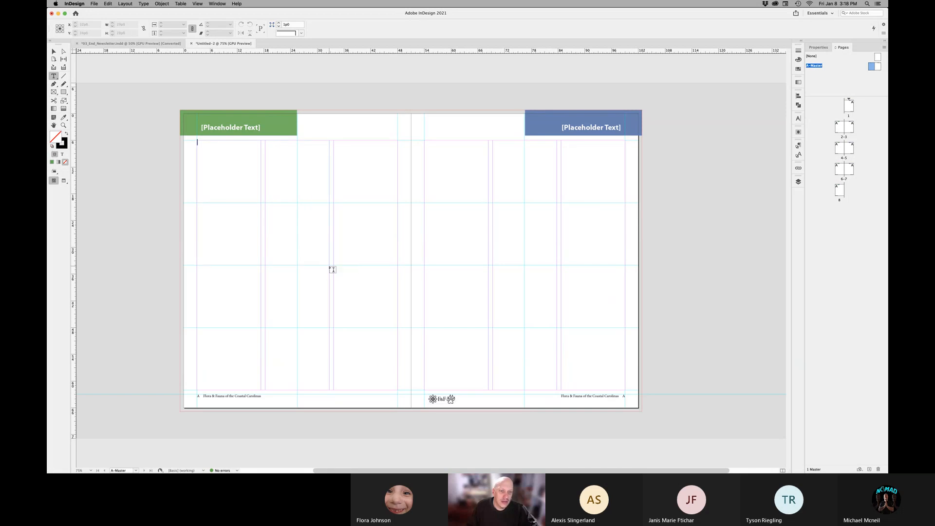
{"action": "key", "text": "Escape"}
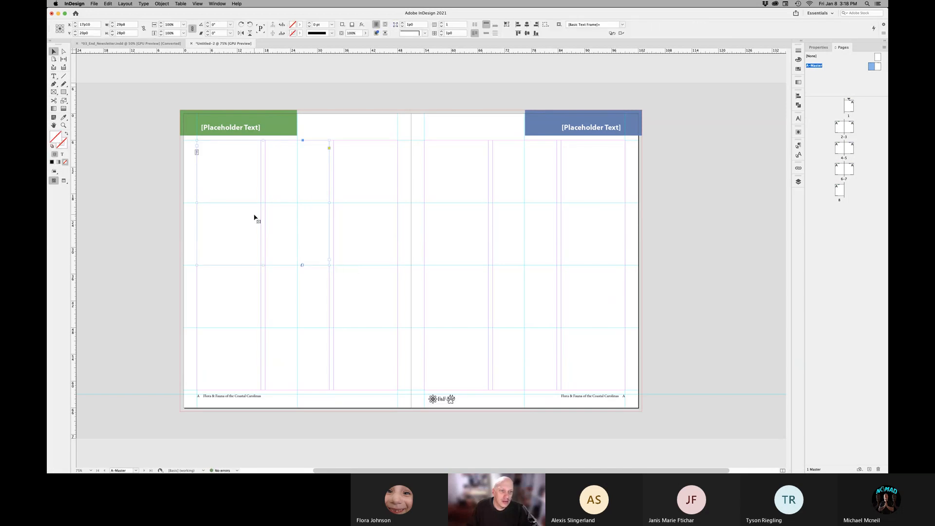
{"action": "key", "text": "Delete"}
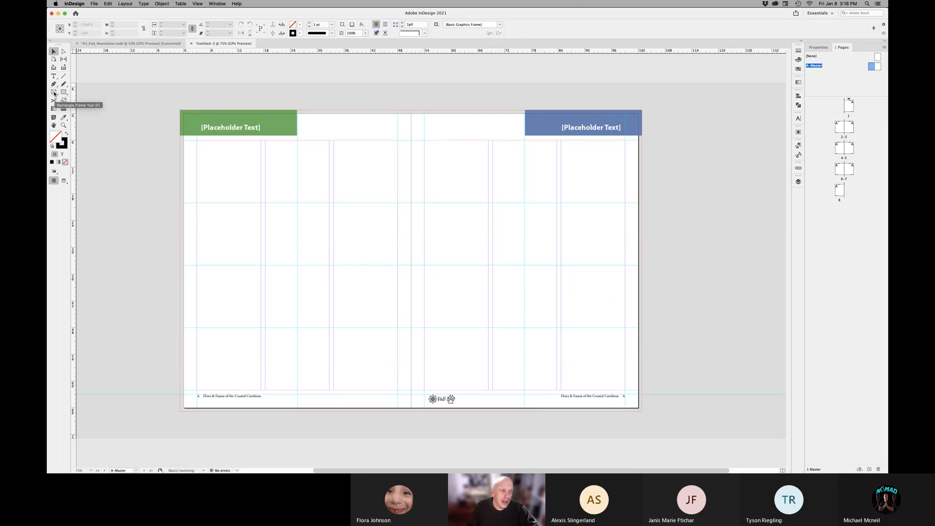
- Draw an empty rectangle frame about 14 by 14 picas in the top grid cell of the third column on A-Master's left page
{"action": "left_click", "coordinate": [54, 93]}
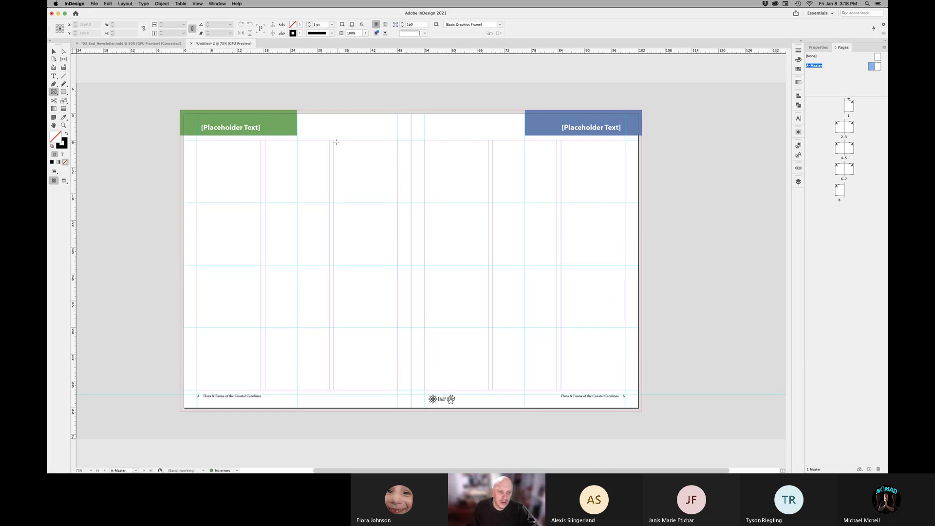
{"action": "left_click_drag", "start_coordinate": [337, 142], "coordinate": [398, 203]}
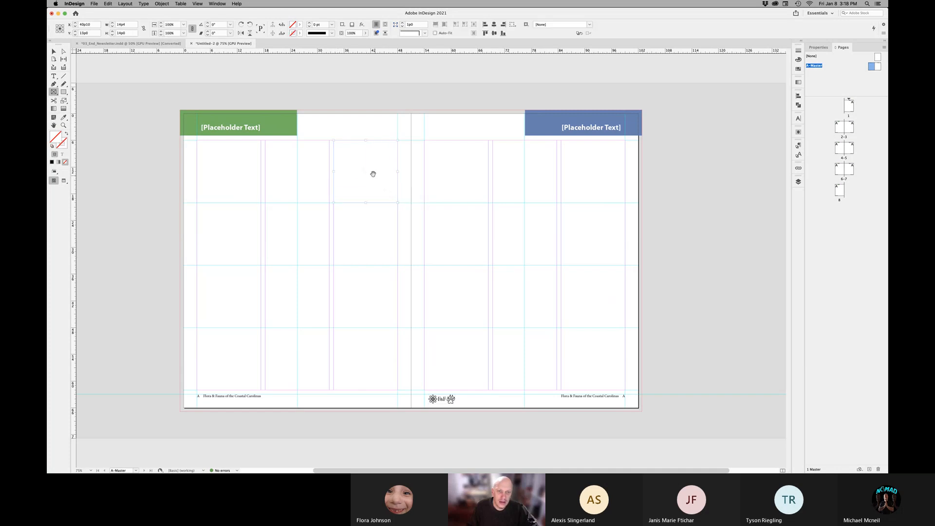
{"action": "left_click_drag", "start_coordinate": [347, 160], "coordinate": [409, 193], "text": "super"}
{"action": "left_click", "coordinate": [408, 194], "text": "super"}
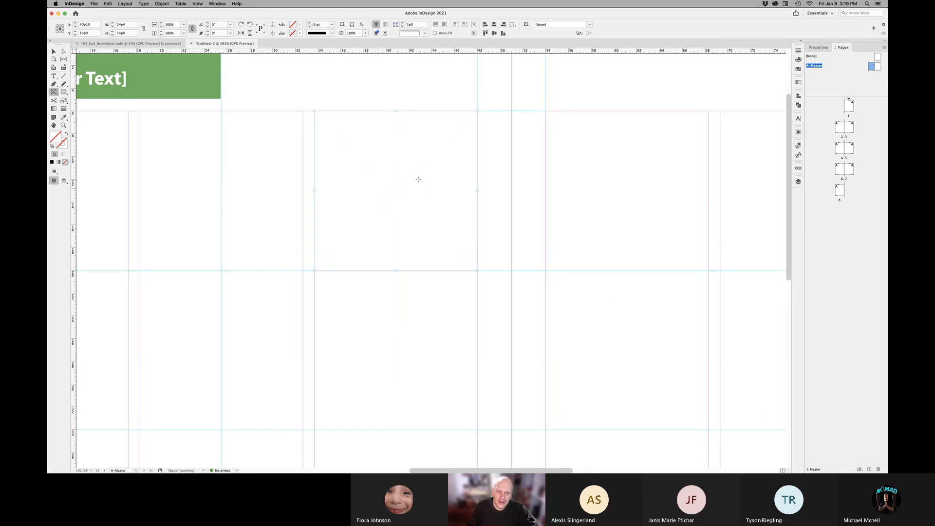
{"action": "key", "text": "v"}
{"action": "left_click", "coordinate": [586, 282]}
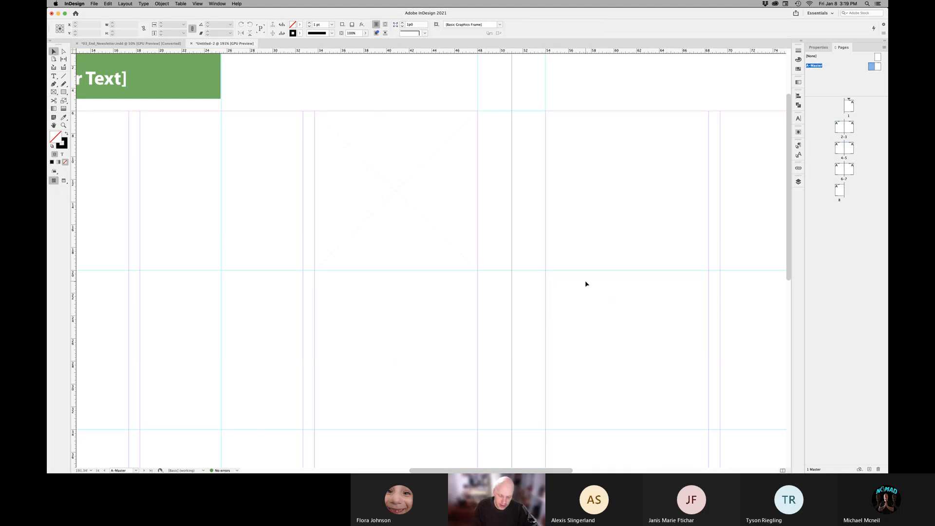
{"action": "key", "text": "super+0"}
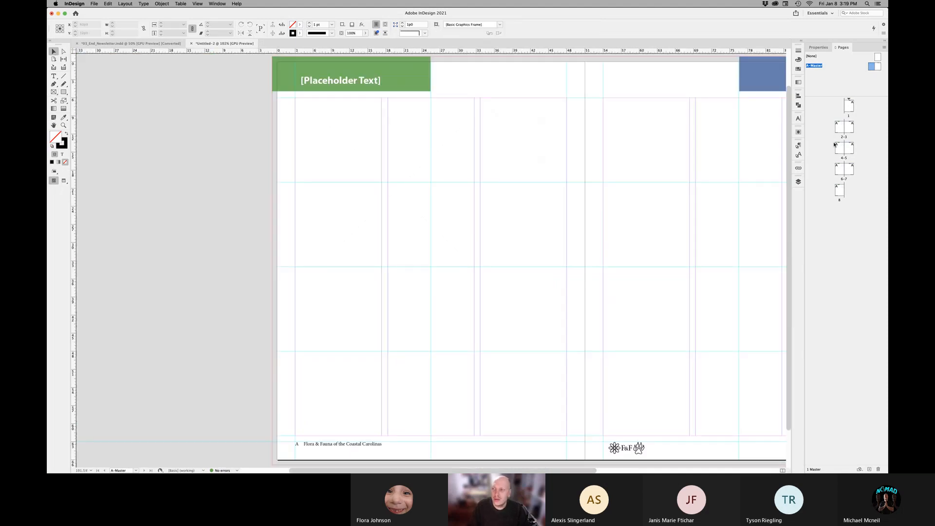
- Open spread 2–3 and inspect the top cell of page 2's third column for the frame from the master
{"action": "double_click", "coordinate": [843, 129]}
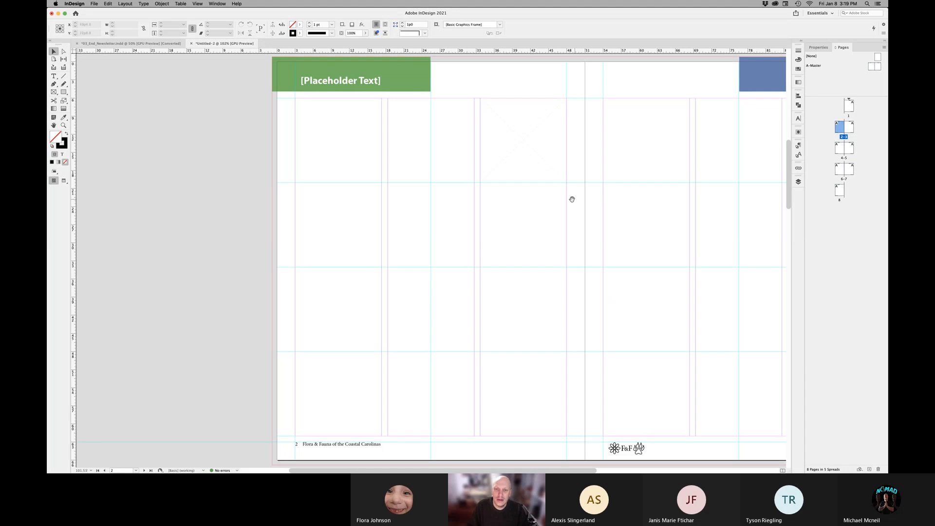
{"action": "left_click_drag", "start_coordinate": [411, 203], "coordinate": [392, 204]}
{"action": "left_click_drag", "start_coordinate": [350, 134], "coordinate": [516, 210]}
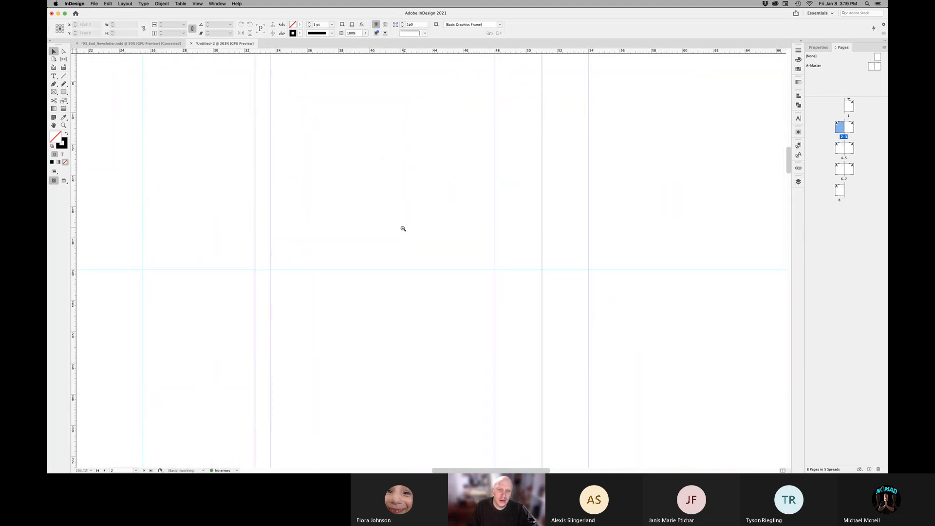
{"action": "left_click_drag", "start_coordinate": [424, 214], "coordinate": [354, 219]}
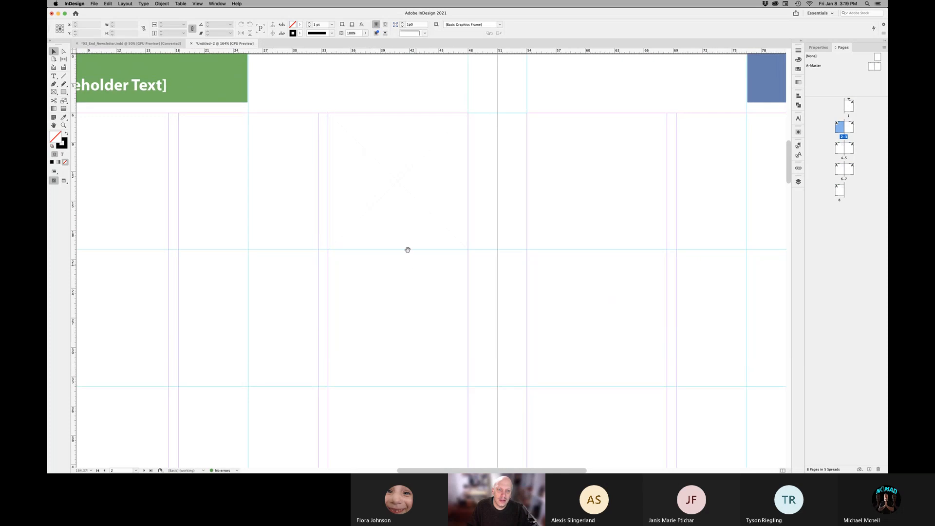
{"action": "left_click_drag", "start_coordinate": [407, 250], "coordinate": [389, 206]}
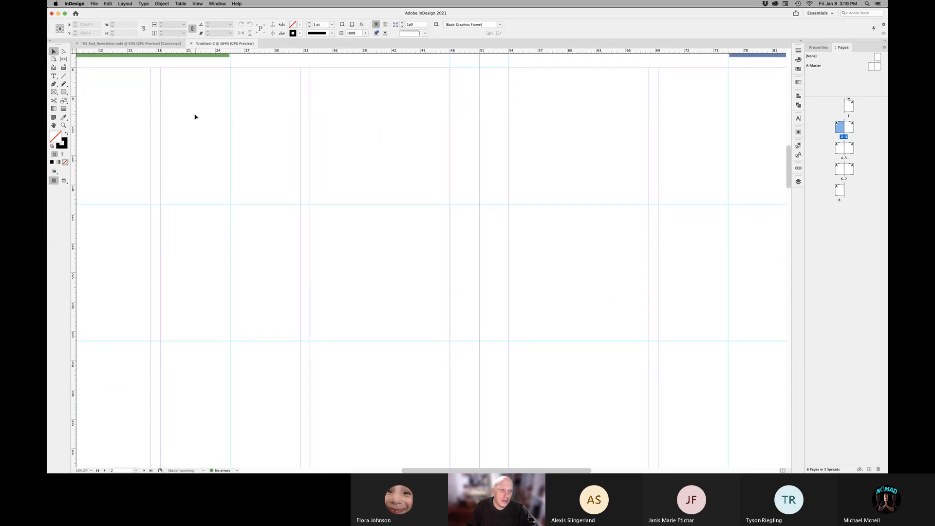
- Draw a comparison rectangle frame in the second grid cell of page 2's third column, and delete it
{"action": "left_click", "coordinate": [54, 93]}
{"action": "mouse_move", "coordinate": [310, 205]}
{"action": "left_mouse_down"}
{"action": "mouse_move", "coordinate": [449, 362]}
{"action": "mouse_move", "coordinate": [449, 339]}
{"action": "left_mouse_up"}
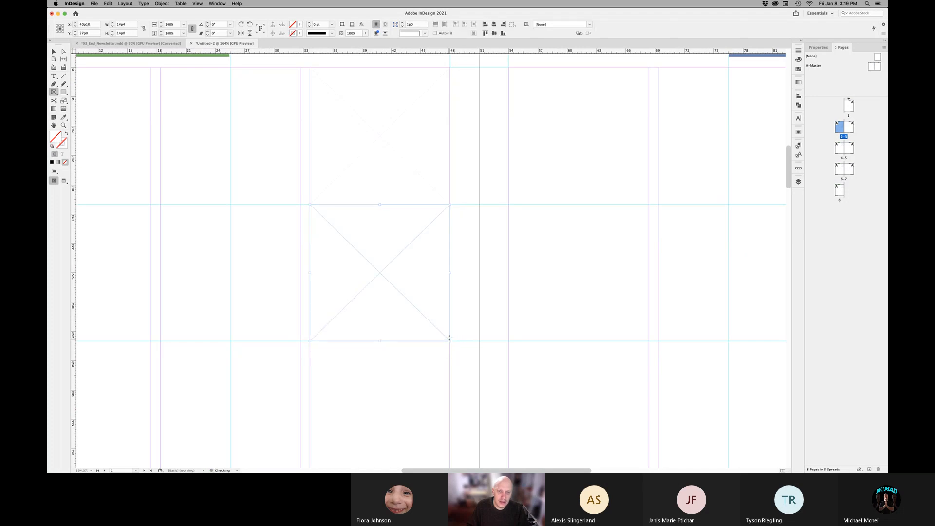
{"action": "left_click", "coordinate": [54, 52]}
{"action": "left_click", "coordinate": [475, 282]}
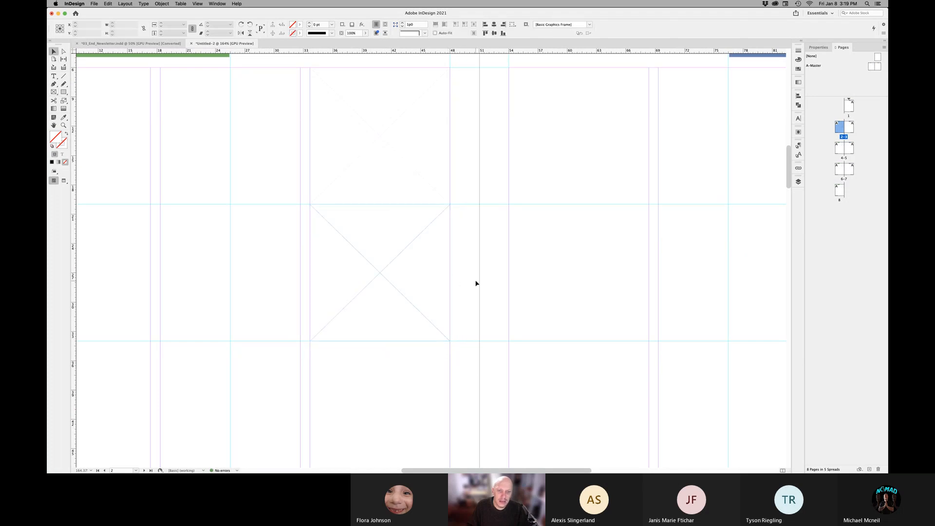
{"action": "left_click", "coordinate": [476, 276]}
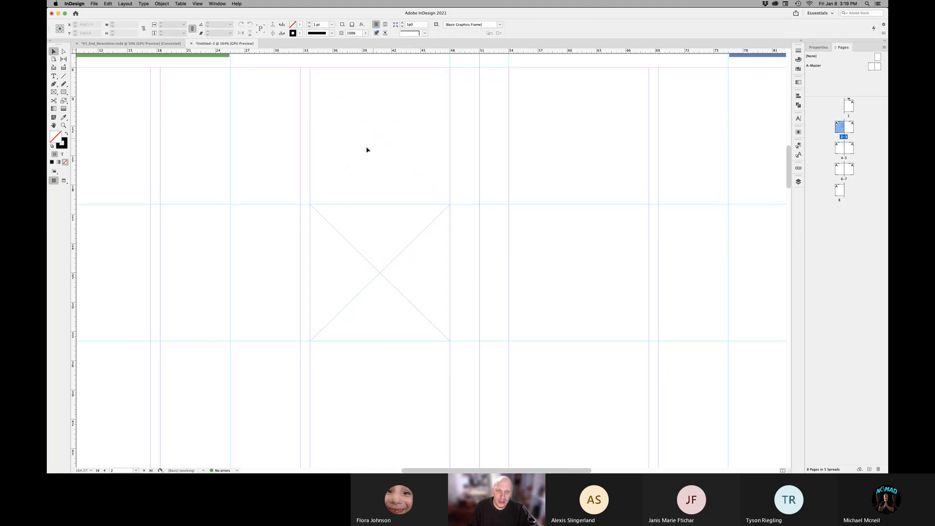
{"action": "left_click", "coordinate": [412, 276]}
{"action": "key", "text": "Delete"}
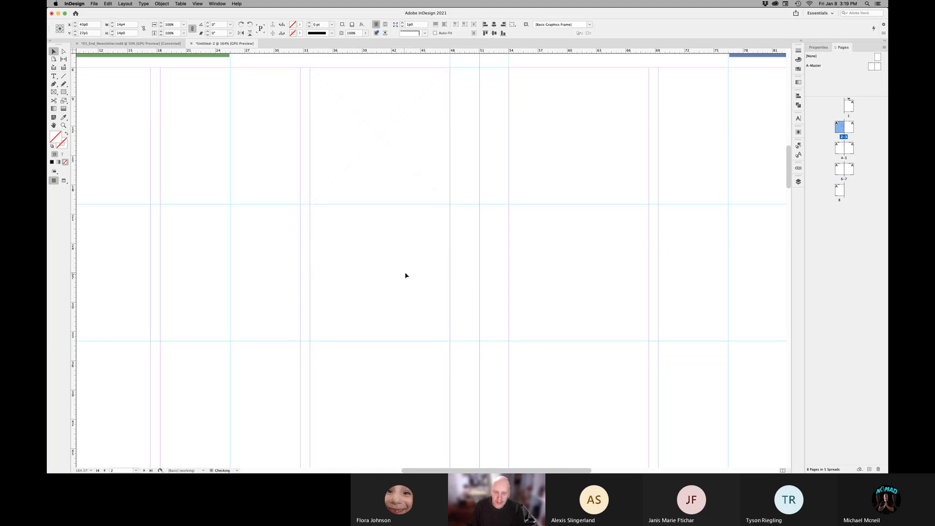
{"action": "left_click", "coordinate": [432, 236], "text": "alt+super"}
{"action": "left_click_drag", "start_coordinate": [432, 236], "coordinate": [449, 246]}
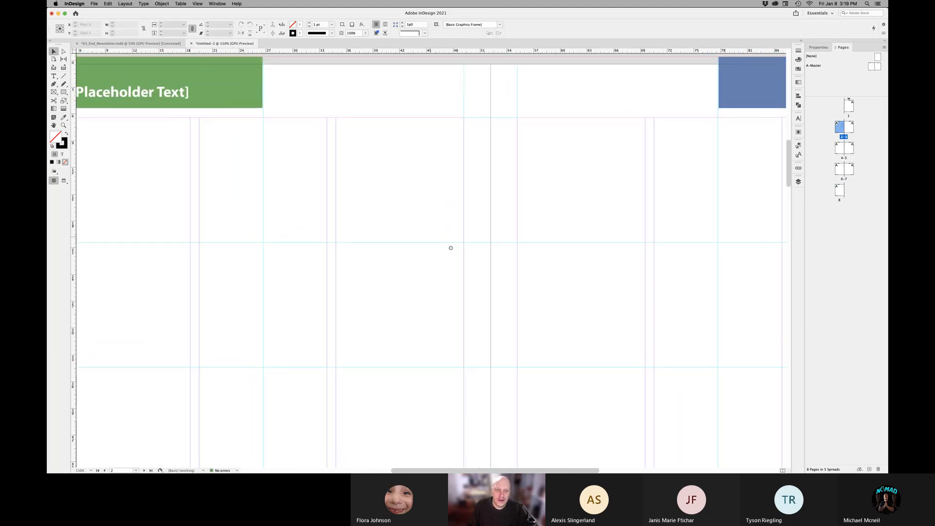
{"action": "left_click", "coordinate": [431, 240], "text": "alt+super"}
{"action": "scroll", "coordinate": [433, 204], "scroll_direction": "down", "scroll_amount": 2}
{"action": "scroll", "coordinate": [433, 204], "scroll_direction": "left", "scroll_amount": 2}
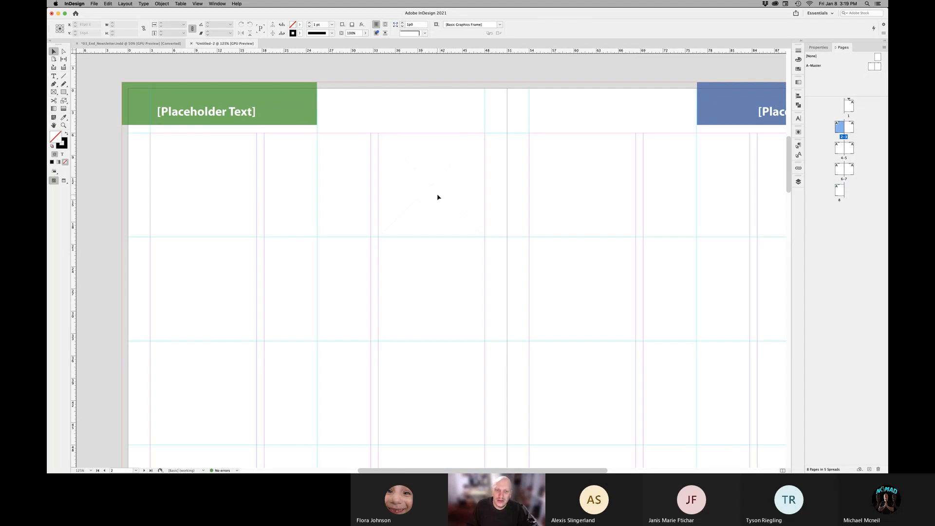
- Override the master's text frame in the green header on page 2, and deselect it
{"action": "scroll", "coordinate": [438, 197], "scroll_direction": "right", "scroll_amount": 3}
{"action": "scroll", "coordinate": [438, 196], "scroll_direction": "down", "scroll_amount": 1}
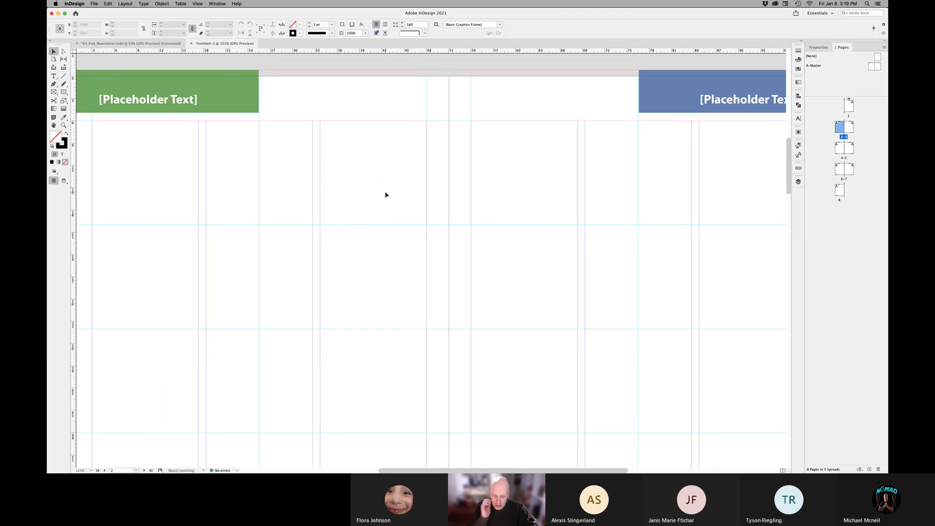
{"action": "key", "text": "super+minus"}
{"action": "key", "text": "super+minus"}
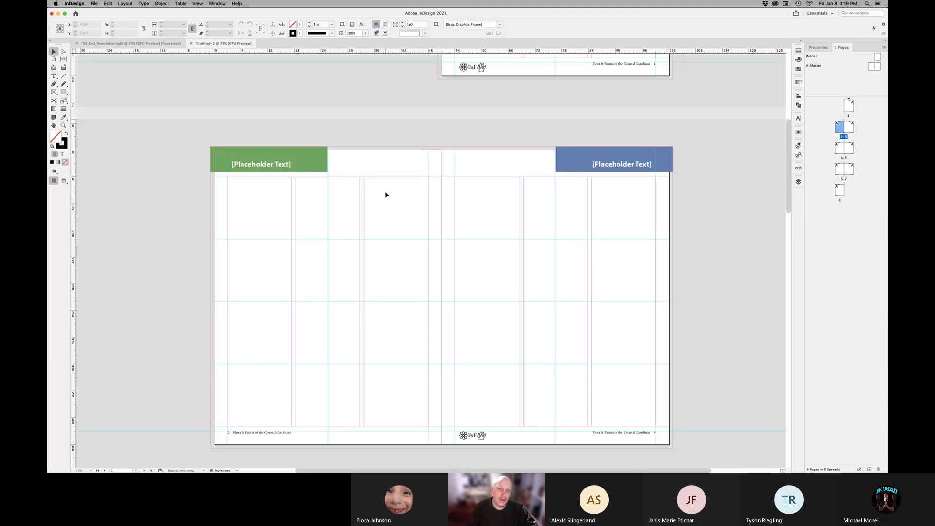
{"action": "left_click", "coordinate": [290, 168]}
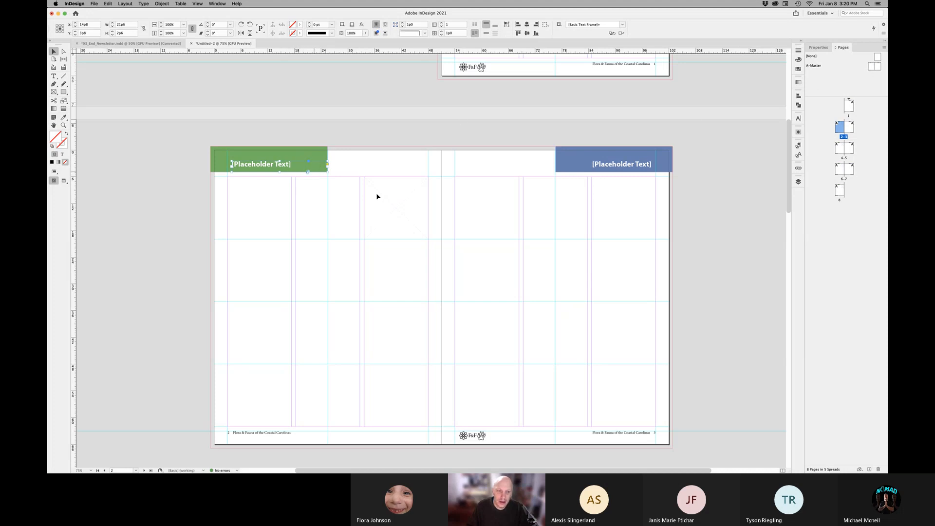
{"action": "left_click", "coordinate": [409, 198]}
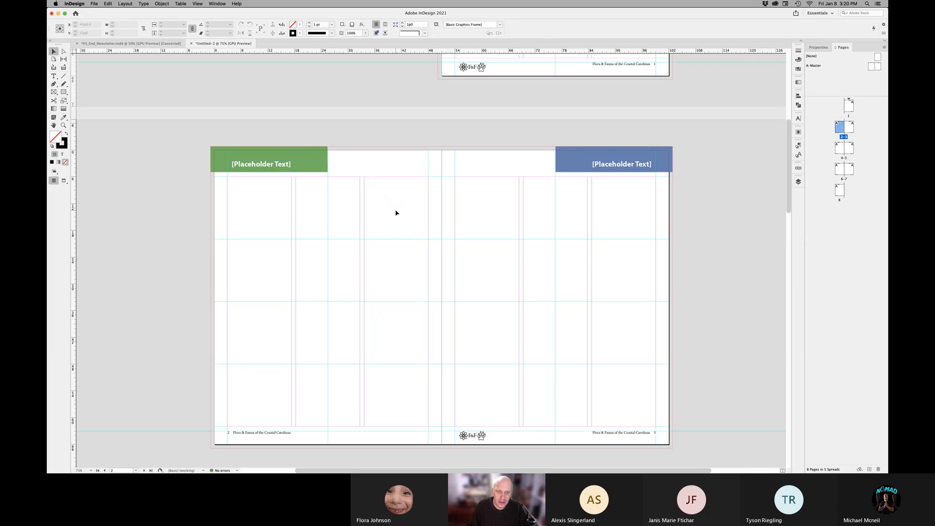
- Override the master's empty frame on page 2, move it off its cell, and return it to the third column's top grid cell
{"action": "left_click", "coordinate": [398, 262]}
{"action": "left_click_drag", "start_coordinate": [396, 229], "coordinate": [376, 257]}
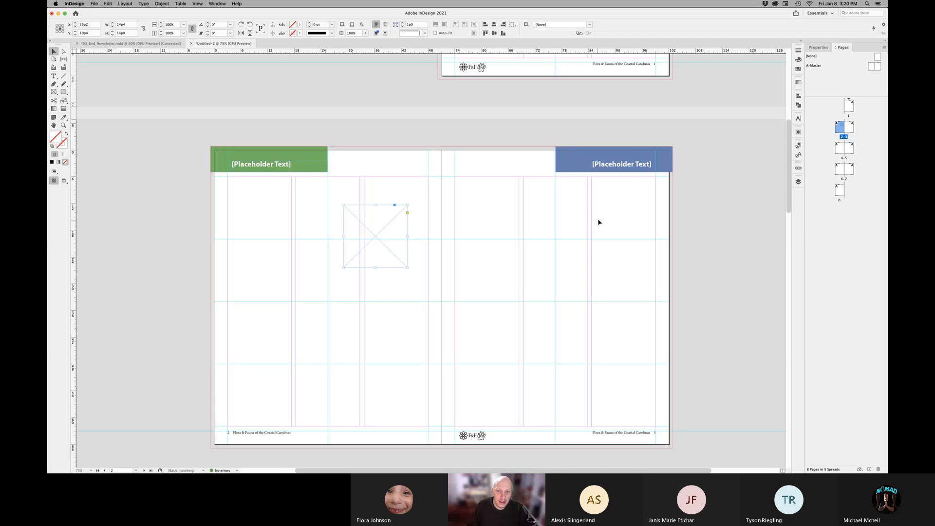
{"action": "scroll", "coordinate": [512, 308], "scroll_direction": "down", "scroll_amount": 5}
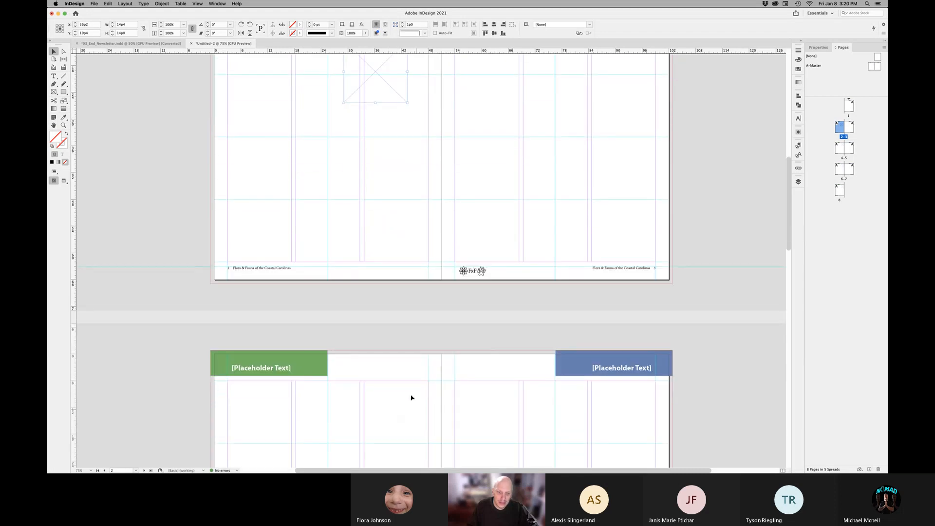
{"action": "scroll", "coordinate": [434, 230], "scroll_direction": "up", "scroll_amount": 3}
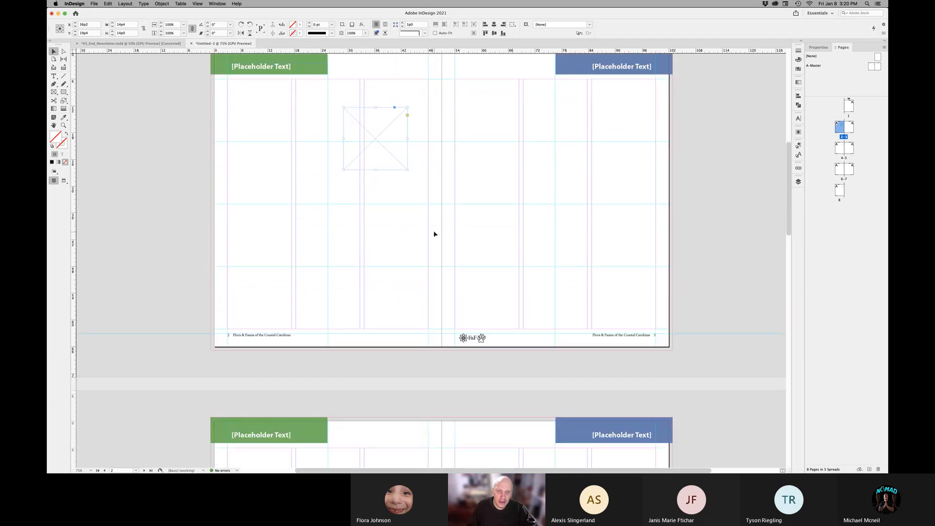
{"action": "left_click_drag", "start_coordinate": [395, 166], "coordinate": [410, 139]}
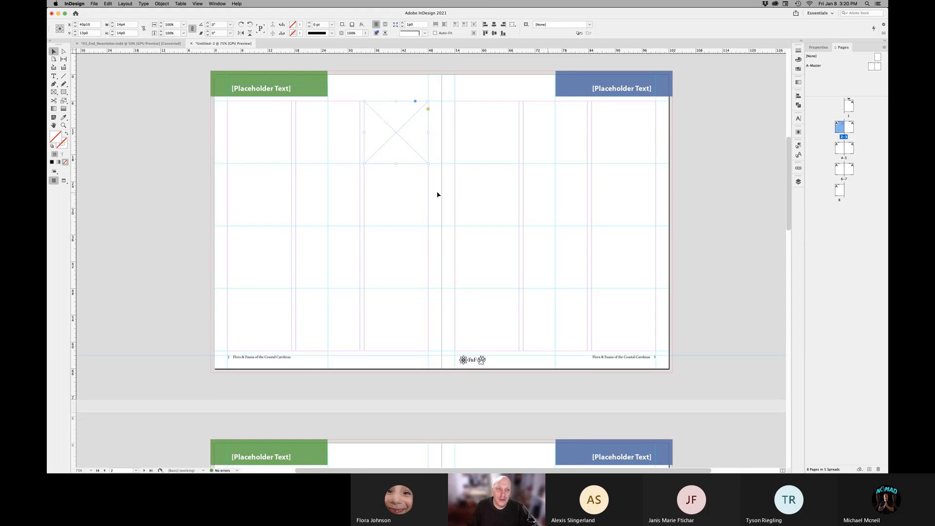
- Replace the green header's placeholder text on page 2 with "Egrets and Herons" copied from 03_End_Newsletter
{"action": "triple_click", "coordinate": [284, 92]}
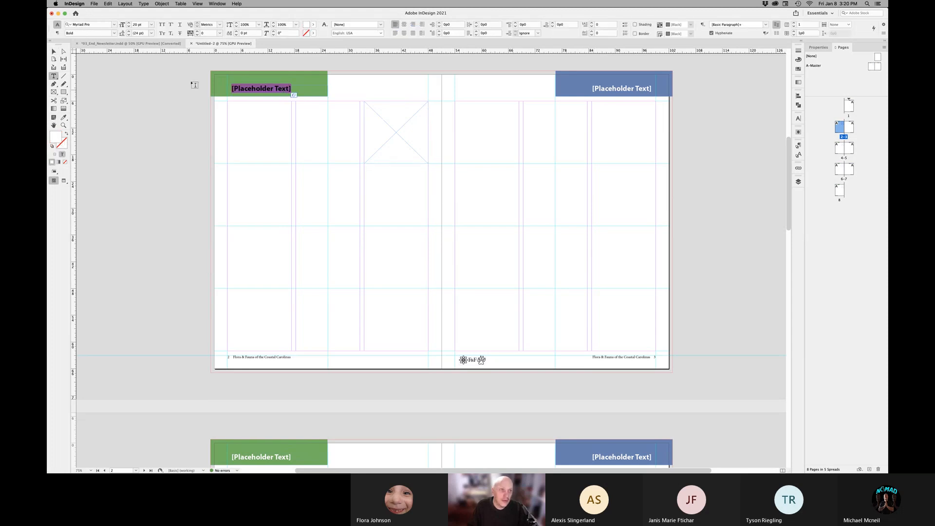
{"action": "left_click", "coordinate": [148, 45]}
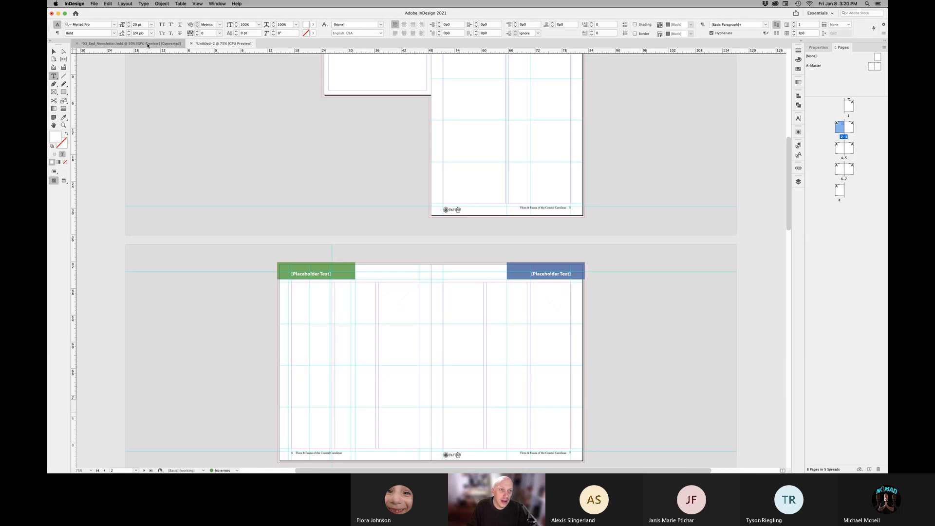
{"action": "scroll", "coordinate": [457, 246], "scroll_direction": "up", "scroll_amount": 20}
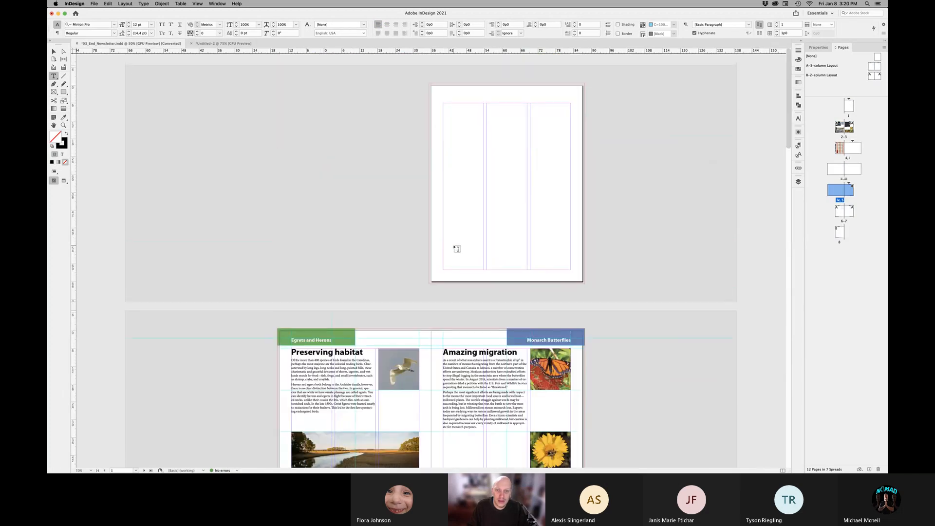
{"action": "left_click", "coordinate": [599, 361]}
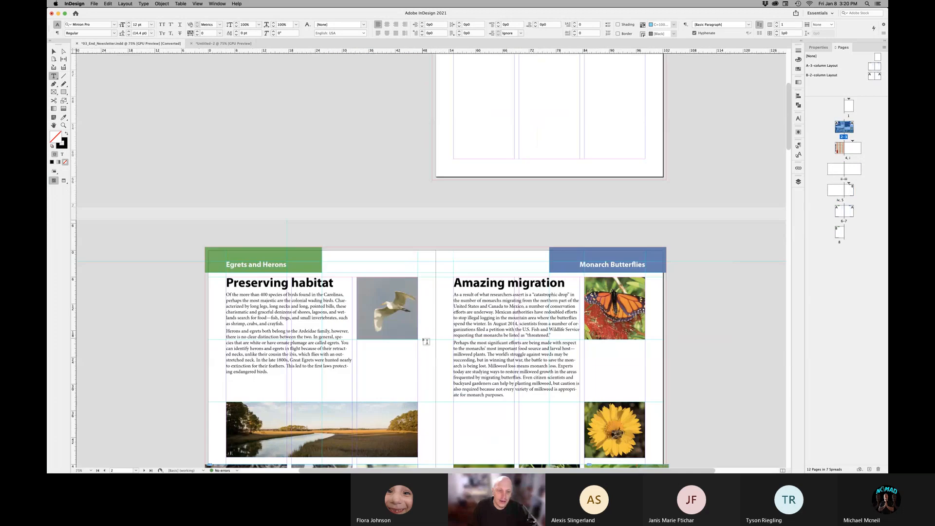
{"action": "left_click", "coordinate": [427, 338]}
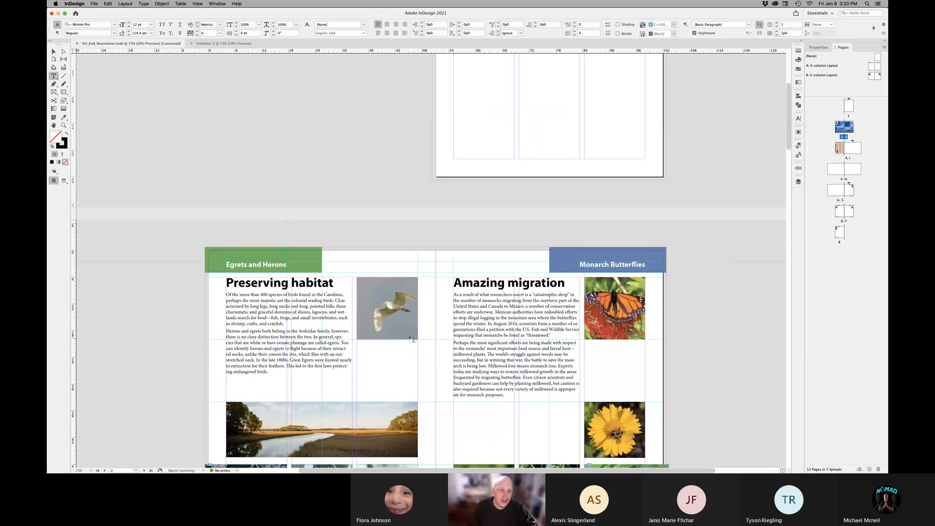
{"action": "triple_click", "coordinate": [244, 265]}
{"action": "key", "text": "cmd+c"}
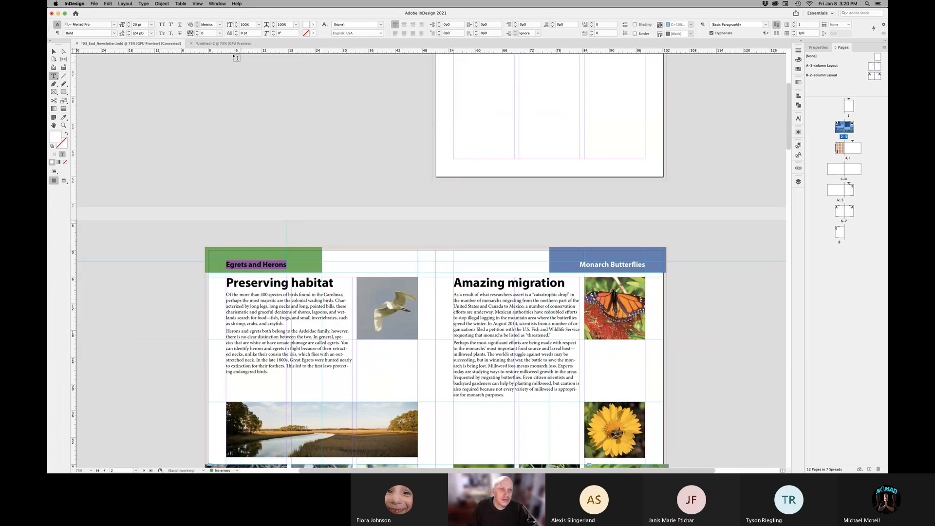
{"action": "left_click", "coordinate": [225, 44]}
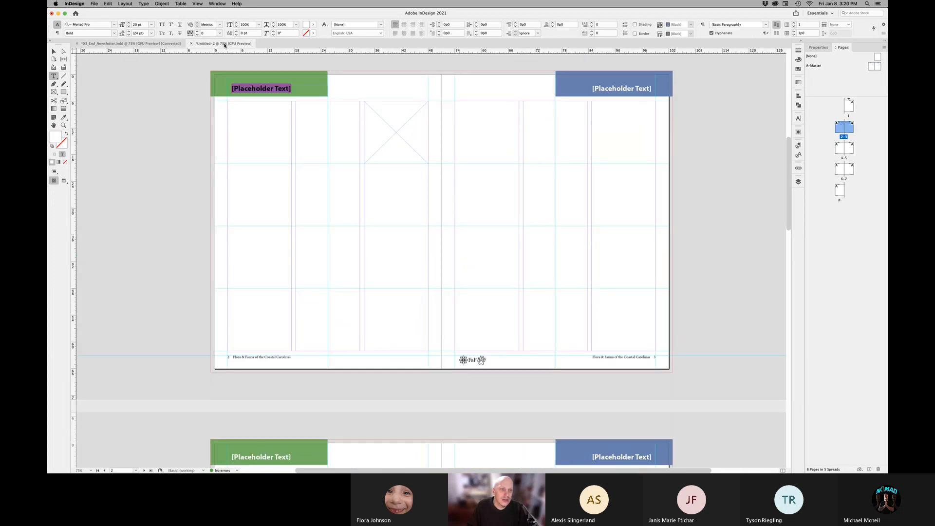
{"action": "key", "text": "cmd+v"}
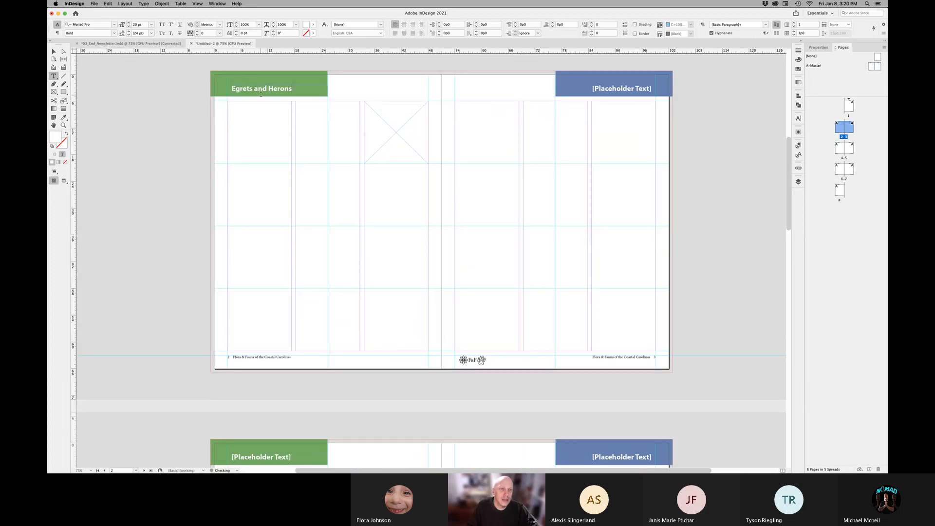
- Override the blue header's text frame on page 3 and replace its placeholder with "Monarch Butterflies" copied from 03_End_Newsletter
{"action": "left_click", "coordinate": [154, 43]}
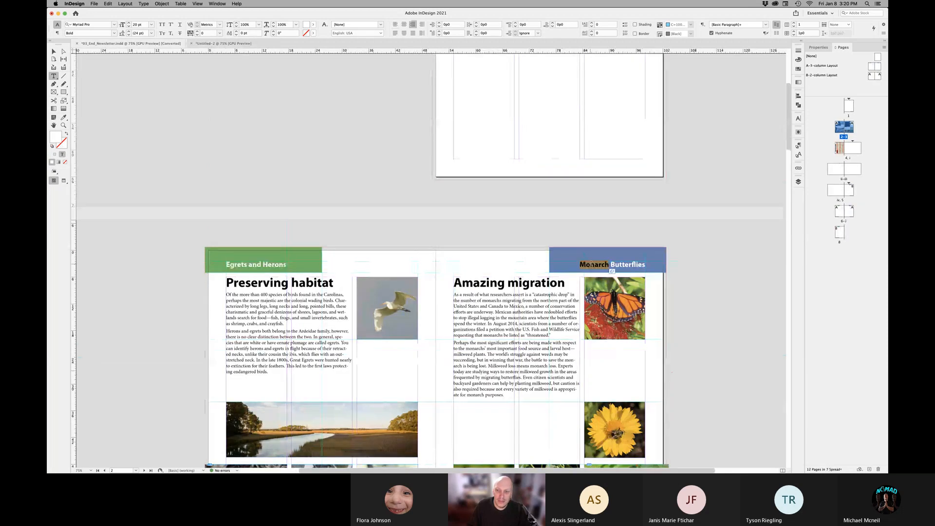
{"action": "key", "text": "super+a"}
{"action": "key", "text": "super+c"}
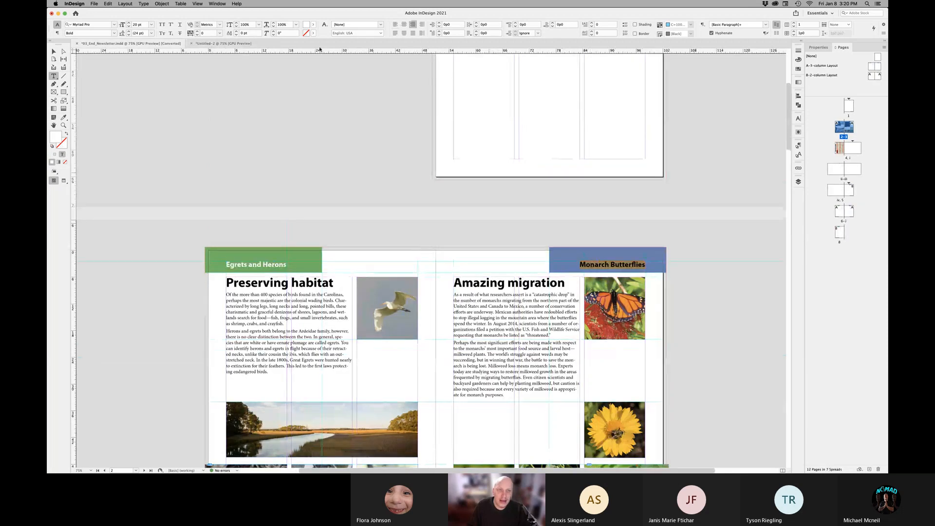
{"action": "left_click", "coordinate": [218, 42]}
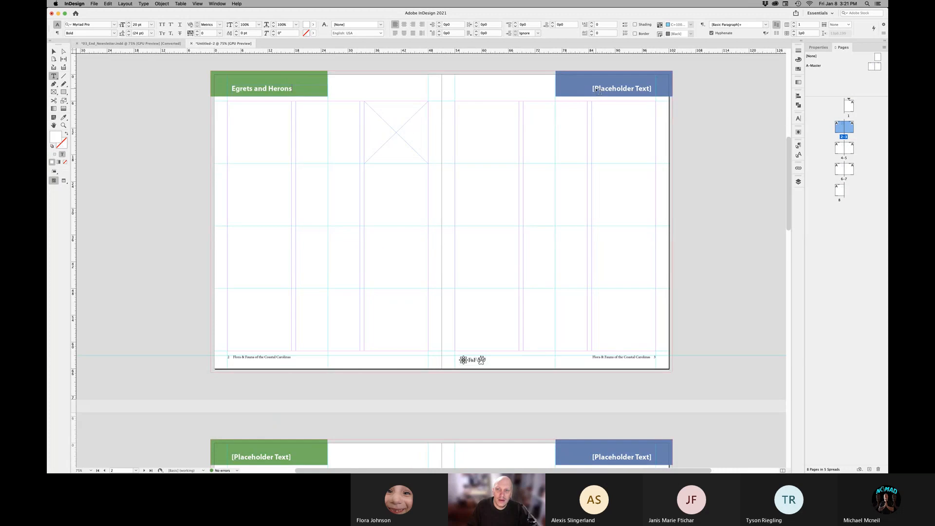
{"action": "left_click", "coordinate": [613, 91]}
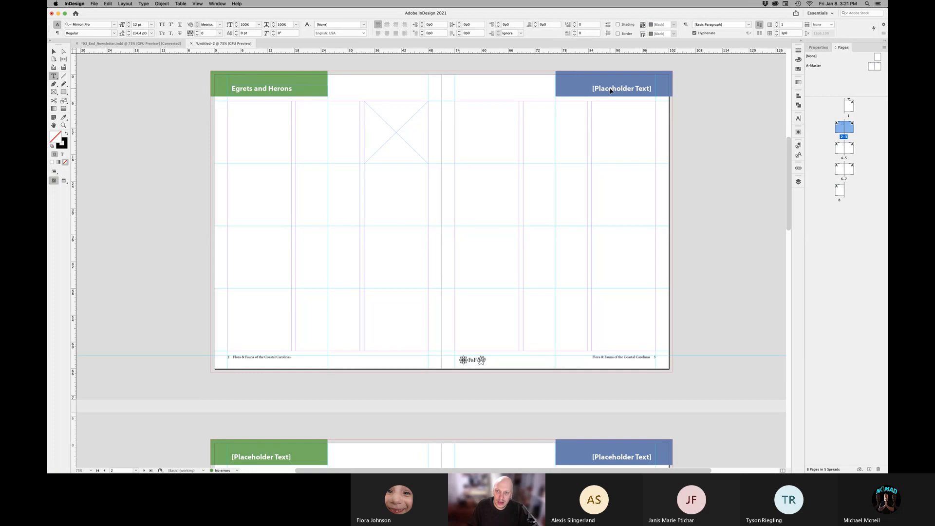
{"action": "left_click", "coordinate": [611, 90]}
{"action": "triple_click", "coordinate": [615, 88]}
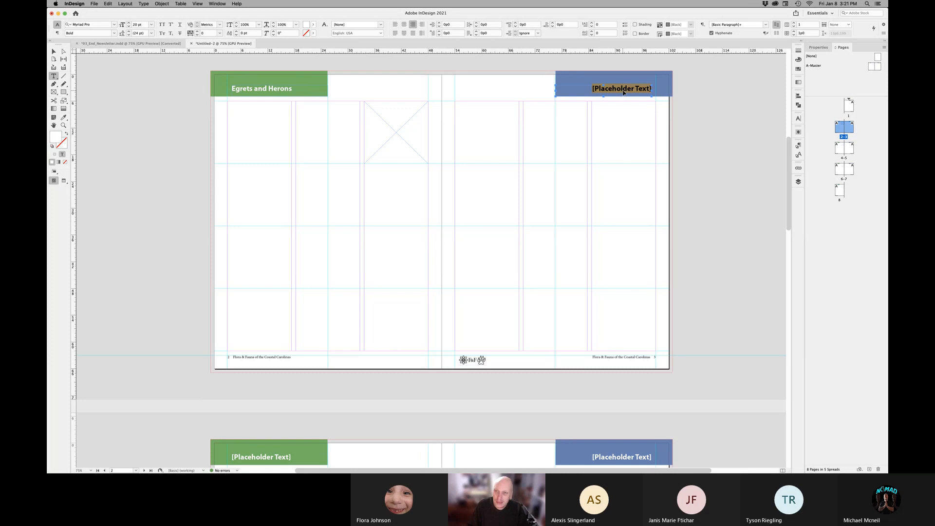
{"action": "key", "text": "super+v"}
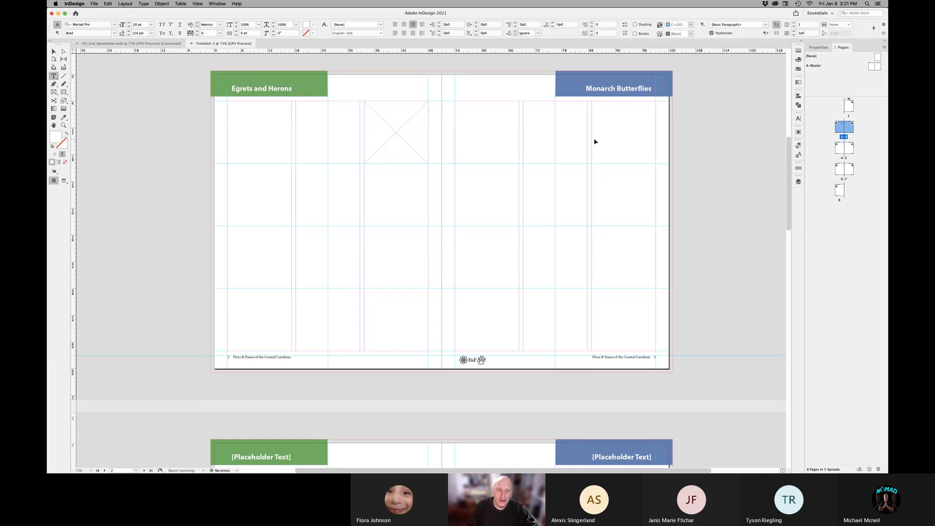
{"action": "key", "text": "Escape"}
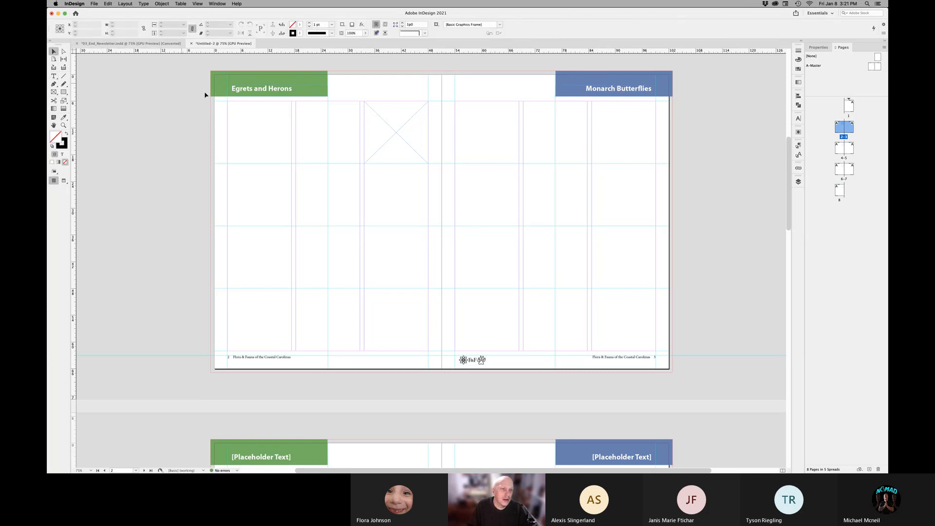
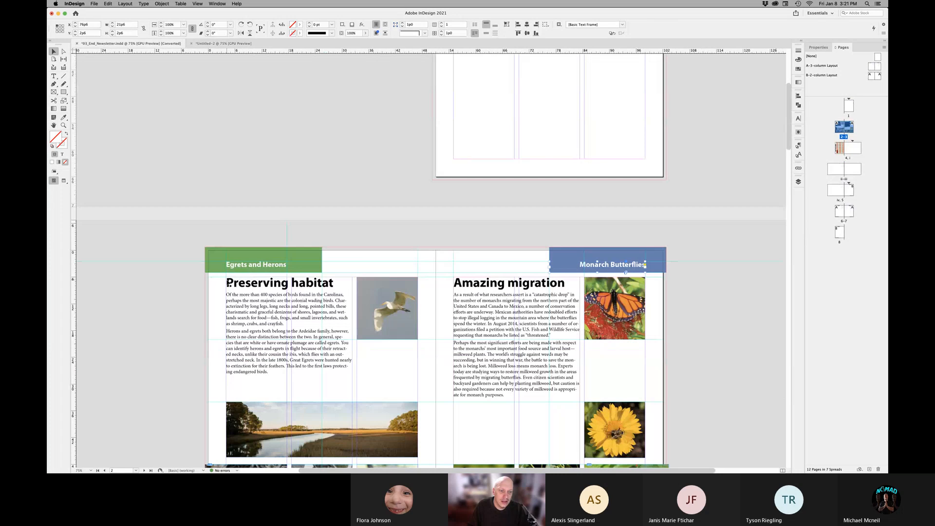
- Compare spread 2–3 with the article layout in 03_End_Newsletter, and return to the Untitled-2 document
{"action": "left_click", "coordinate": [210, 43]}
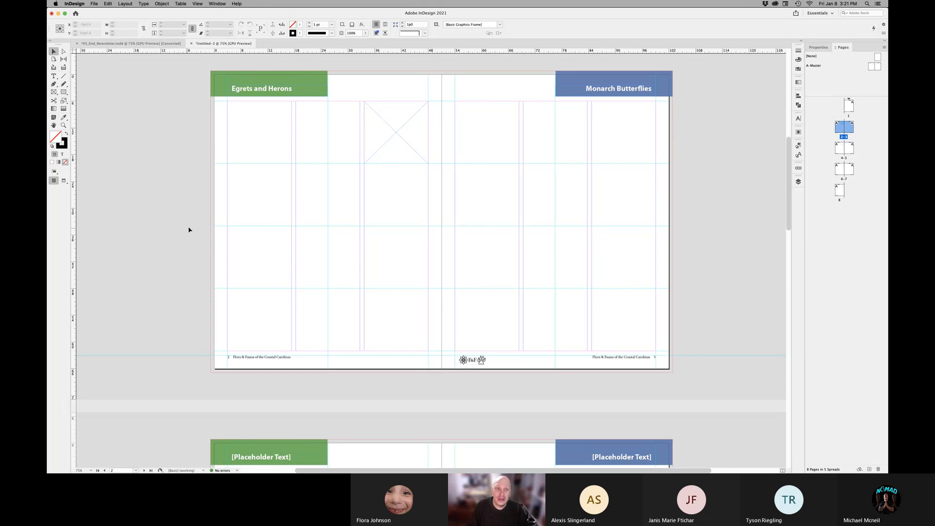
{"action": "left_click", "coordinate": [137, 44]}
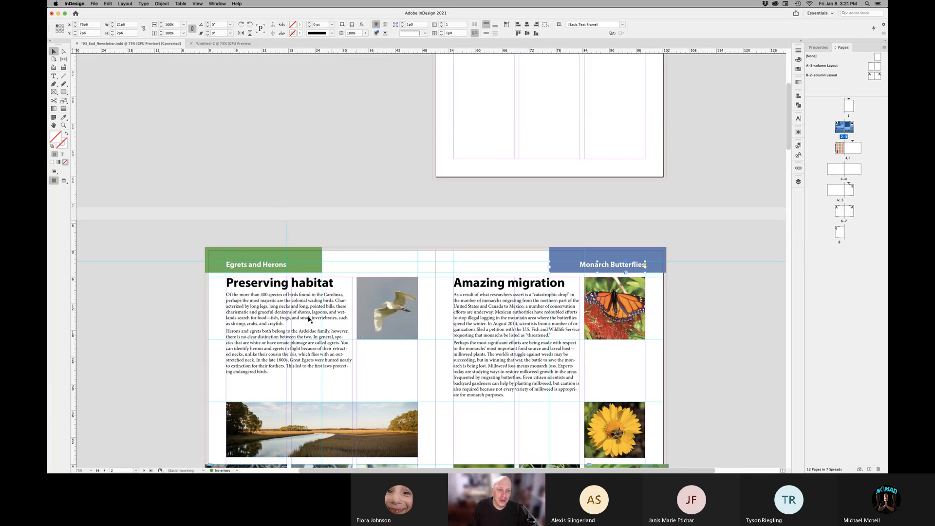
{"action": "scroll", "coordinate": [495, 273], "scroll_direction": "down", "scroll_amount": 15}
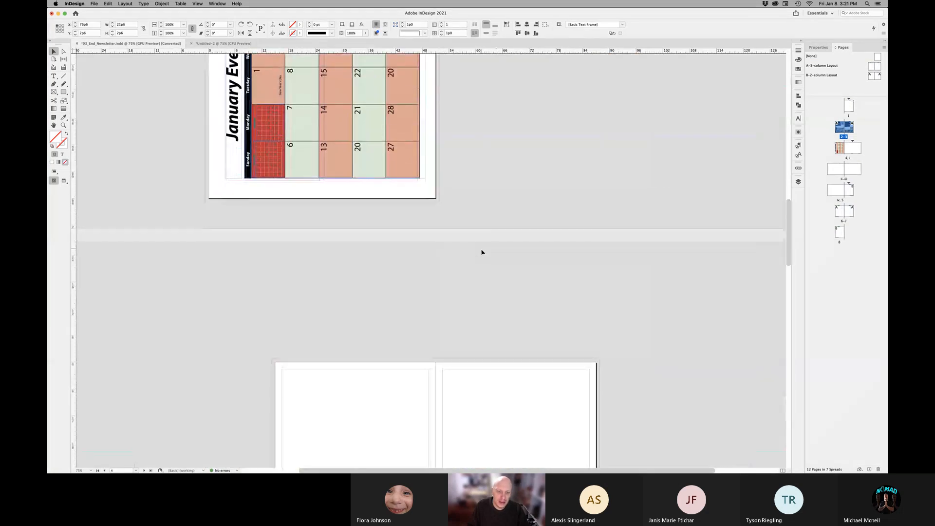
{"action": "scroll", "coordinate": [482, 251], "scroll_direction": "up", "scroll_amount": 10}
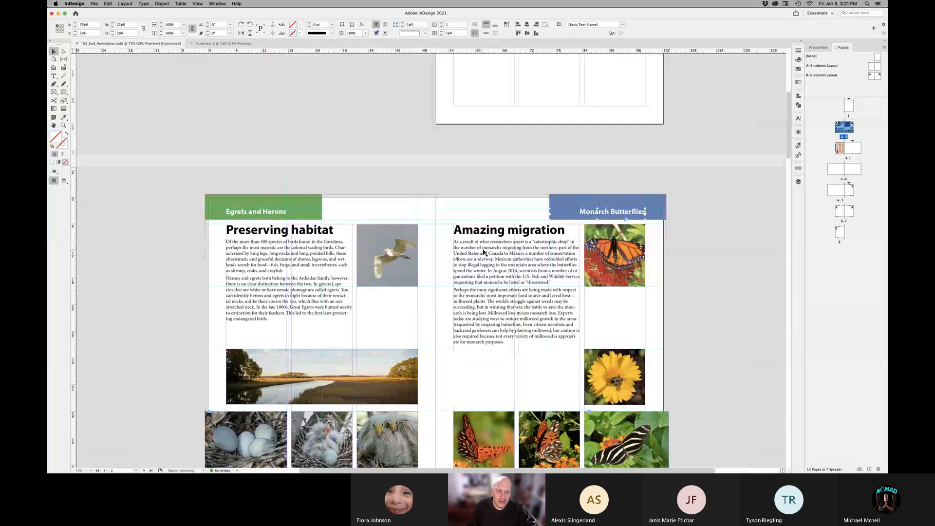
{"action": "left_click", "coordinate": [221, 43]}
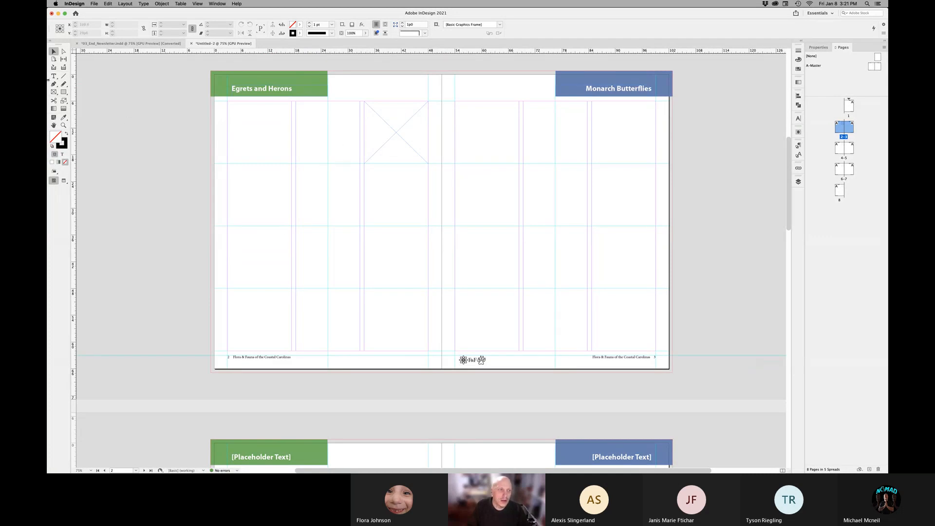
- Draw a text frame on page 2 across the first two columns, from the top margin down through the third grid row
{"action": "left_click", "coordinate": [53, 76]}
{"action": "left_click_drag", "start_coordinate": [229, 103], "coordinate": [360, 289]}
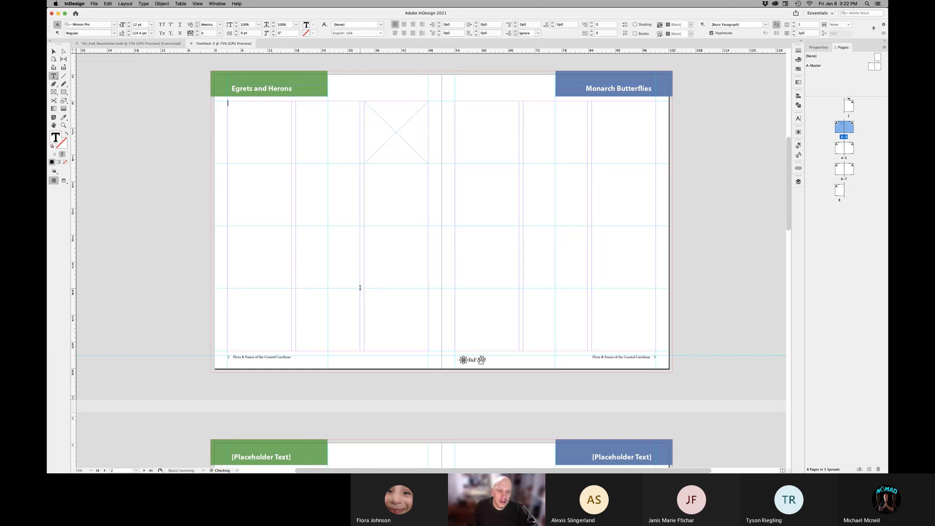
{"action": "key", "text": "super+1"}
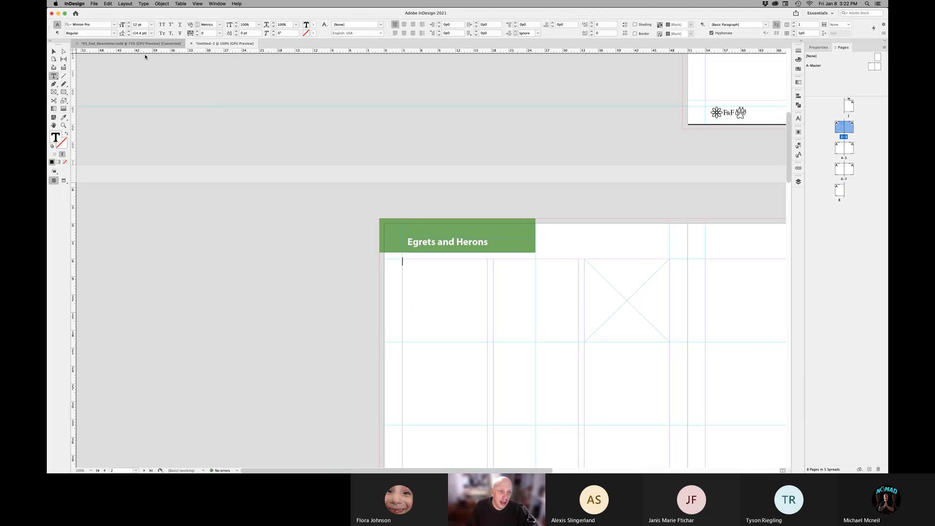
- Preview Article1.txt from the Links folder and place it in page 2's empty text frame
{"action": "left_click", "coordinate": [129, 44]}
{"action": "left_click", "coordinate": [224, 44]}
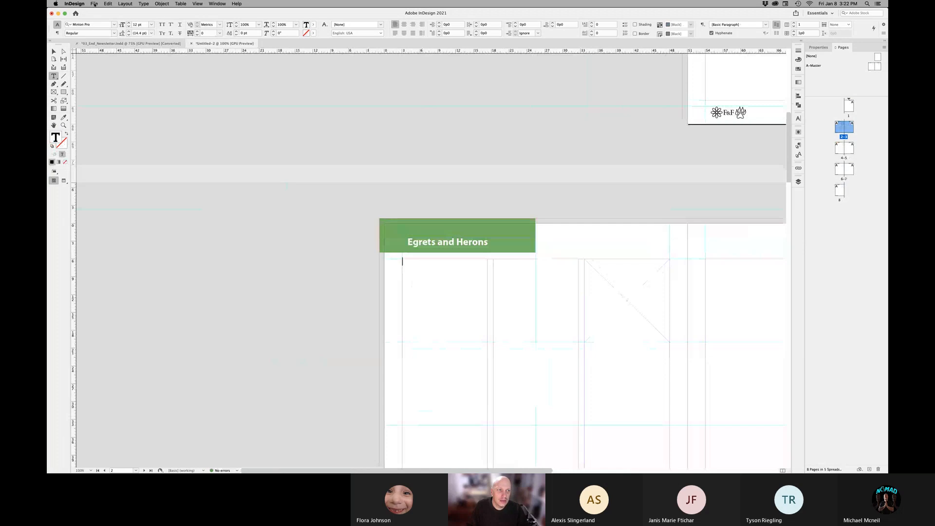
{"action": "left_click", "coordinate": [94, 4]}
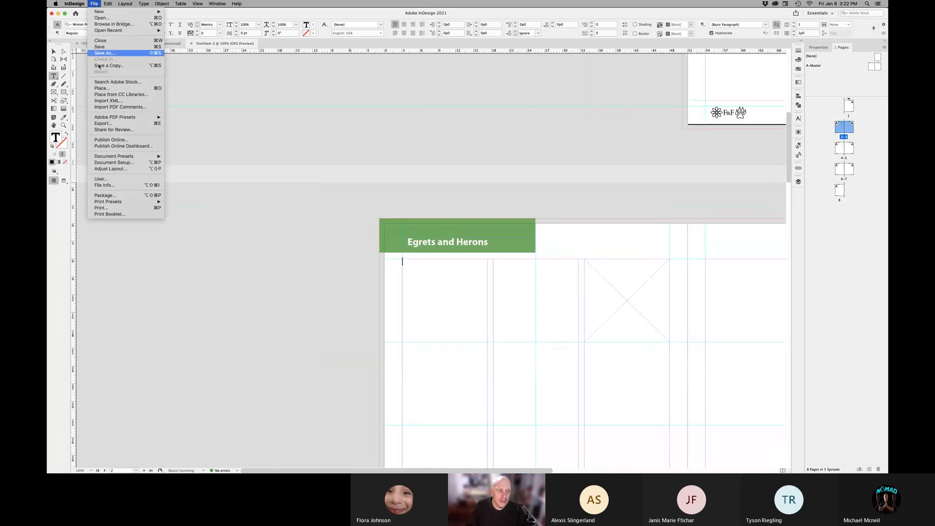
{"action": "left_click", "coordinate": [103, 89]}
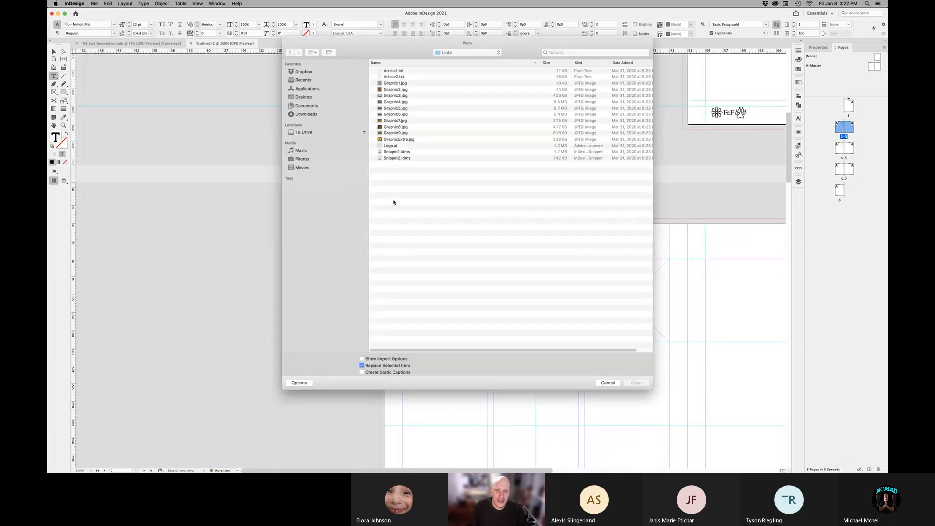
{"action": "left_click", "coordinate": [410, 71]}
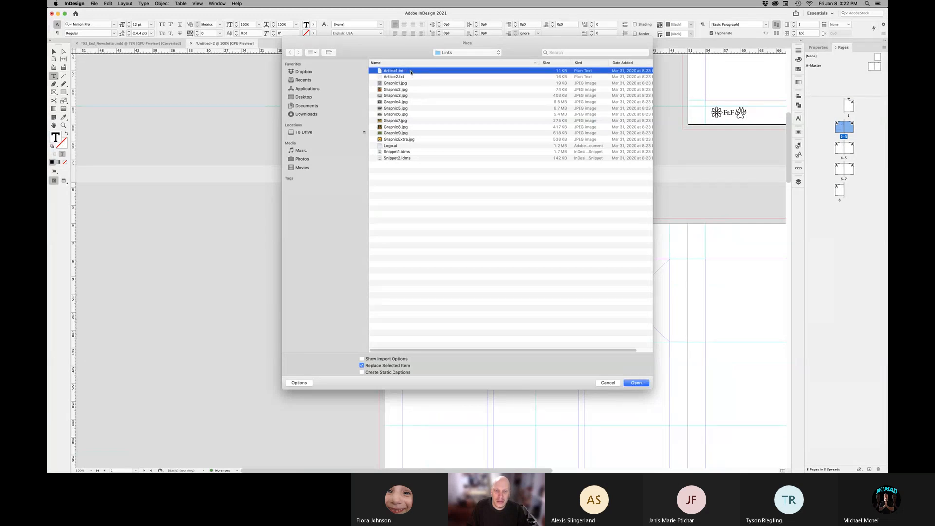
{"action": "key", "text": "space"}
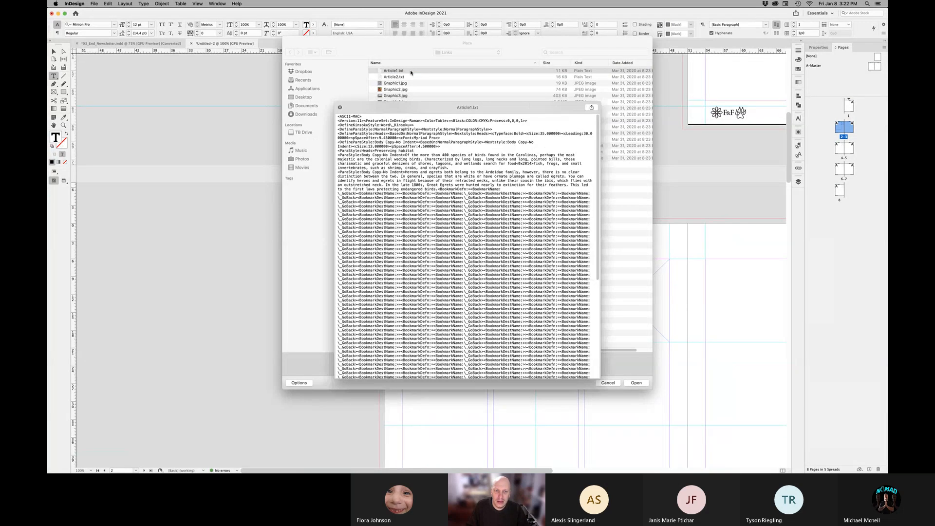
{"action": "key", "text": "space"}
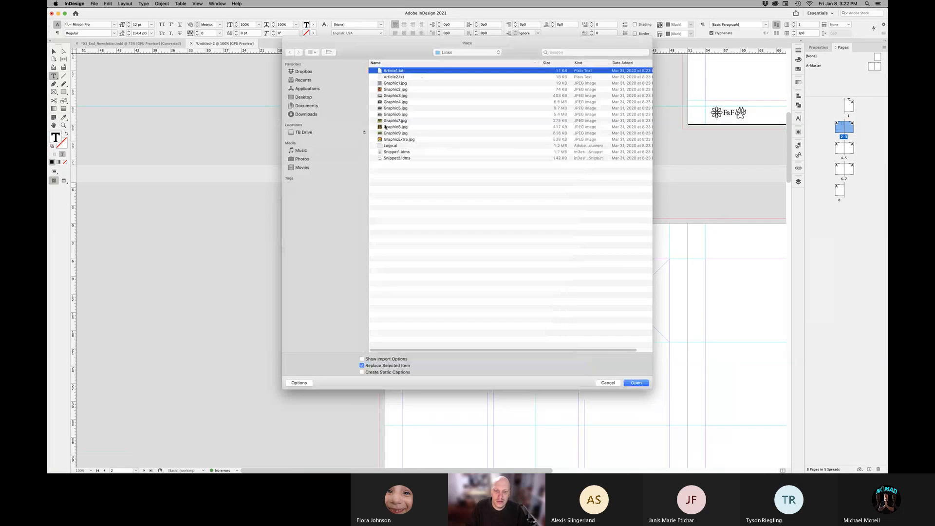
{"action": "left_click", "coordinate": [636, 383]}
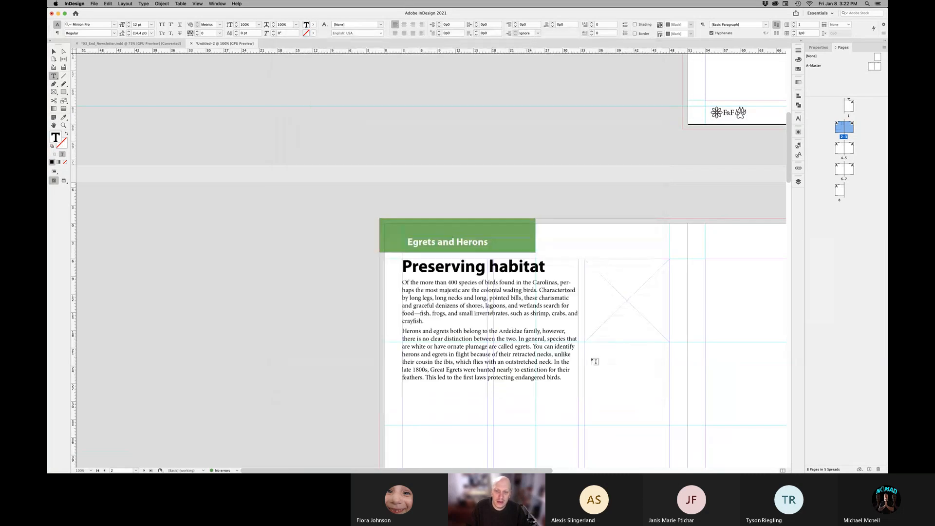
{"action": "left_click", "coordinate": [353, 335]}
- Inspect the paragraph styles applied to the "Preserving habitat" heading and its body text on page 2
{"action": "left_click_drag", "start_coordinate": [603, 320], "coordinate": [326, 195]}
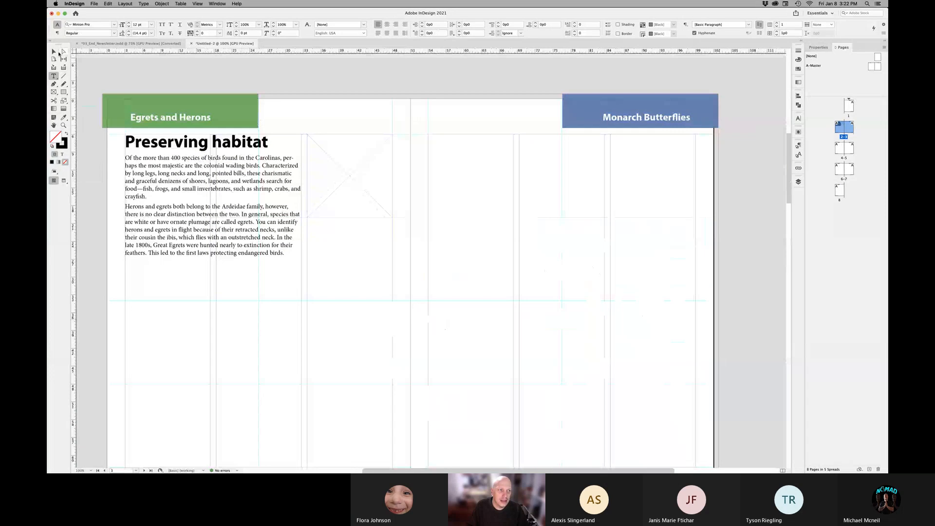
{"action": "left_click", "coordinate": [53, 52]}
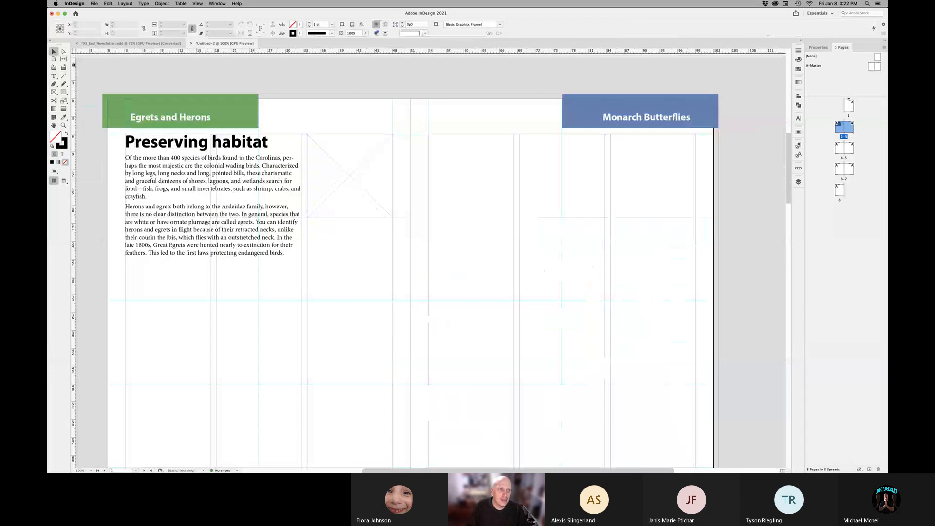
{"action": "triple_click", "coordinate": [180, 143]}
{"action": "left_click_drag", "start_coordinate": [174, 165], "coordinate": [195, 235]}
{"action": "left_click_drag", "start_coordinate": [203, 174], "coordinate": [216, 247]}
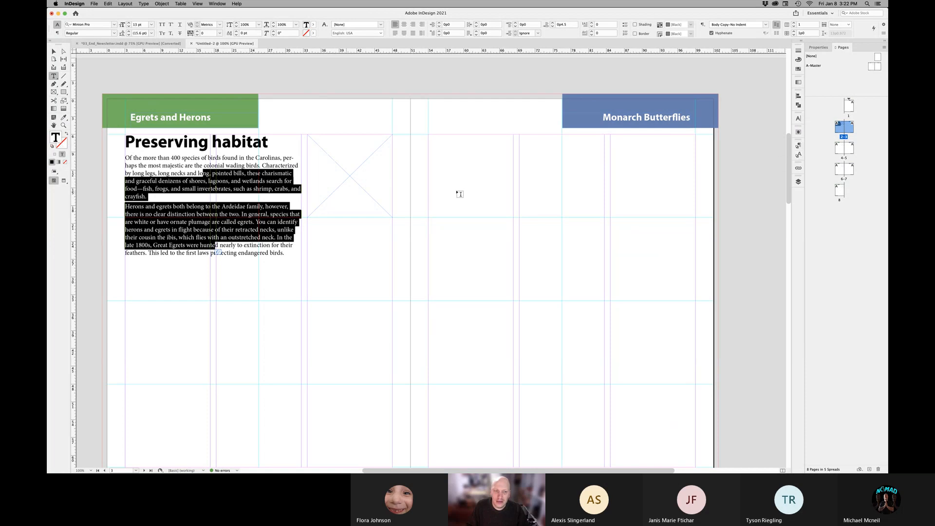
{"action": "left_click", "coordinate": [799, 145]}
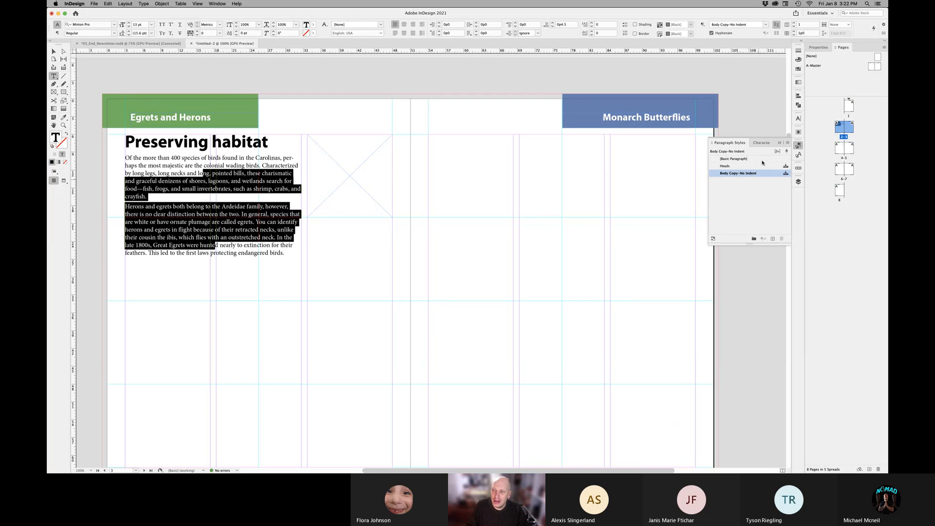
{"action": "double_click", "coordinate": [250, 144]}
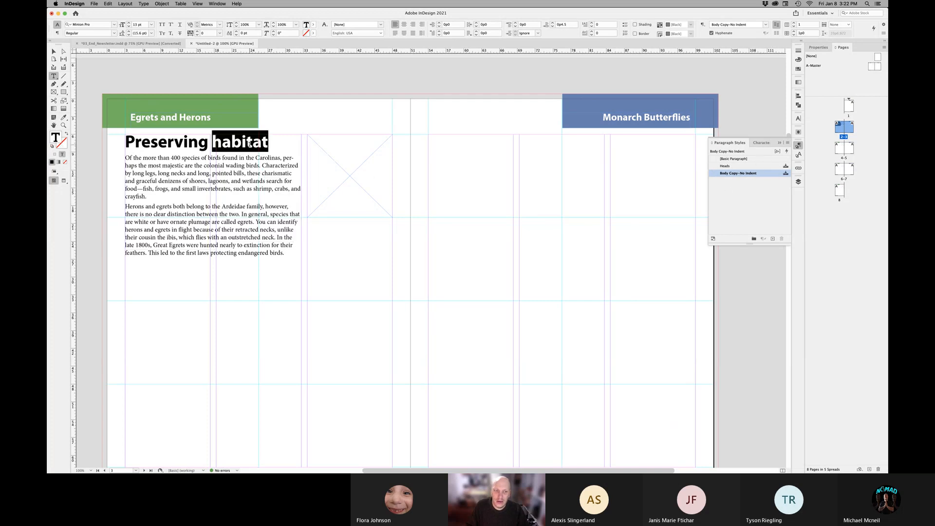
{"action": "triple_click", "coordinate": [250, 144]}
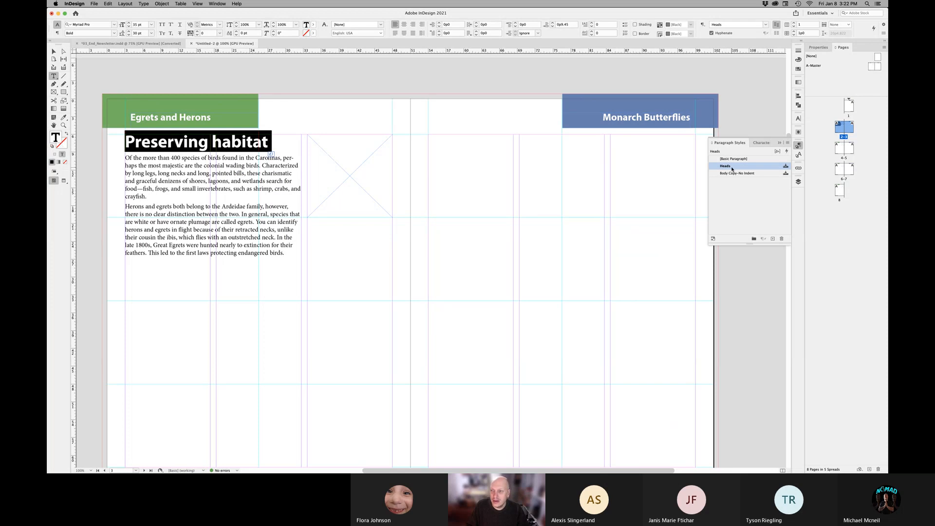
- Draw a text frame on page 3 across the first two columns and two grid rows, and place Article2.txt in it
{"action": "left_click", "coordinate": [54, 52]}
{"action": "left_click", "coordinate": [485, 169]}
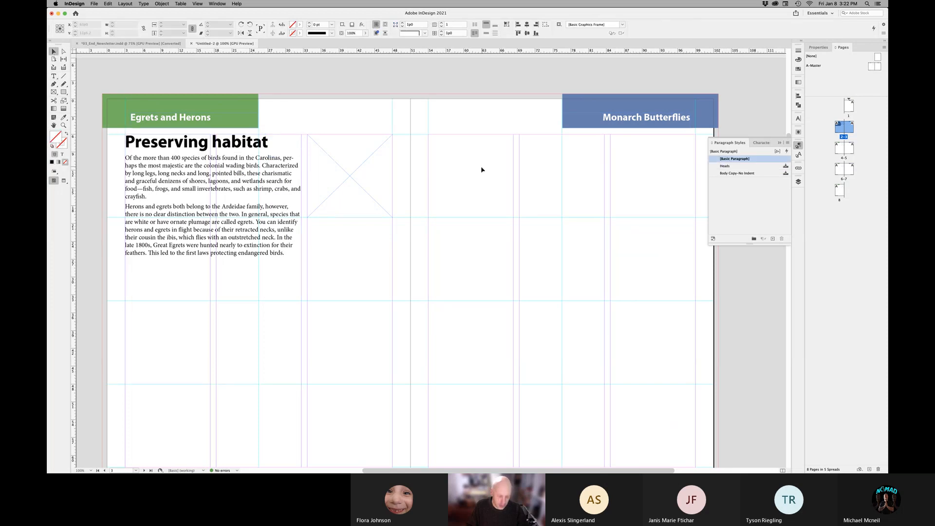
{"action": "key", "text": "t"}
{"action": "left_click_drag", "start_coordinate": [430, 137], "coordinate": [604, 299]}
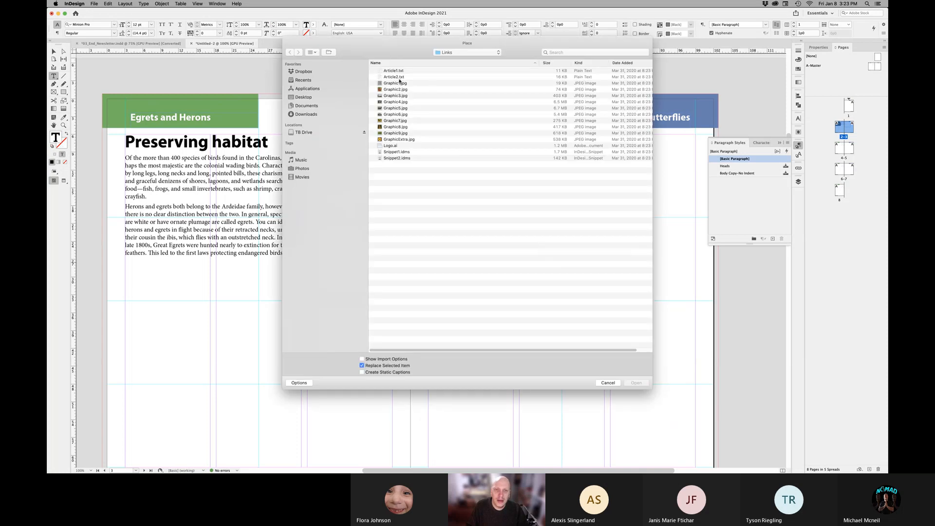
{"action": "left_click", "coordinate": [400, 77]}
{"action": "left_click", "coordinate": [632, 384]}
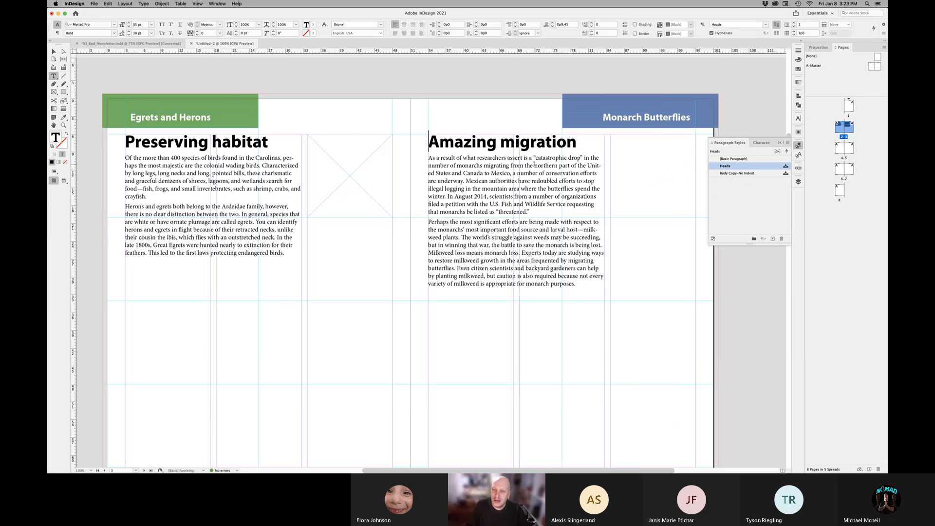
- Try the Body Copy-No Indent style on the "Amazing migration" heading, and restore the Heads style
{"action": "left_click_drag", "start_coordinate": [526, 158], "coordinate": [533, 204]}
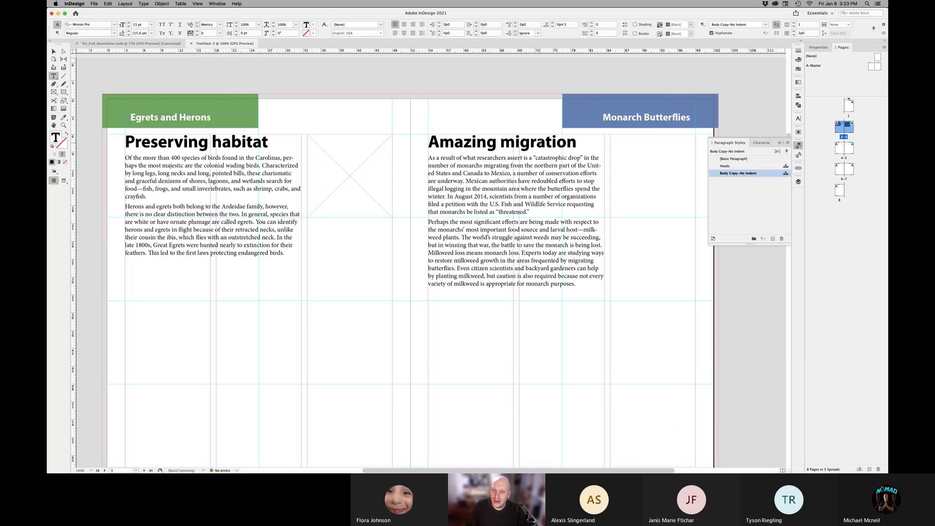
{"action": "triple_click", "coordinate": [541, 143]}
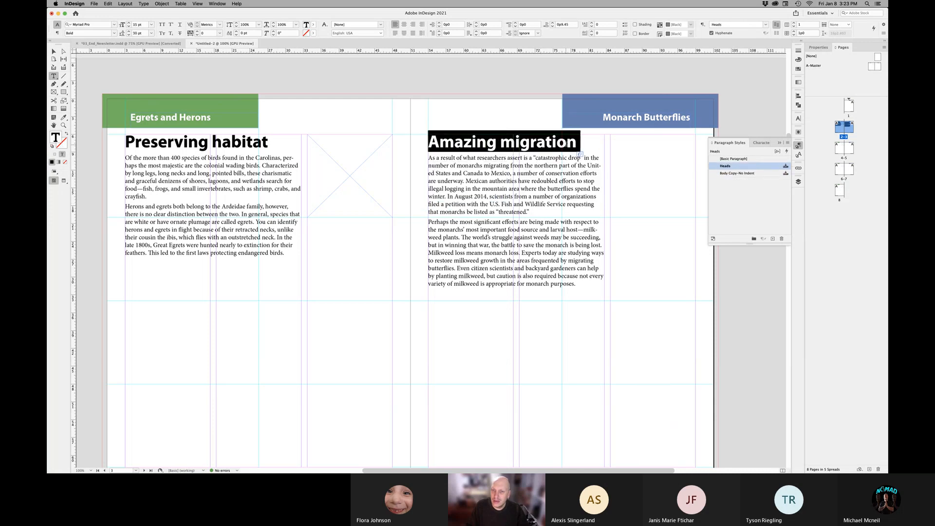
{"action": "left_click", "coordinate": [730, 174]}
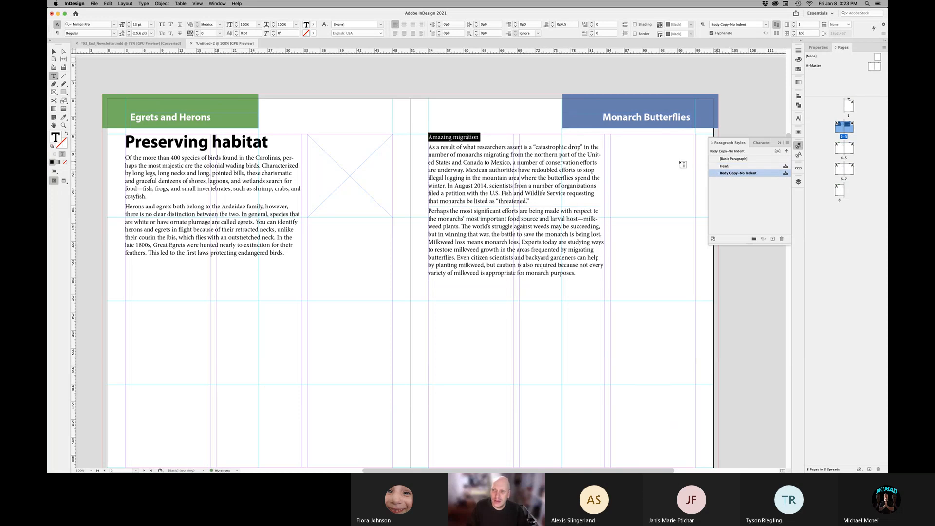
{"action": "left_click", "coordinate": [732, 167]}
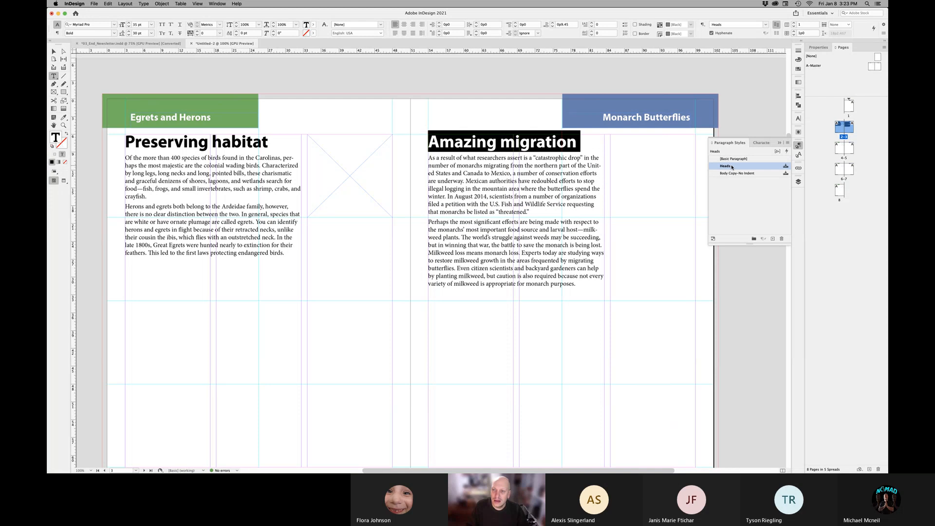
{"action": "left_click", "coordinate": [514, 105]}
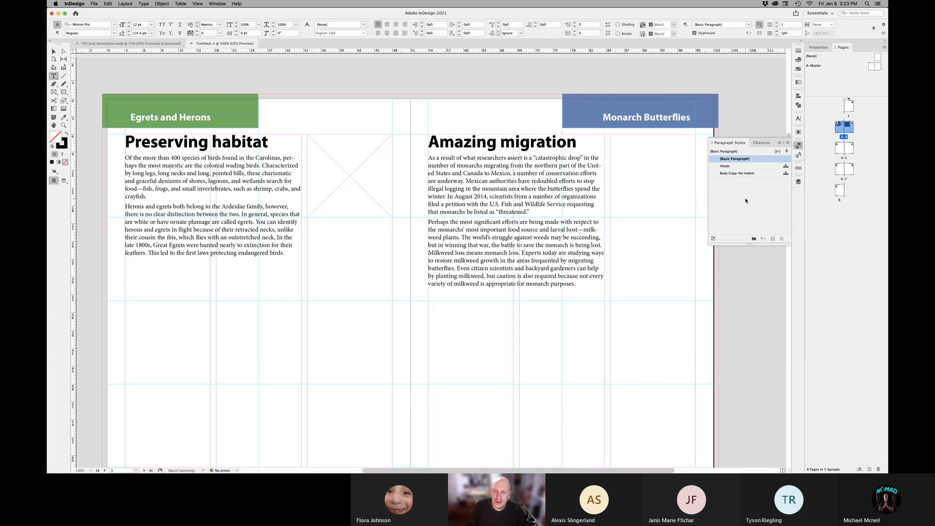
{"action": "left_click", "coordinate": [54, 51]}
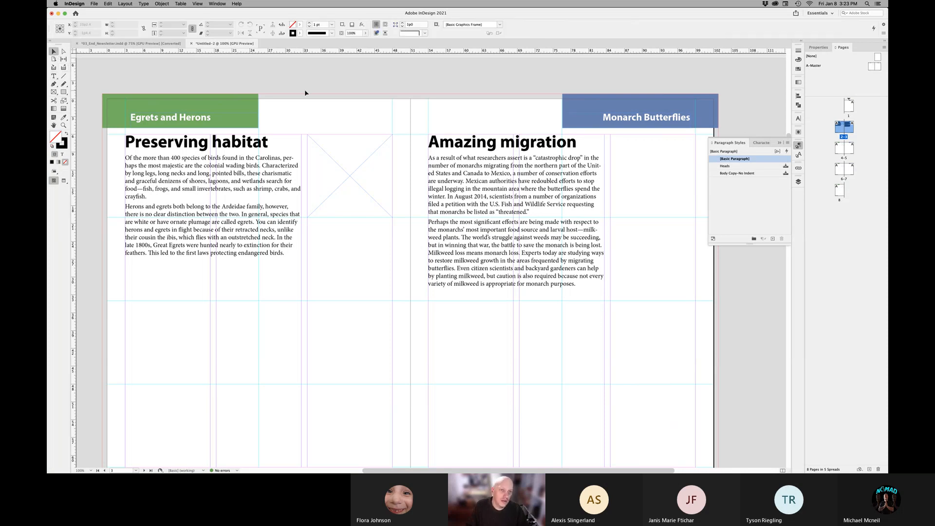
- Place Snippet2.idms from the Links folder on spread 2–3, starting at page 2's outer margin on the guide below the article
{"action": "left_click", "coordinate": [420, 303], "text": "alt+super"}
{"action": "left_click", "coordinate": [407, 328], "text": "alt+super"}
{"action": "left_click_drag", "start_coordinate": [435, 309], "coordinate": [427, 299]}
{"action": "scroll", "coordinate": [619, 230], "scroll_direction": "up", "scroll_amount": 1}
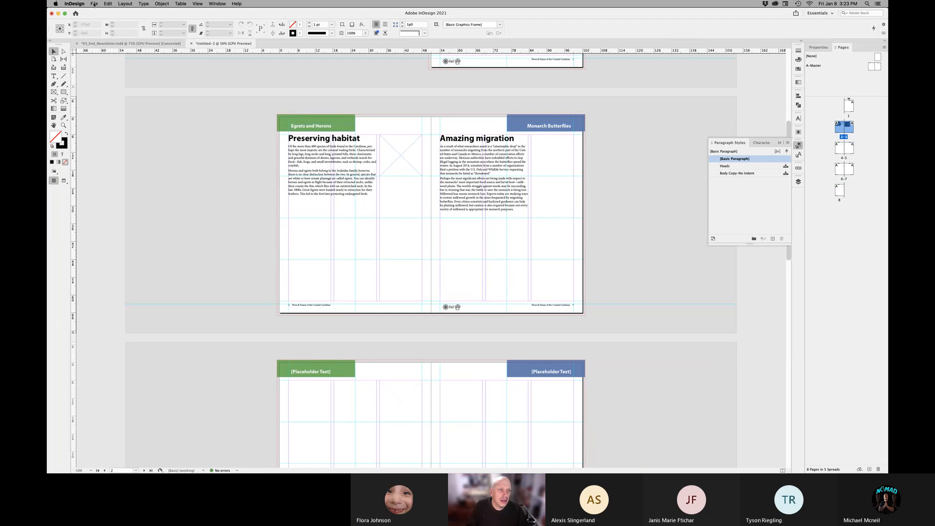
{"action": "left_click", "coordinate": [94, 4]}
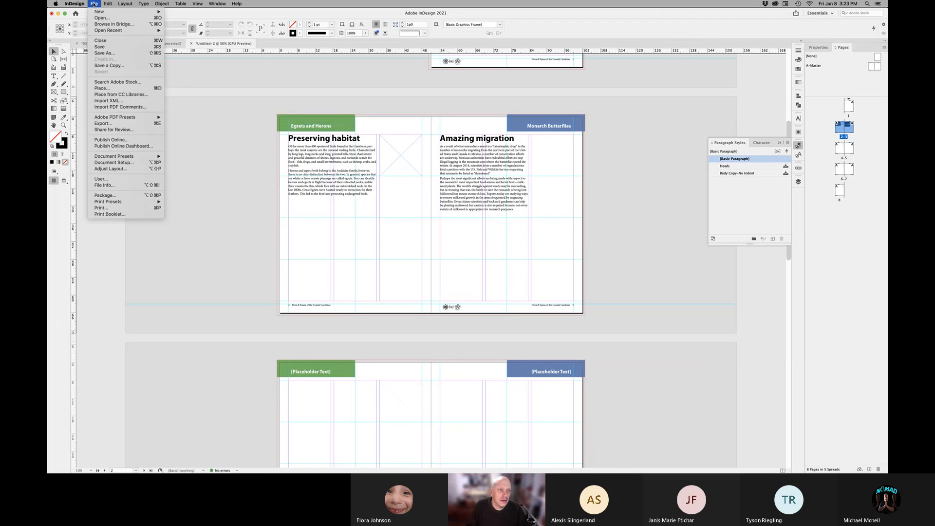
{"action": "left_click", "coordinate": [105, 89]}
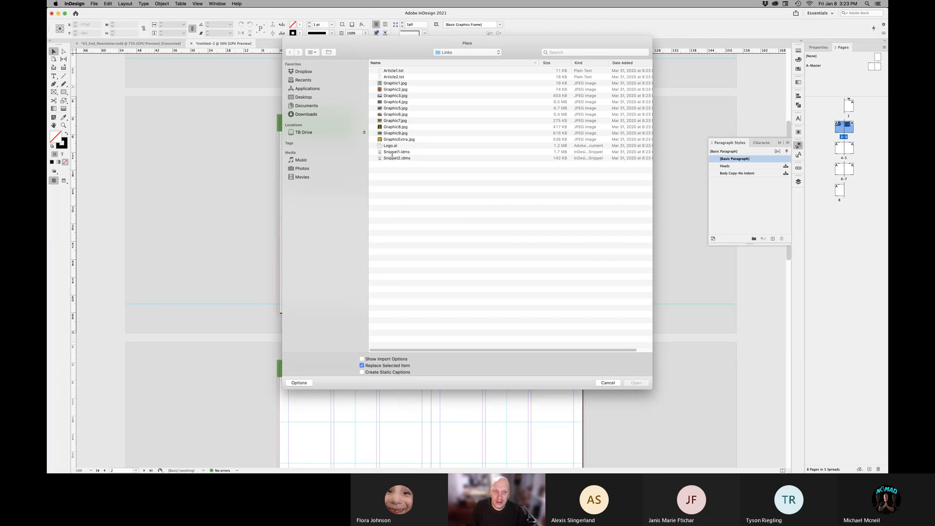
{"action": "left_click_drag", "start_coordinate": [389, 39], "coordinate": [342, 134]}
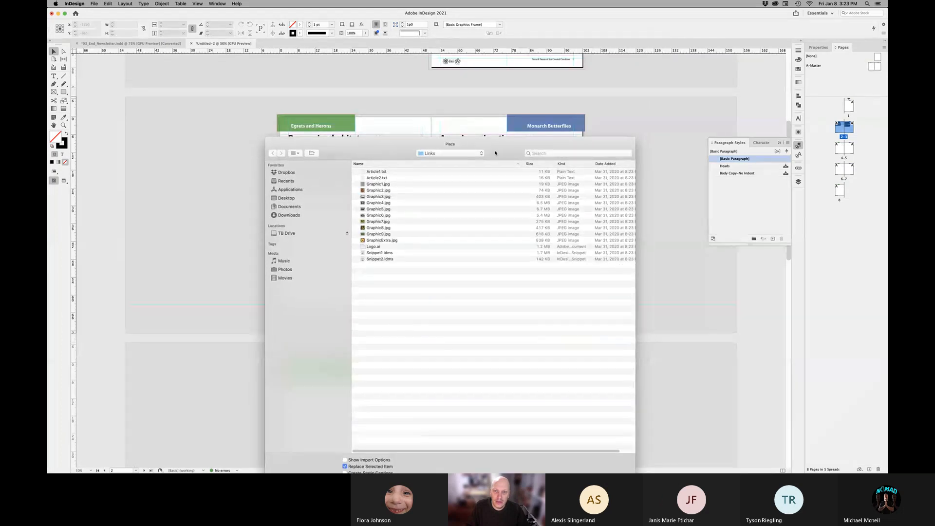
{"action": "left_click_drag", "start_coordinate": [496, 153], "coordinate": [494, 117]}
{"action": "left_click", "coordinate": [379, 223]}
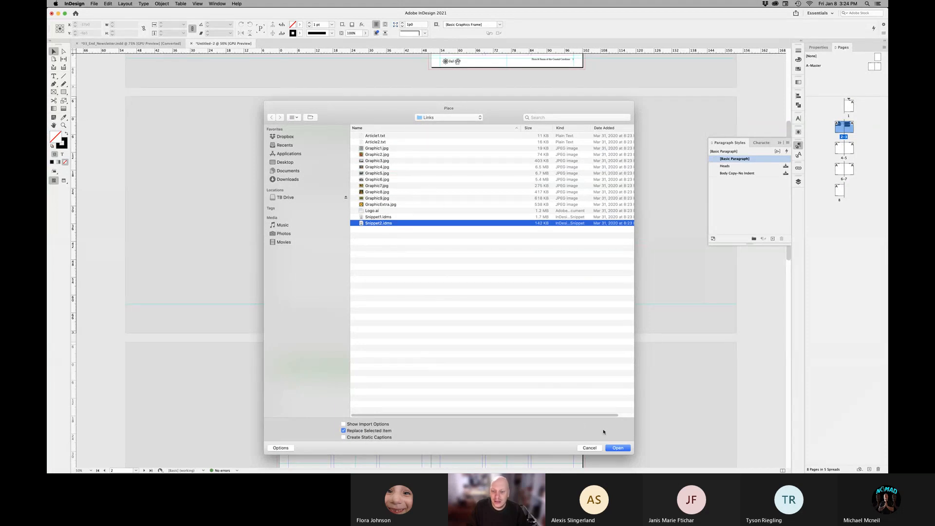
{"action": "left_click", "coordinate": [617, 448]}
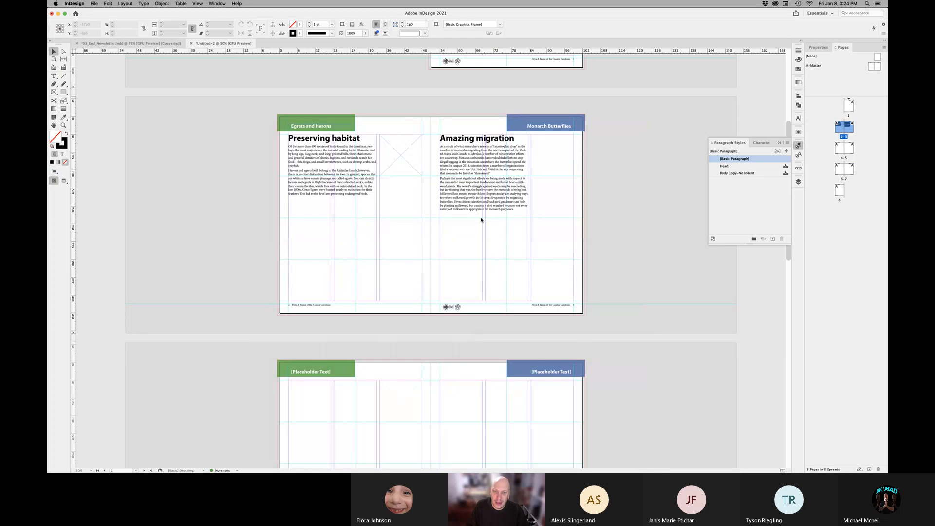
{"action": "left_click", "coordinate": [346, 248], "text": "super"}
{"action": "left_click_drag", "start_coordinate": [403, 264], "coordinate": [276, 247]}
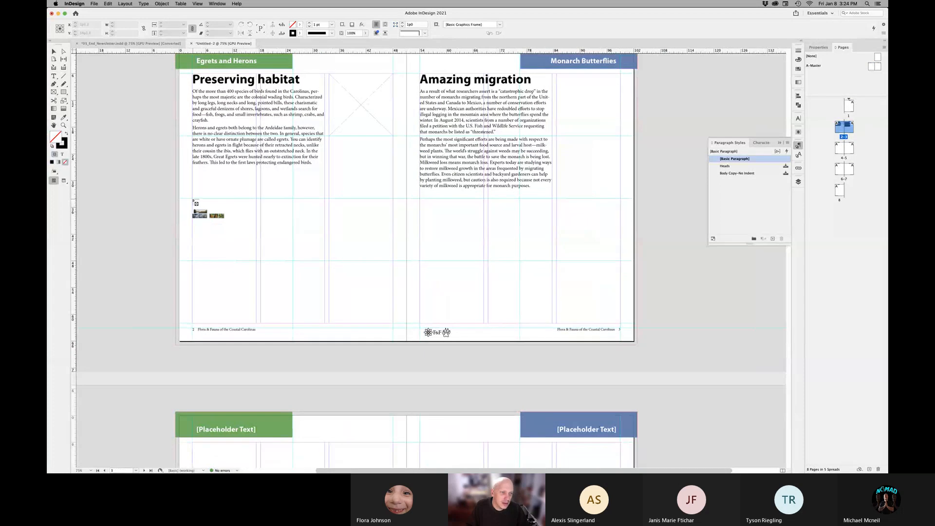
{"action": "left_click", "coordinate": [194, 200]}
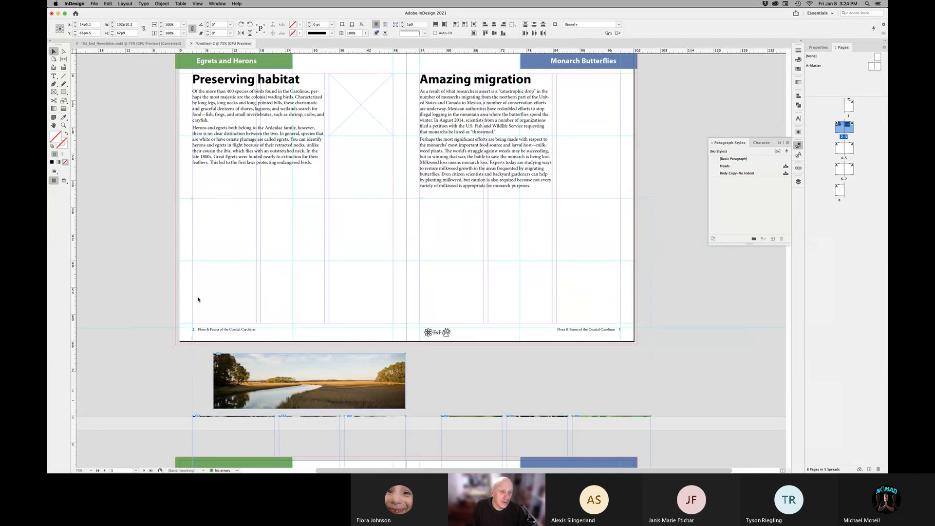
- Move the placed photos up onto spread 2–3 so the lower row rests on the bottom margin and the landscape sits below the article
{"action": "left_click_drag", "start_coordinate": [227, 390], "coordinate": [213, 236]}
{"action": "left_click_drag", "start_coordinate": [361, 304], "coordinate": [495, 358]}
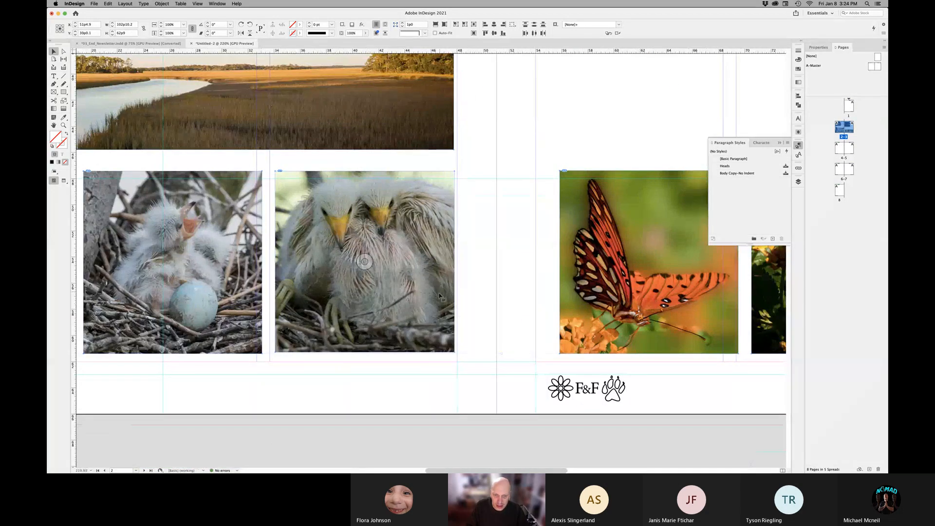
{"action": "left_click_drag", "start_coordinate": [438, 295], "coordinate": [444, 312]}
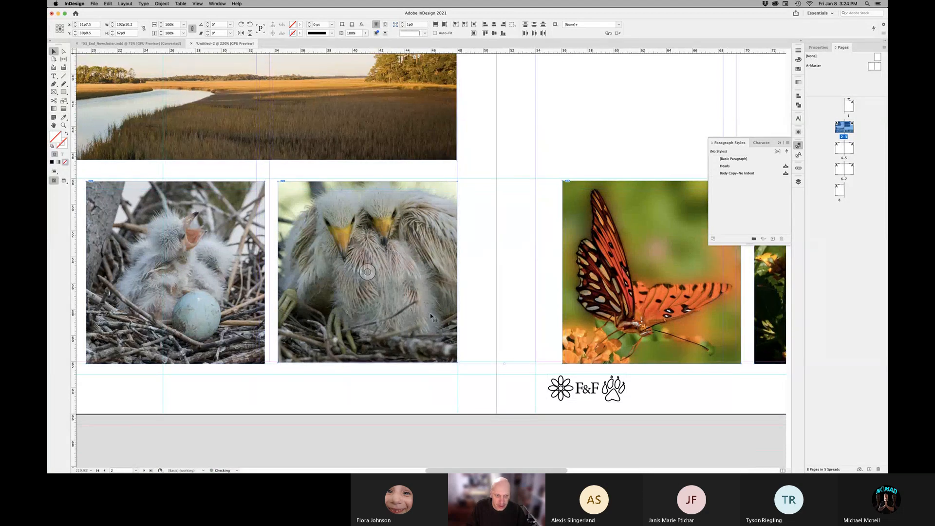
- Examine how the lower row of photos lines up with the bottom margin and guides across spread 2–3
{"action": "key", "text": "super+equal"}
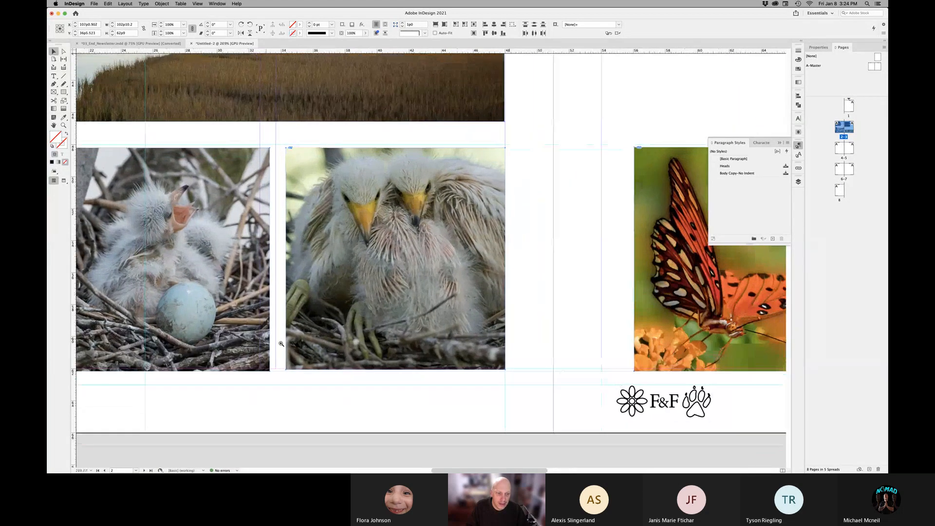
{"action": "left_click_drag", "start_coordinate": [238, 352], "coordinate": [362, 386]}
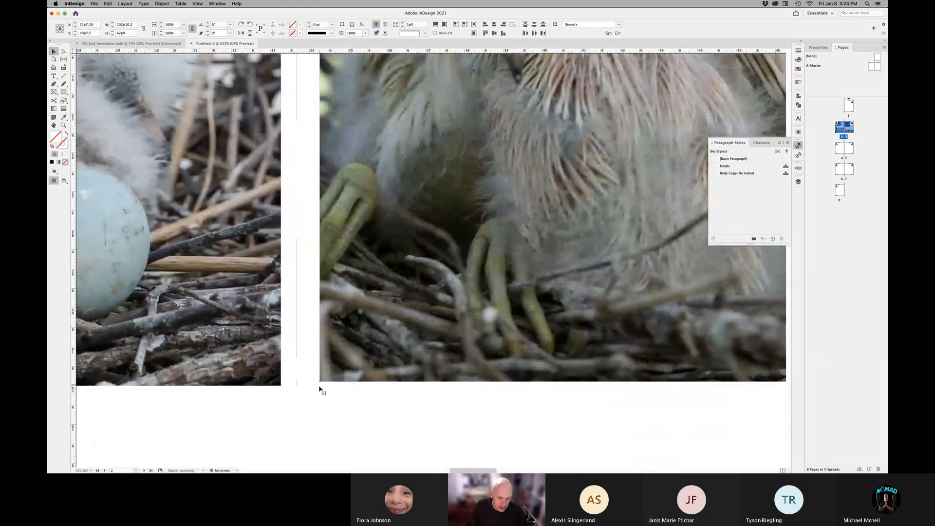
{"action": "scroll", "coordinate": [401, 384], "scroll_direction": "right", "scroll_amount": 5}
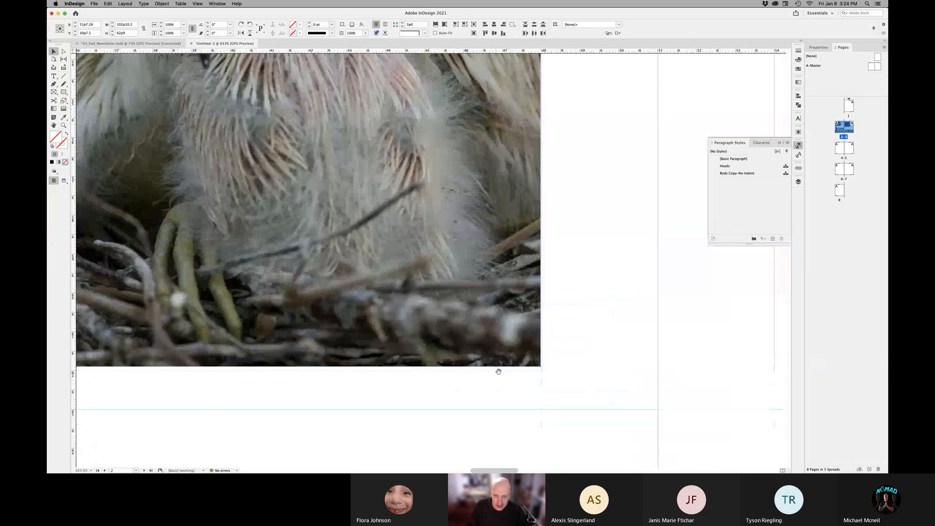
{"action": "left_click_drag", "start_coordinate": [499, 372], "coordinate": [494, 330]}
{"action": "key", "text": "super+minus"}
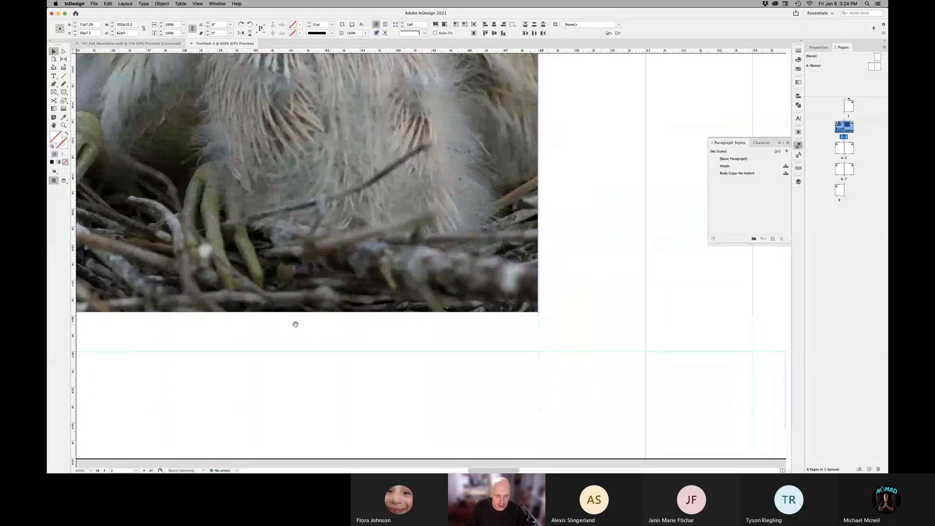
{"action": "scroll", "coordinate": [296, 325], "scroll_direction": "left", "scroll_amount": 4}
{"action": "scroll", "coordinate": [324, 292], "scroll_direction": "left", "scroll_amount": 3}
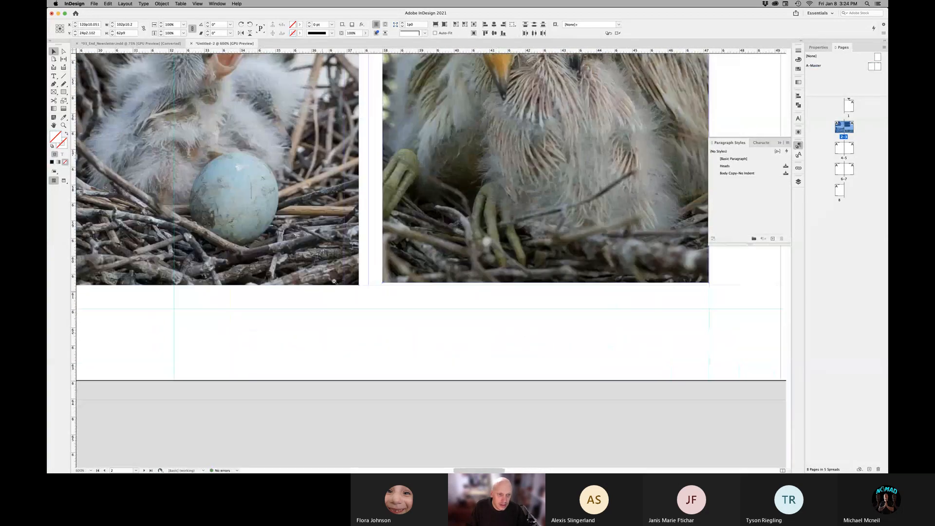
{"action": "left_click", "coordinate": [361, 261], "text": "alt+super"}
{"action": "left_click", "coordinate": [397, 255], "text": "alt+super"}
{"action": "left_click", "coordinate": [397, 255], "text": "alt+super"}
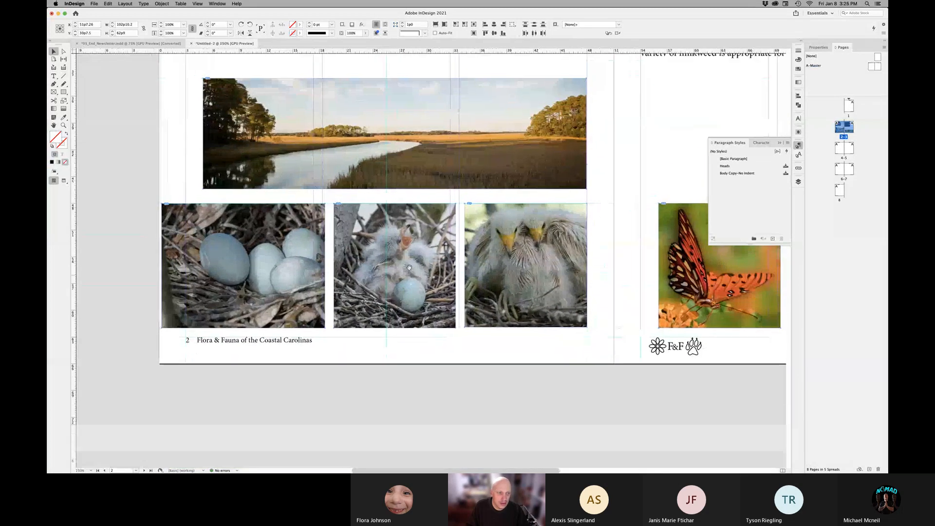
{"action": "left_click", "coordinate": [403, 278], "text": "alt+super"}
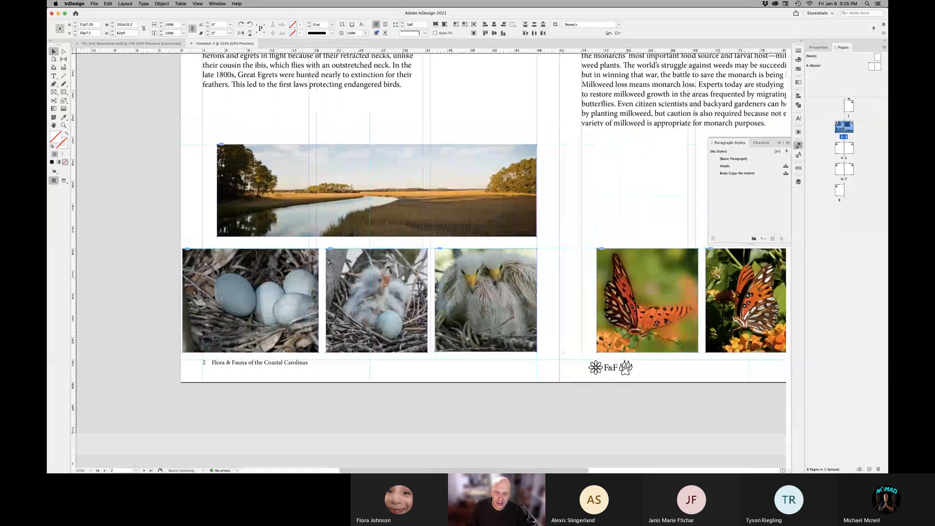
{"action": "left_click", "coordinate": [490, 285], "text": "alt+super"}
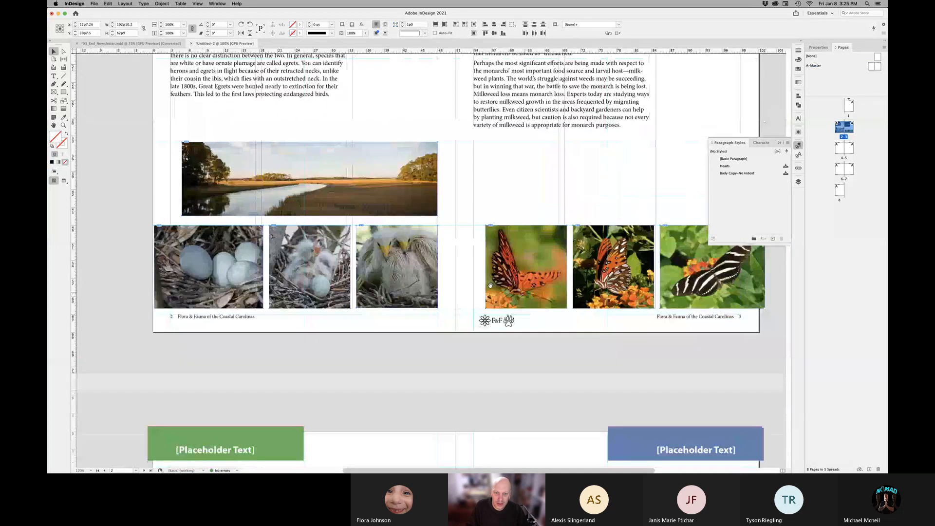
{"action": "scroll", "coordinate": [490, 285], "scroll_direction": "up", "scroll_amount": 2}
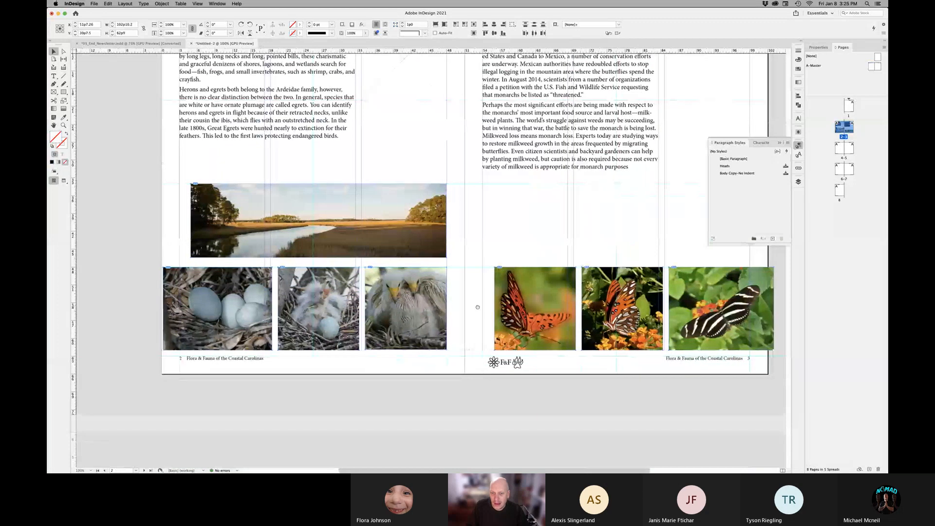
{"action": "scroll", "coordinate": [618, 312], "scroll_direction": "right", "scroll_amount": 3}
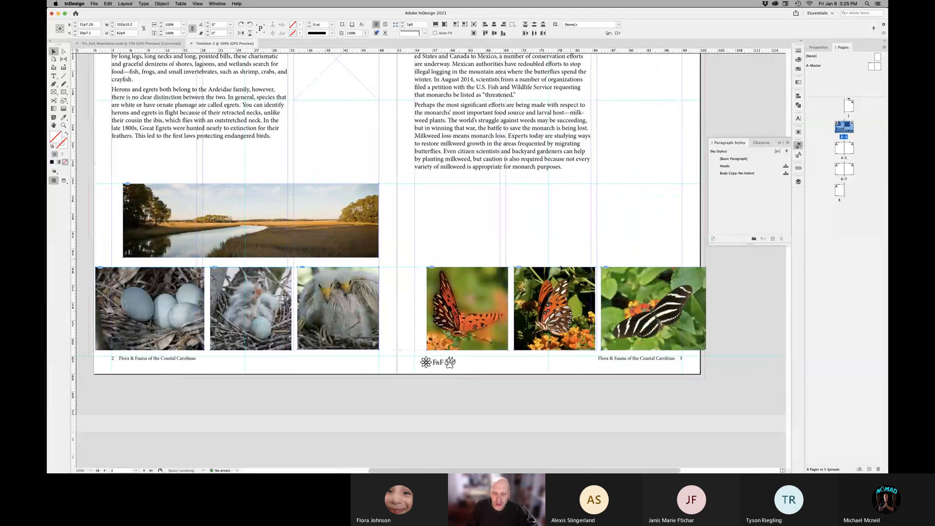
- Compare the bottom edge of the two-chick photo on page 2 with that of the neighbouring nest photo
{"action": "left_click", "coordinate": [397, 298]}
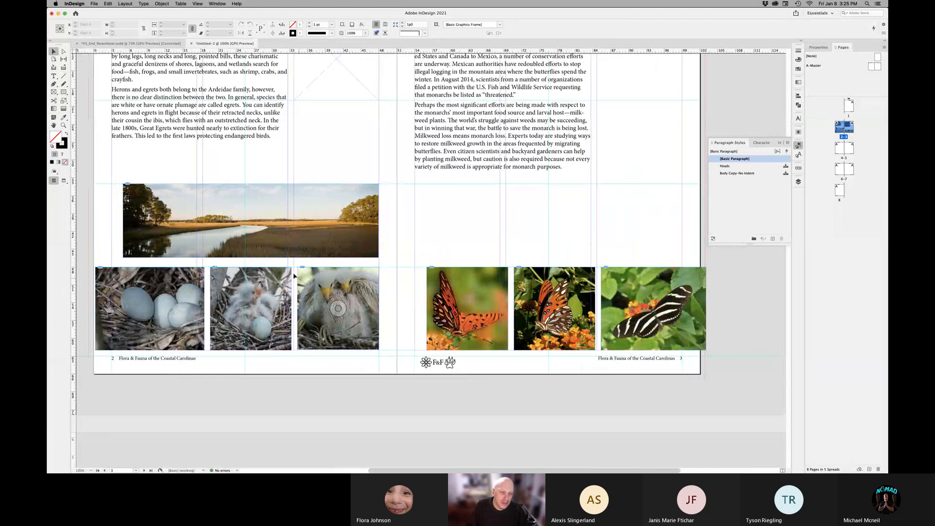
{"action": "scroll", "coordinate": [290, 348], "scroll_direction": "up", "scroll_amount": 5}
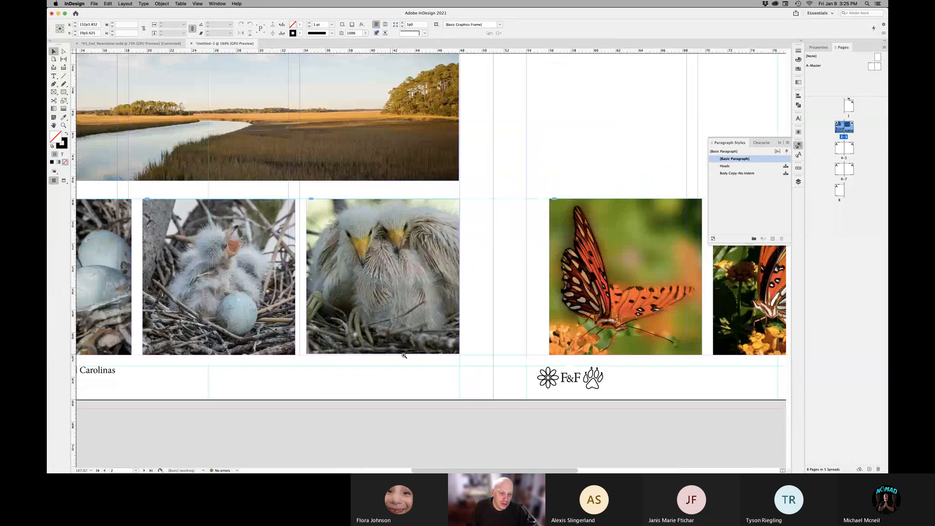
{"action": "left_click", "coordinate": [291, 351]}
{"action": "left_click", "coordinate": [331, 360]}
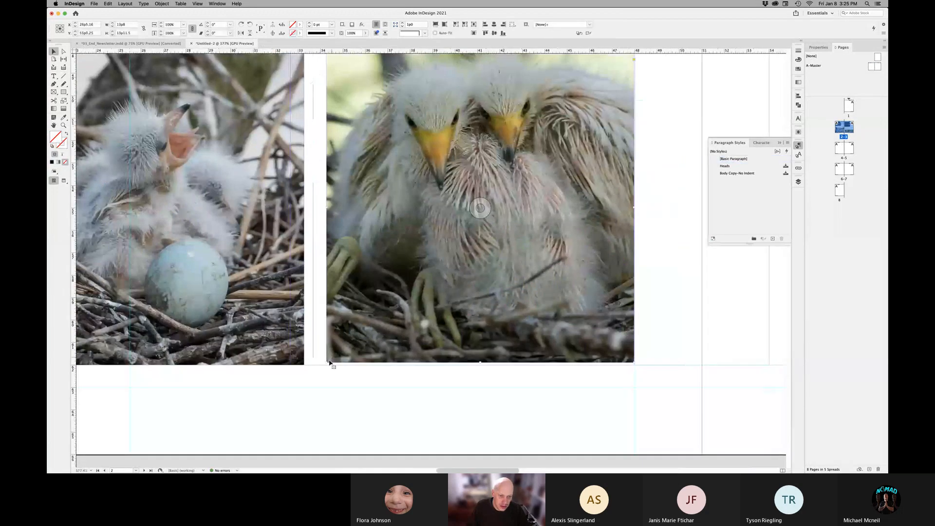
{"action": "left_click_drag", "start_coordinate": [288, 359], "coordinate": [341, 362]}
{"action": "scroll", "coordinate": [341, 362], "scroll_direction": "up", "scroll_amount": 10}
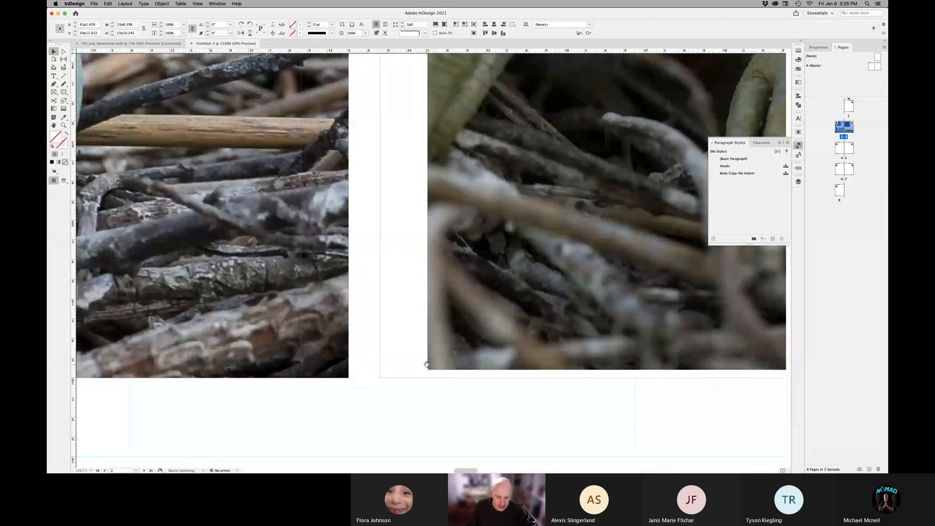
{"action": "key", "text": "super+0"}
{"action": "left_click_drag", "start_coordinate": [431, 385], "coordinate": [351, 375]}
{"action": "key", "text": "super+shift+a"}
{"action": "left_click_drag", "start_coordinate": [379, 337], "coordinate": [511, 354]}
{"action": "left_click", "coordinate": [445, 363], "text": "alt+super"}
{"action": "left_click", "coordinate": [445, 364], "text": "alt+super"}
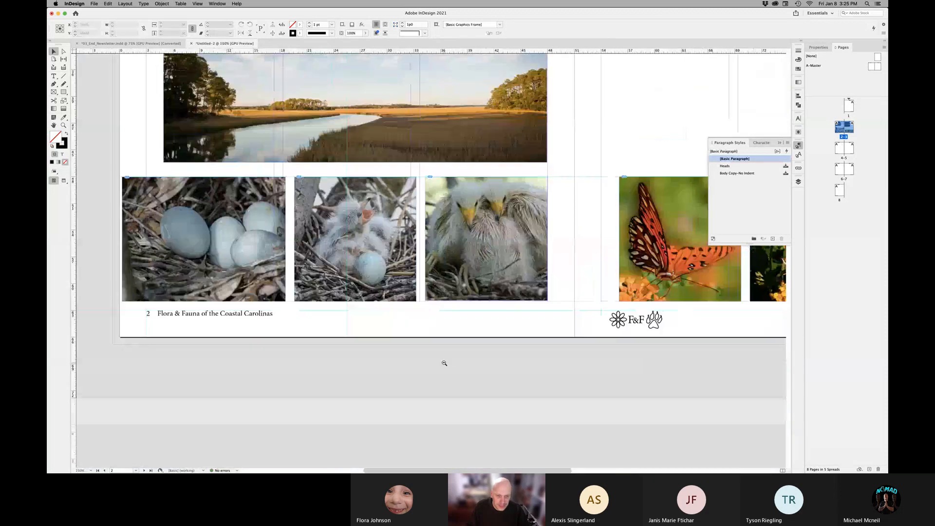
{"action": "left_click", "coordinate": [444, 362], "text": "alt+super"}
- Select the six photos in the lower row of spread 2–3 and align them by their top edges
{"action": "left_click_drag", "start_coordinate": [524, 199], "coordinate": [344, 321]}
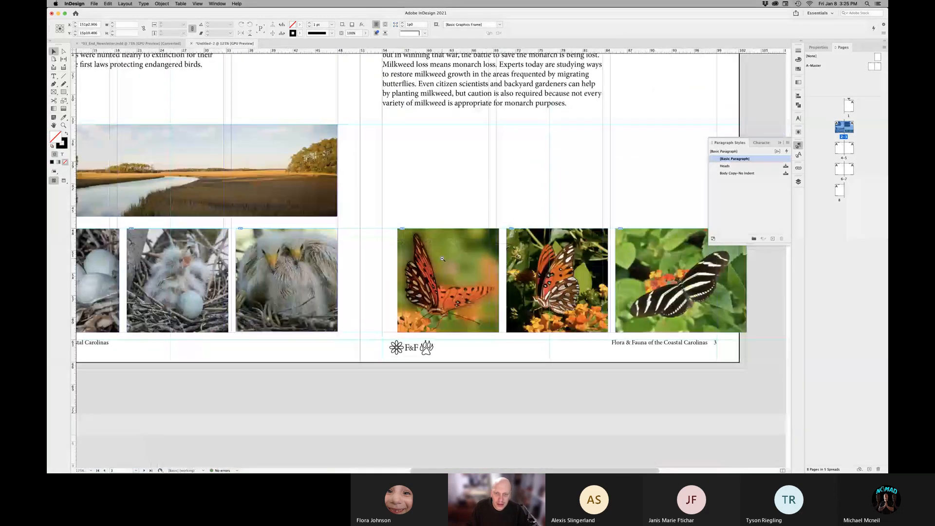
{"action": "key", "text": "super+minus"}
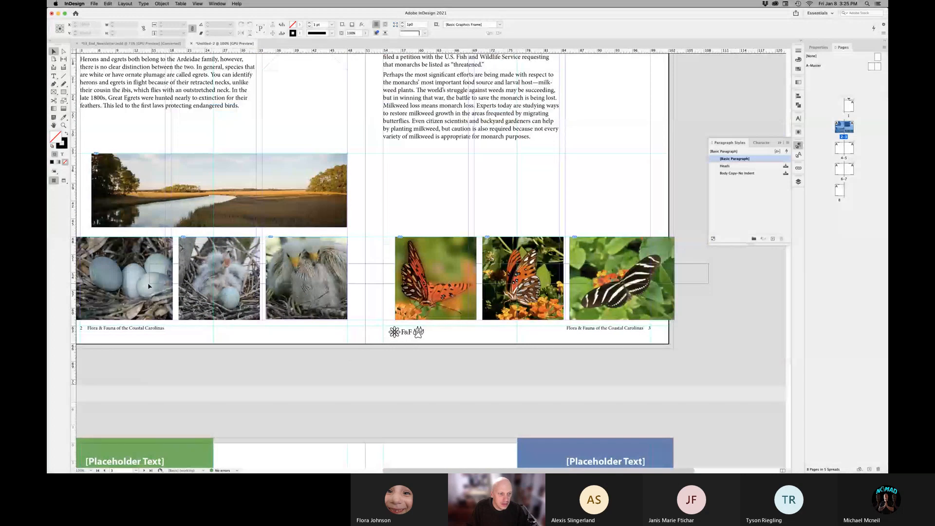
{"action": "left_click", "coordinate": [137, 286]}
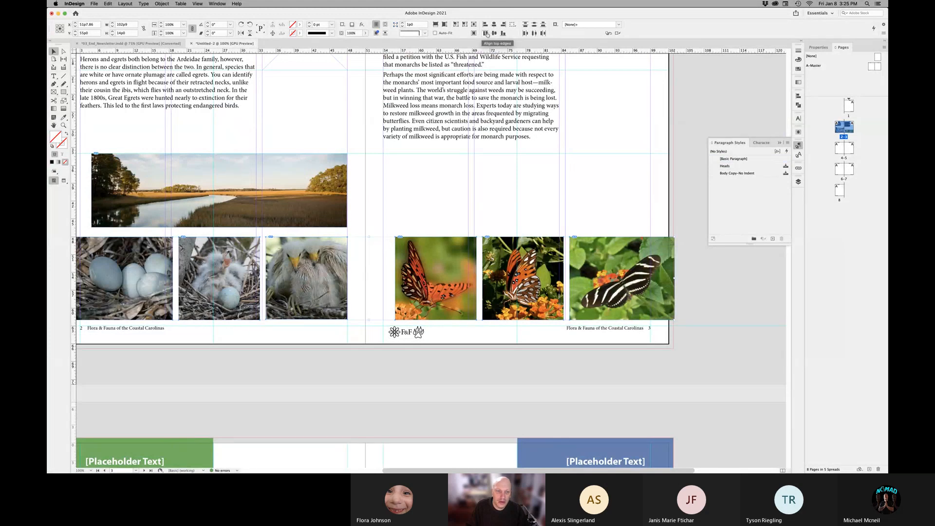
{"action": "left_click", "coordinate": [486, 33]}
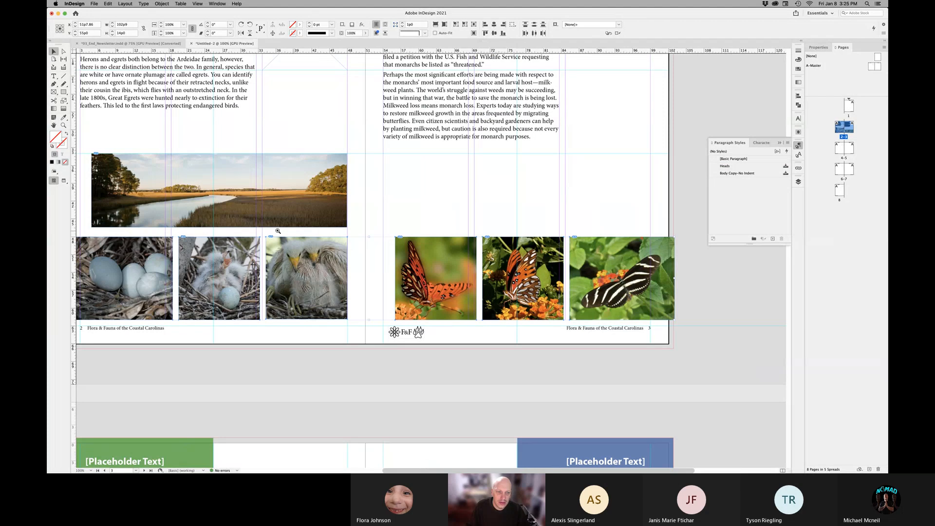
- Compare the frame heights of the chick-with-egg photo and the two-chick photo on page 2
{"action": "left_click_drag", "start_coordinate": [277, 231], "coordinate": [389, 156]}
{"action": "left_click", "coordinate": [344, 348]}
{"action": "left_click", "coordinate": [369, 327]}
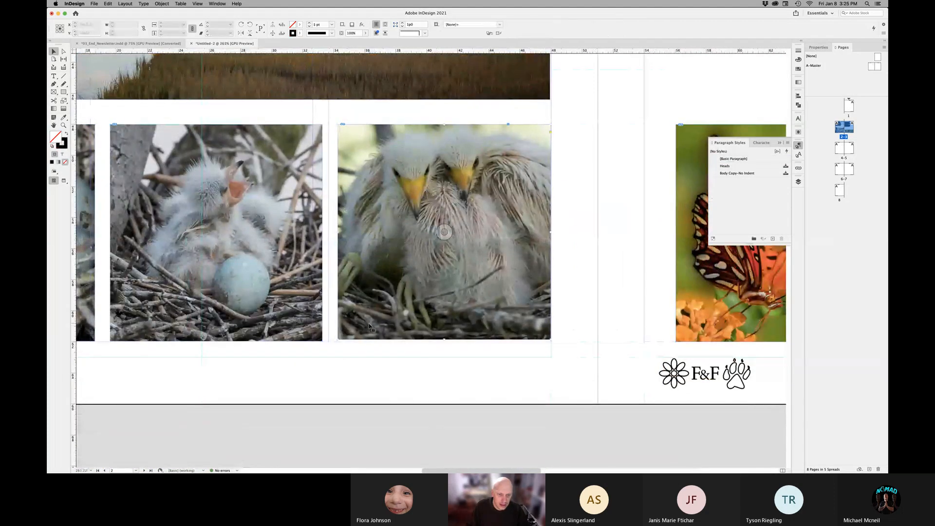
{"action": "left_click", "coordinate": [289, 271]}
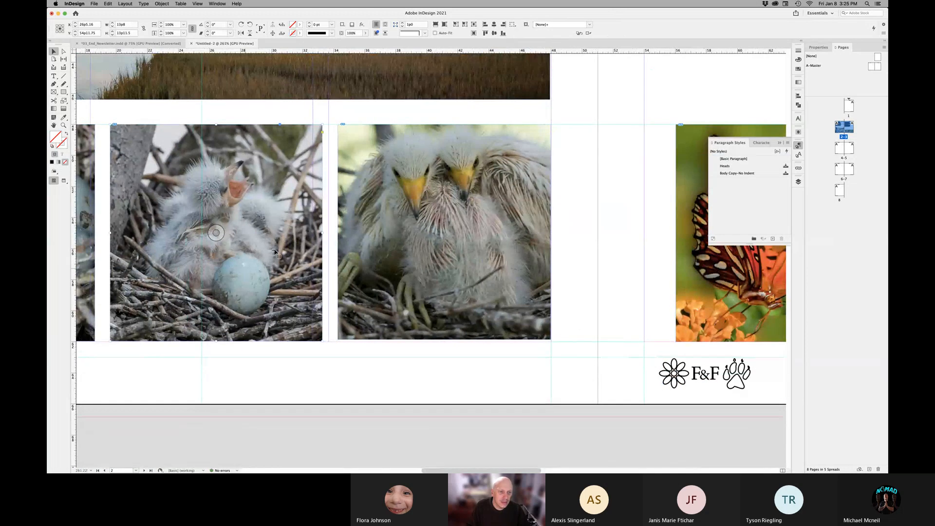
{"action": "scroll", "coordinate": [242, 263], "scroll_direction": "left", "scroll_amount": 3}
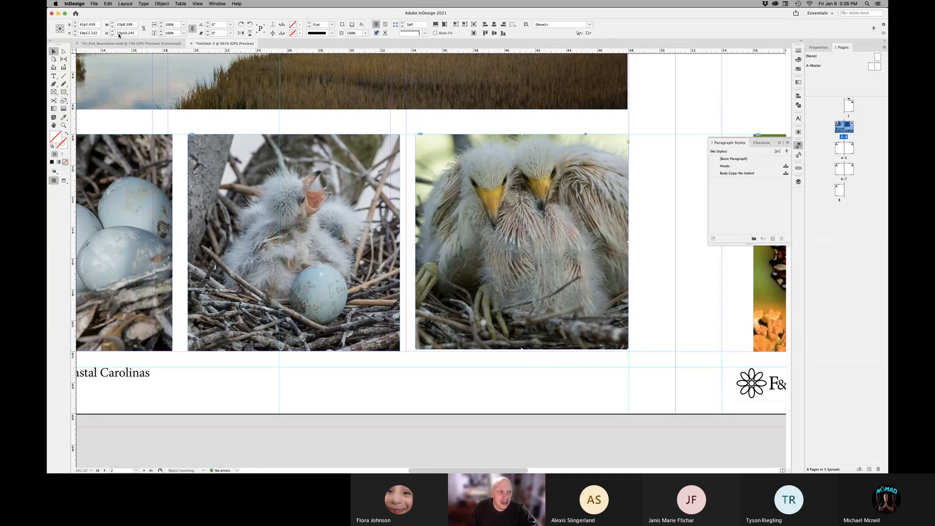
{"action": "left_click", "coordinate": [325, 156]}
- Extend the two-chick photo's frame to a height of 14p0 and the chick-with-egg photo's frame down to the bottom margin
{"action": "left_click", "coordinate": [478, 180]}
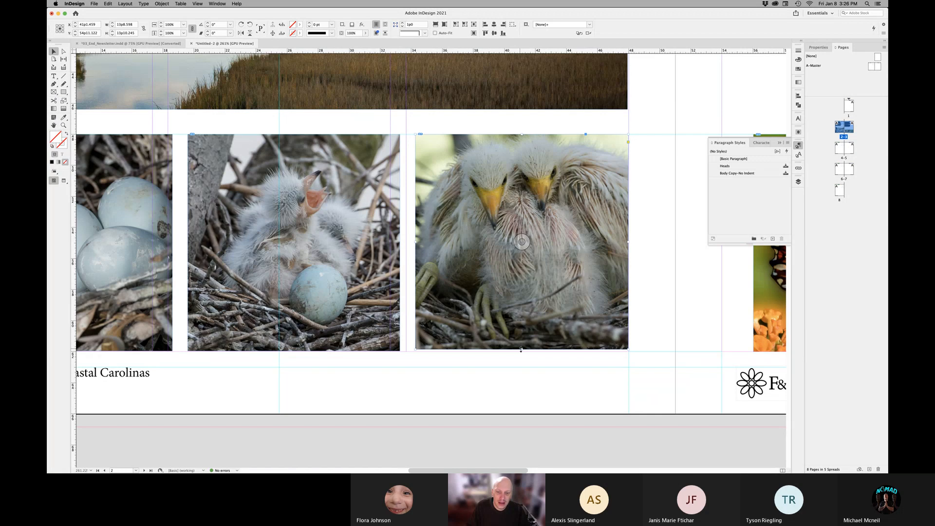
{"action": "left_click_drag", "start_coordinate": [521, 349], "coordinate": [522, 351]}
{"action": "left_click", "coordinate": [355, 335]}
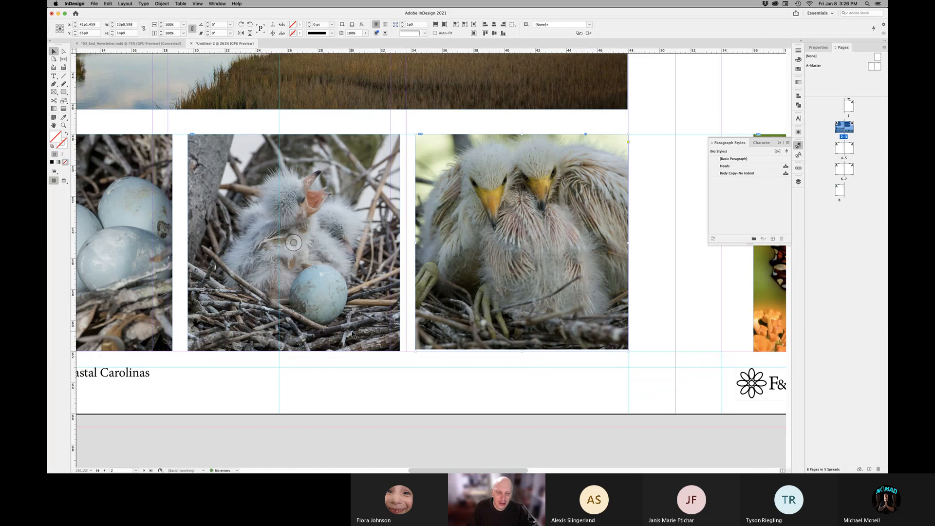
{"action": "left_click_drag", "start_coordinate": [294, 350], "coordinate": [294, 354]}
{"action": "left_click", "coordinate": [299, 366]}
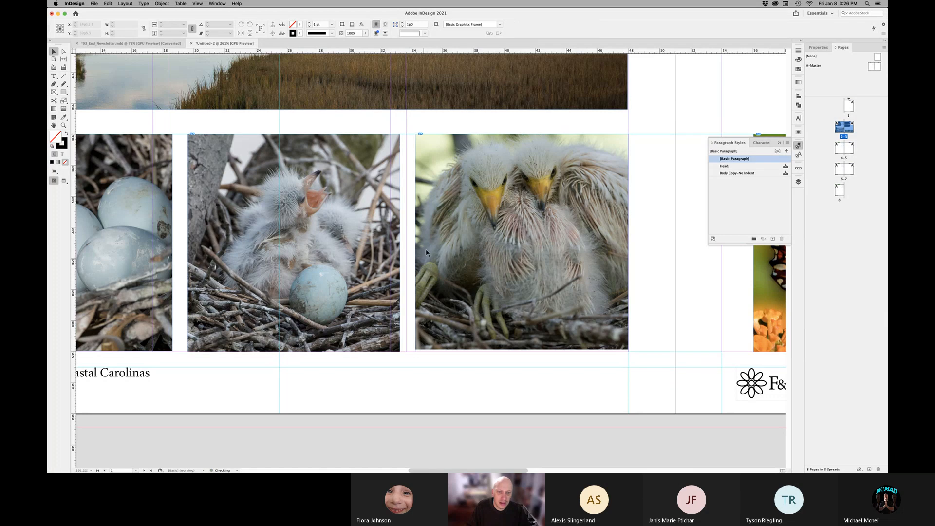
- Shift page 2's three lower photos left to the bleed guide, and move the landscape photo left to the outer margin
{"action": "left_click", "coordinate": [346, 235], "text": "alt+super"}
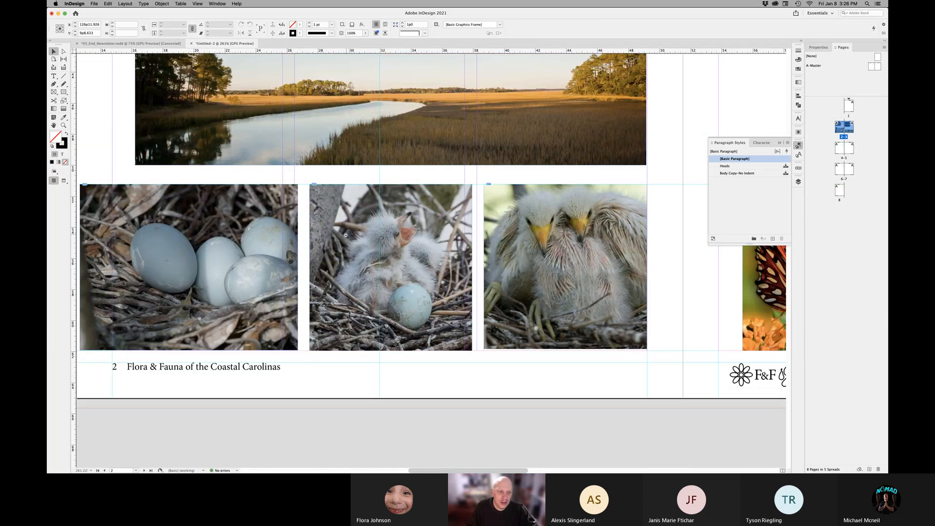
{"action": "left_click", "coordinate": [361, 280], "text": "alt+super"}
{"action": "scroll", "coordinate": [476, 264], "scroll_direction": "right", "scroll_amount": 2}
{"action": "left_click_drag", "start_coordinate": [527, 262], "coordinate": [517, 287]}
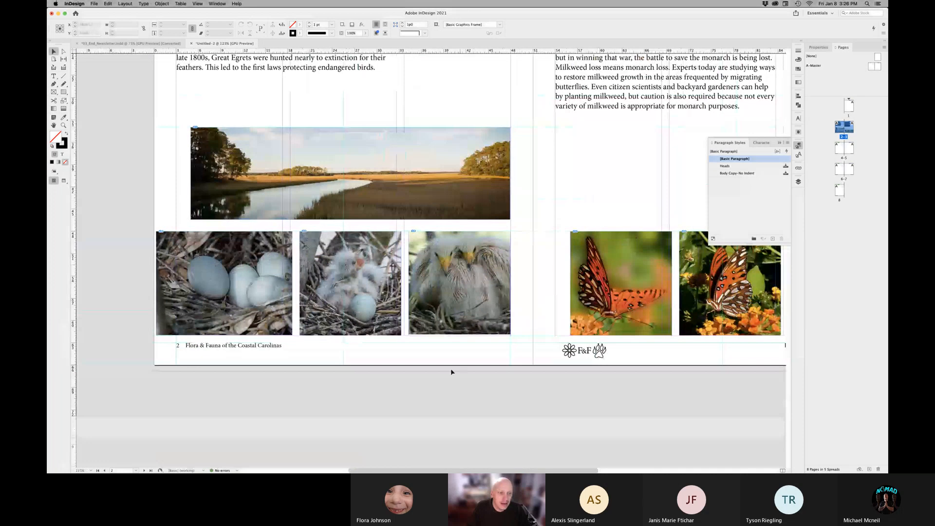
{"action": "left_click_drag", "start_coordinate": [120, 242], "coordinate": [438, 289]}
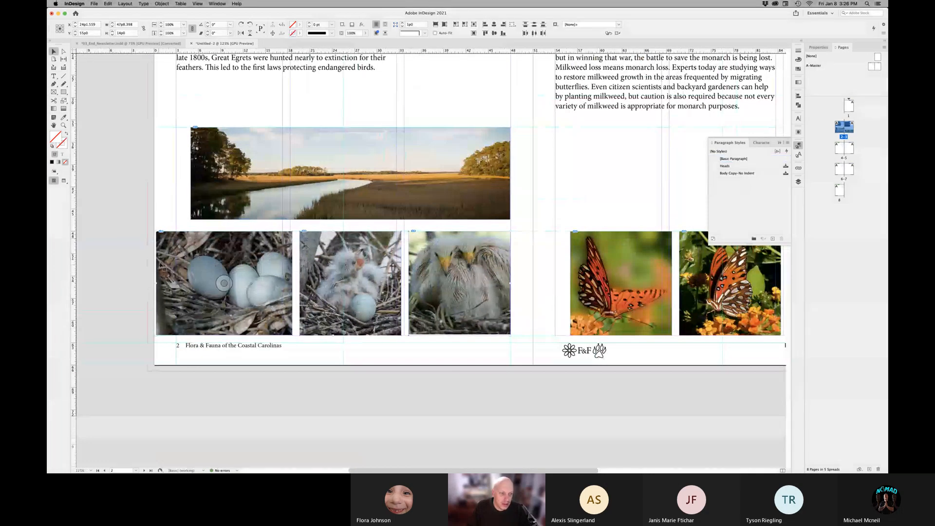
{"action": "left_click_drag", "start_coordinate": [163, 263], "coordinate": [153, 260]}
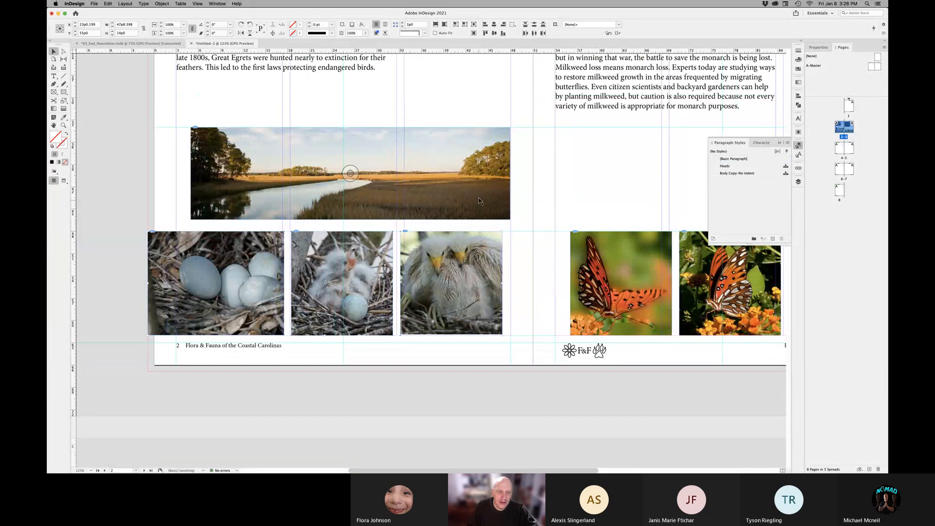
{"action": "left_click_drag", "start_coordinate": [481, 200], "coordinate": [465, 200]}
{"action": "left_click", "coordinate": [540, 268]}
- Inspect the butterfly photos on page 3 against the outer page edge and bleed guide
{"action": "scroll", "coordinate": [507, 263], "scroll_direction": "right", "scroll_amount": 8}
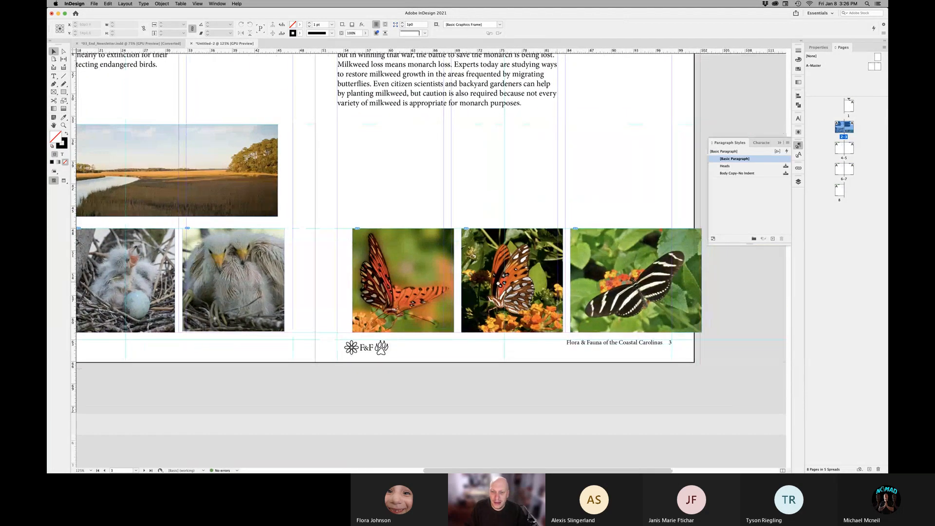
{"action": "scroll", "coordinate": [458, 278], "scroll_direction": "right", "scroll_amount": 3}
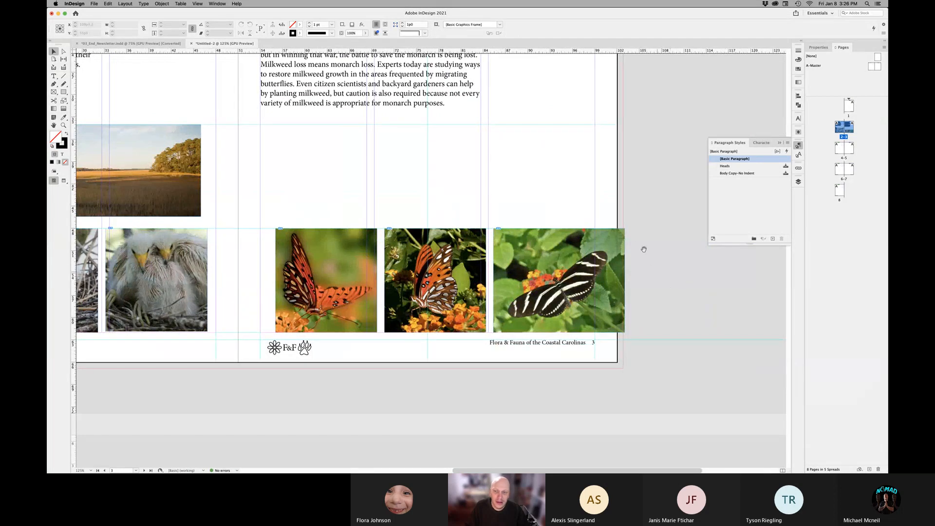
{"action": "scroll", "coordinate": [643, 256], "scroll_direction": "up", "scroll_amount": 2}
{"action": "scroll", "coordinate": [643, 256], "scroll_direction": "up", "scroll_amount": 4}
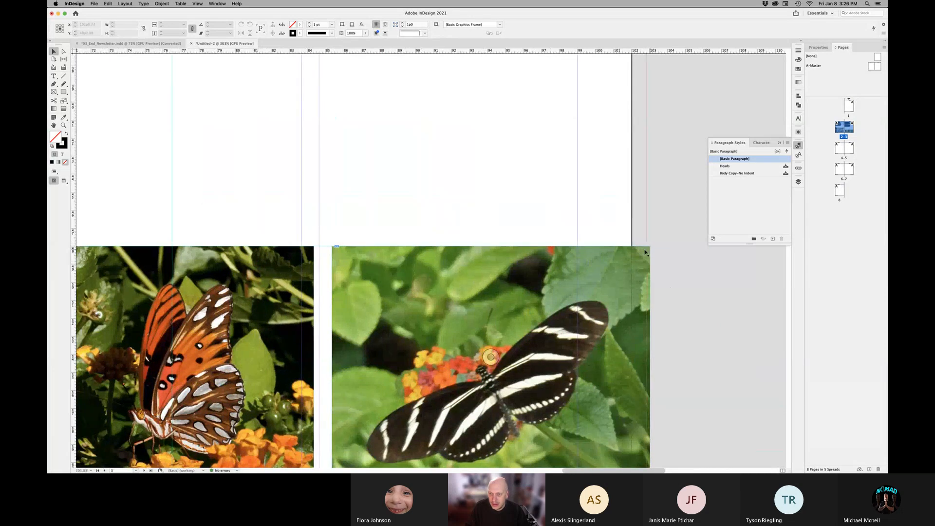
{"action": "left_click", "coordinate": [420, 307], "text": "alt+super"}
{"action": "left_click", "coordinate": [419, 308], "text": "alt+super"}
{"action": "left_click", "coordinate": [419, 307], "text": "alt+super"}
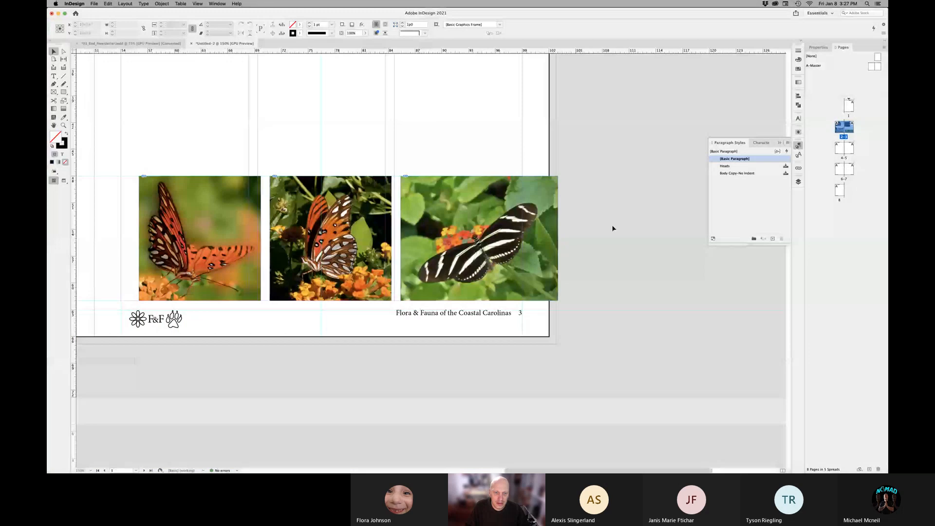
- Select page 3's three butterfly photos and move them together until the outermost photo's edge meets the outer bleed guide
{"action": "left_click_drag", "start_coordinate": [613, 226], "coordinate": [241, 273]}
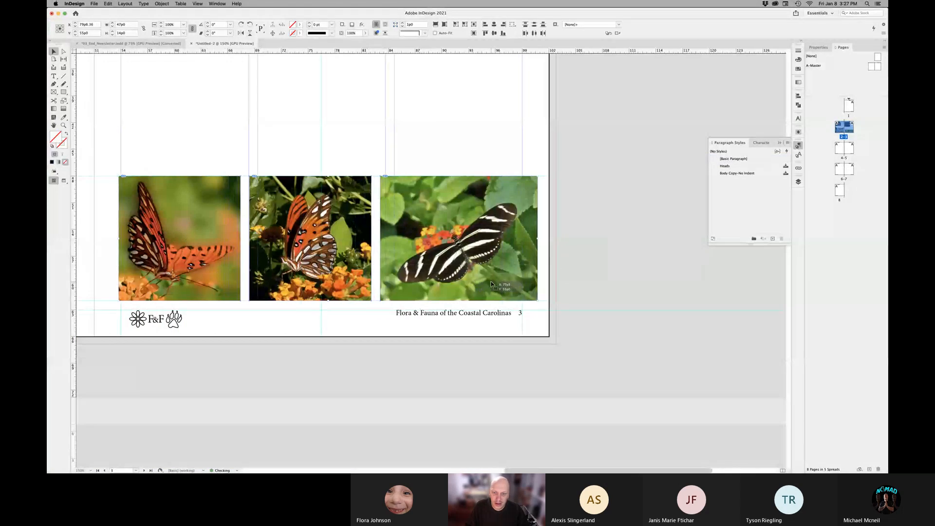
{"action": "left_click_drag", "start_coordinate": [528, 285], "coordinate": [510, 284]}
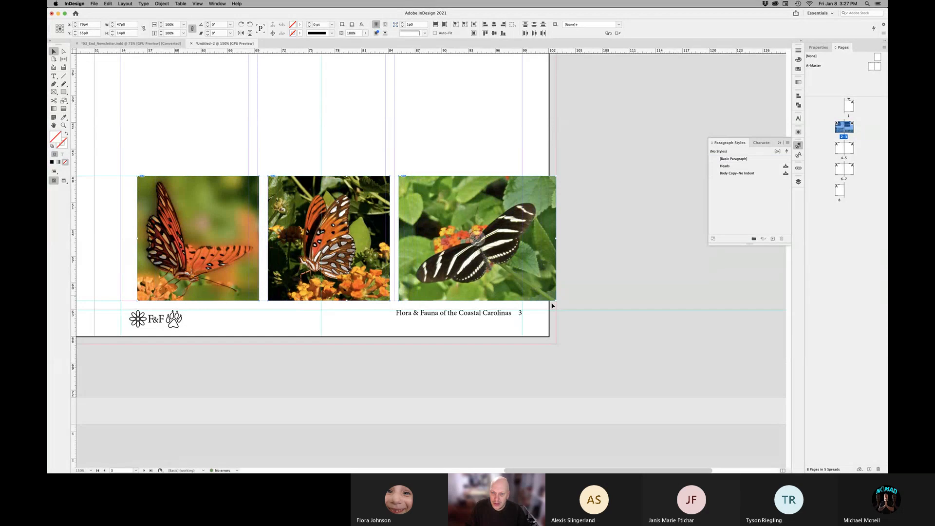
{"action": "left_click", "coordinate": [566, 297]}
- Preview the whole of spread 2–3 without guides and frame edges, and check the available screen mode options
{"action": "key", "text": "super+minus"}
{"action": "key", "text": "super+minus"}
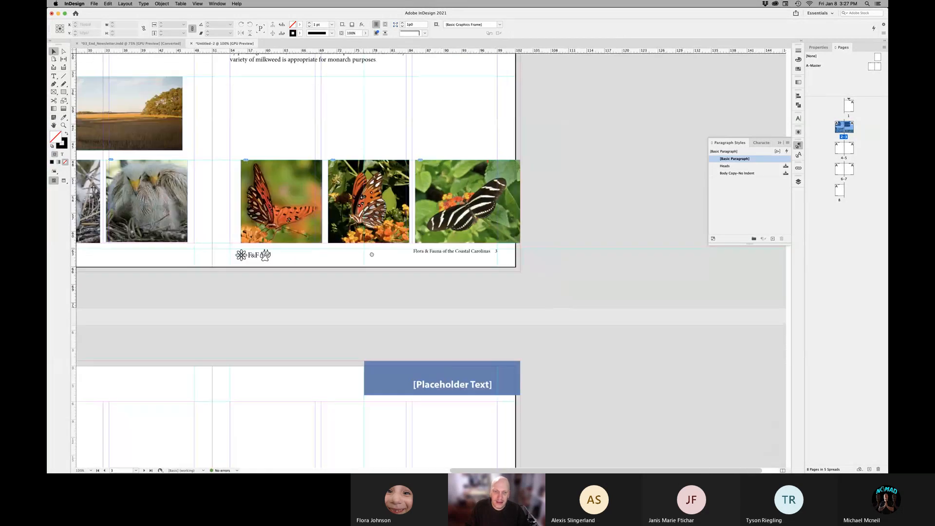
{"action": "left_click_drag", "start_coordinate": [371, 254], "coordinate": [497, 317]}
{"action": "key", "text": "super+minus"}
{"action": "left_click_drag", "start_coordinate": [438, 310], "coordinate": [482, 413]}
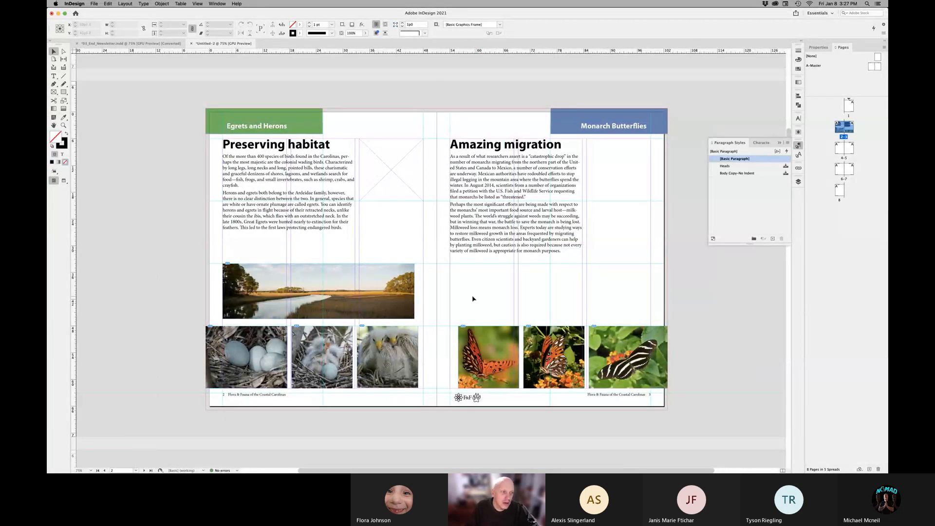
{"action": "left_click", "coordinate": [64, 182]}
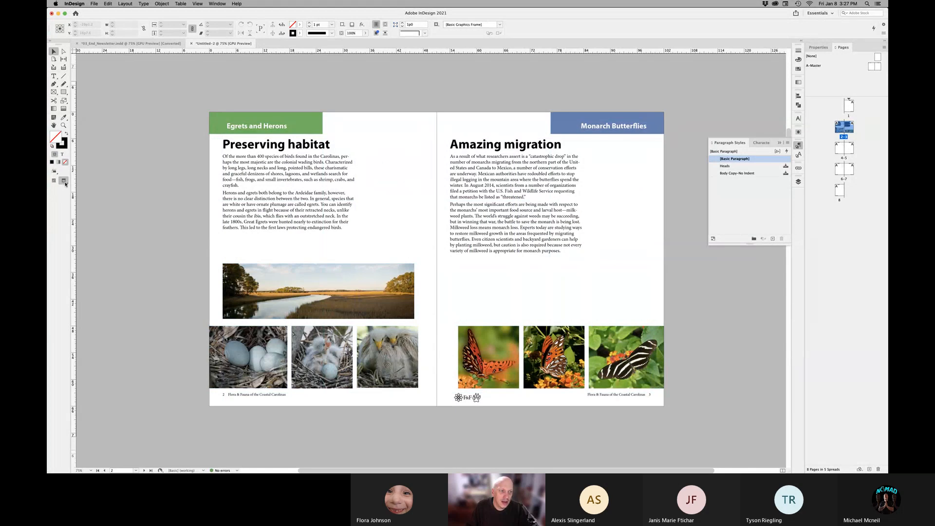
{"action": "left_click", "coordinate": [65, 182]}
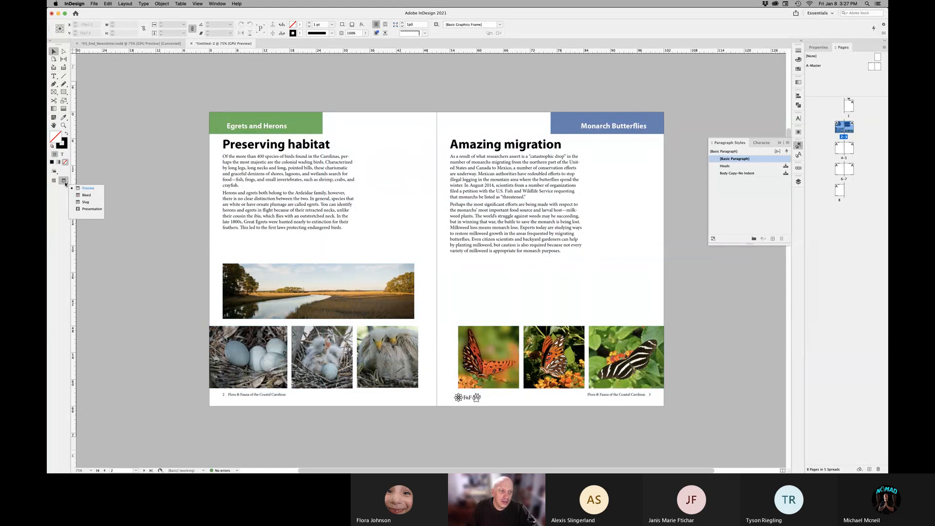
{"action": "left_click", "coordinate": [91, 194]}
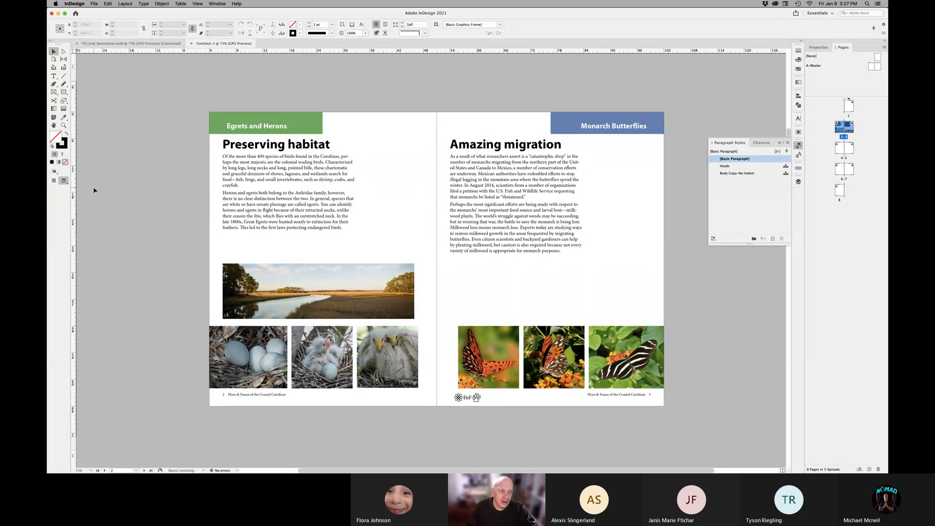
- View spread 2–3 full screen in Presentation mode, and exit it
{"action": "left_click", "coordinate": [63, 181]}
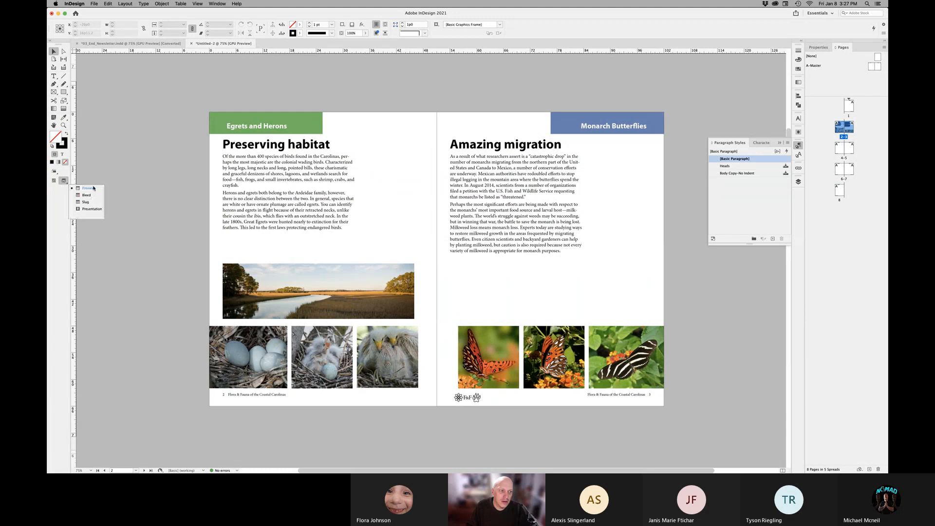
{"action": "left_click", "coordinate": [94, 210]}
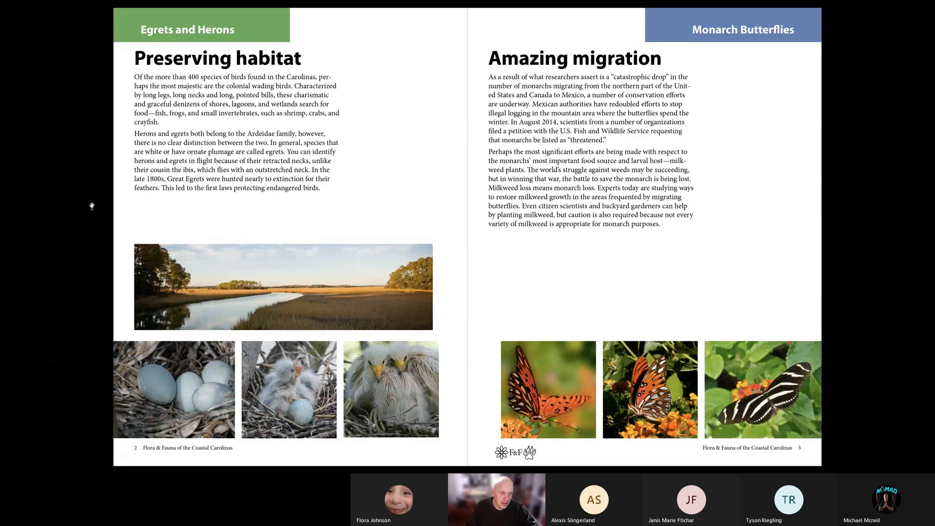
{"action": "key", "text": "Escape"}
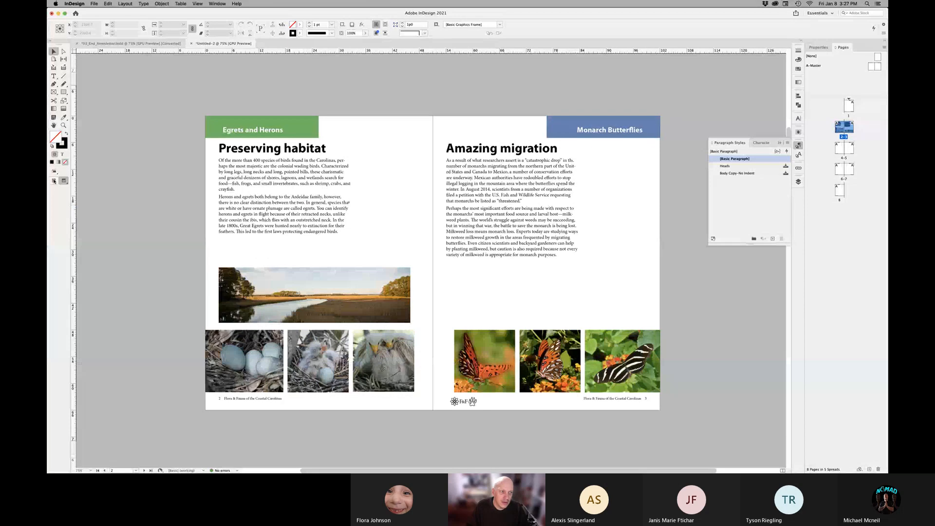
- Alternate between the Normal and Preview screen modes to check the spread with and without guides, ending in Normal mode
{"action": "left_click", "coordinate": [64, 181]}
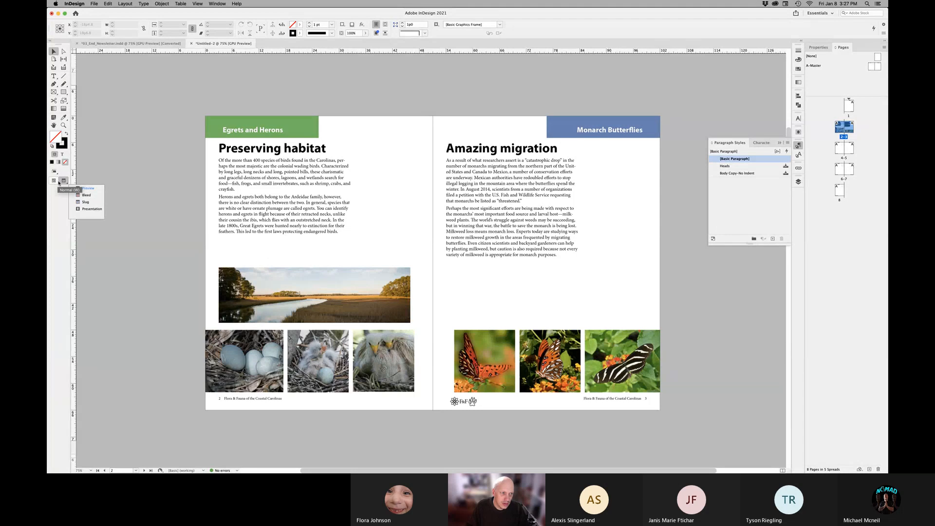
{"action": "left_click", "coordinate": [53, 182]}
{"action": "left_click", "coordinate": [63, 182]}
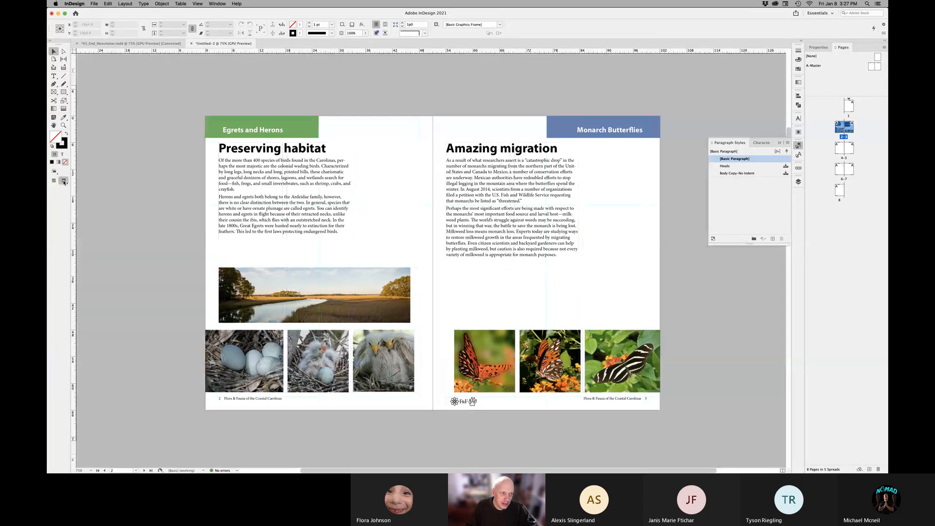
{"action": "left_click", "coordinate": [55, 182]}
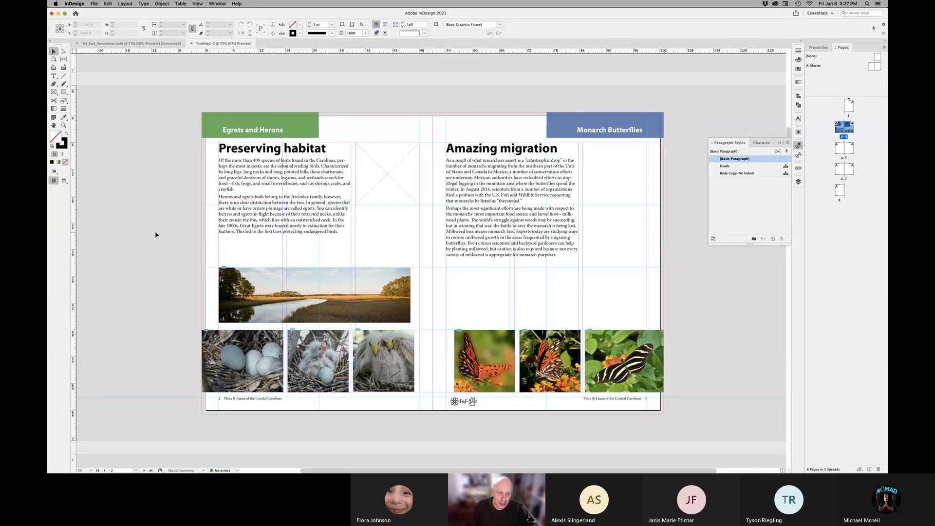
{"action": "key", "text": "w"}
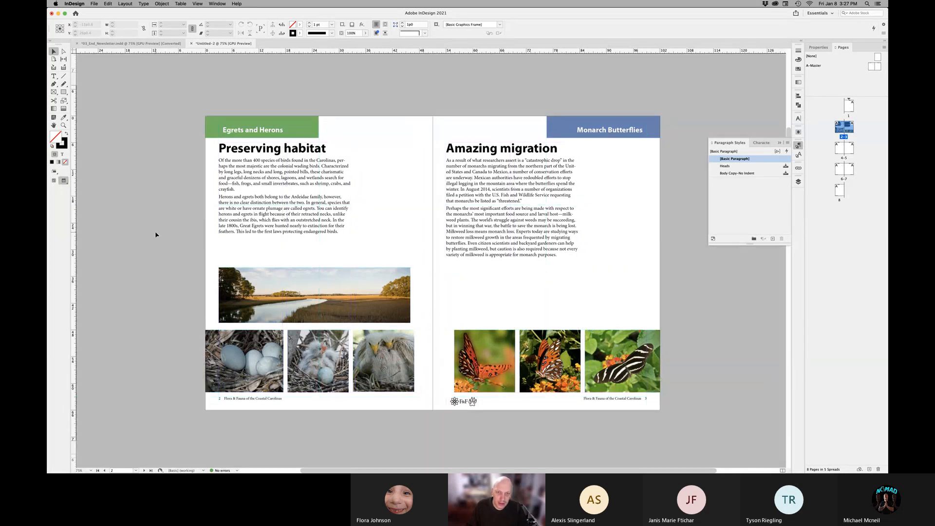
{"action": "key", "text": "w"}
{"action": "key", "text": "w"}
{"action": "key", "text": "w"}
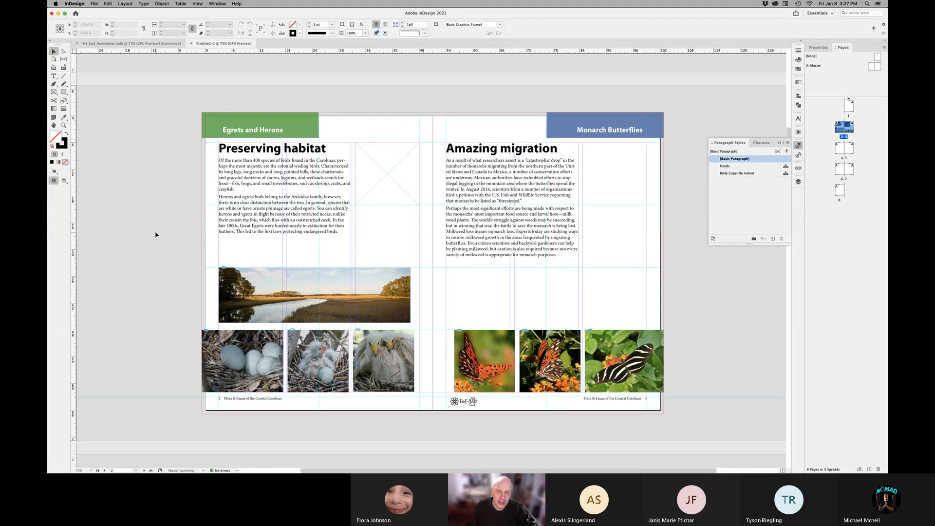
{"action": "key", "text": "w"}
{"action": "key", "text": "w"}
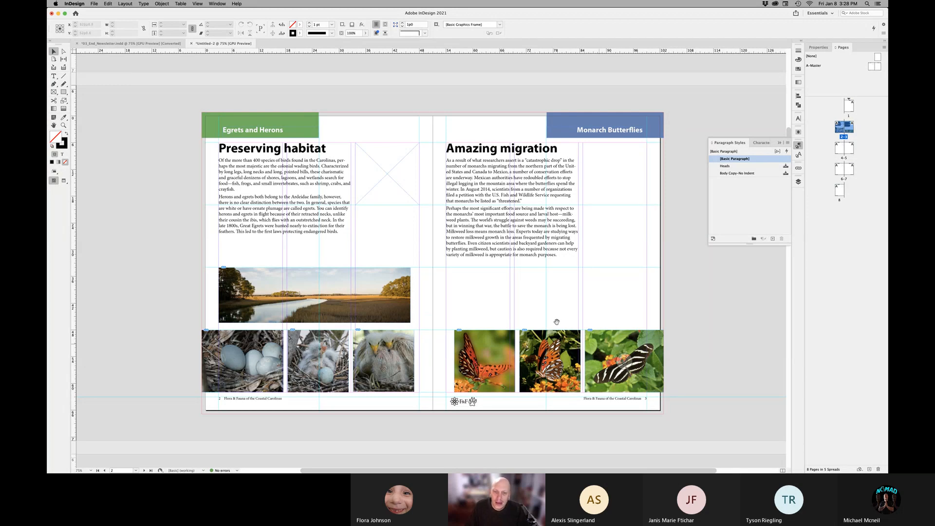
- Compare spread 2–3 with the same spread in the finished document 03_End_Newsletter.indd
{"action": "scroll", "coordinate": [555, 292], "scroll_direction": "down", "scroll_amount": 1}
{"action": "scroll", "coordinate": [555, 293], "scroll_direction": "right", "scroll_amount": 1}
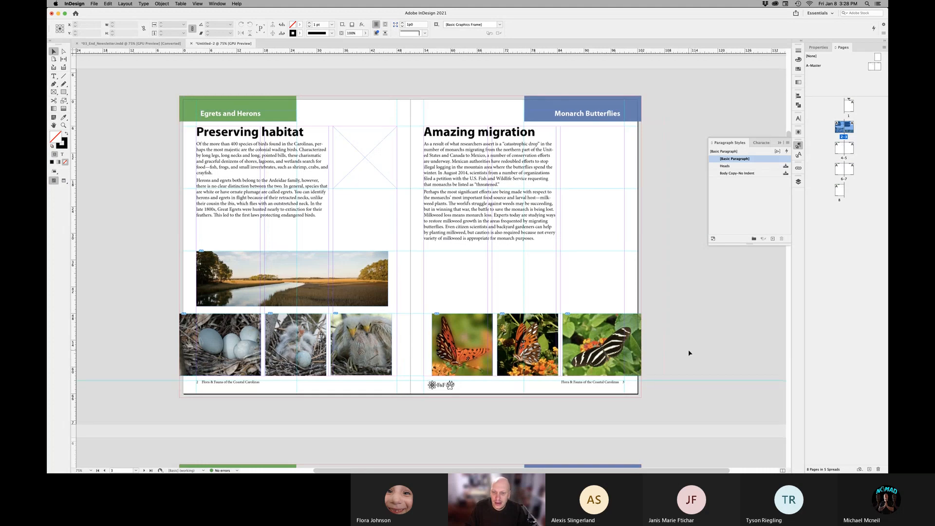
{"action": "left_click", "coordinate": [142, 46]}
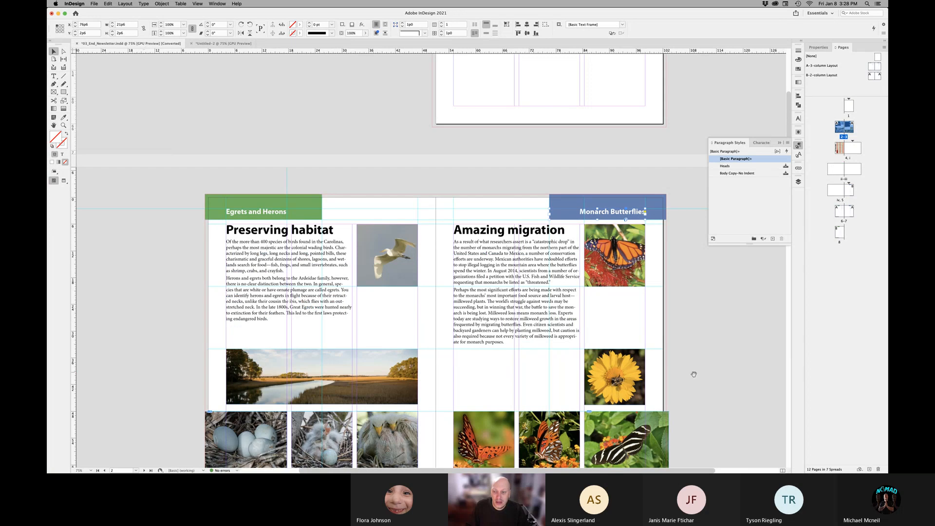
{"action": "scroll", "coordinate": [683, 358], "scroll_direction": "down", "scroll_amount": 1}
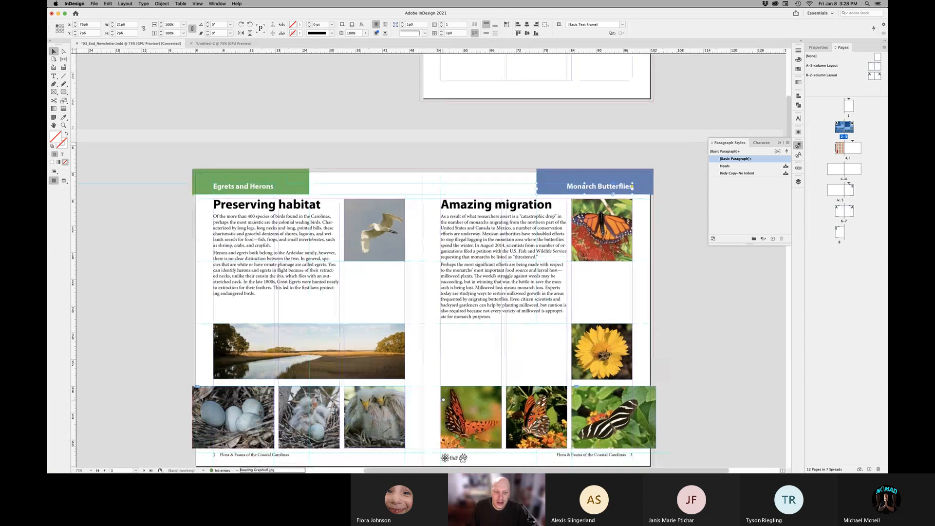
{"action": "scroll", "coordinate": [668, 349], "scroll_direction": "down", "scroll_amount": 1}
{"action": "scroll", "coordinate": [682, 390], "scroll_direction": "down", "scroll_amount": 1}
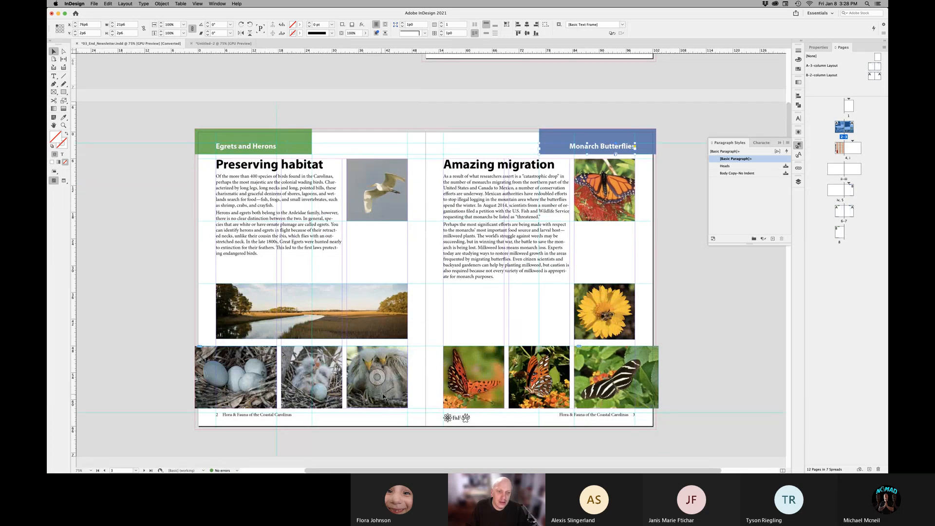
{"action": "scroll", "coordinate": [415, 415], "scroll_direction": "down", "scroll_amount": 1}
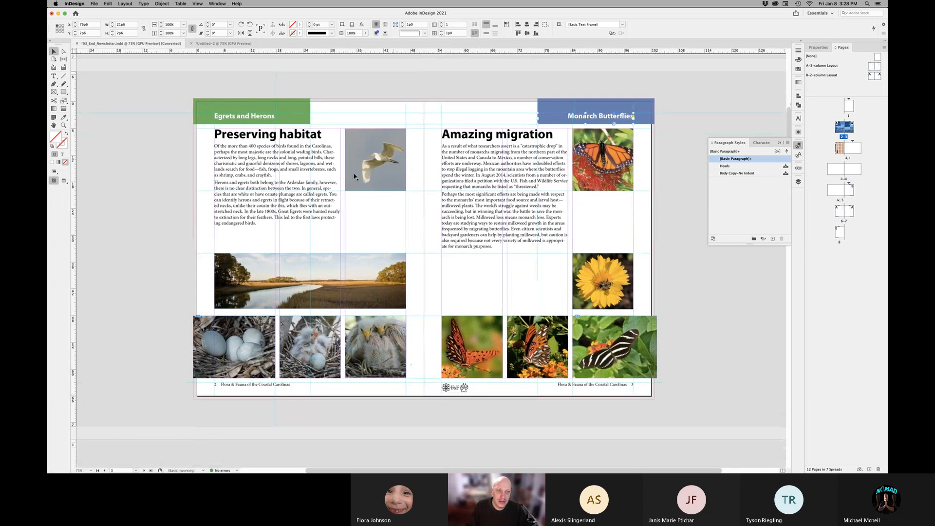
{"action": "left_click", "coordinate": [227, 45]}
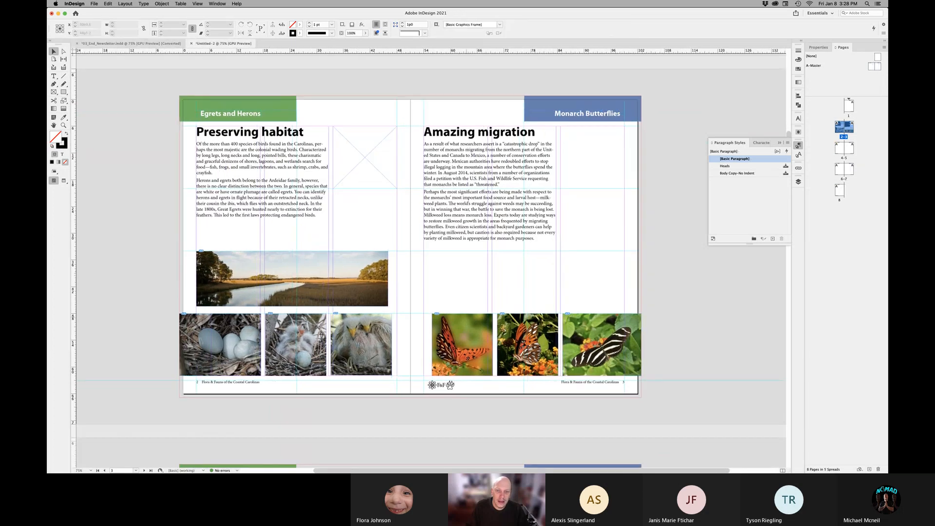
{"action": "left_click", "coordinate": [129, 44]}
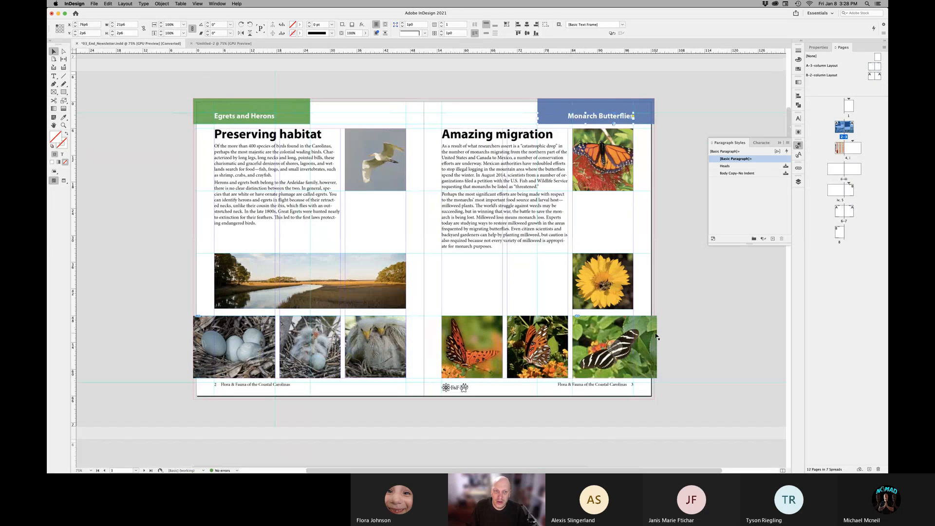
- Examine the finished newsletter's following spreads, from the January Events Calendar and foldout pages to pages 5 and 6–7
{"action": "scroll", "coordinate": [659, 324], "scroll_direction": "down", "scroll_amount": 5}
{"action": "scroll", "coordinate": [587, 232], "scroll_direction": "up", "scroll_amount": 4}
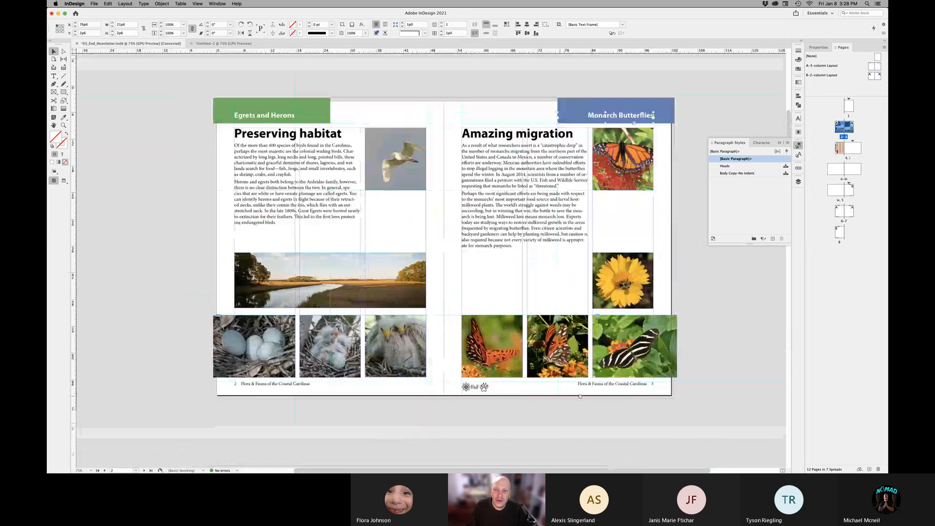
{"action": "scroll", "coordinate": [564, 312], "scroll_direction": "down", "scroll_amount": 4}
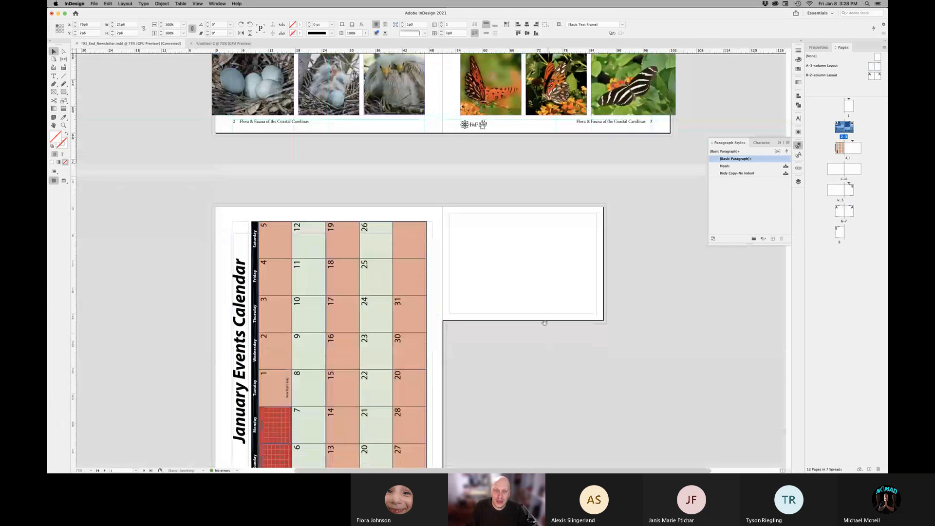
{"action": "scroll", "coordinate": [518, 282], "scroll_direction": "up", "scroll_amount": 2}
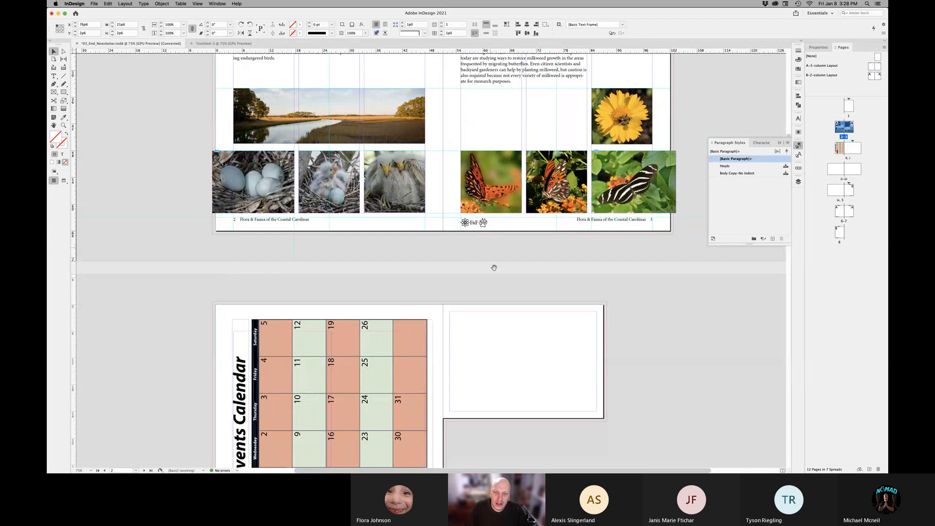
{"action": "left_click_drag", "start_coordinate": [502, 365], "coordinate": [499, 236]}
{"action": "left_click_drag", "start_coordinate": [510, 386], "coordinate": [517, 171]}
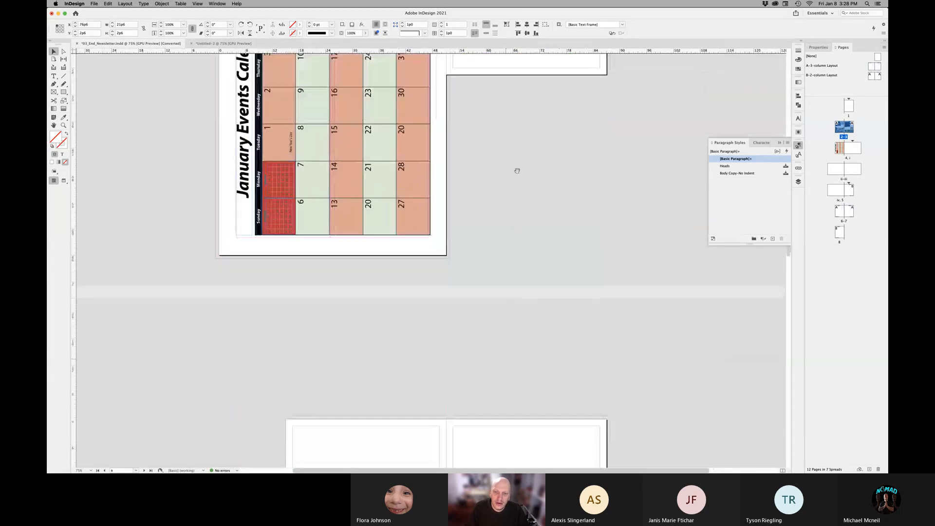
{"action": "left_click_drag", "start_coordinate": [511, 453], "coordinate": [501, 213]}
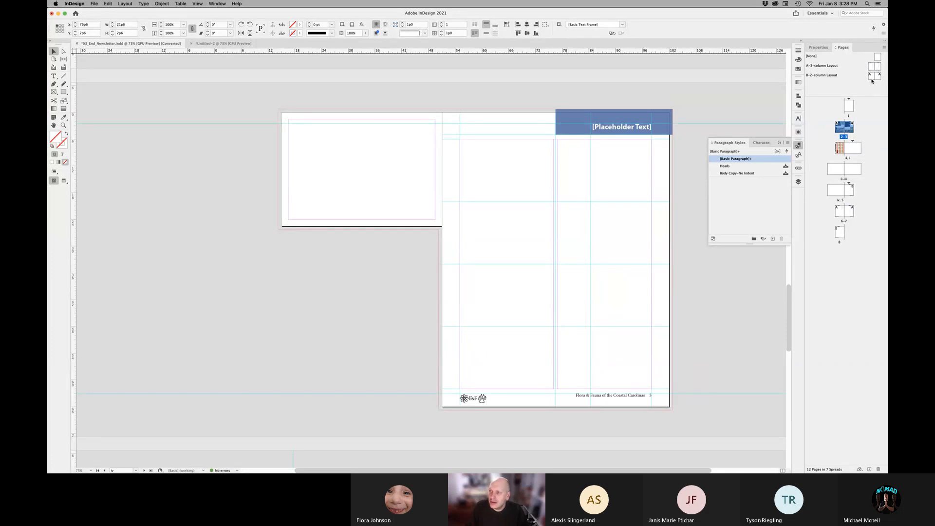
{"action": "left_click_drag", "start_coordinate": [676, 319], "coordinate": [646, 154]}
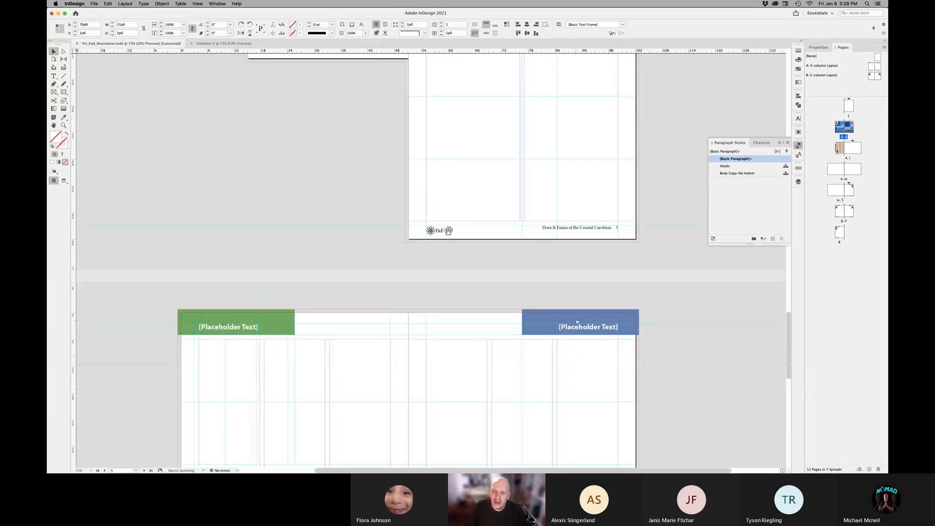
{"action": "left_click_drag", "start_coordinate": [569, 385], "coordinate": [568, 246]}
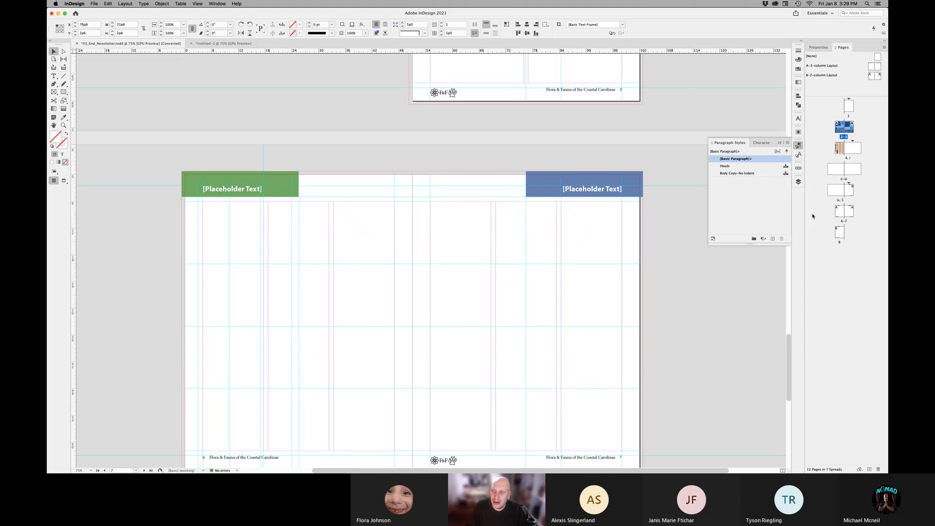
- Apply the right-hand page of the B-2-column Layout master to page 7
{"action": "left_click", "coordinate": [871, 76]}
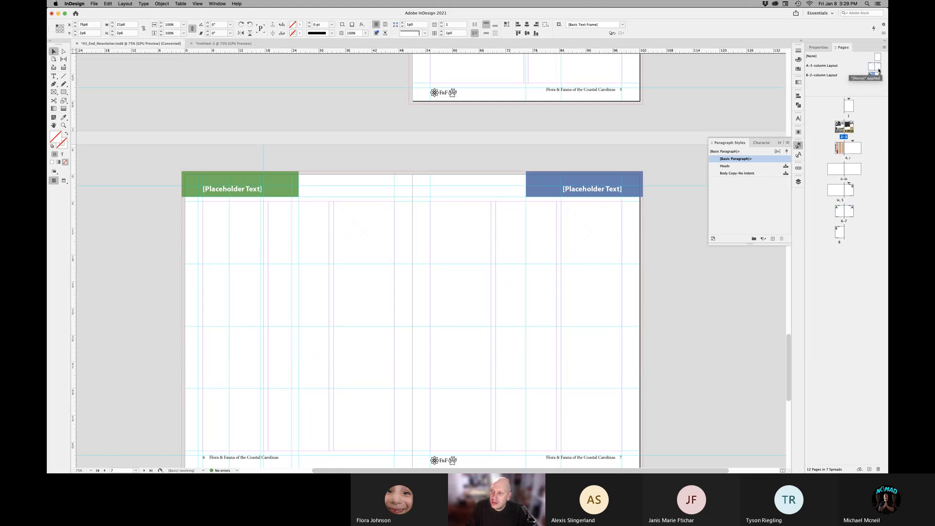
{"action": "left_click_drag", "start_coordinate": [878, 67], "coordinate": [852, 216]}
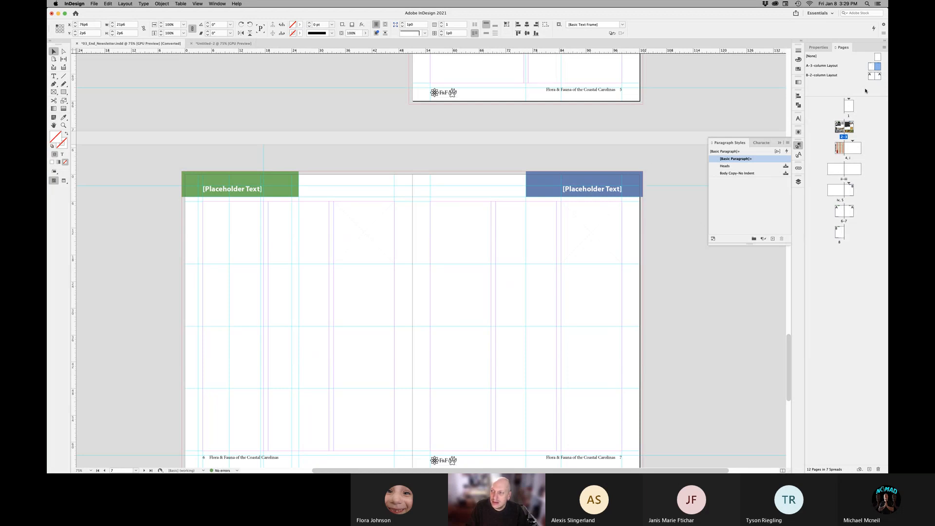
{"action": "left_click_drag", "start_coordinate": [877, 75], "coordinate": [849, 213]}
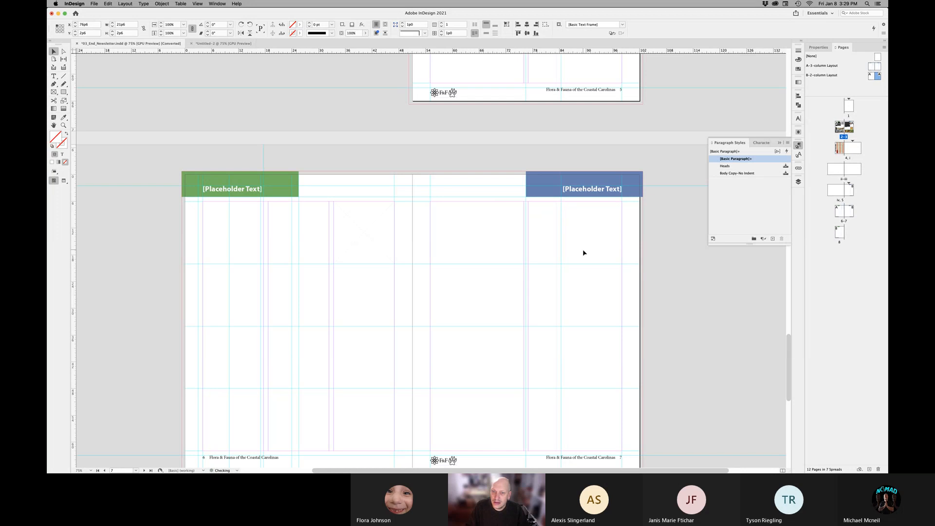
- Reapply the right-hand page of the A-3-column Layout master to page 7
{"action": "scroll", "coordinate": [570, 254], "scroll_direction": "right", "scroll_amount": 3}
{"action": "scroll", "coordinate": [570, 254], "scroll_direction": "down", "scroll_amount": 2}
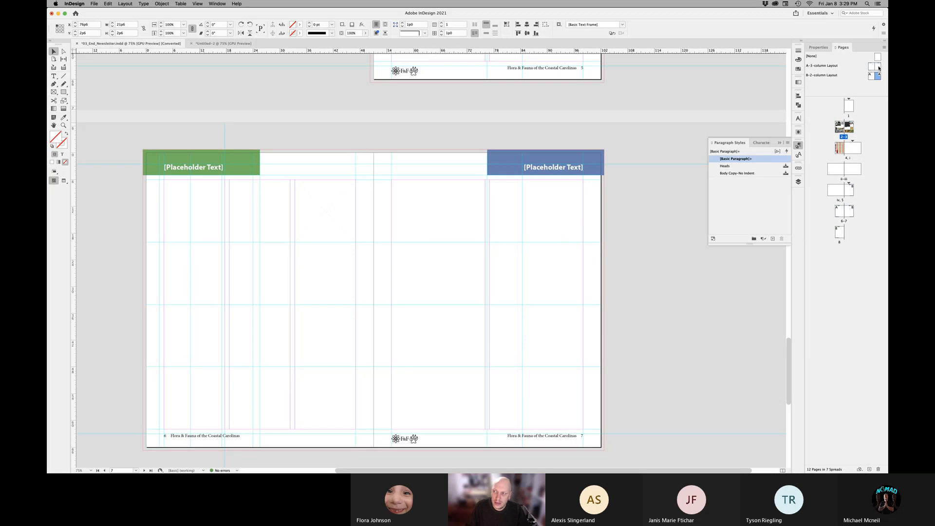
{"action": "left_click_drag", "start_coordinate": [879, 68], "coordinate": [852, 215]}
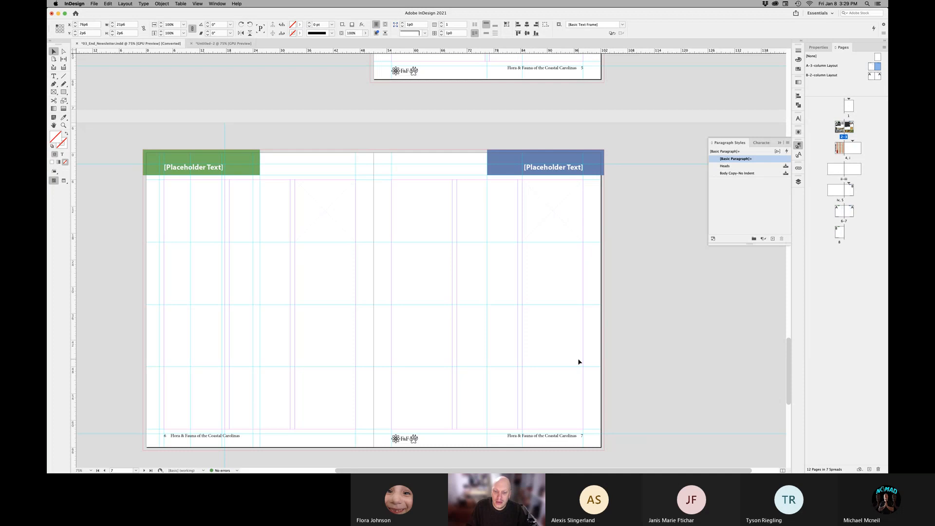
- Compare the Untitled-2 spread 2–3 with the finished newsletter's spreads, from pages 6–7 and 8 back to page 1
{"action": "left_click", "coordinate": [395, 305], "text": "alt+super"}
{"action": "scroll", "coordinate": [409, 224], "scroll_direction": "down", "scroll_amount": 4}
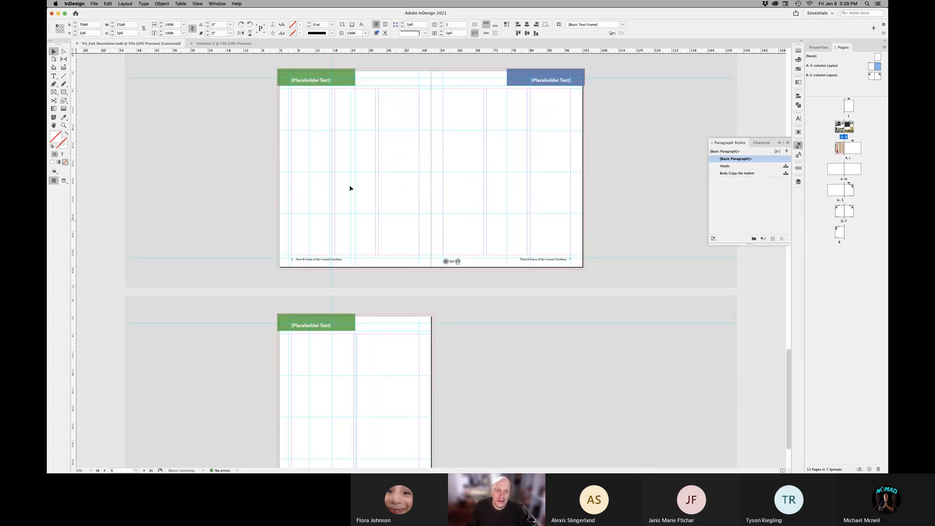
{"action": "left_click", "coordinate": [215, 45]}
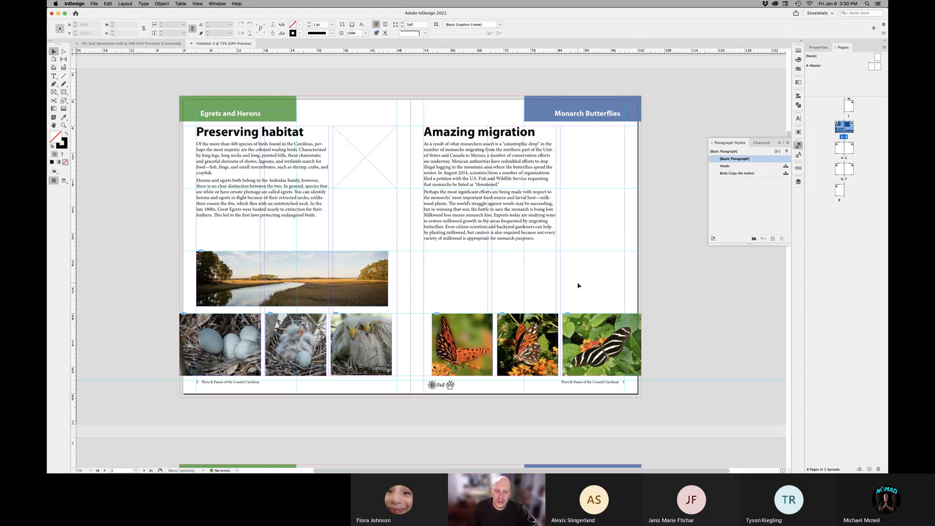
{"action": "left_click", "coordinate": [140, 44]}
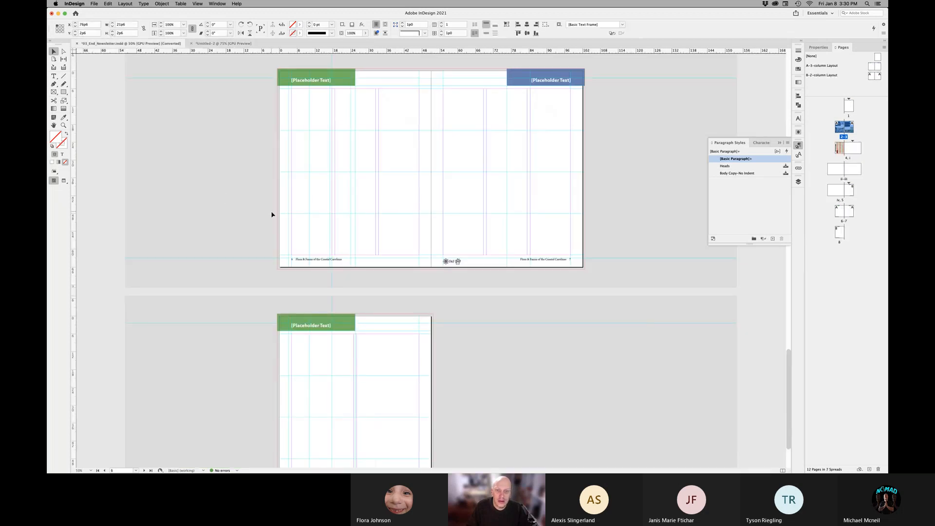
{"action": "scroll", "coordinate": [272, 214], "scroll_direction": "up", "scroll_amount": 11}
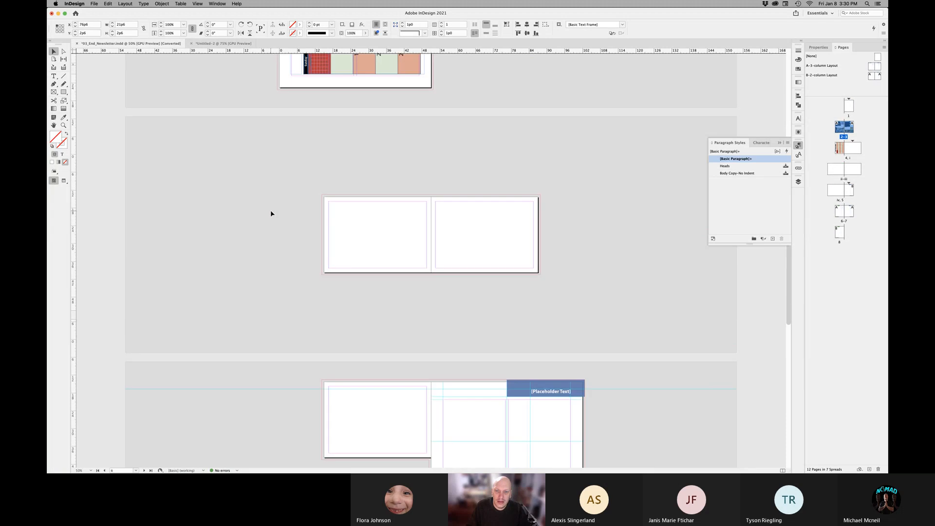
{"action": "scroll", "coordinate": [272, 214], "scroll_direction": "up", "scroll_amount": 10}
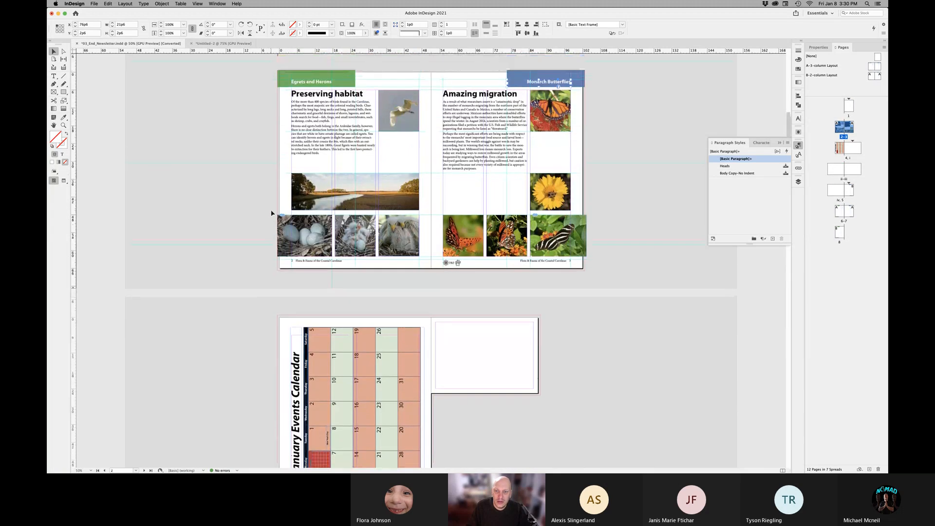
{"action": "scroll", "coordinate": [272, 213], "scroll_direction": "up", "scroll_amount": 4}
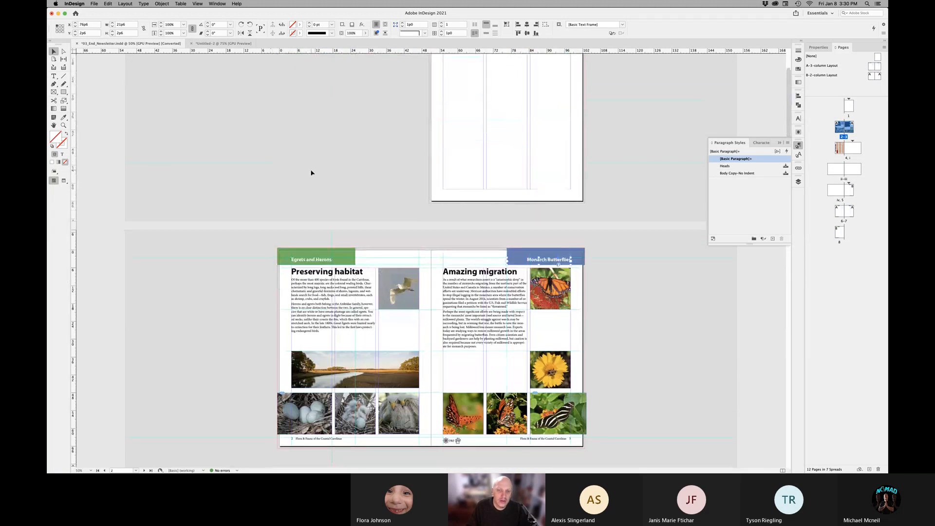
- Examine the finished newsletter's January Events Calendar page and the smaller foldout pages that follow spread 2–3
{"action": "left_click", "coordinate": [312, 172]}
{"action": "scroll", "coordinate": [329, 183], "scroll_direction": "down", "scroll_amount": 7}
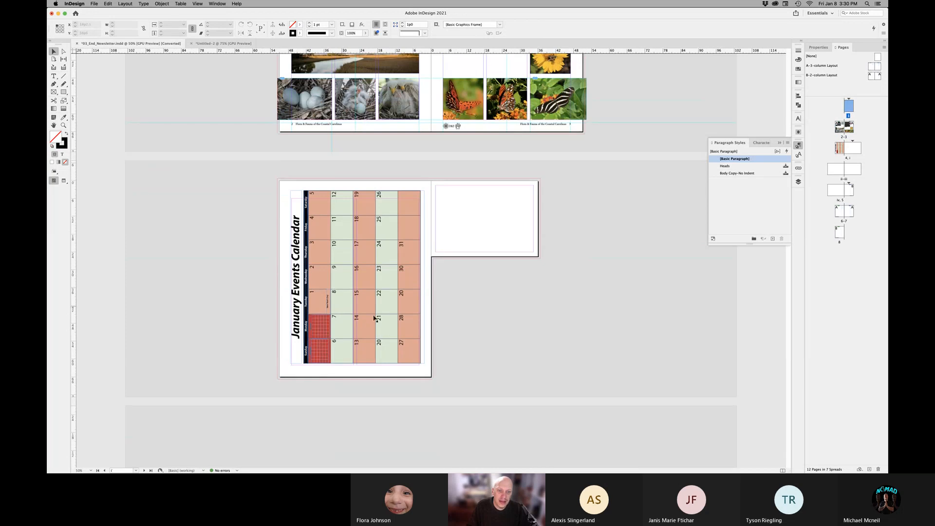
{"action": "scroll", "coordinate": [412, 244], "scroll_direction": "up", "scroll_amount": 1}
{"action": "scroll", "coordinate": [412, 244], "scroll_direction": "down", "scroll_amount": 5}
{"action": "scroll", "coordinate": [411, 245], "scroll_direction": "down", "scroll_amount": 2}
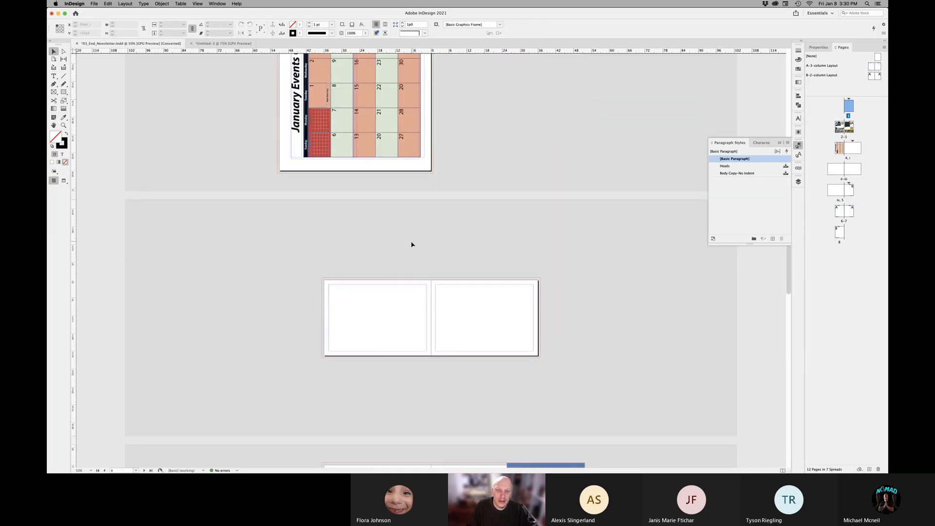
{"action": "scroll", "coordinate": [412, 245], "scroll_direction": "up", "scroll_amount": 3}
{"action": "scroll", "coordinate": [413, 239], "scroll_direction": "up", "scroll_amount": 10}
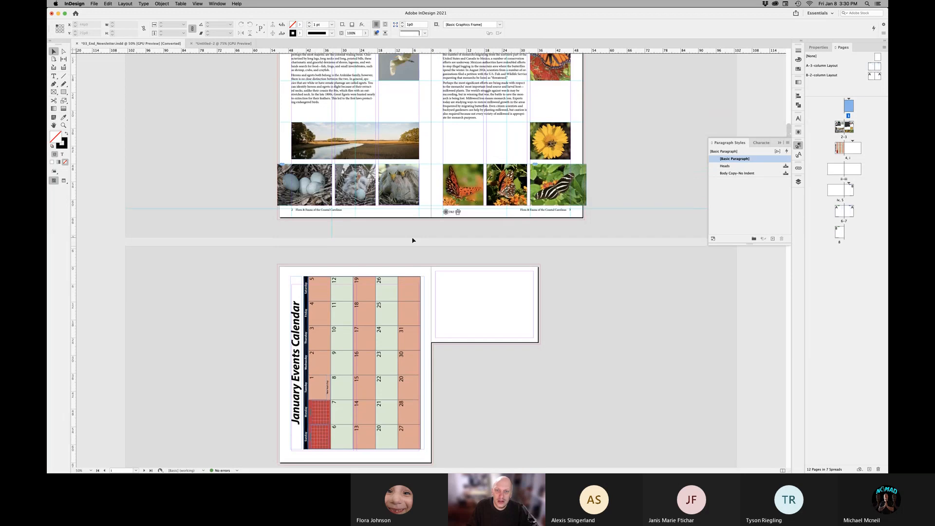
{"action": "scroll", "coordinate": [413, 240], "scroll_direction": "up", "scroll_amount": 1}
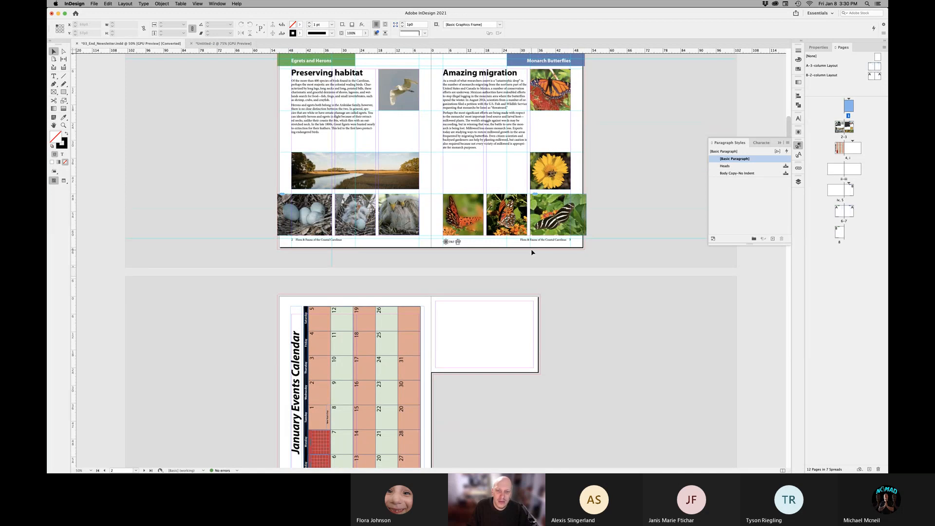
- Inspect in close-up the bottom edge of the egret chicks photo on page 2 against its neighbouring photo
{"action": "left_click", "coordinate": [604, 239]}
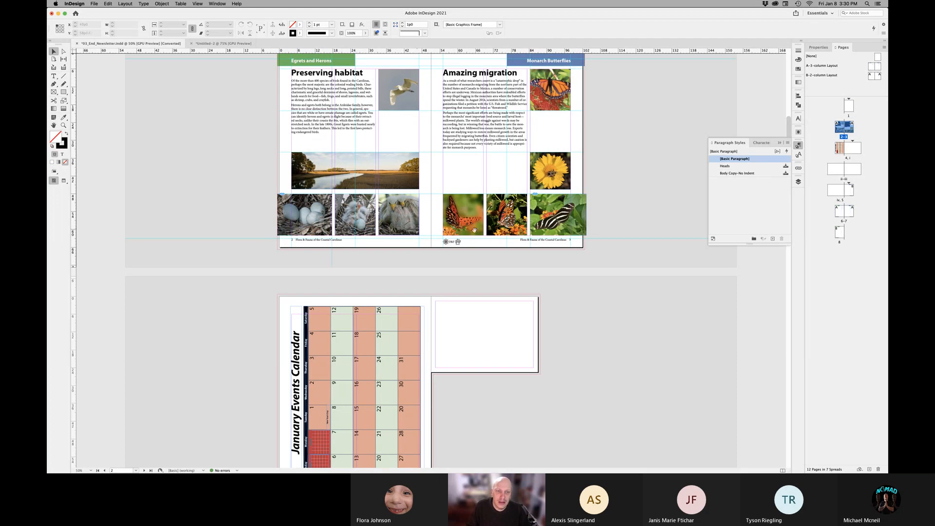
{"action": "left_click", "coordinate": [378, 230], "text": "super"}
{"action": "left_click_drag", "start_coordinate": [377, 230], "coordinate": [572, 260]}
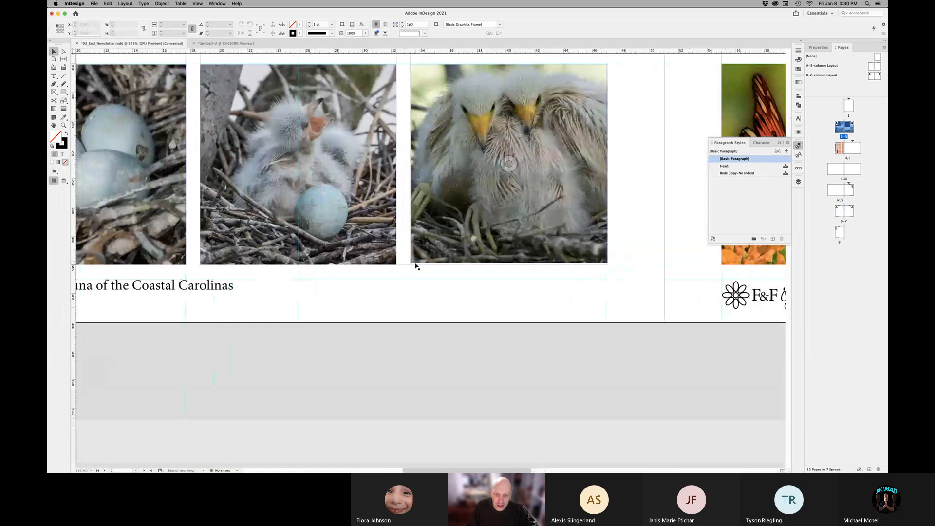
{"action": "left_click_drag", "start_coordinate": [416, 267], "coordinate": [558, 267]}
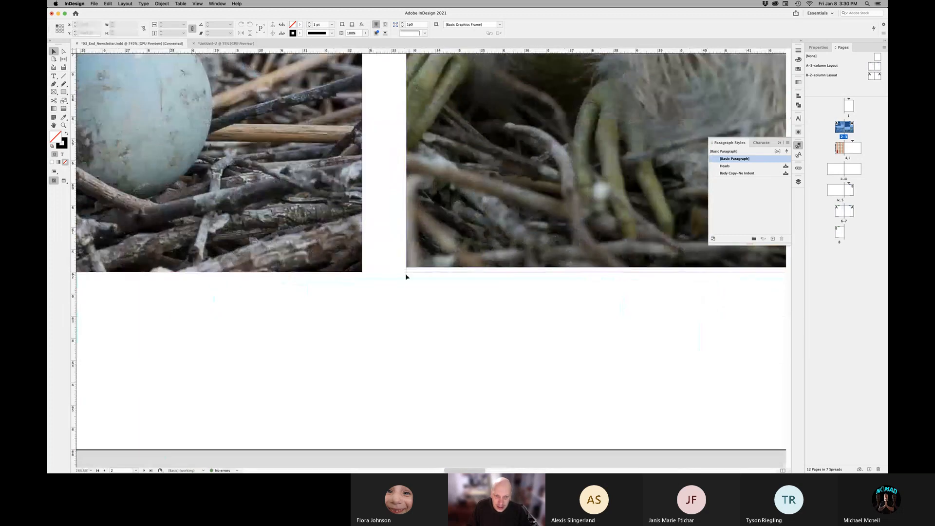
{"action": "left_click", "coordinate": [411, 268]}
{"action": "left_click", "coordinate": [461, 291]}
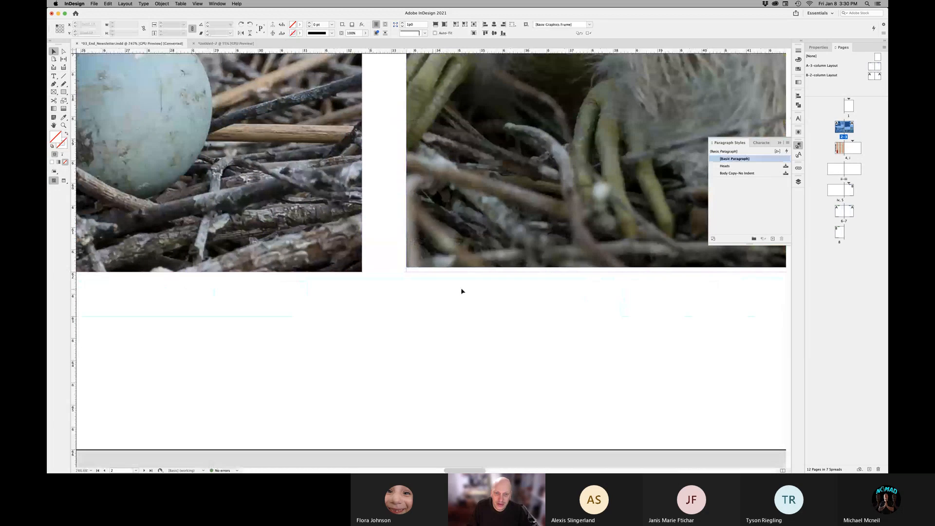
- Trim the outer edge of the striped black-and-white butterfly photo on page 3 to the bleed guide
{"action": "left_click", "coordinate": [478, 289], "text": "alt+super"}
{"action": "left_click", "coordinate": [541, 263], "text": "alt+super"}
{"action": "left_click", "coordinate": [542, 262], "text": "alt+super"}
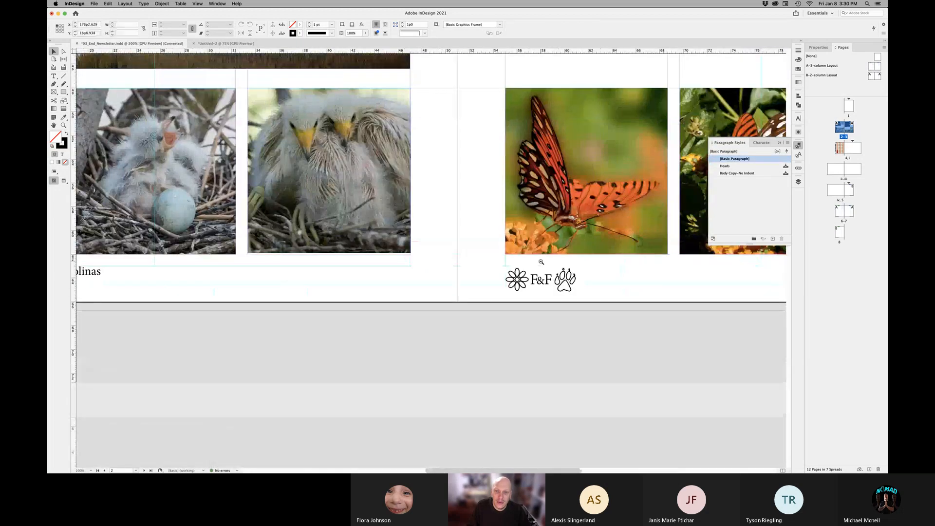
{"action": "left_click", "coordinate": [541, 263], "text": "alt+super"}
{"action": "left_click", "coordinate": [551, 226], "text": "alt+super"}
{"action": "left_click_drag", "start_coordinate": [554, 228], "coordinate": [513, 249]}
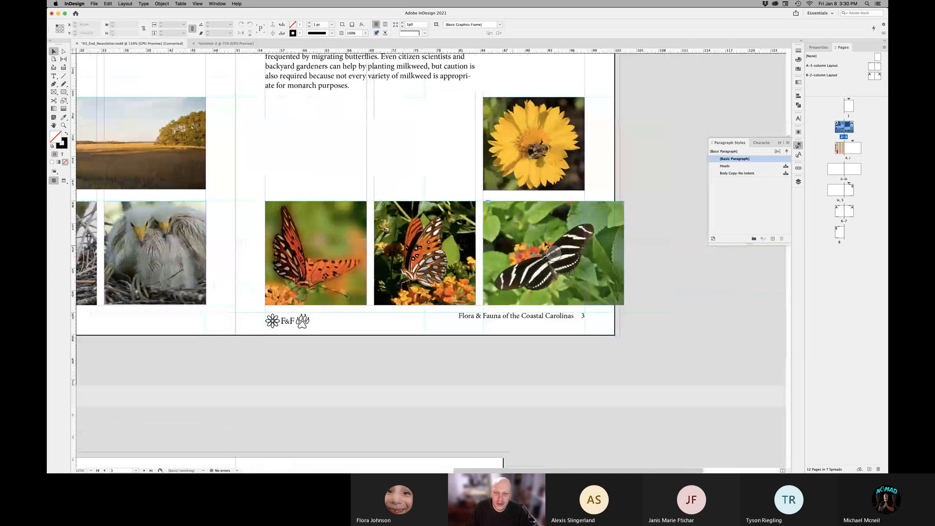
{"action": "left_click", "coordinate": [624, 253]}
{"action": "left_click_drag", "start_coordinate": [624, 252], "coordinate": [621, 253]}
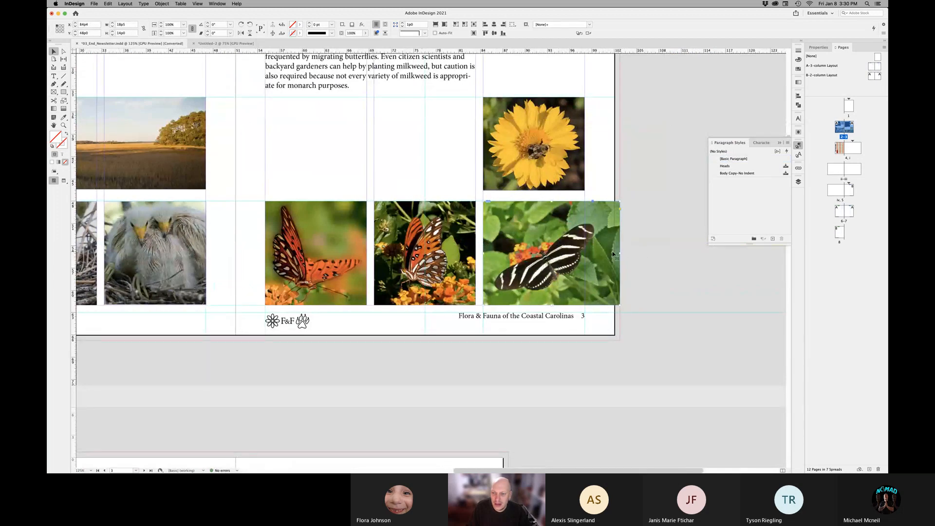
{"action": "left_click", "coordinate": [643, 255]}
- Return to the Untitled-2 document and locate the linked image Graphic3.jpg on its spread
{"action": "left_click", "coordinate": [399, 229], "text": "alt+super"}
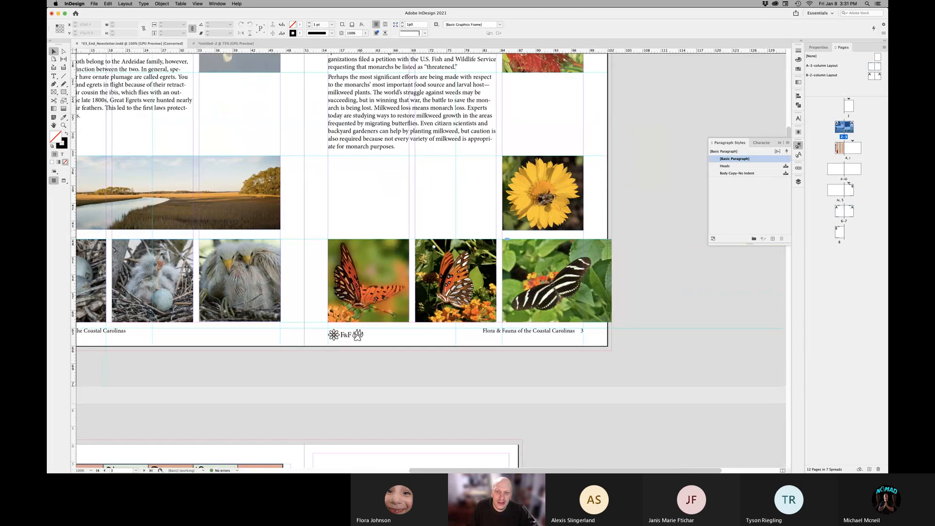
{"action": "left_click_drag", "start_coordinate": [362, 240], "coordinate": [489, 251]}
{"action": "left_click", "coordinate": [463, 223], "text": "alt+super"}
{"action": "left_click_drag", "start_coordinate": [462, 221], "coordinate": [463, 252]}
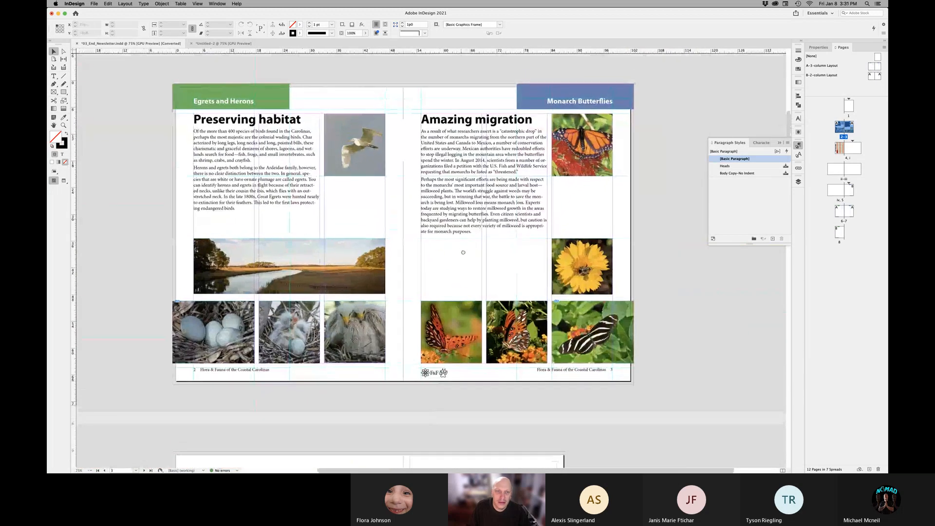
{"action": "left_click", "coordinate": [211, 45]}
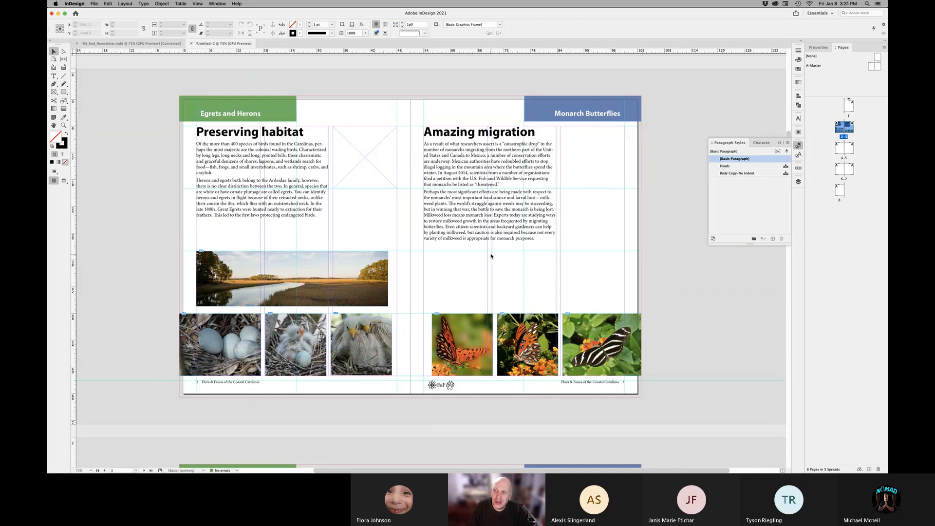
{"action": "left_click", "coordinate": [798, 169]}
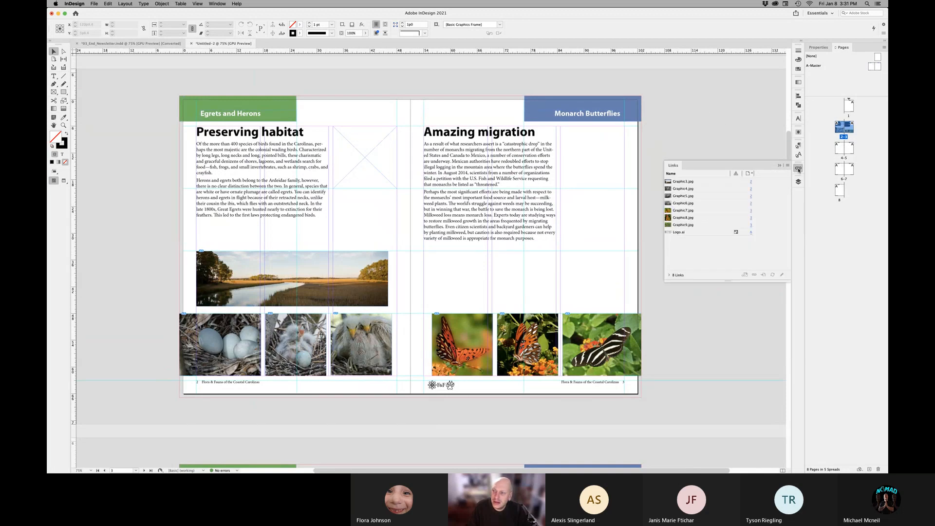
{"action": "left_click", "coordinate": [688, 182]}
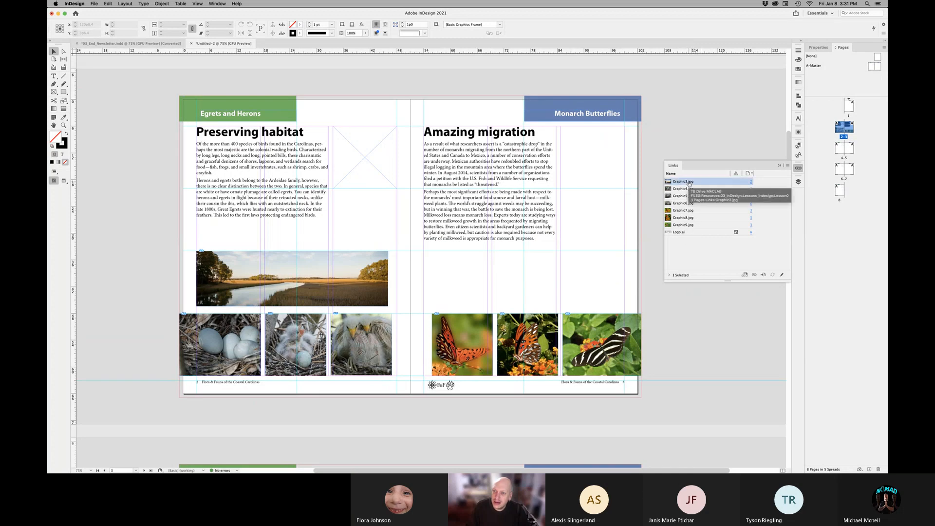
{"action": "left_click", "coordinate": [764, 276]}
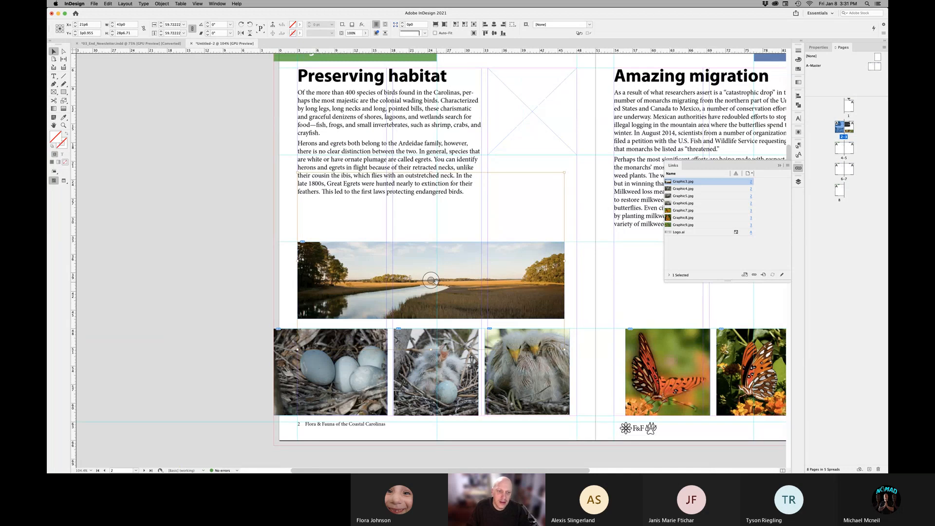
- Examine the landscape photo and the nest photos on page 2 of Untitled-2, checking frame against image content
{"action": "left_click", "coordinate": [237, 279]}
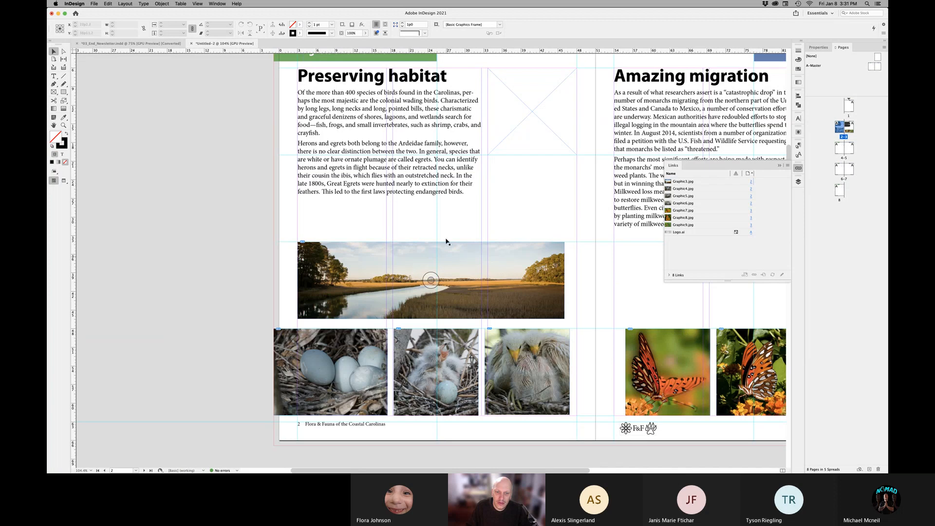
{"action": "left_click", "coordinate": [440, 291]}
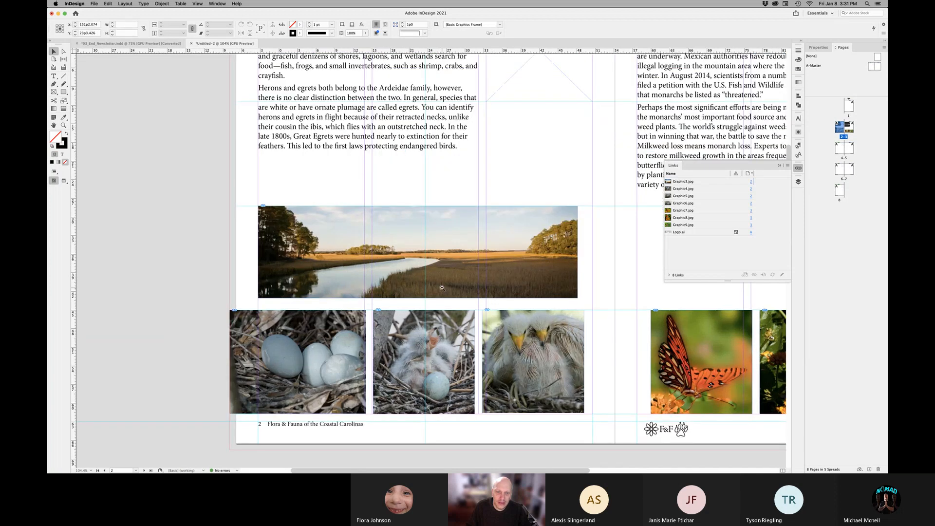
{"action": "left_click", "coordinate": [443, 261]}
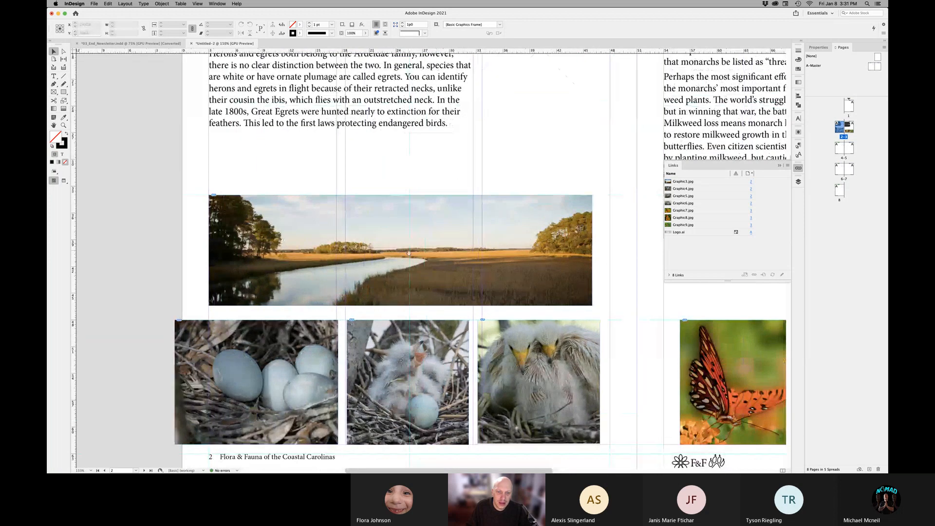
{"action": "left_click", "coordinate": [422, 258]}
{"action": "left_click", "coordinate": [177, 265]}
{"action": "left_click", "coordinate": [405, 344], "text": "alt+super"}
{"action": "left_click", "coordinate": [428, 300], "text": "alt+super"}
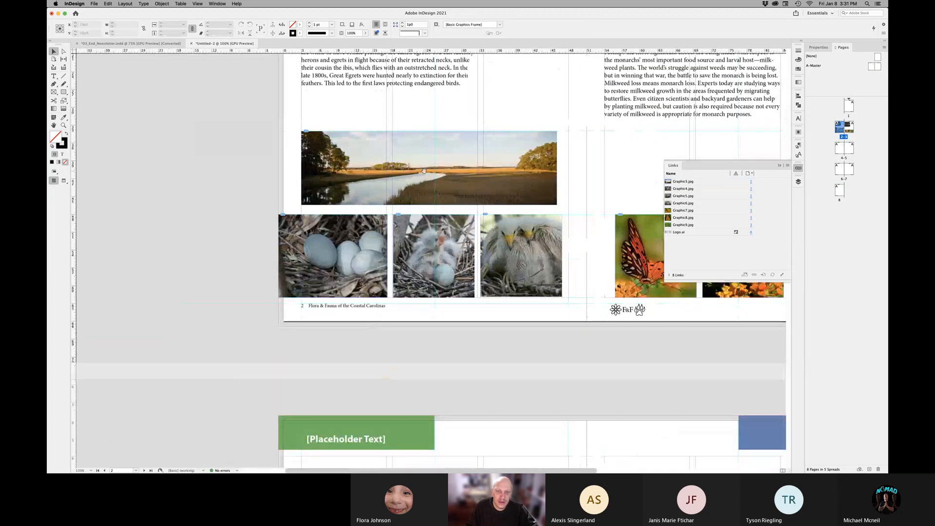
{"action": "left_click", "coordinate": [439, 202]}
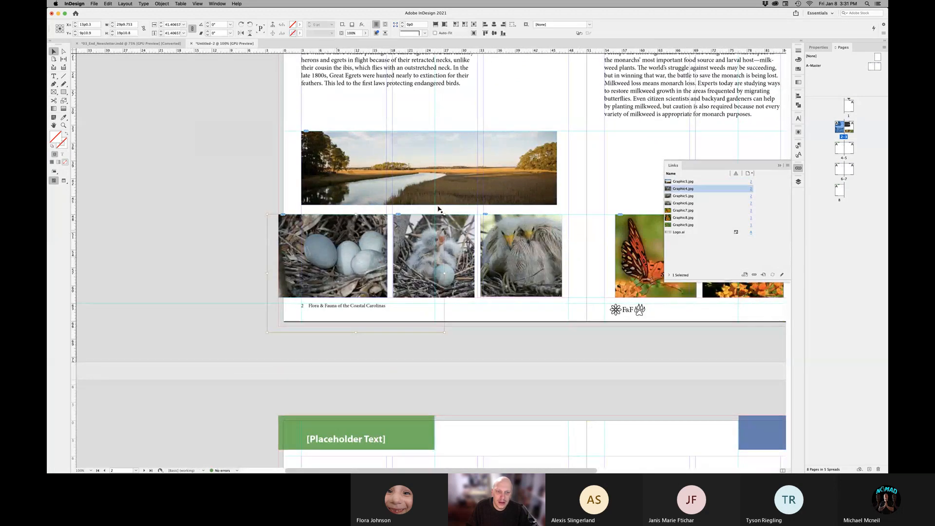
{"action": "left_click", "coordinate": [434, 173]}
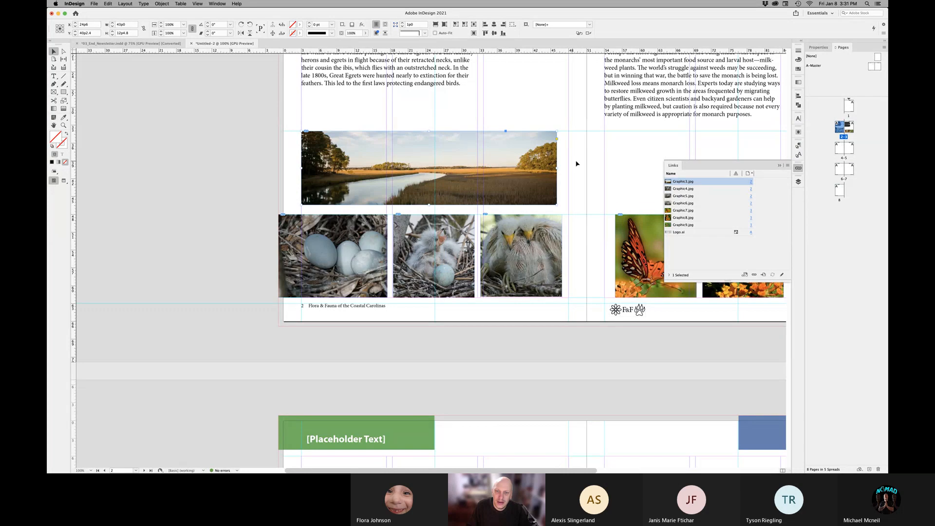
- Try moving the landscape photo together with its frame on page 2, and undo the move
{"action": "key", "text": "super+shift+a"}
{"action": "left_click_drag", "start_coordinate": [539, 169], "coordinate": [335, 277]}
{"action": "left_click", "coordinate": [344, 277]}
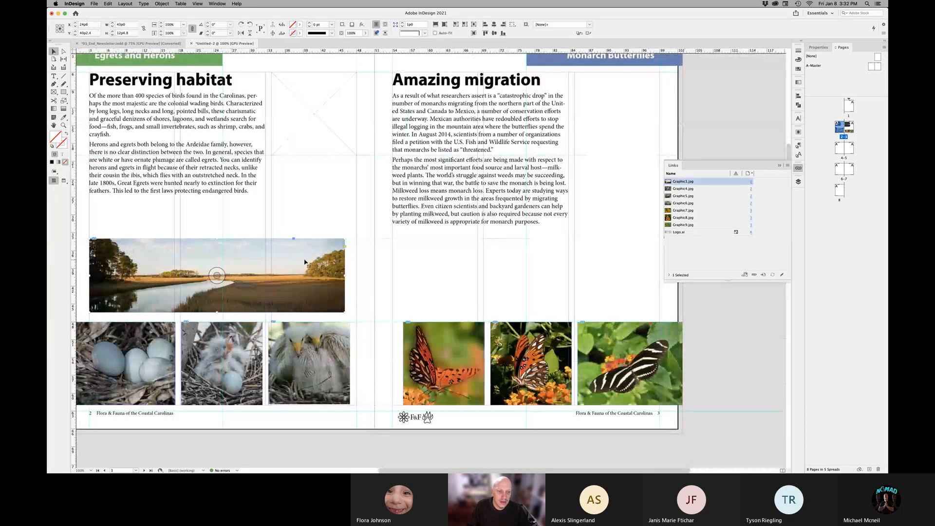
{"action": "left_click_drag", "start_coordinate": [312, 264], "coordinate": [335, 239]}
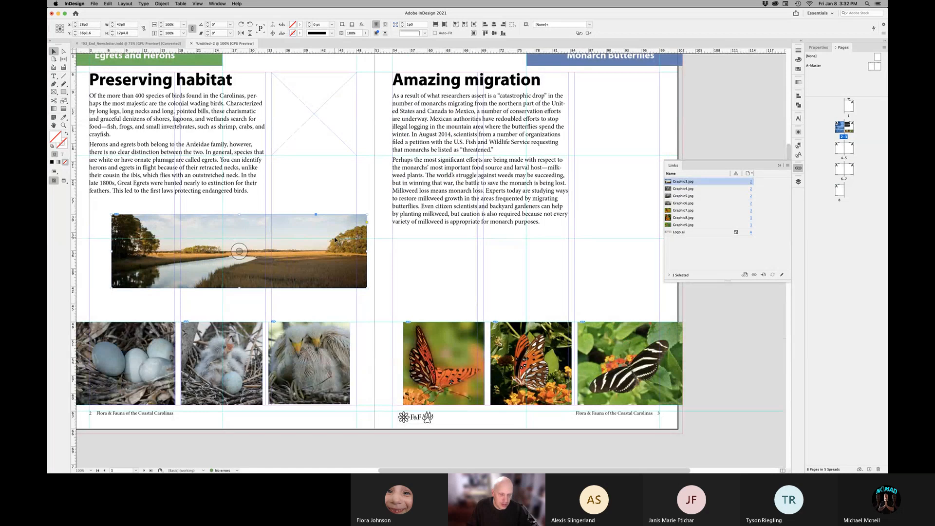
{"action": "key", "text": "super+z"}
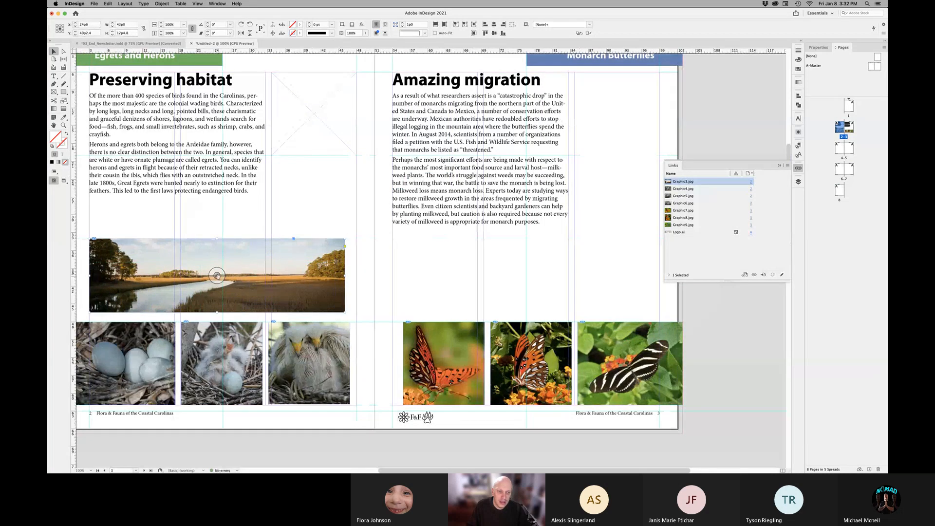
- Shift the landscape image downward inside its frame to show more sky, and reopen the paragraph styles list
{"action": "left_click", "coordinate": [334, 190]}
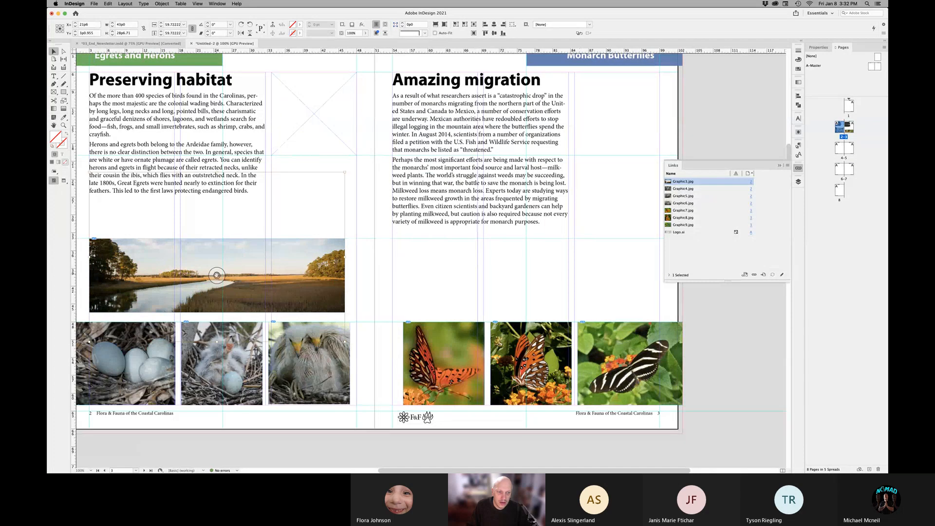
{"action": "left_click_drag", "start_coordinate": [217, 276], "coordinate": [217, 296]}
{"action": "left_click", "coordinate": [364, 279]}
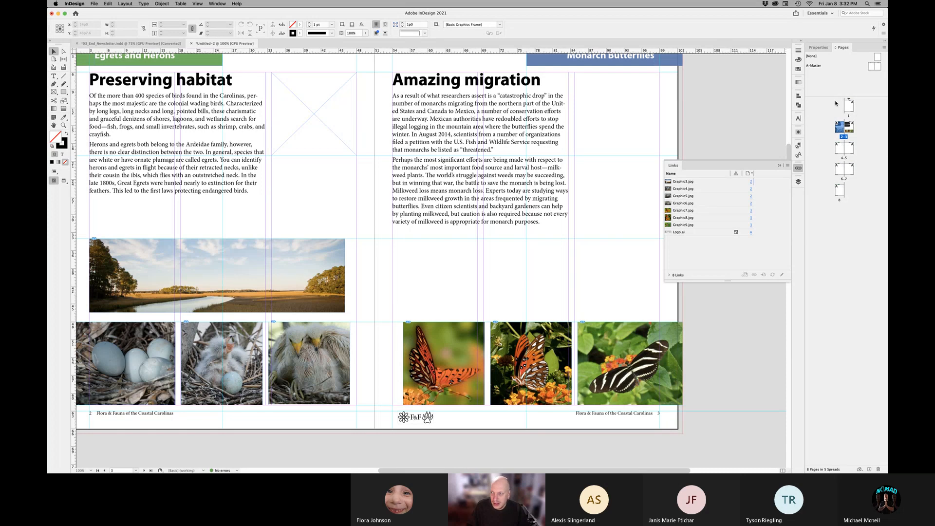
{"action": "left_click", "coordinate": [798, 145]}
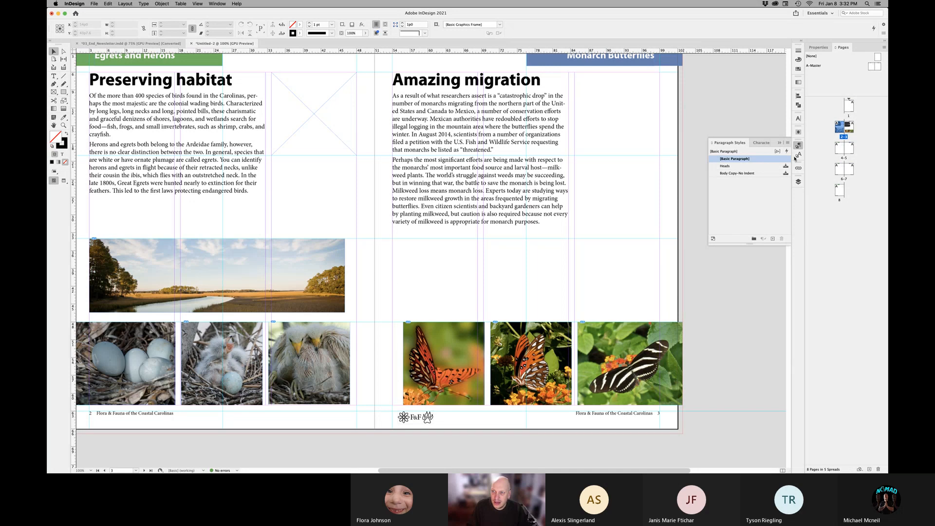